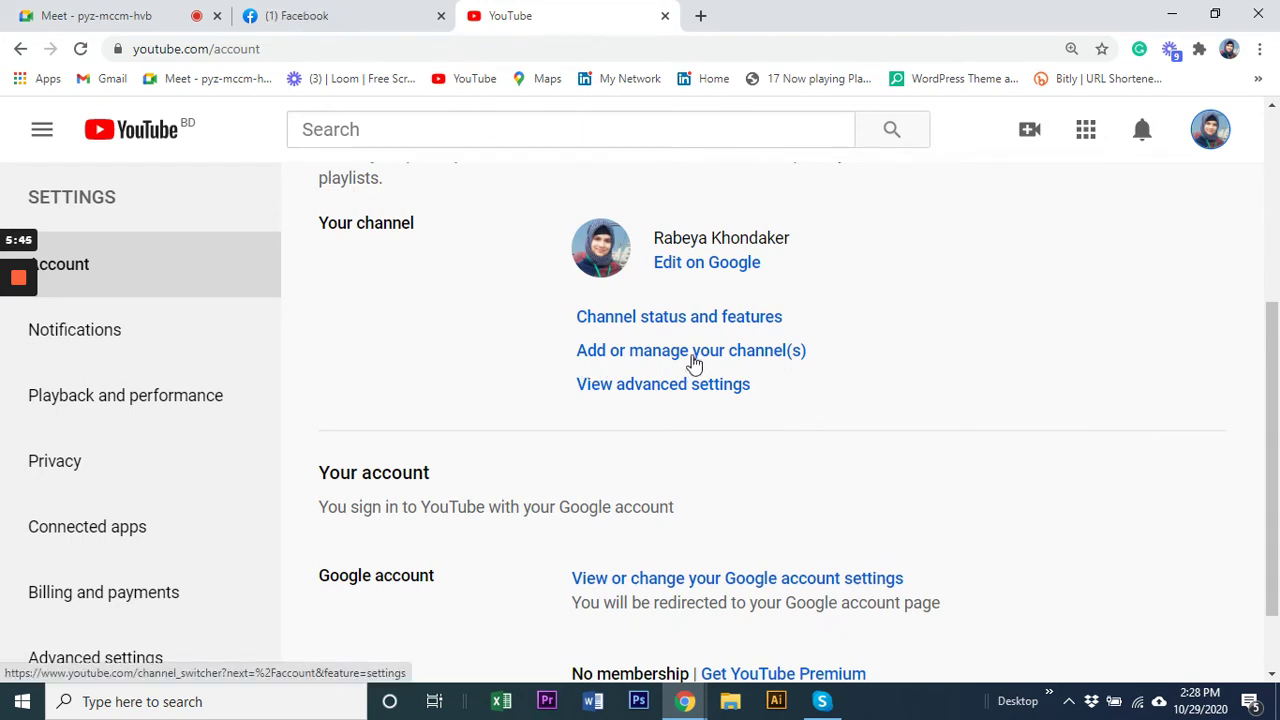
# - Open the page for adding or managing channels from the YouTube account settings
pyautogui.scroll(4, 686, 451)
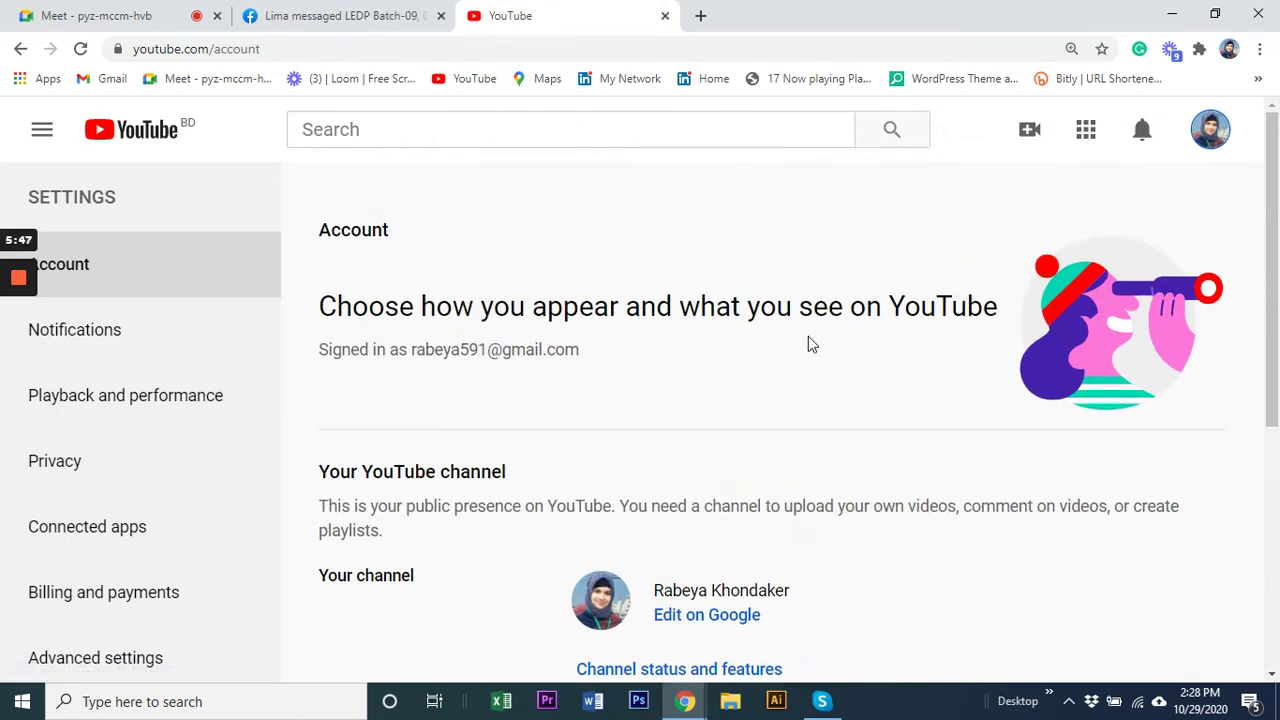
pyautogui.click(1210, 132)
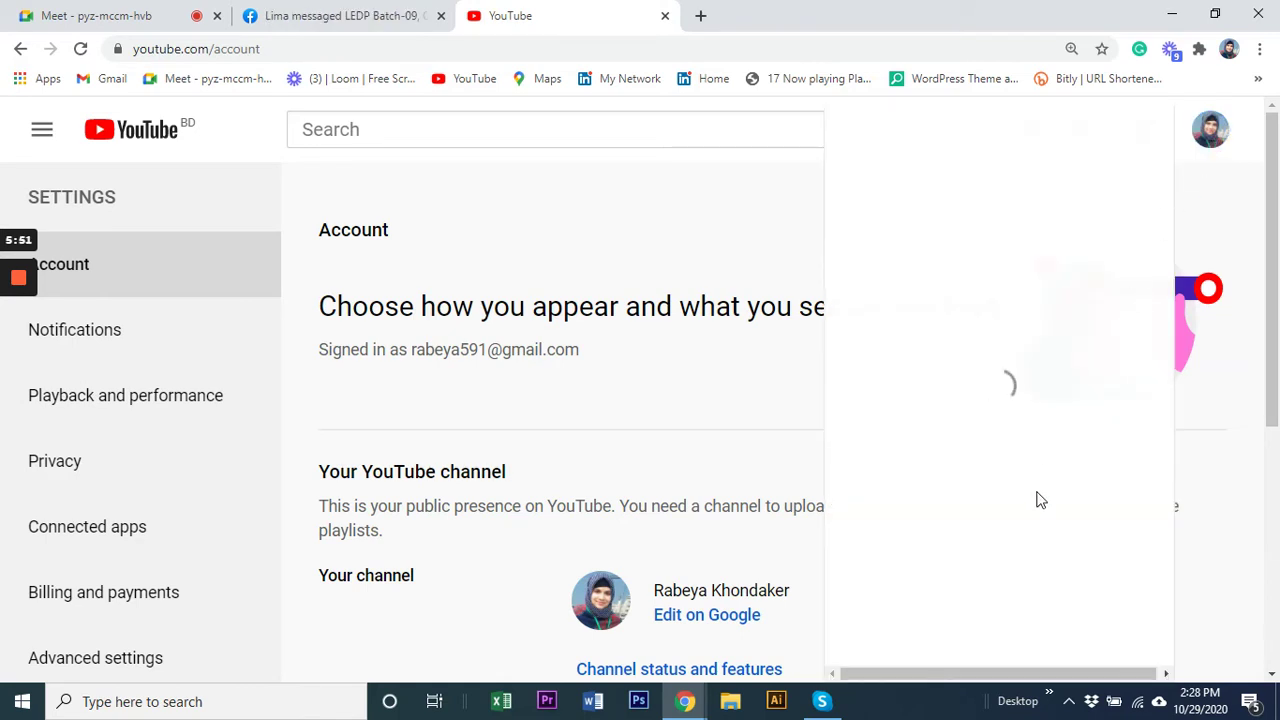
pyautogui.click(1232, 193)
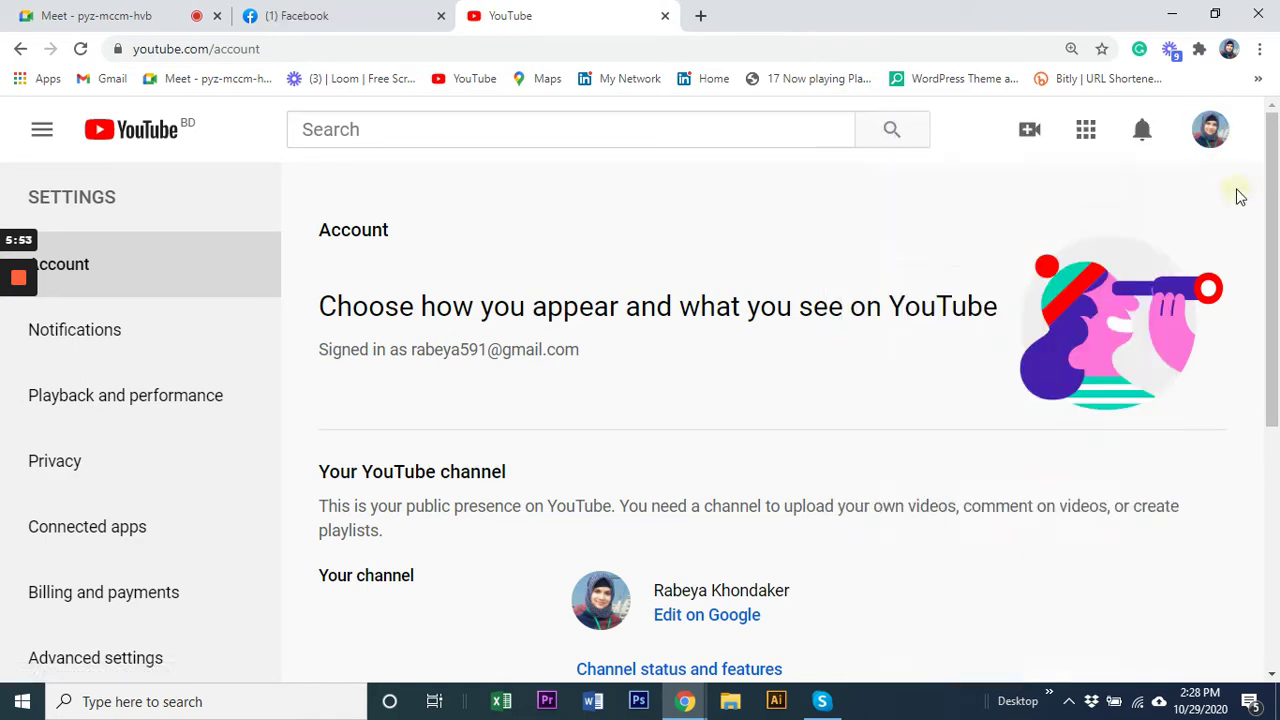
pyautogui.scroll(-3, 594, 540)
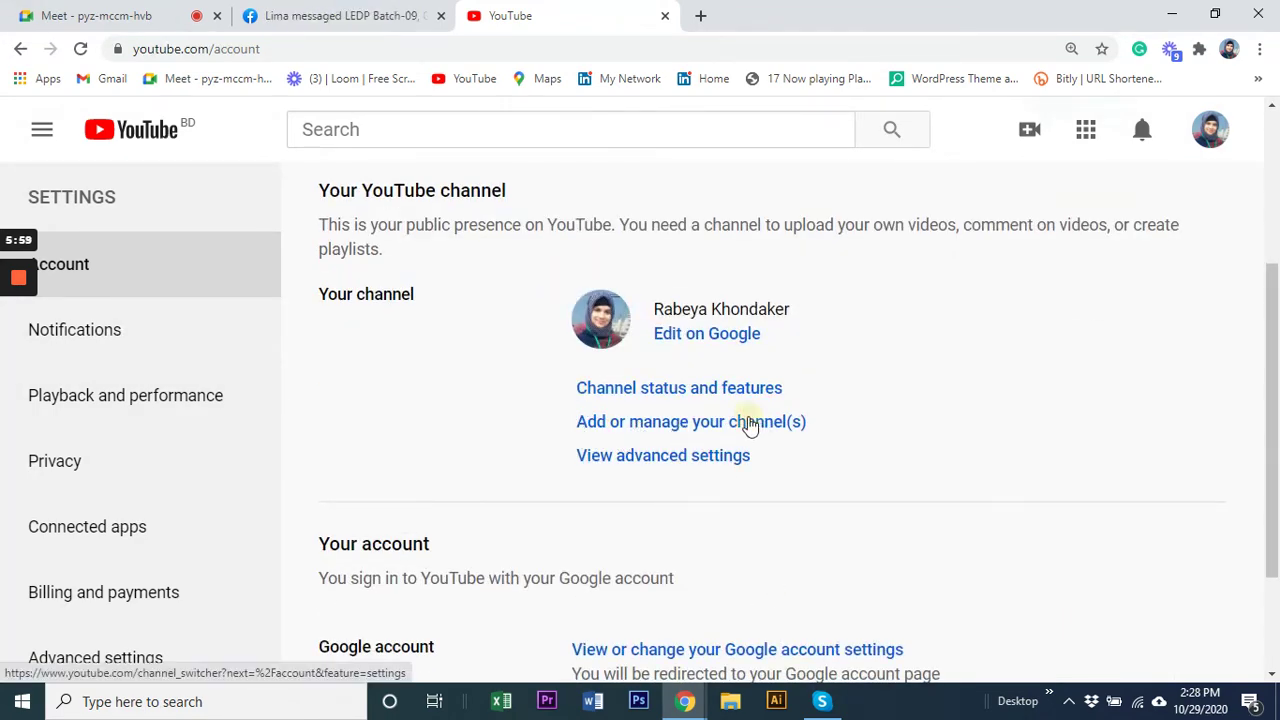
pyautogui.click(748, 425)
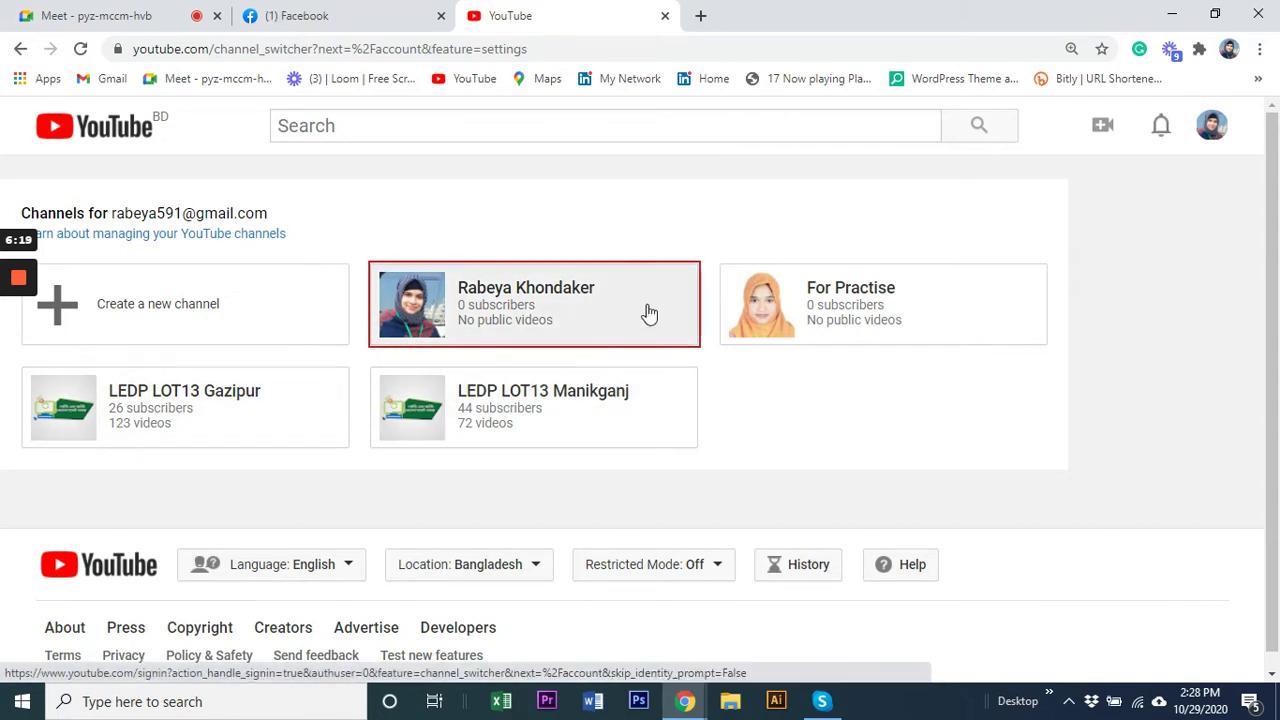
# - Create a new channel with the Brand Account name "Digital Marketing Batch-5"
pyautogui.click(192, 311)
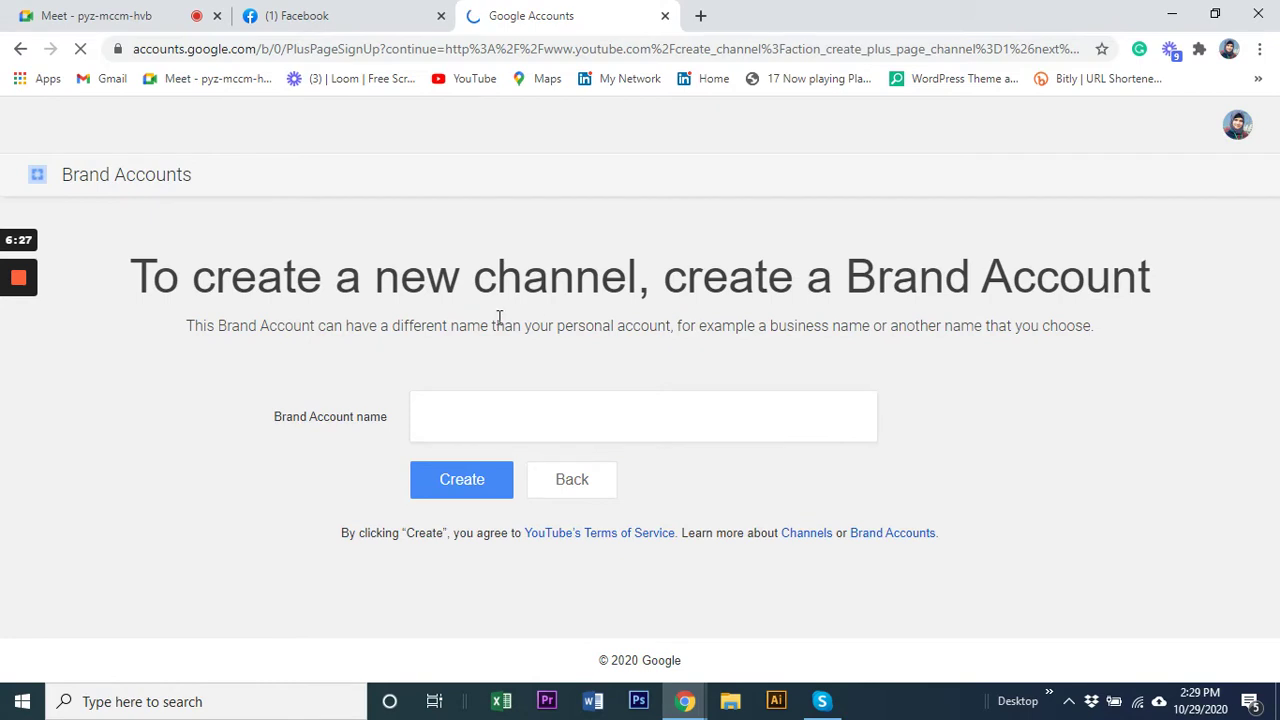
pyautogui.click(474, 438)
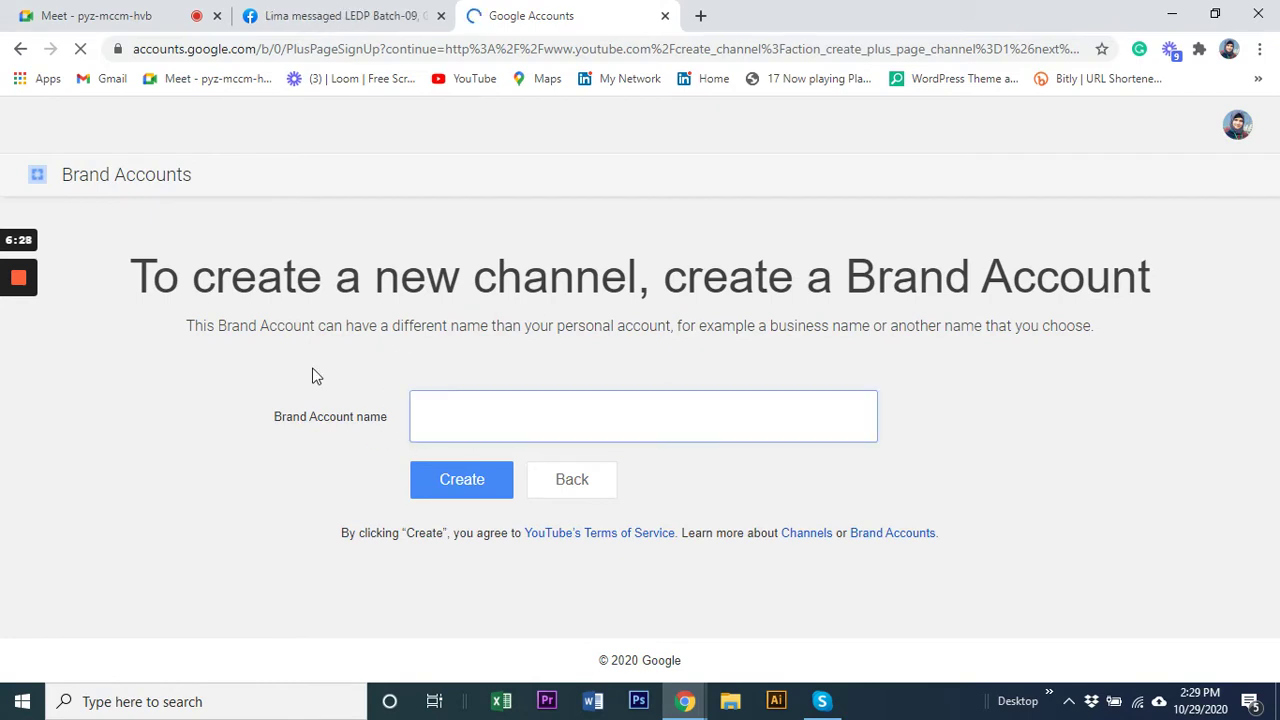
pyautogui.click(474, 418)
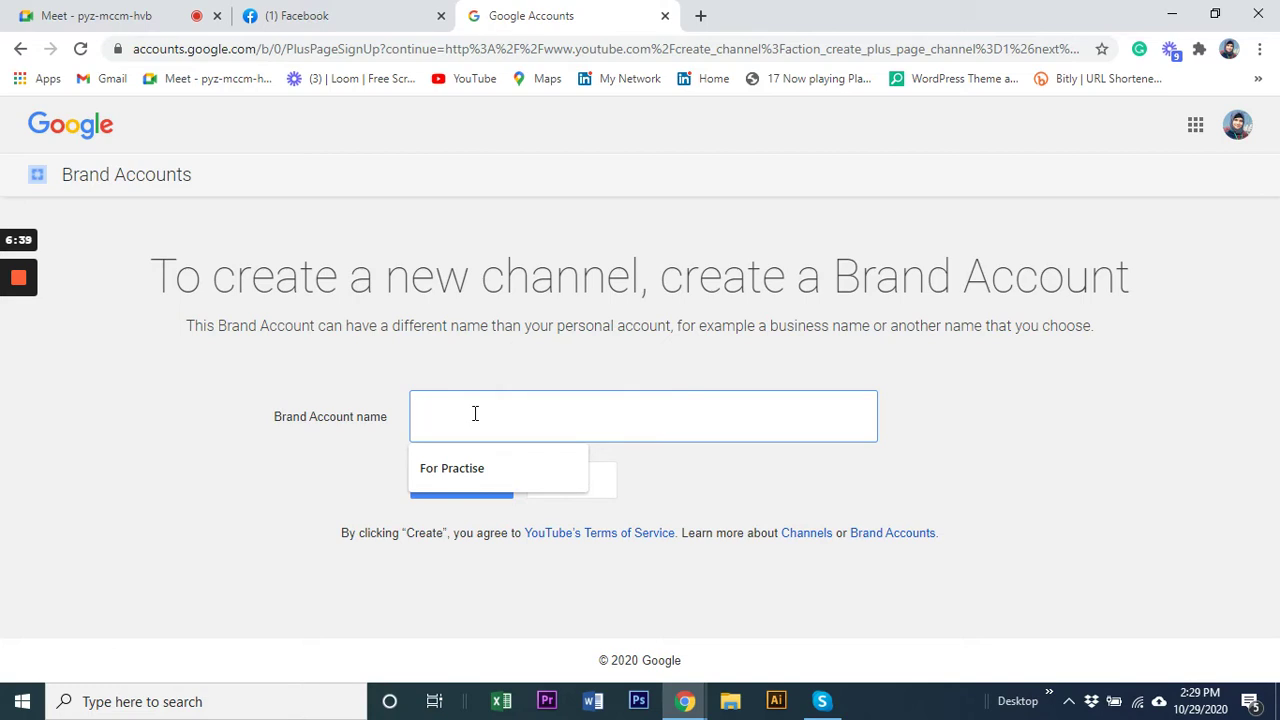
pyautogui.write('Digital Marketing-5')
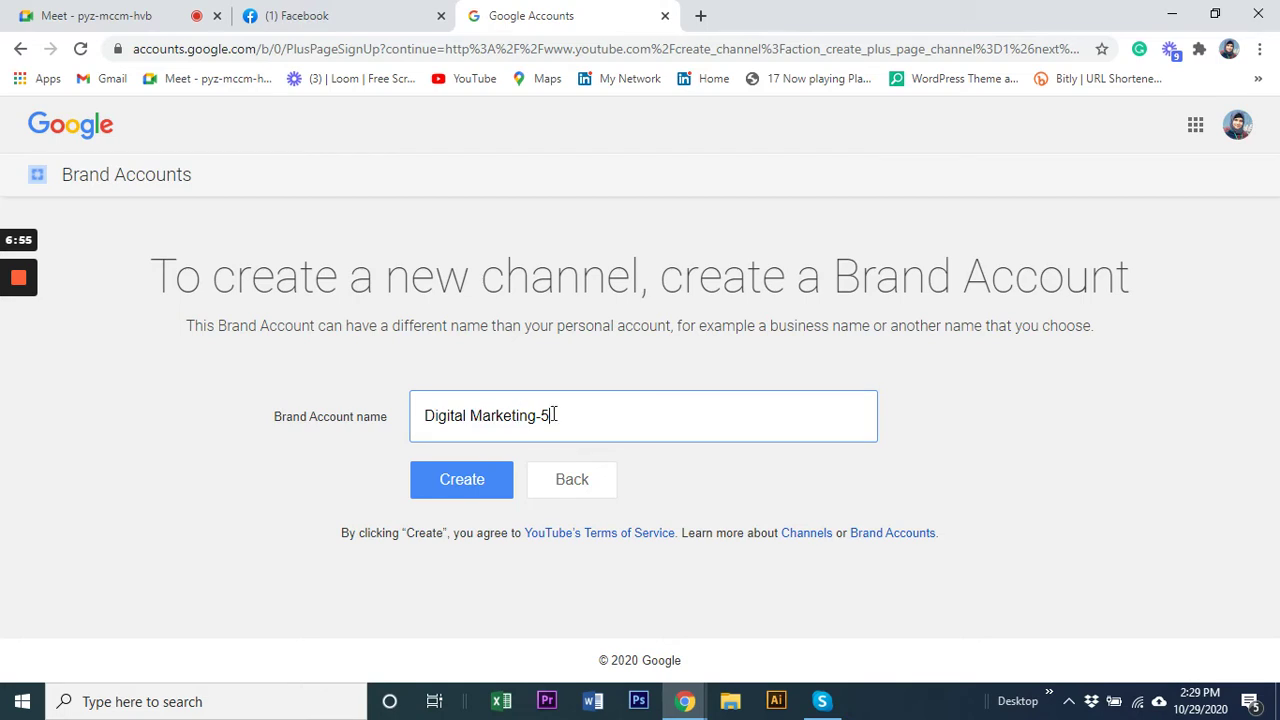
pyautogui.doubleClick(600, 418)
pyautogui.press('BackSpace')
pyautogui.write('Batch')
pyautogui.click(451, 482)
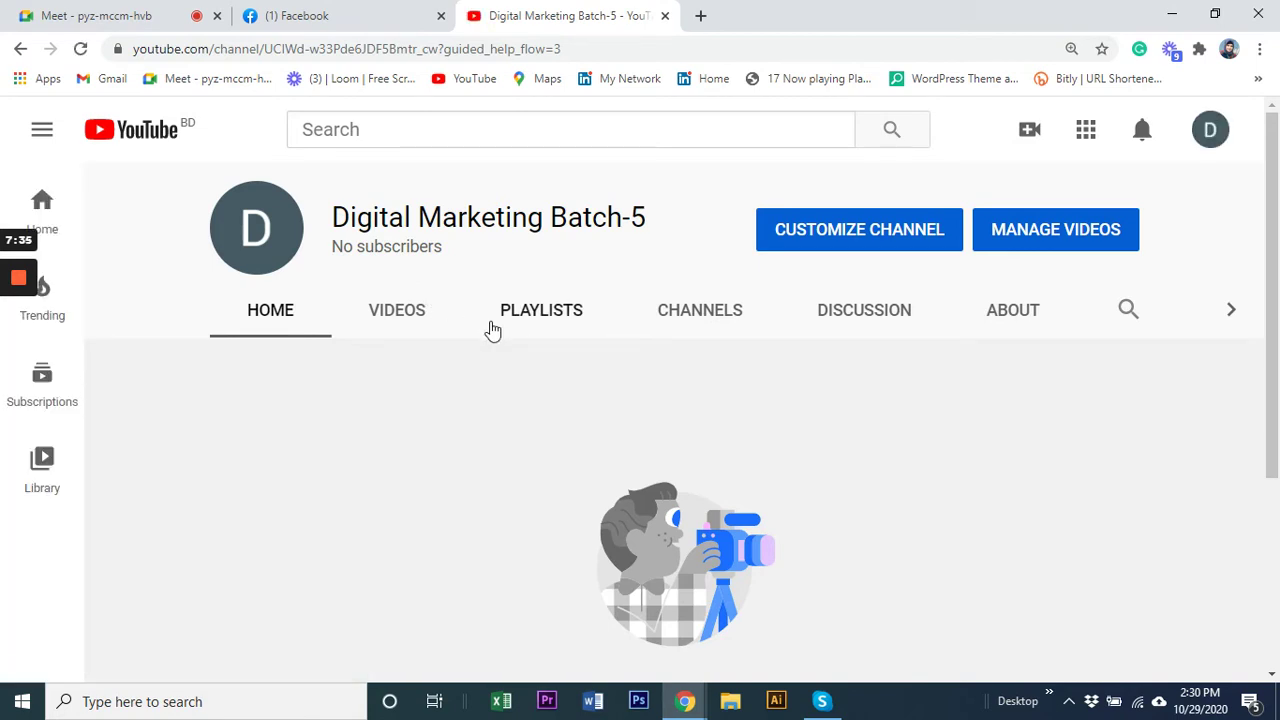
# - Look over the new channel's home page, its video upload prompt and the options for uploading or going live
pyautogui.scroll(-3, 770, 520)
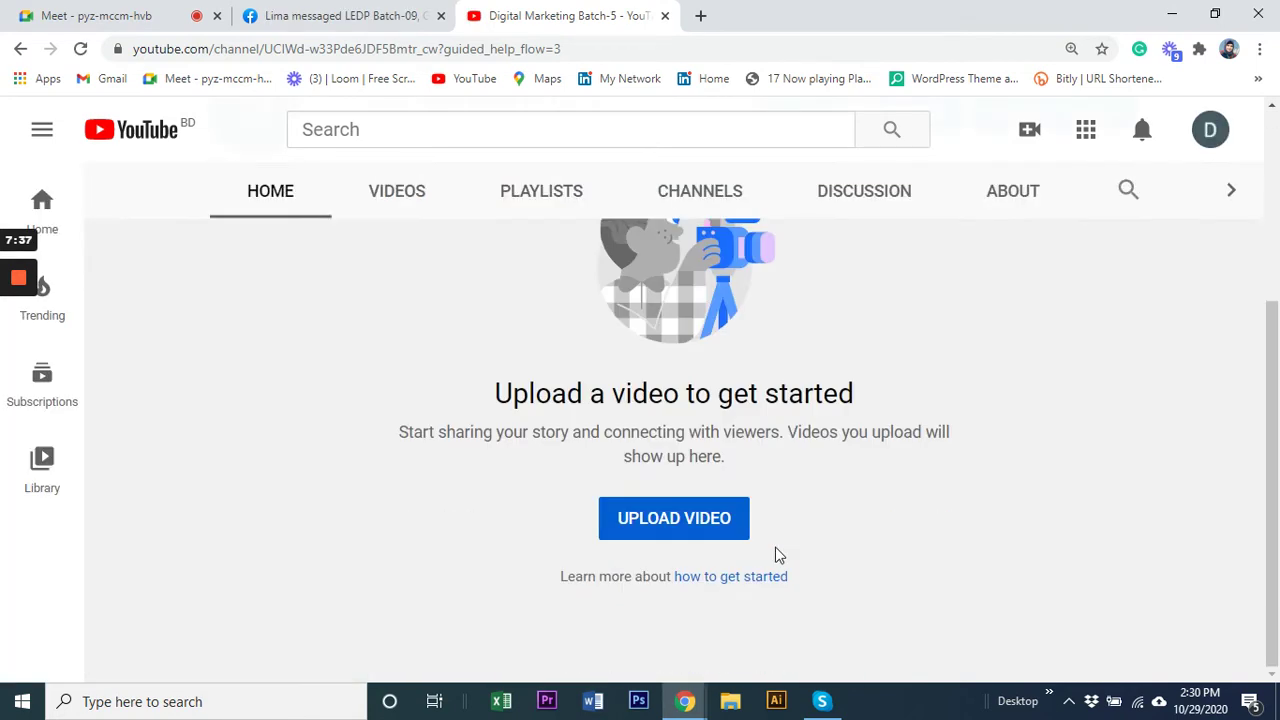
pyautogui.scroll(3, 69, 546)
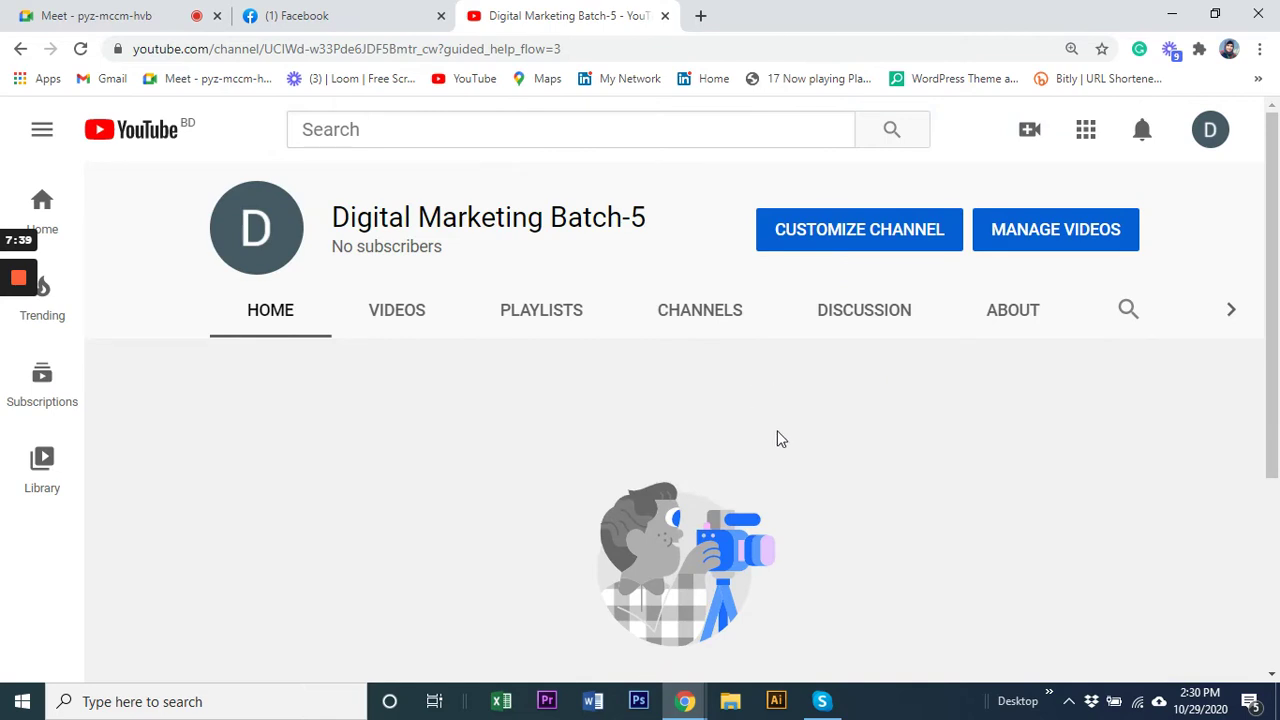
pyautogui.scroll(-3, 800, 460)
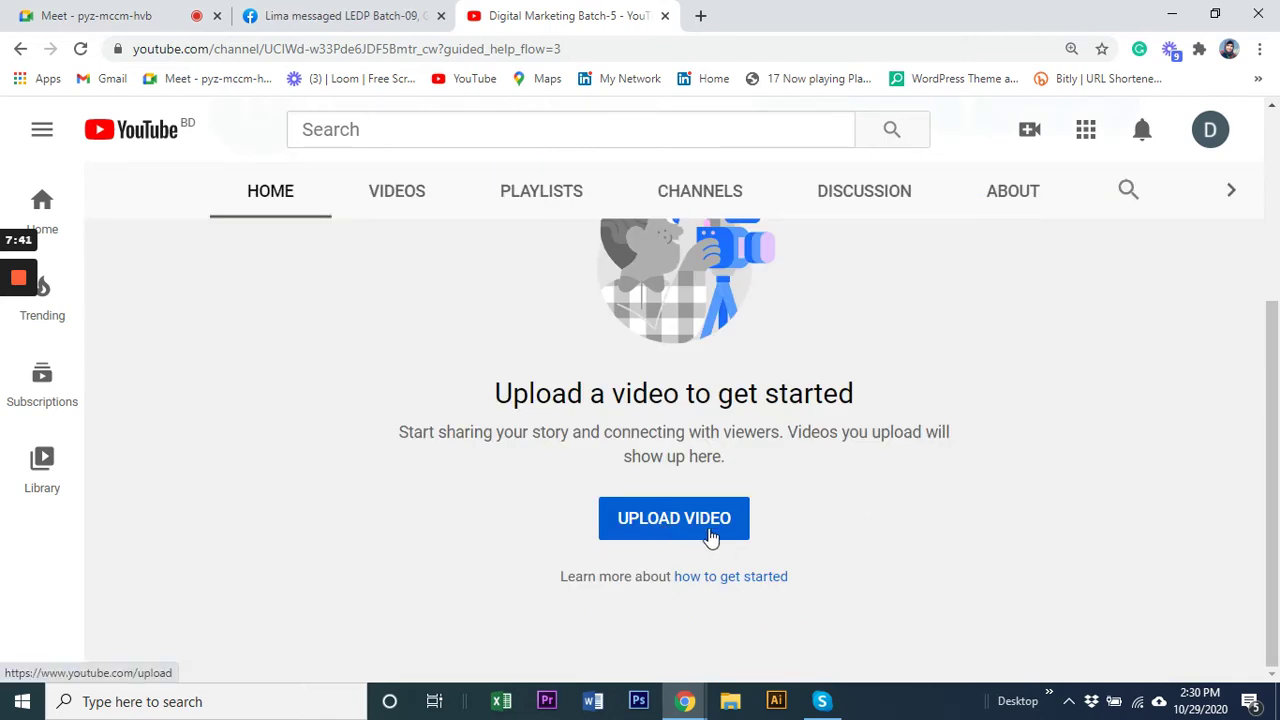
pyautogui.scroll(3, 837, 486)
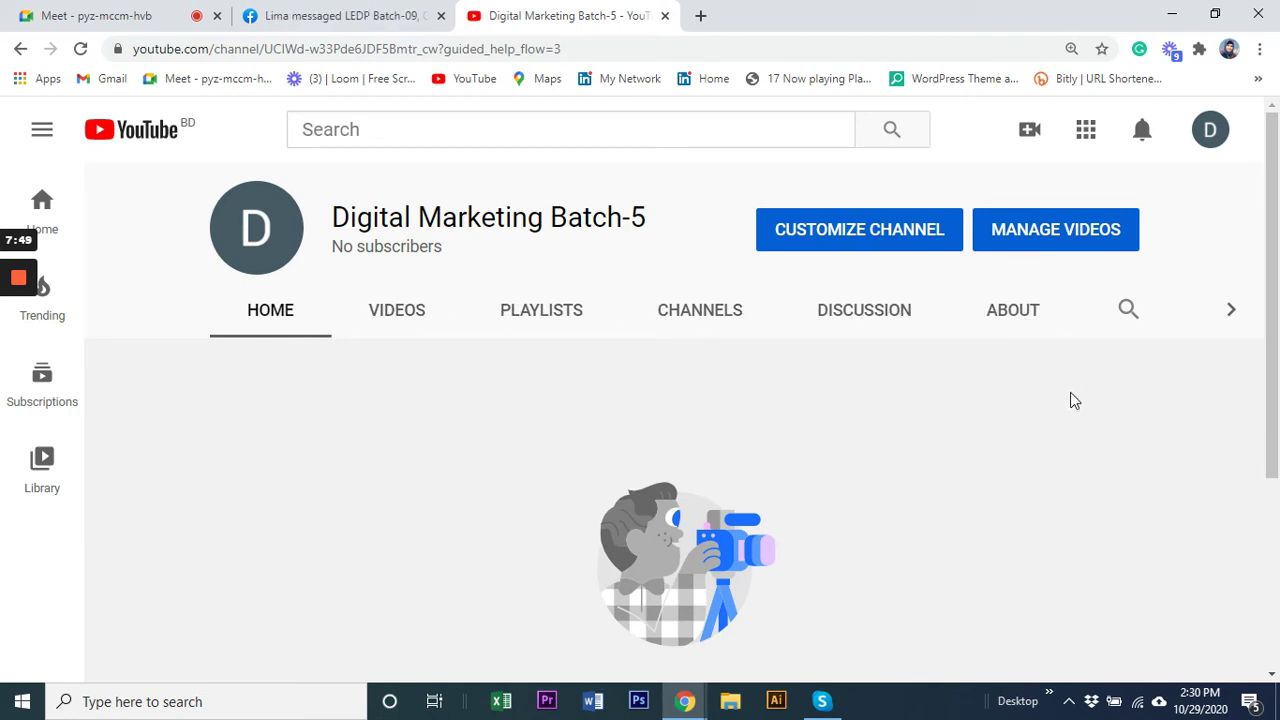
pyautogui.scroll(-3, 1065, 397)
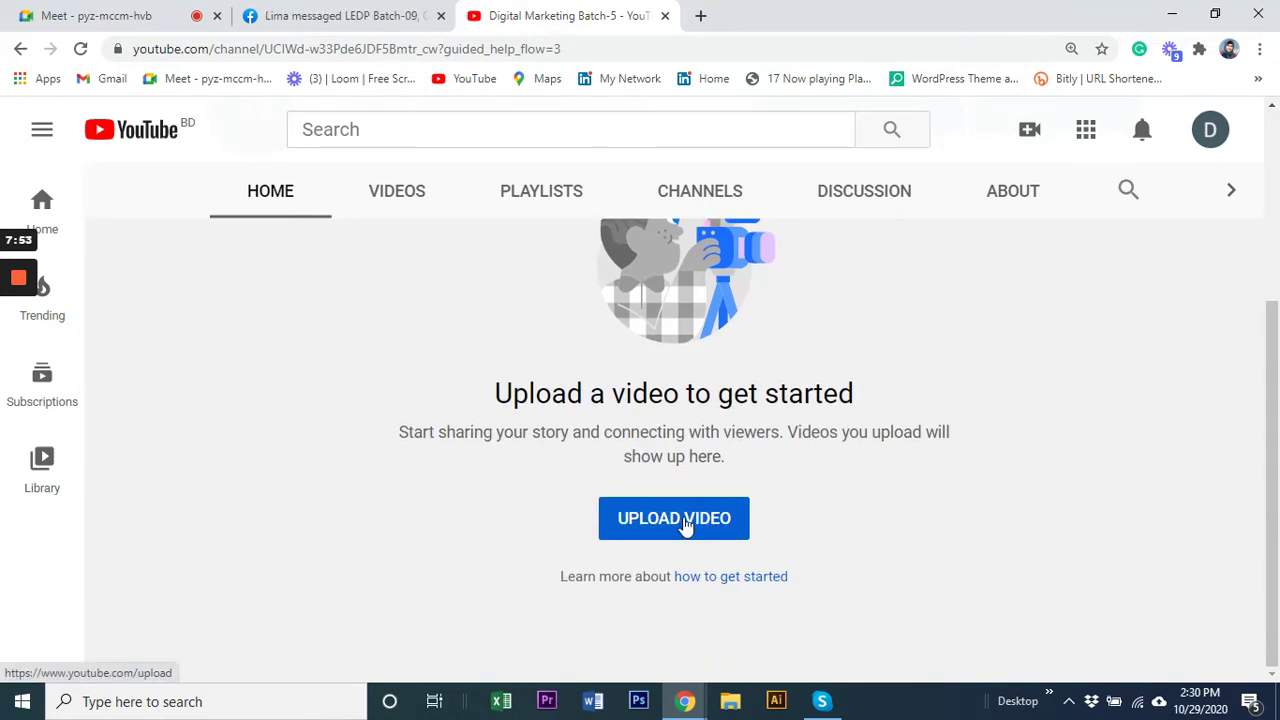
pyautogui.scroll(3, 1084, 404)
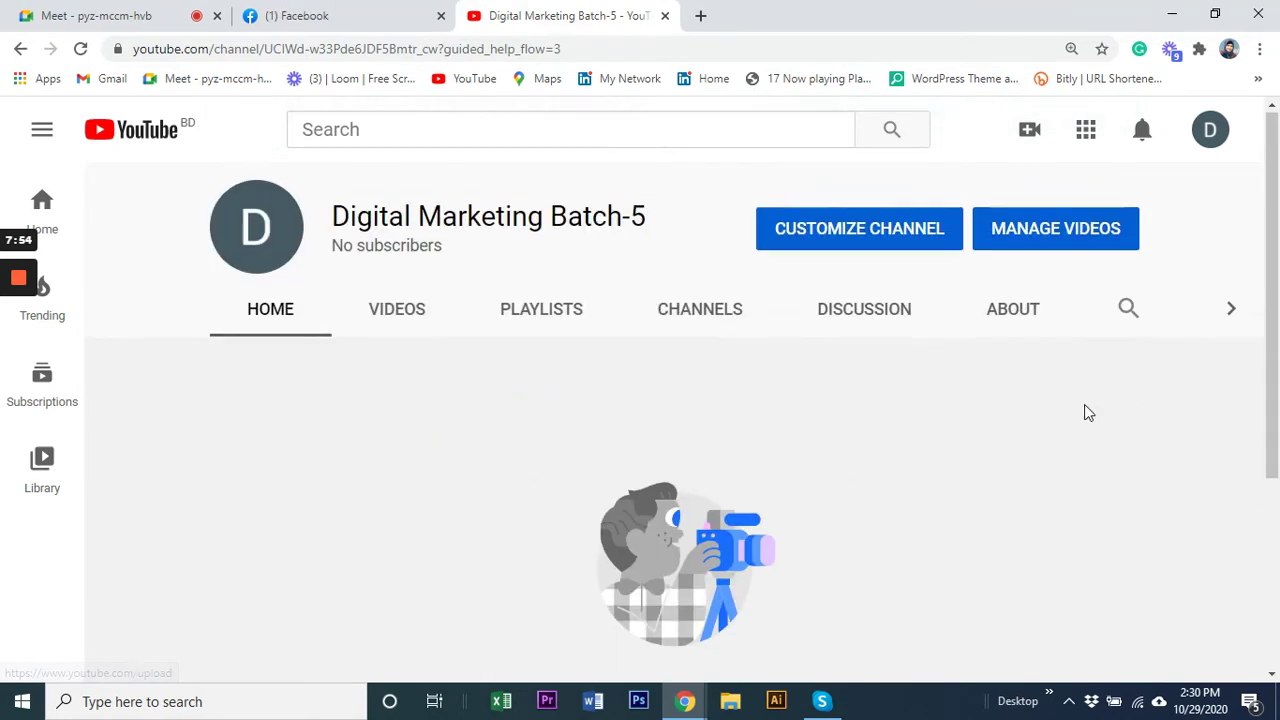
pyautogui.click(1031, 137)
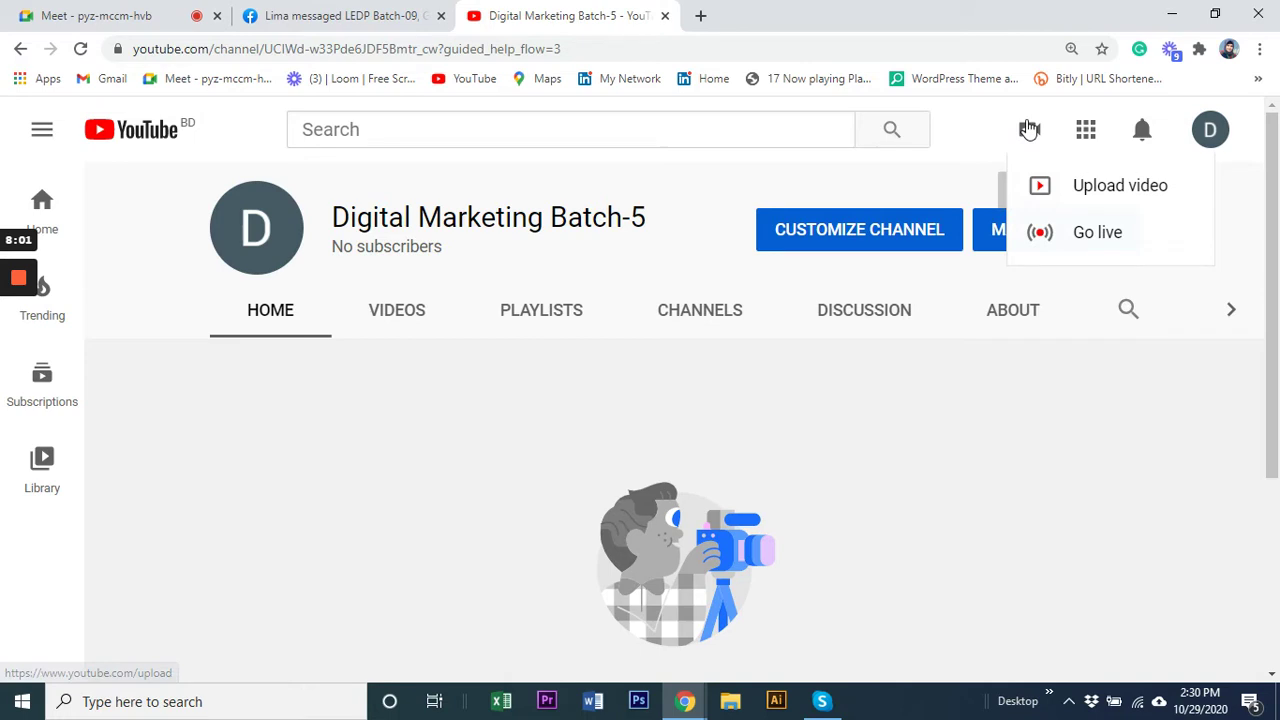
pyautogui.click(958, 491)
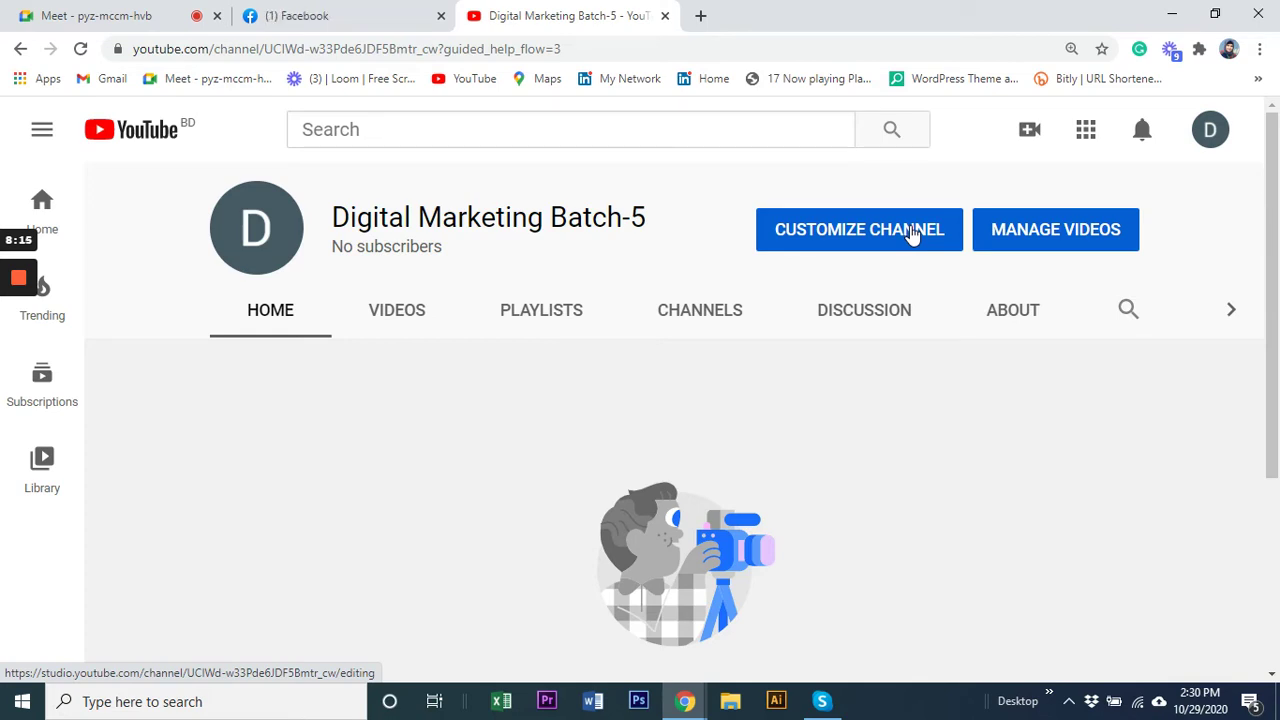
# - Open channel customization for the new channel in YouTube Studio and dismiss the introductory dialog
pyautogui.click(841, 233)
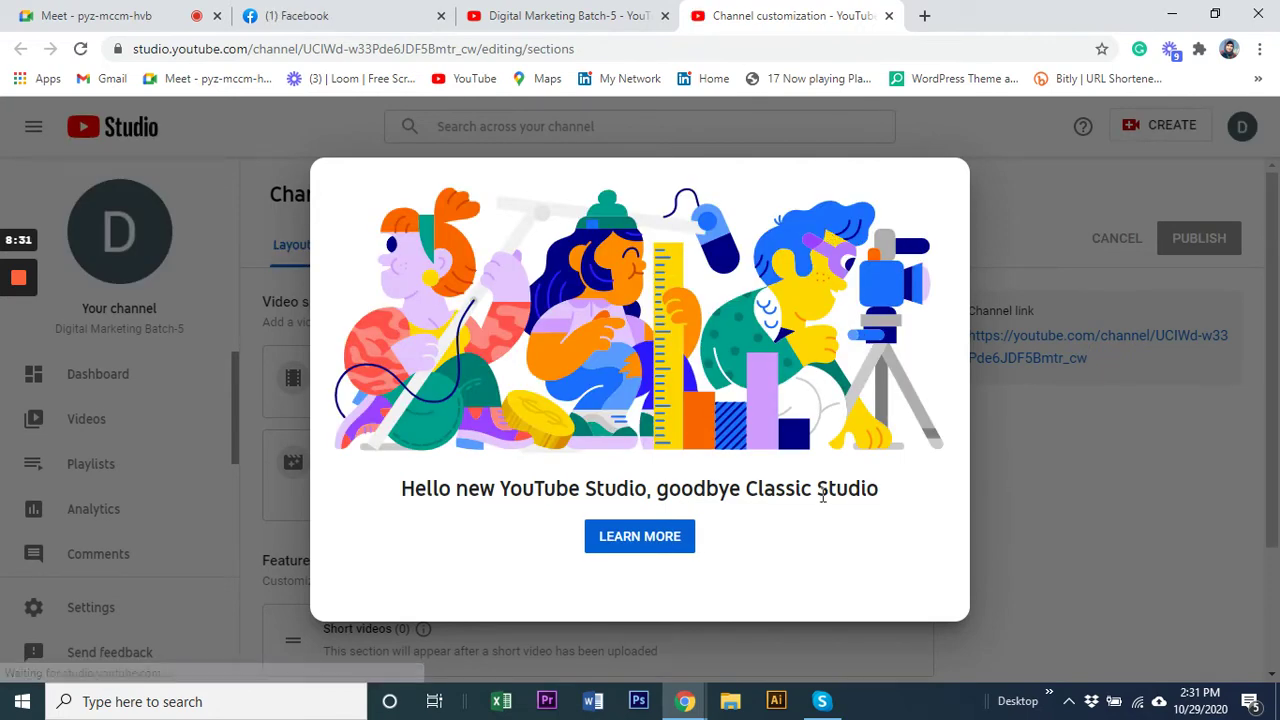
pyautogui.click(1083, 437)
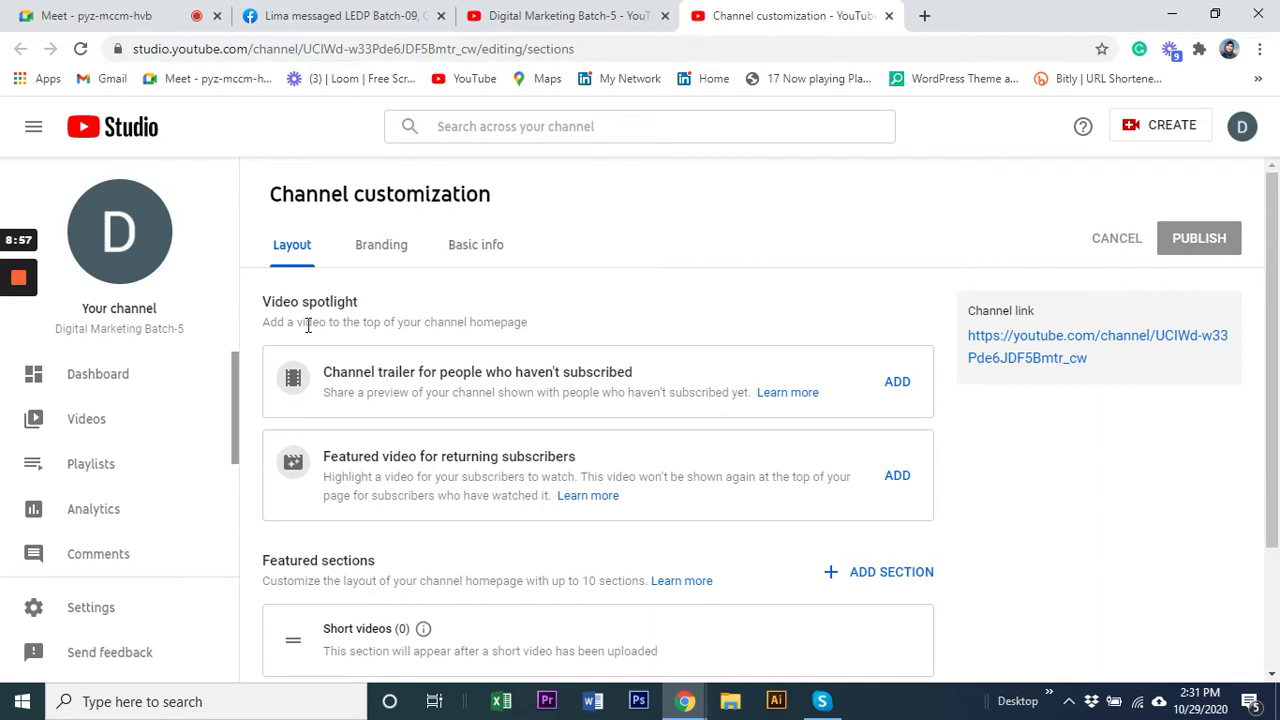
# - Switch to Google Meet, admit the waiting participant to the meeting and return to the channel customization page
pyautogui.click(554, 16)
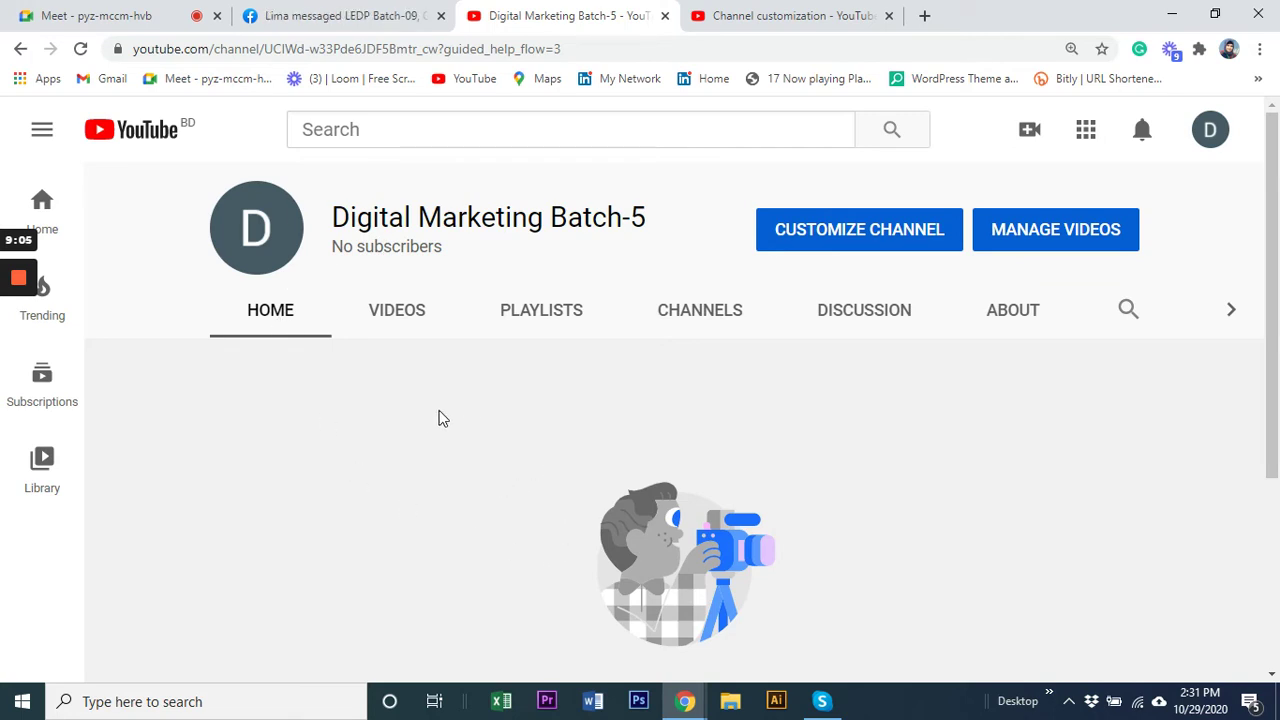
pyautogui.click(68, 16)
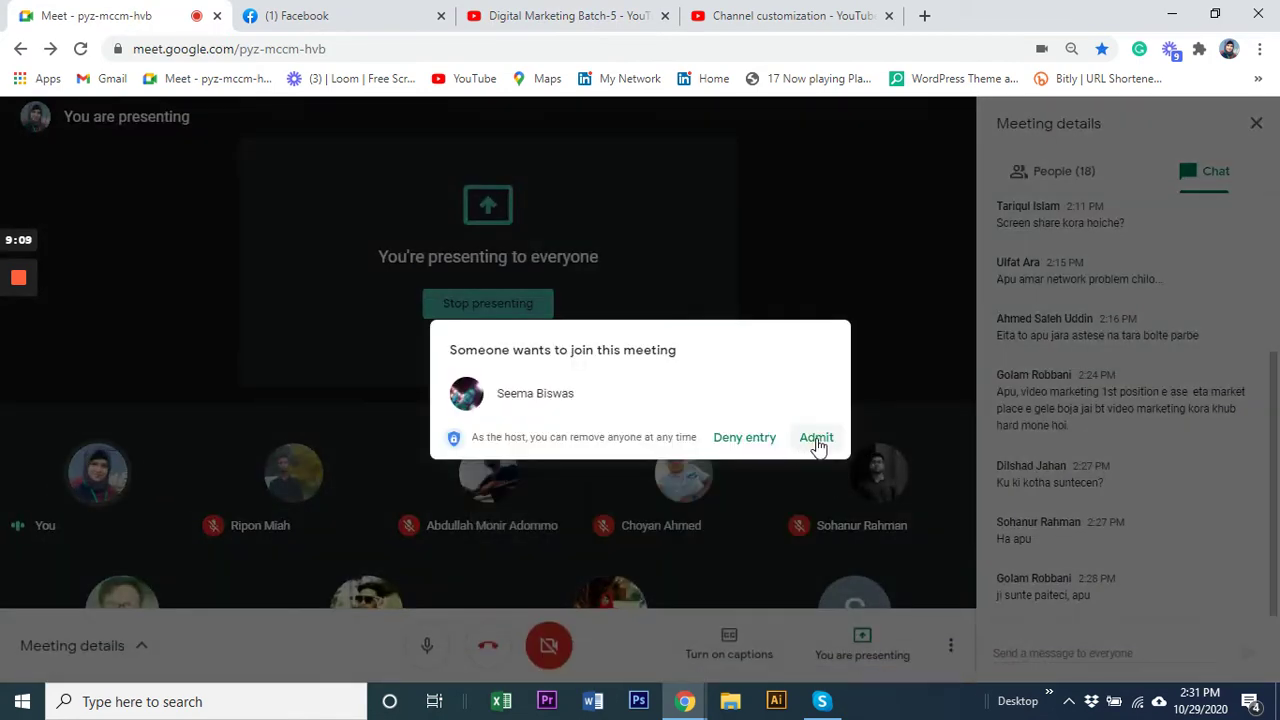
pyautogui.click(806, 445)
pyautogui.click(750, 15)
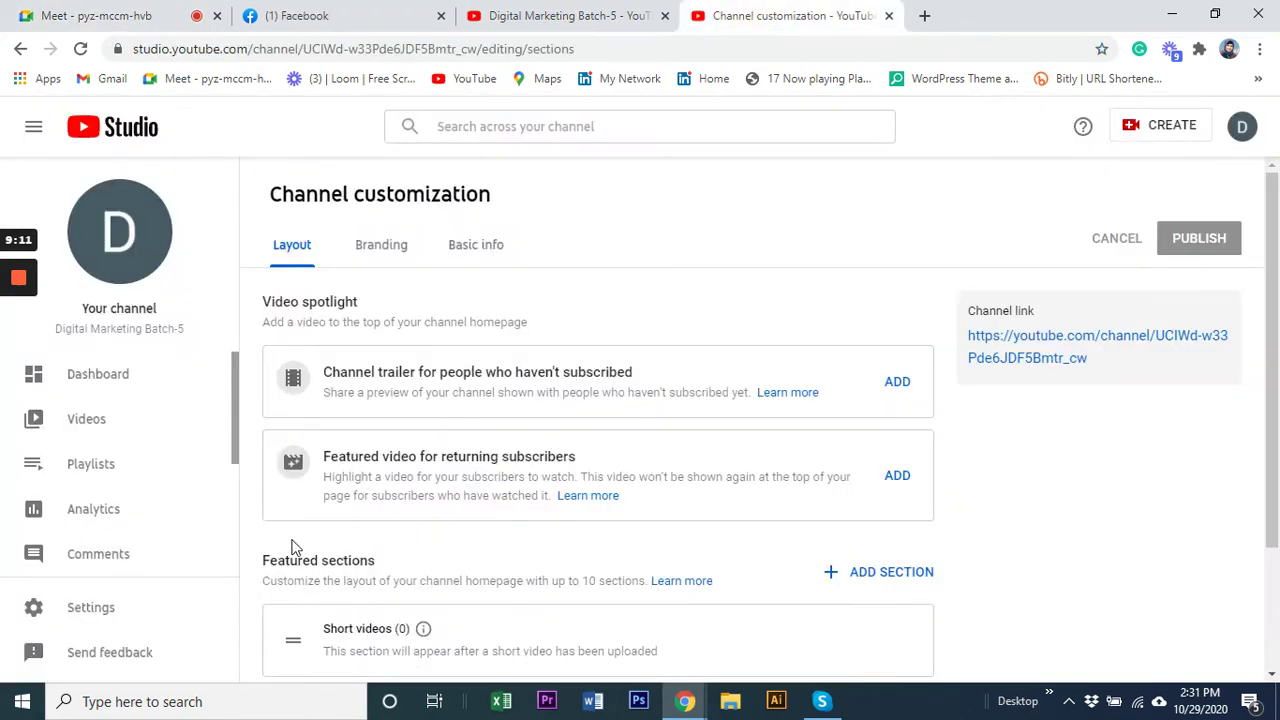
pyautogui.click(1246, 558)
# - View the channel page, and inspect the video picker for the channel trailer shown to non-subscribers, closing it without a choice
pyautogui.click(515, 15)
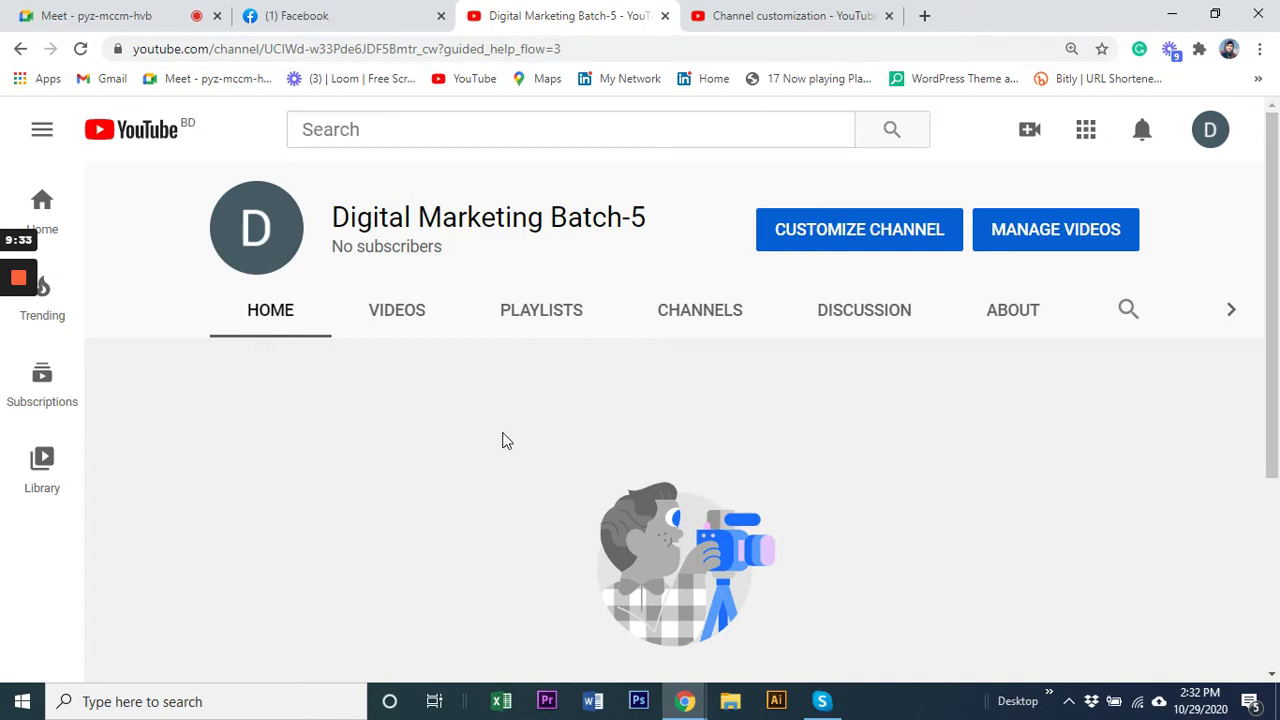
pyautogui.click(752, 12)
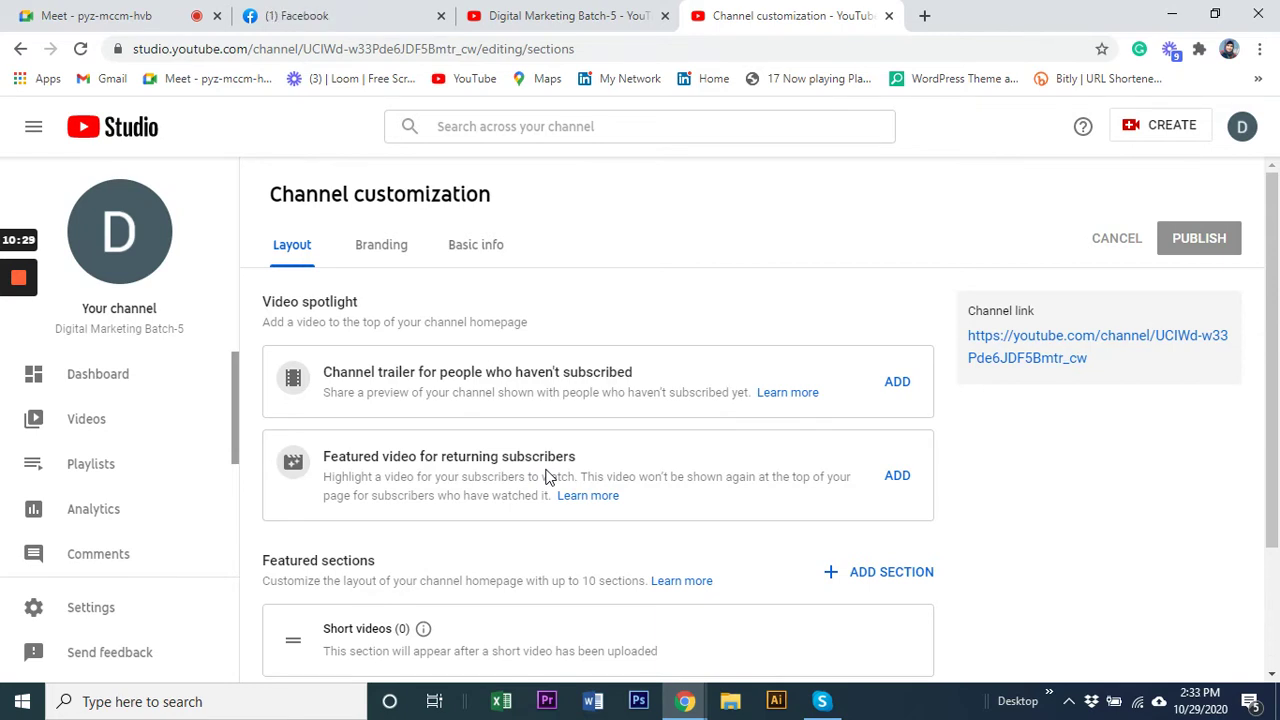
pyautogui.click(898, 384)
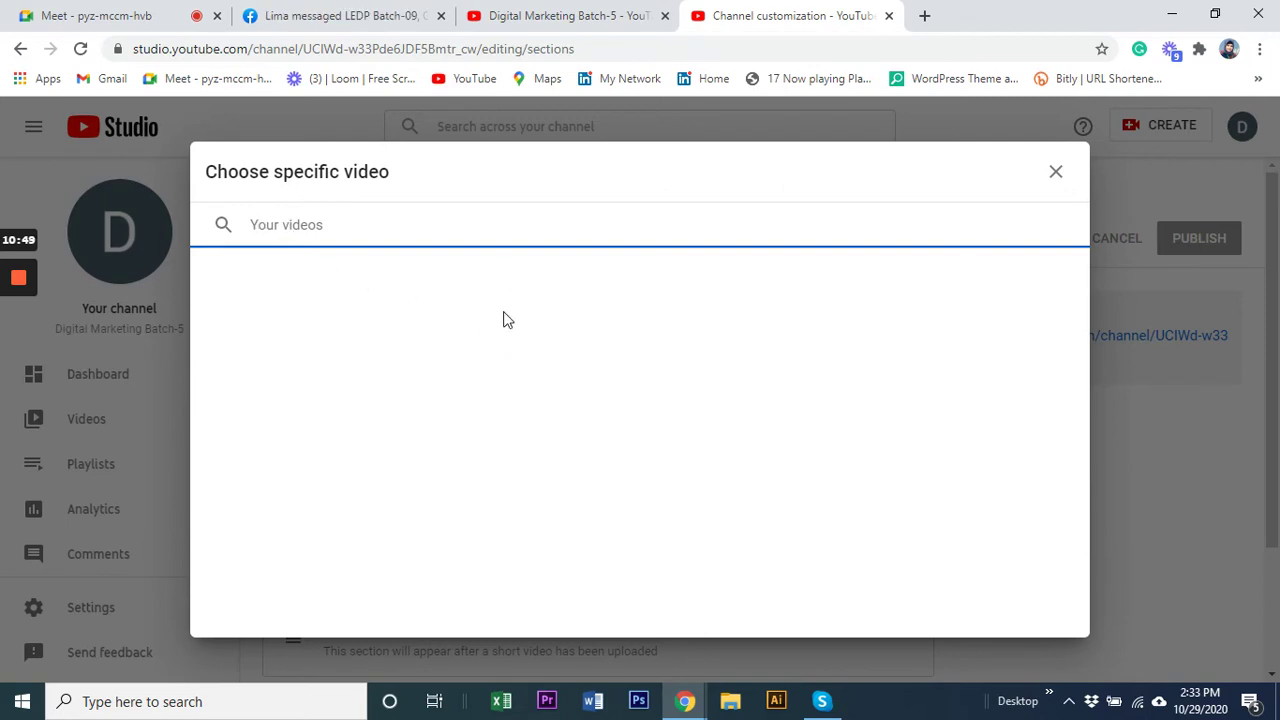
pyautogui.click(1056, 173)
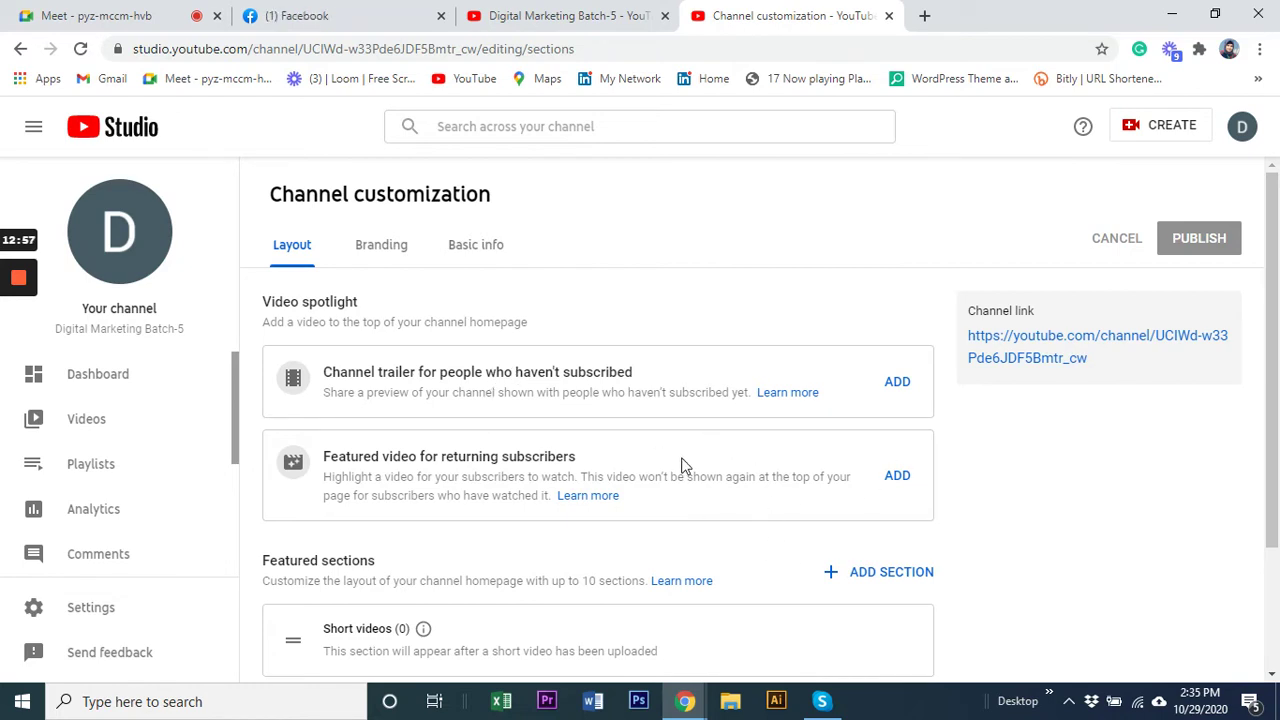
# - Examine the Featured sections of the channel layout and compare them with the public channel home page
pyautogui.scroll(-2, 683, 465)
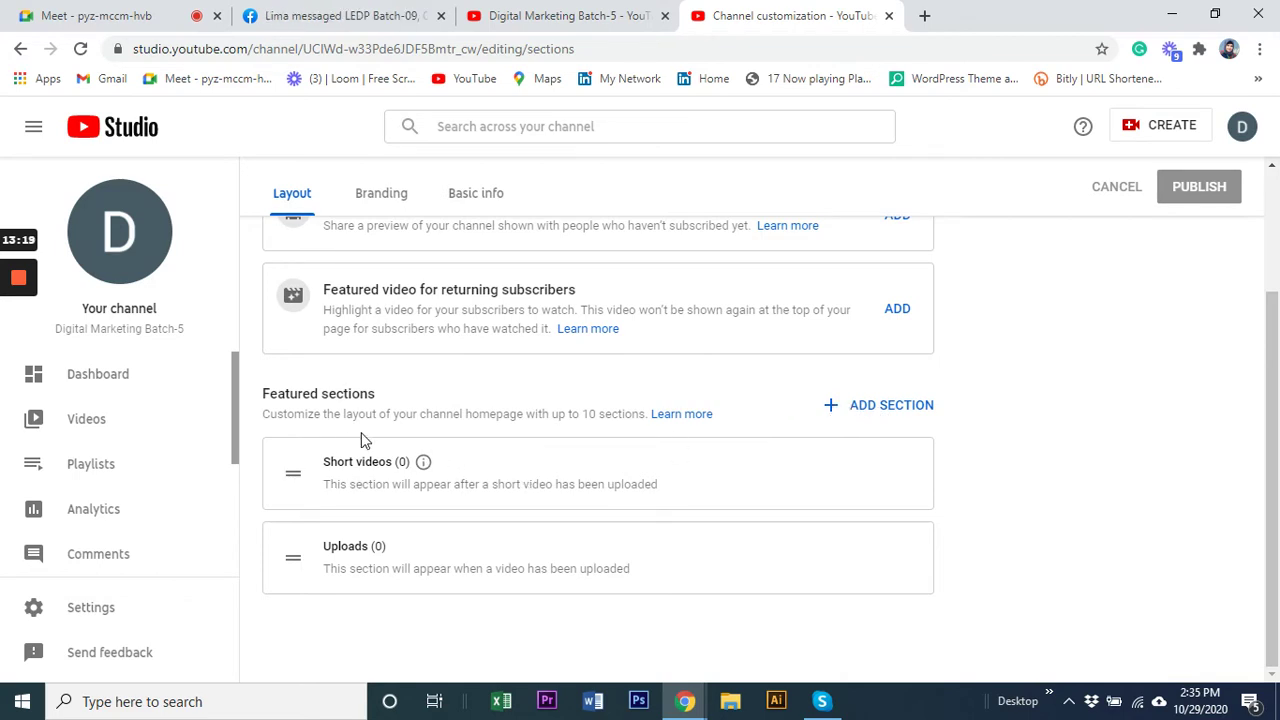
pyautogui.click(520, 16)
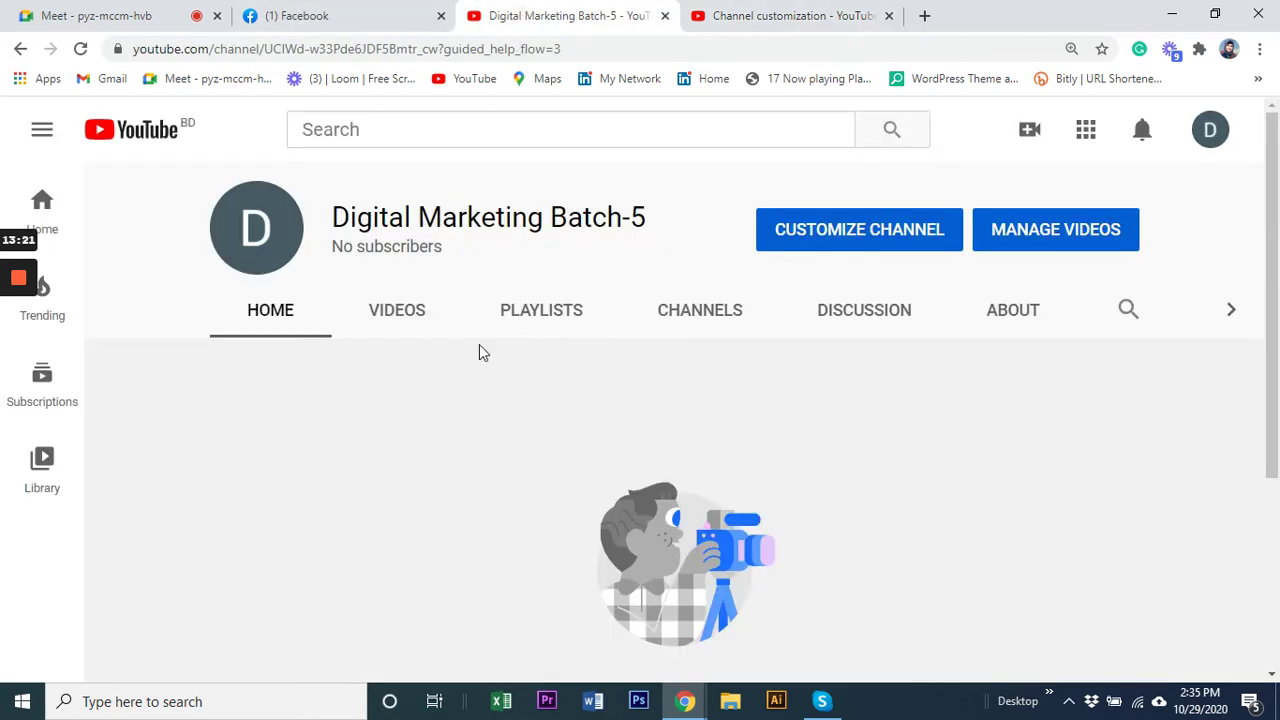
pyautogui.scroll(-3, 628, 516)
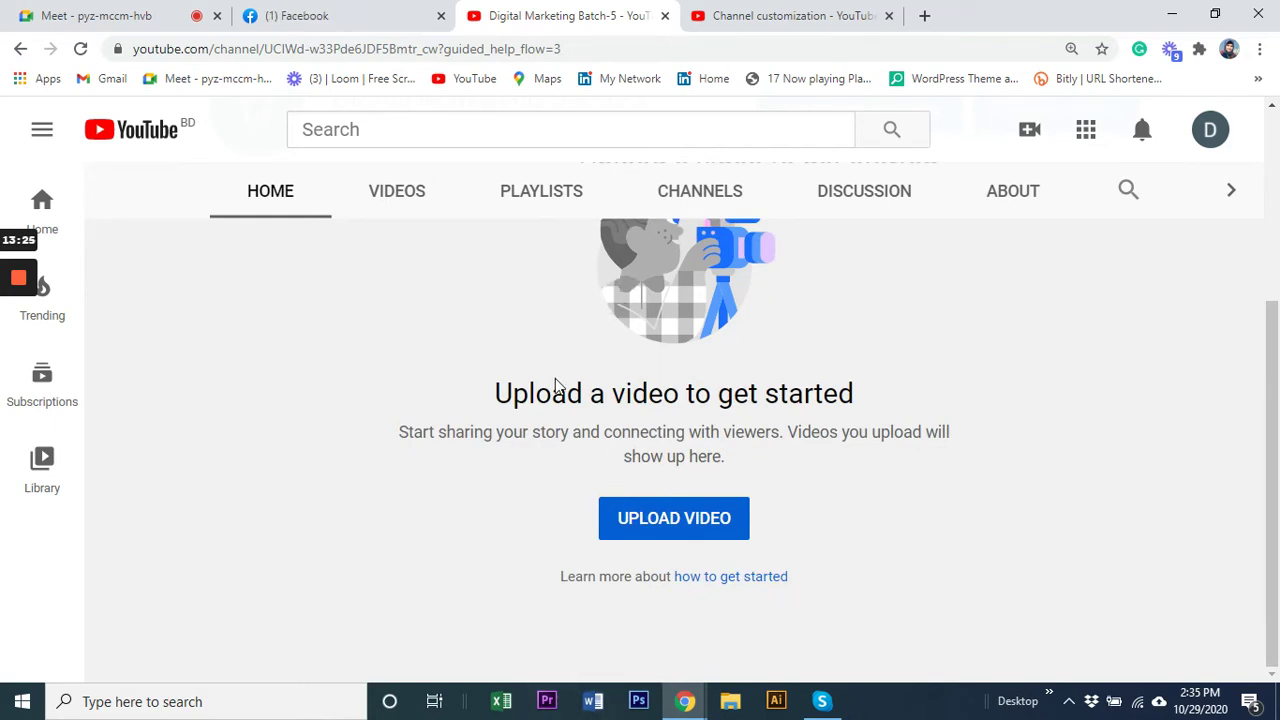
pyautogui.scroll(3, 888, 436)
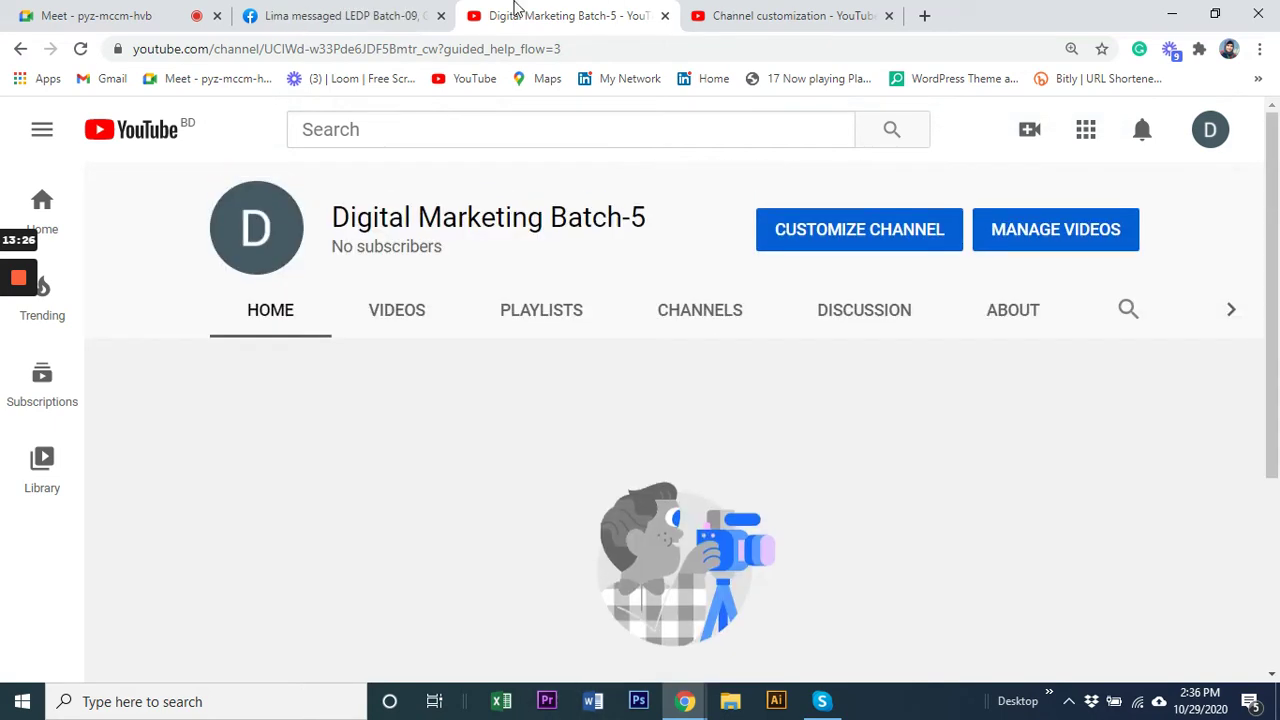
pyautogui.click(786, 12)
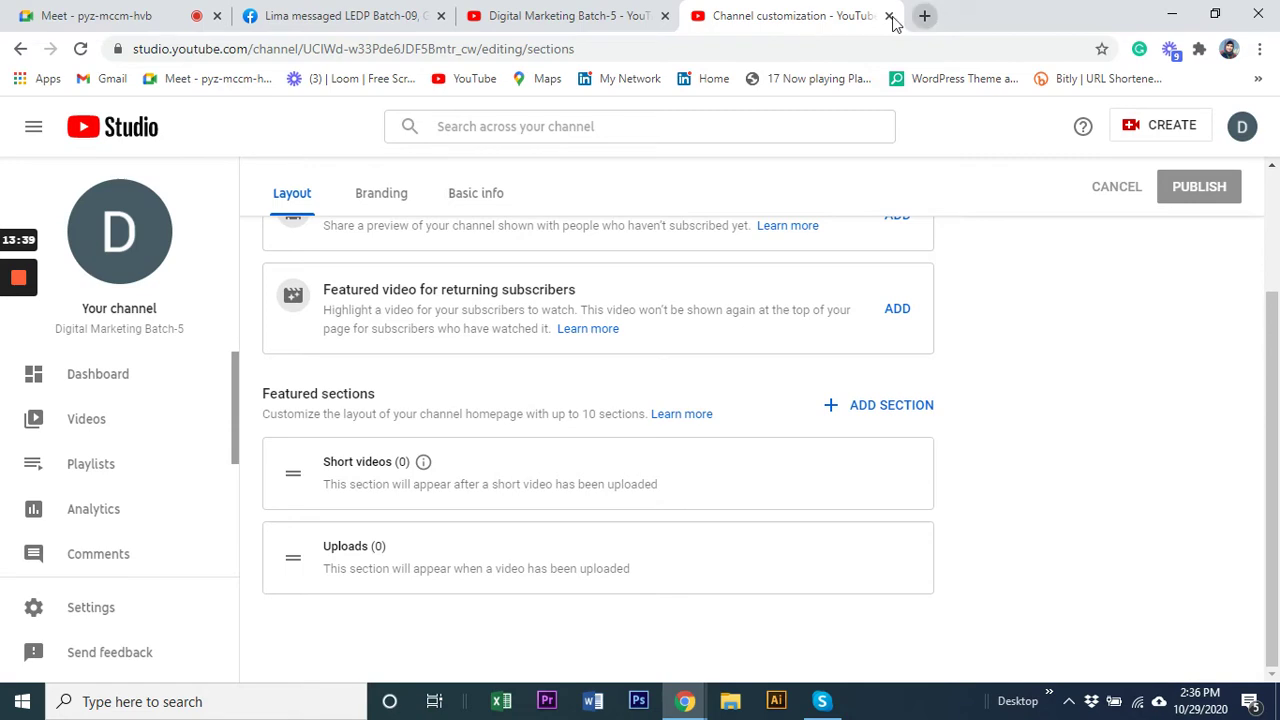
# - Open the YouTube home page in a new browser tab placed after the channel customization one
pyautogui.click(545, 16)
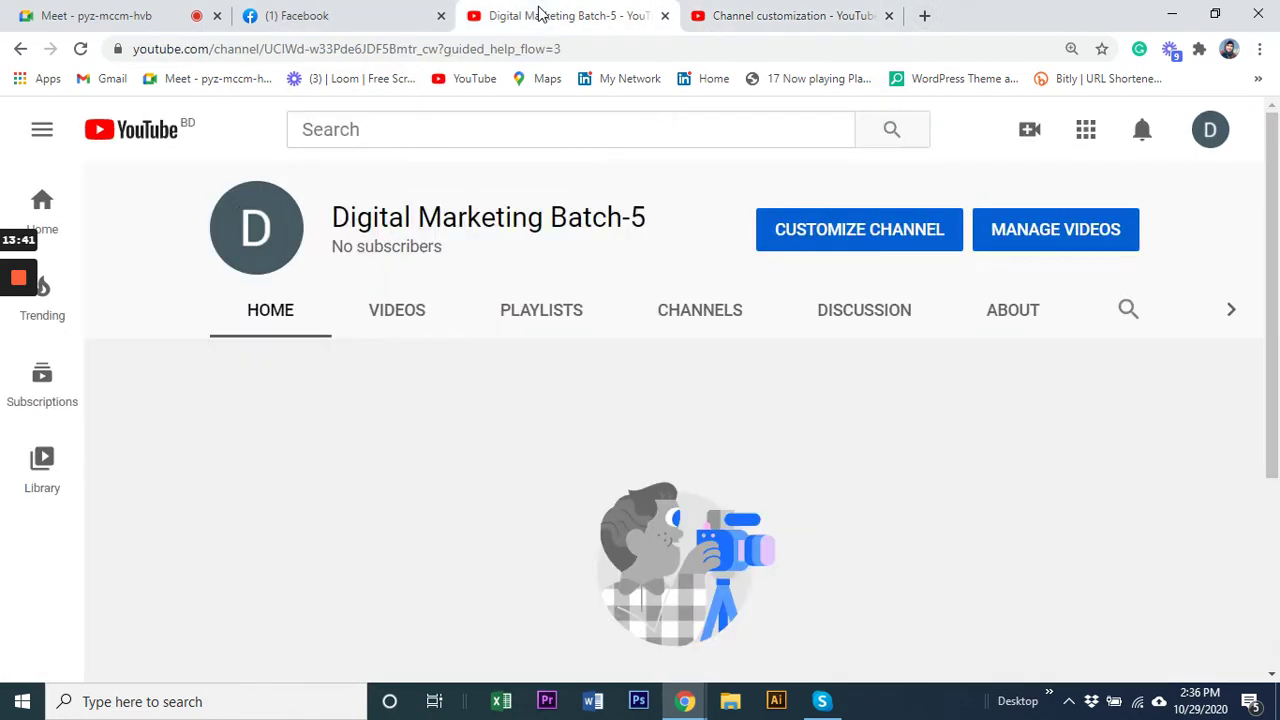
pyautogui.rightClick(137, 137)
pyautogui.click(203, 141)
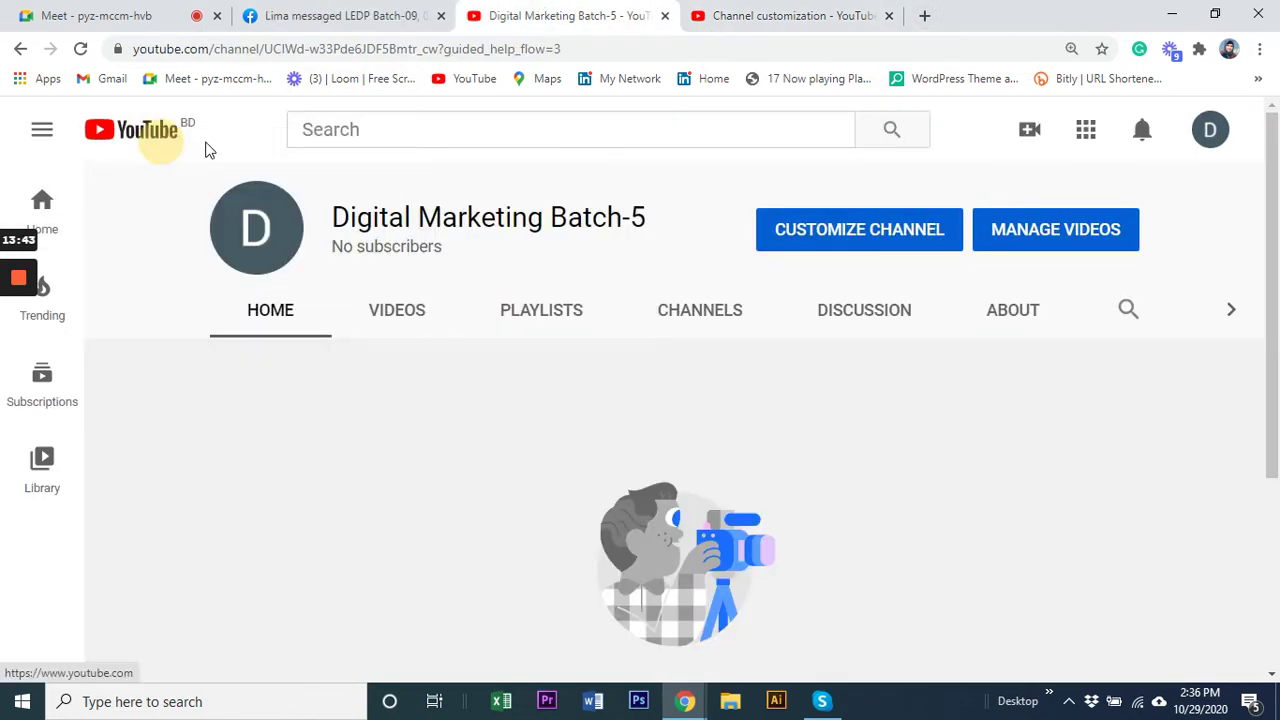
pyautogui.moveTo(713, 8); pyautogui.dragTo(934, 23)
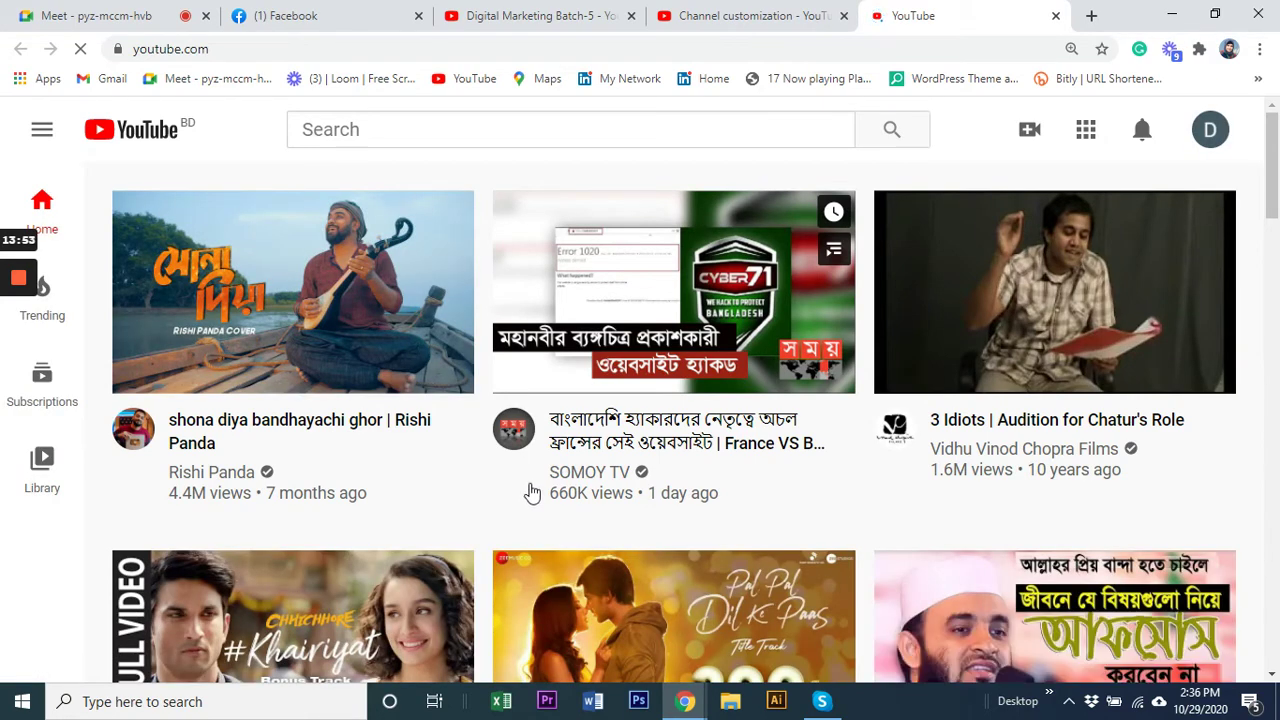
# - Open the video "3 Idiots | Audition for Chatur's Role" and go from it to the Vidhu Vinod Chopra Films channel page
pyautogui.click(988, 428)
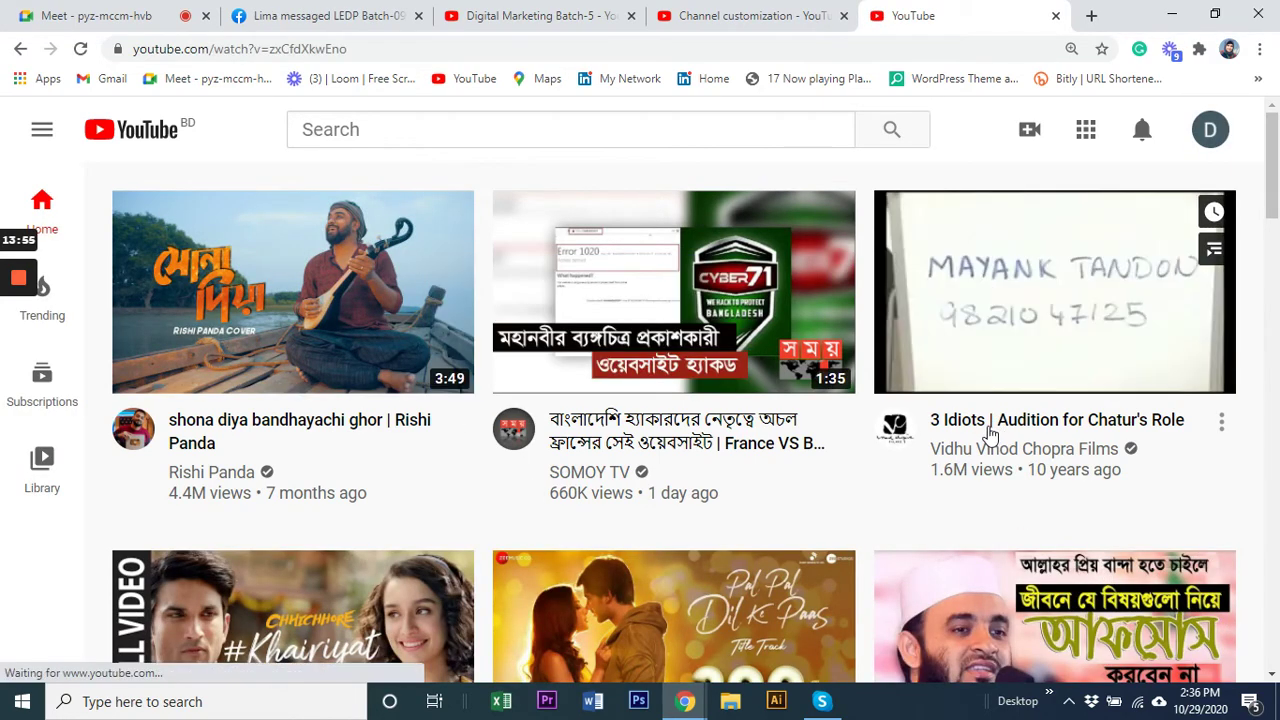
pyautogui.scroll(-2, 168, 604)
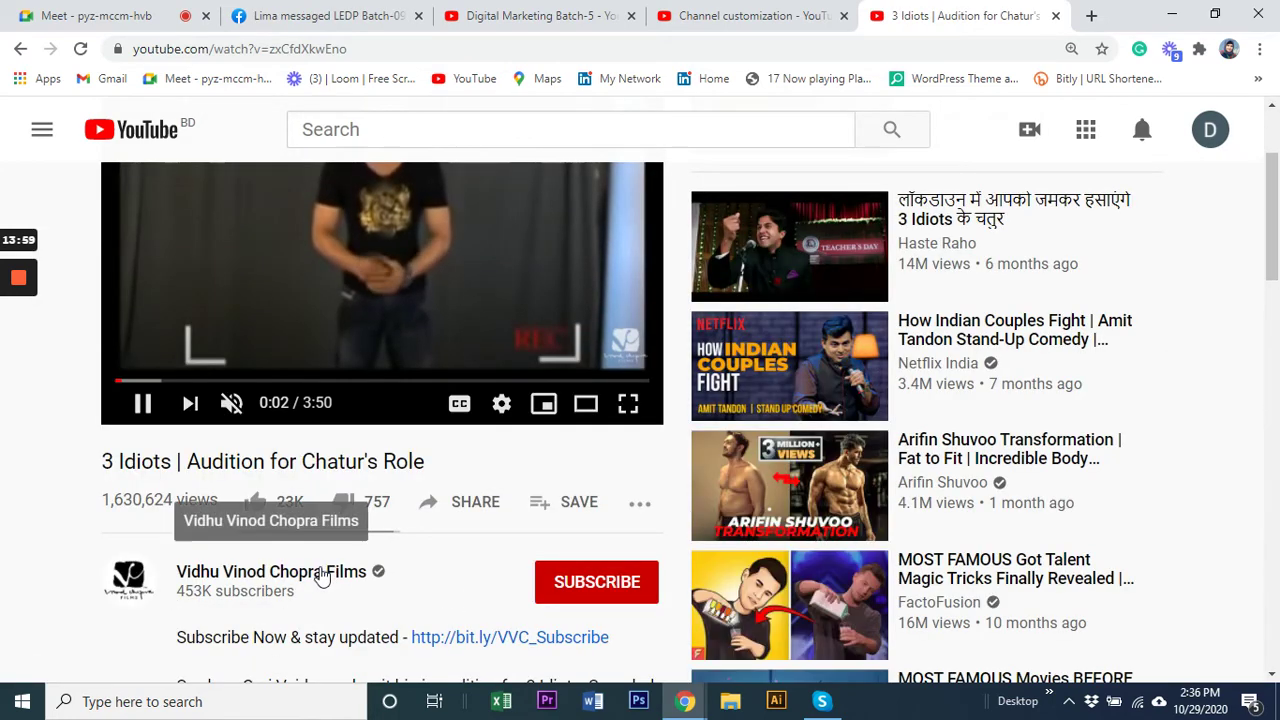
pyautogui.scroll(-2, 216, 585)
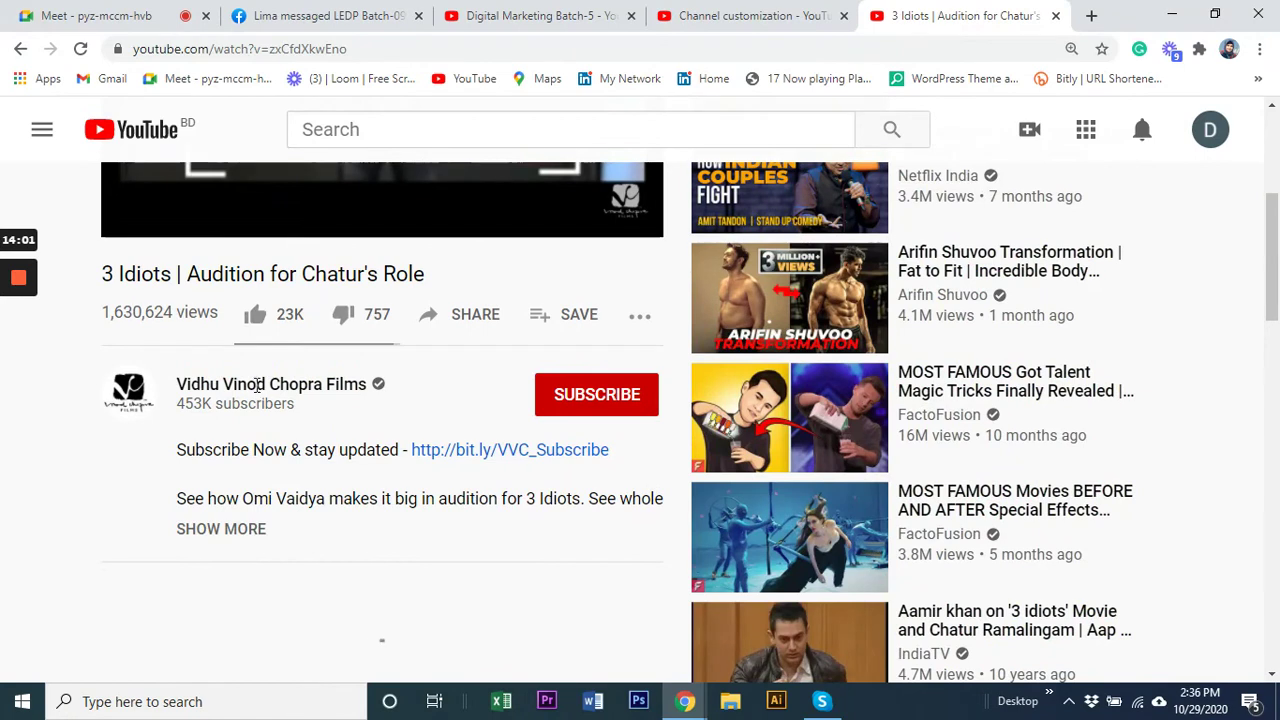
pyautogui.click(190, 390)
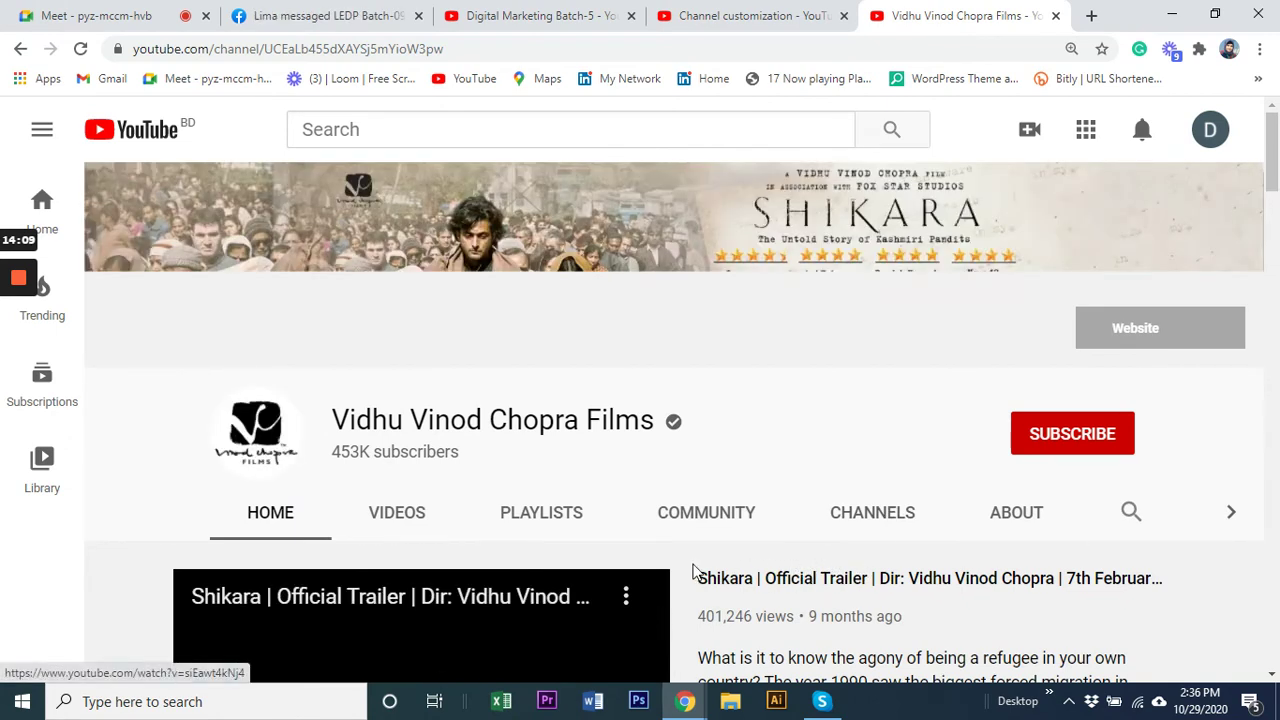
# - View the trailer on the Vidhu Vinod Chopra Films home page and subscribe to the channel
pyautogui.scroll(-2, 737, 592)
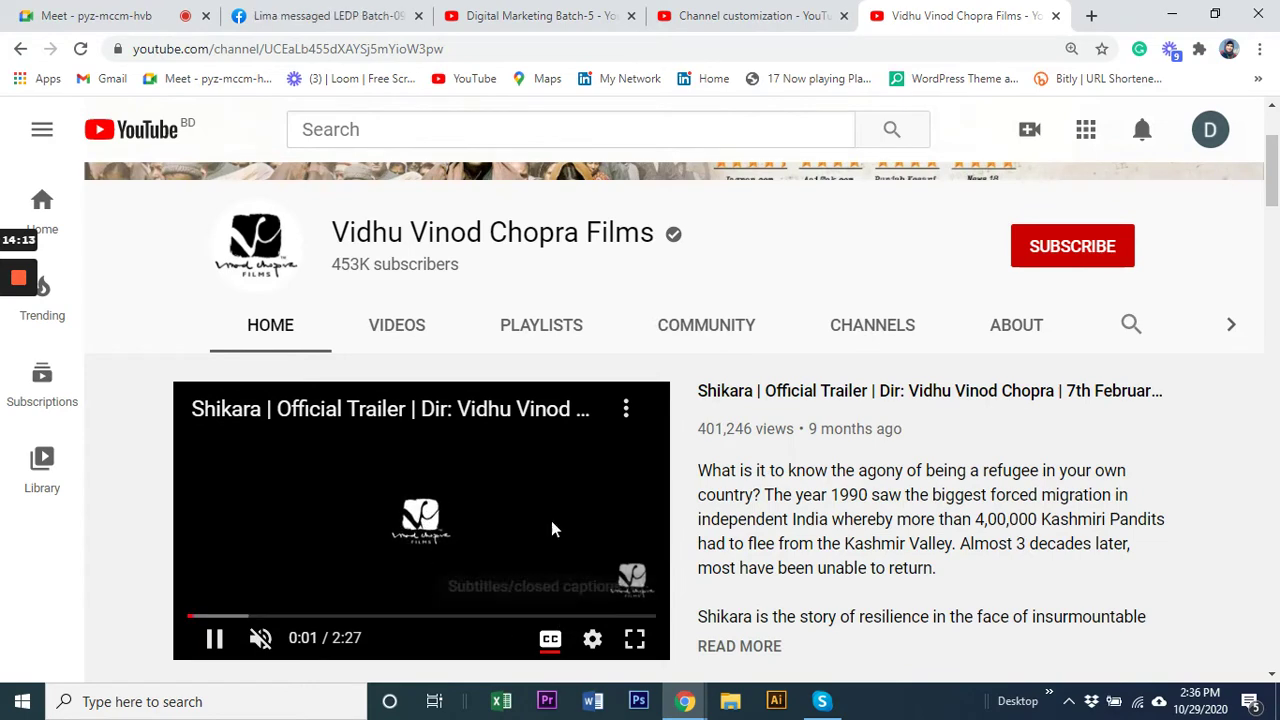
pyautogui.scroll(2, 670, 510)
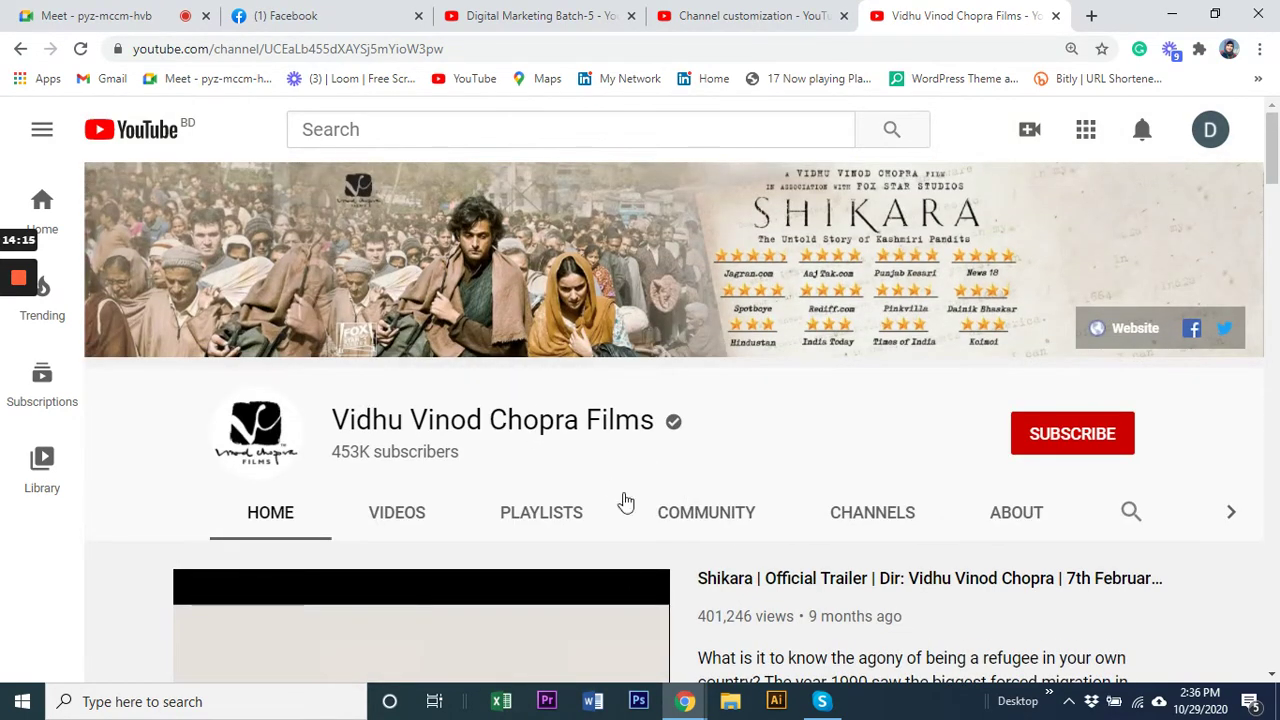
pyautogui.scroll(-2, 600, 480)
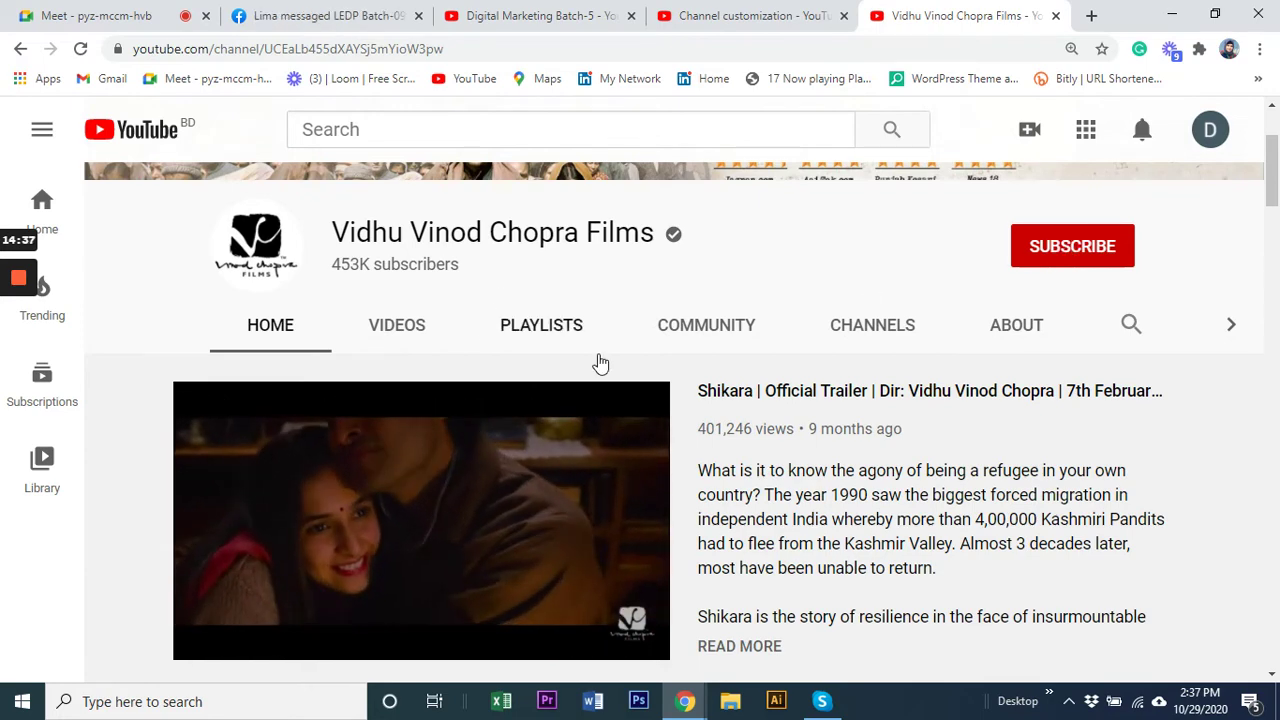
pyautogui.scroll(2, 594, 371)
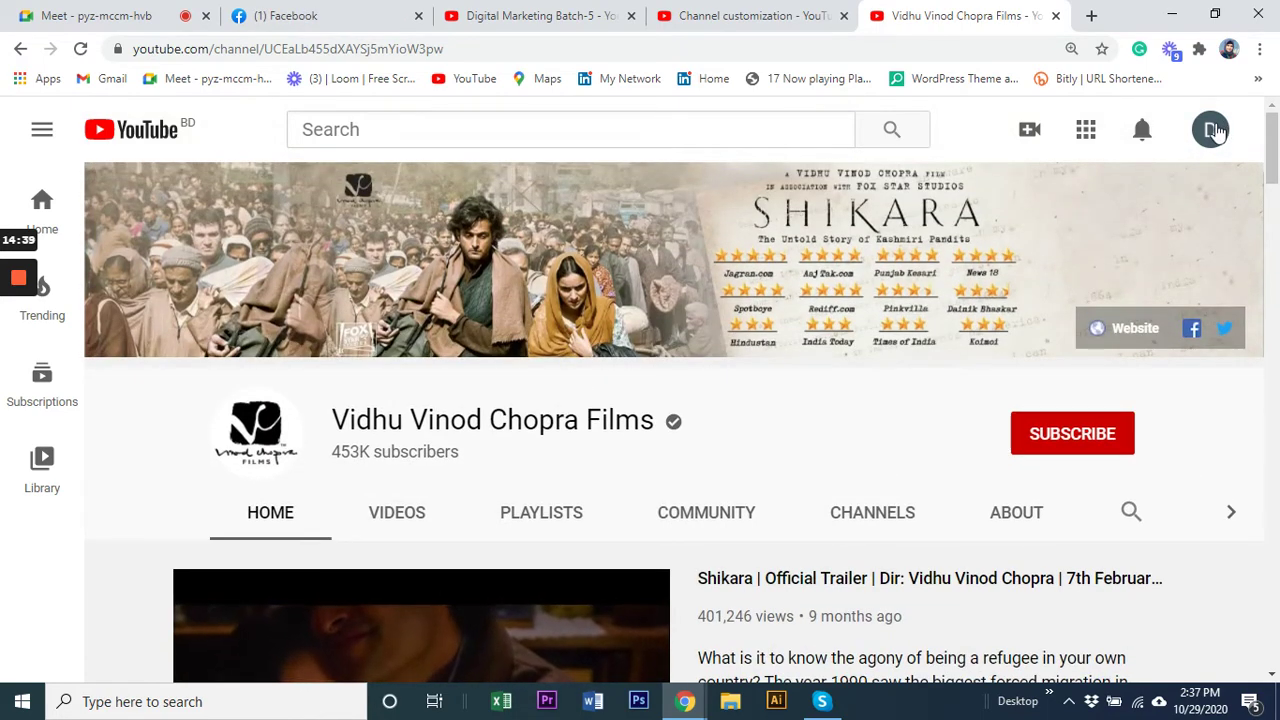
pyautogui.scroll(-2, 1180, 366)
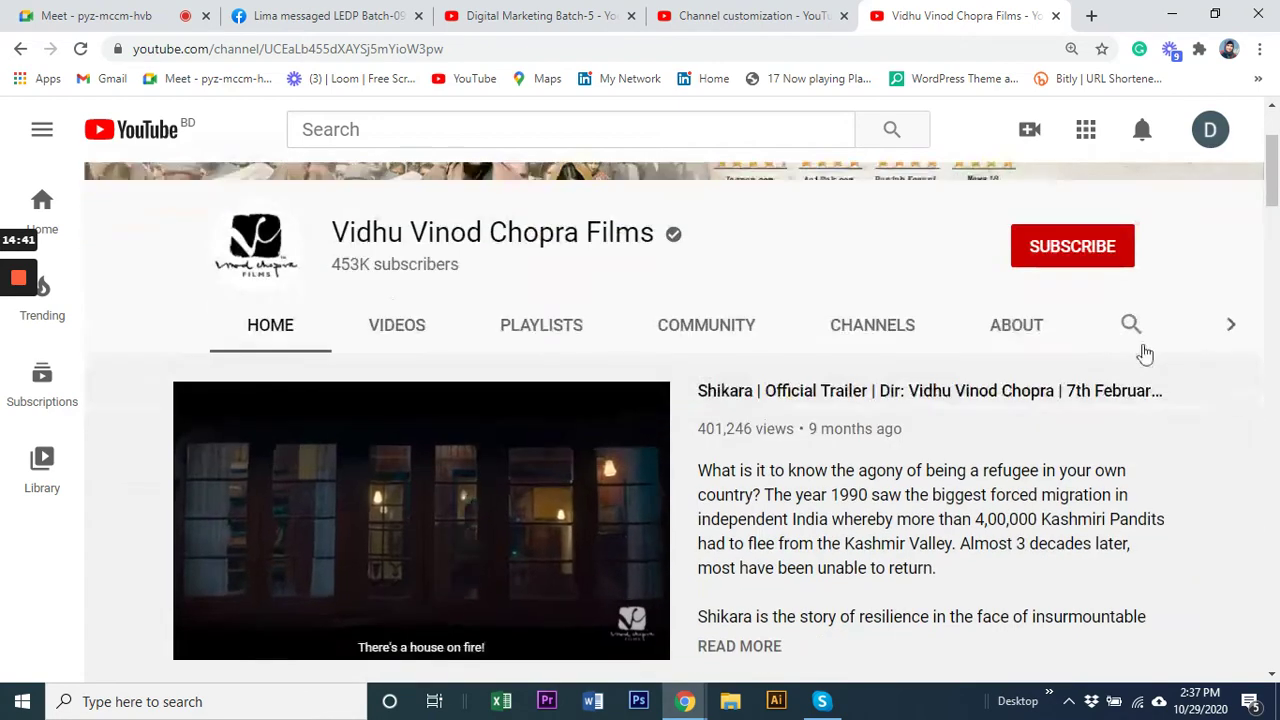
pyautogui.click(1096, 245)
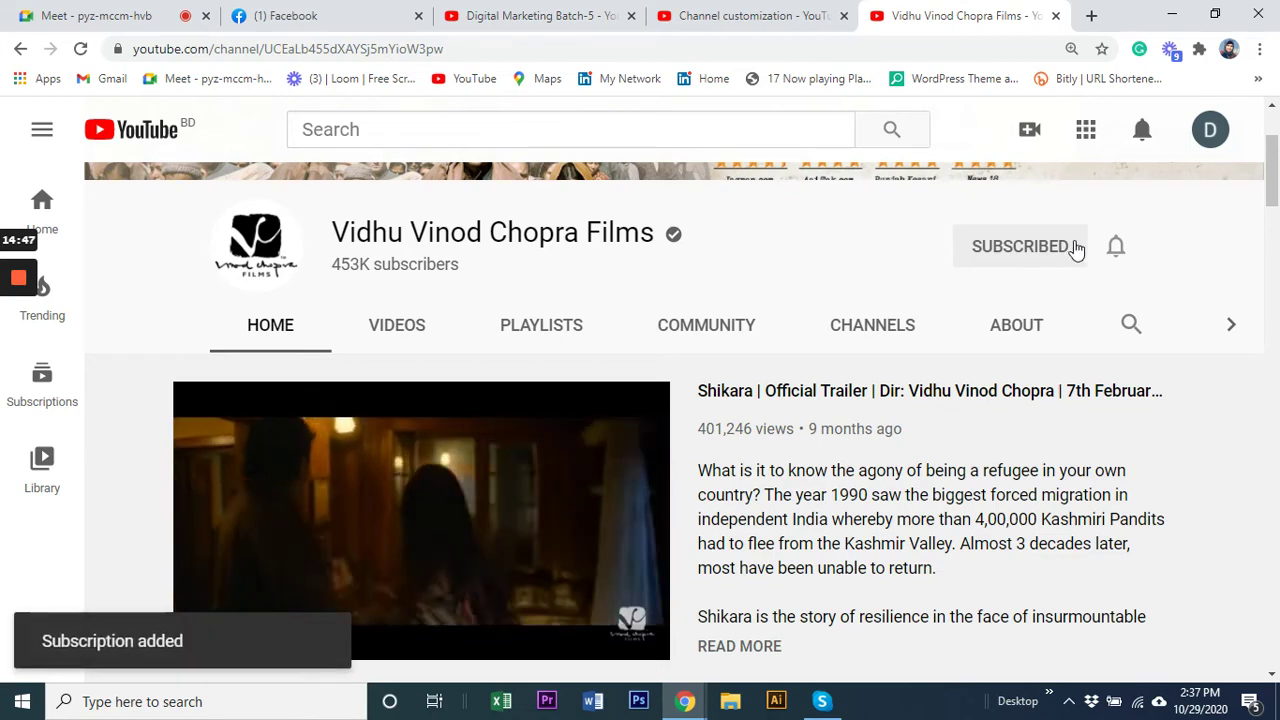
# - Examine how the video sections and playlists are arranged over the whole Vidhu Vinod Chopra Films home page
pyautogui.scroll(-3, 430, 520)
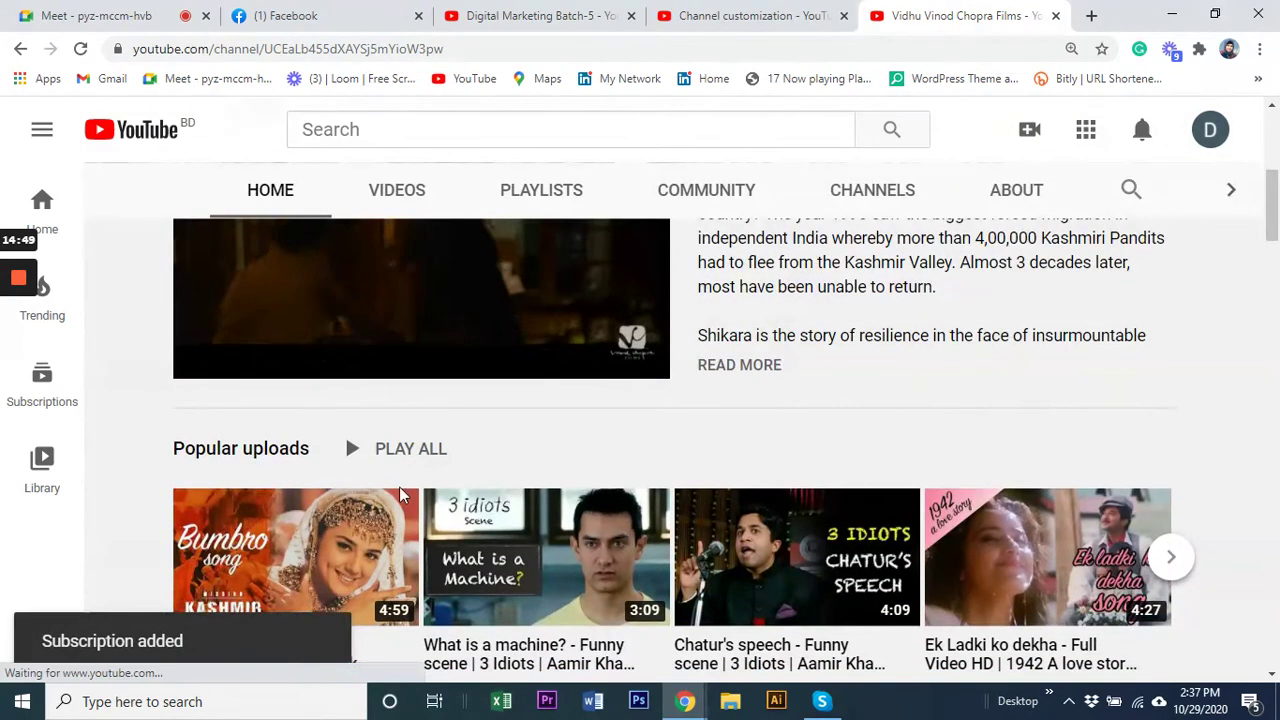
pyautogui.scroll(2, 400, 492)
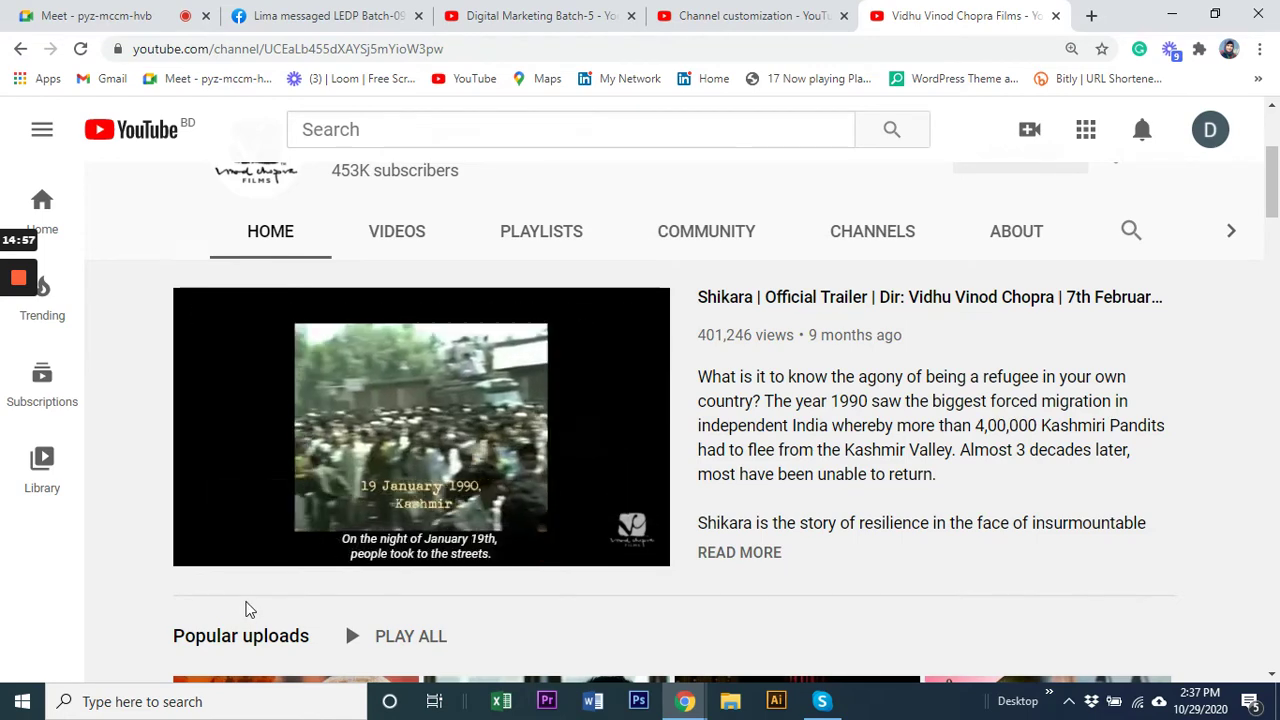
pyautogui.scroll(-3, 271, 586)
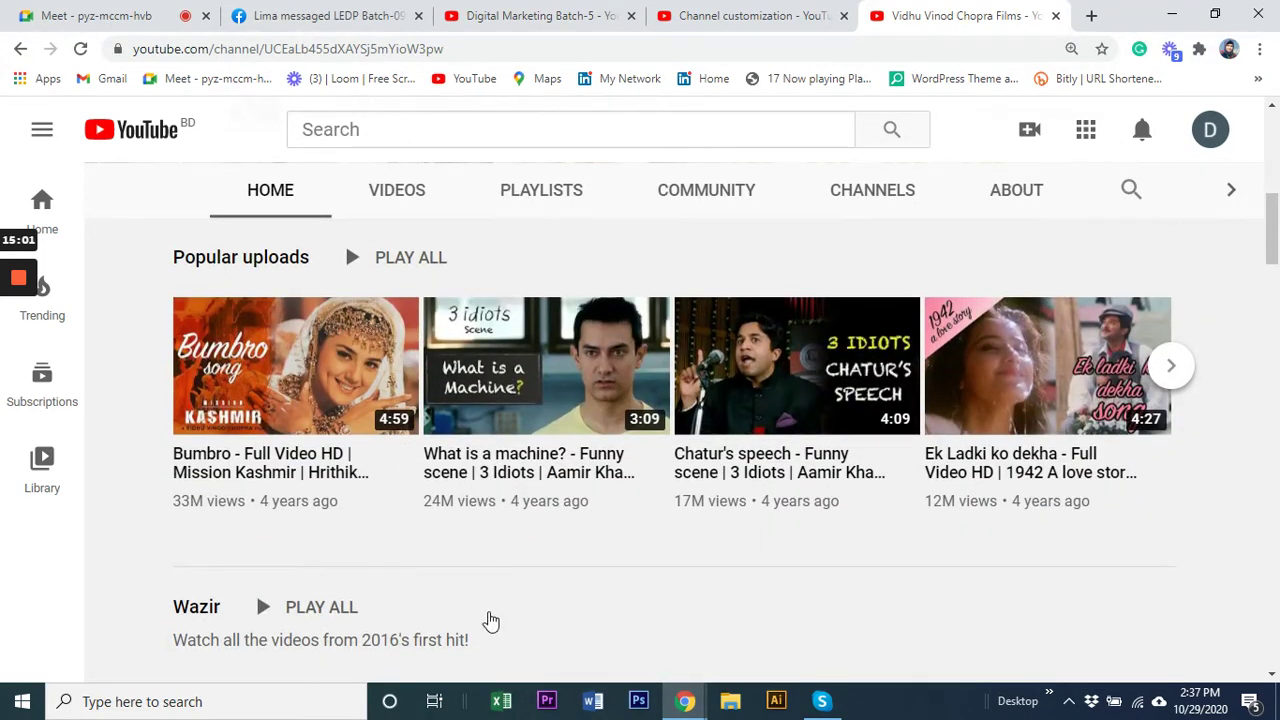
pyautogui.scroll(-6, 490, 622)
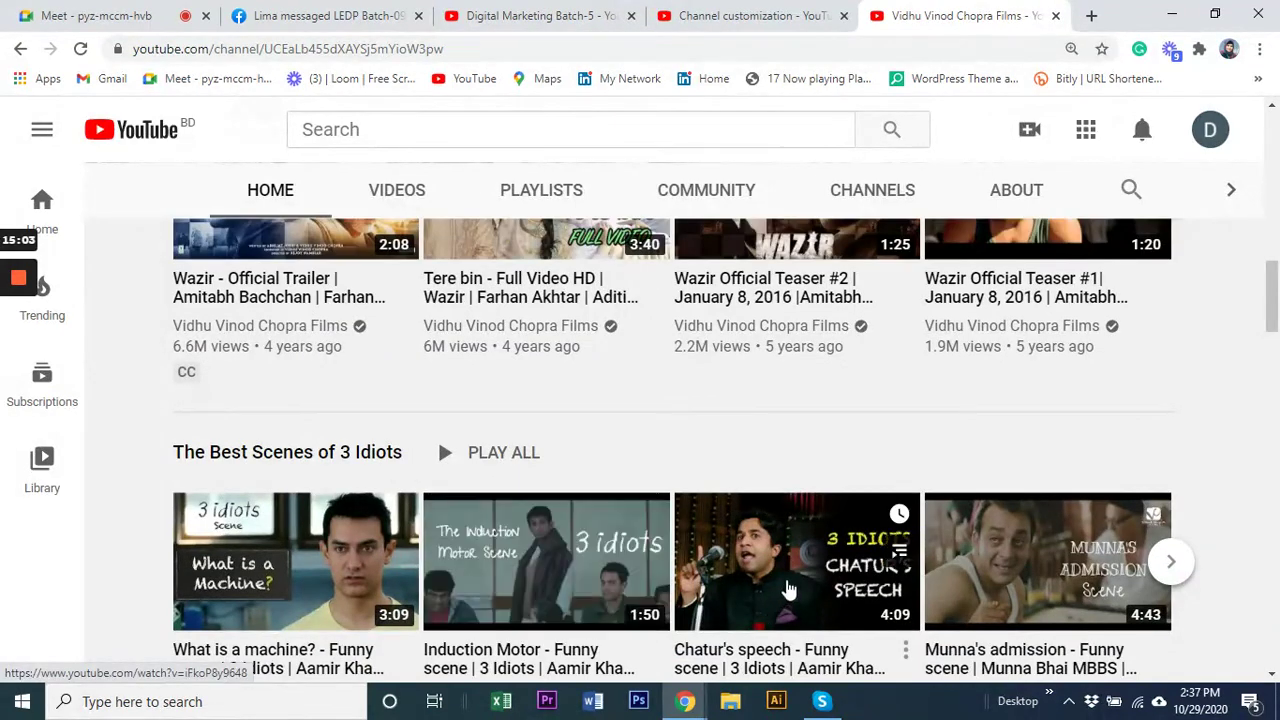
pyautogui.scroll(-5, 580, 585)
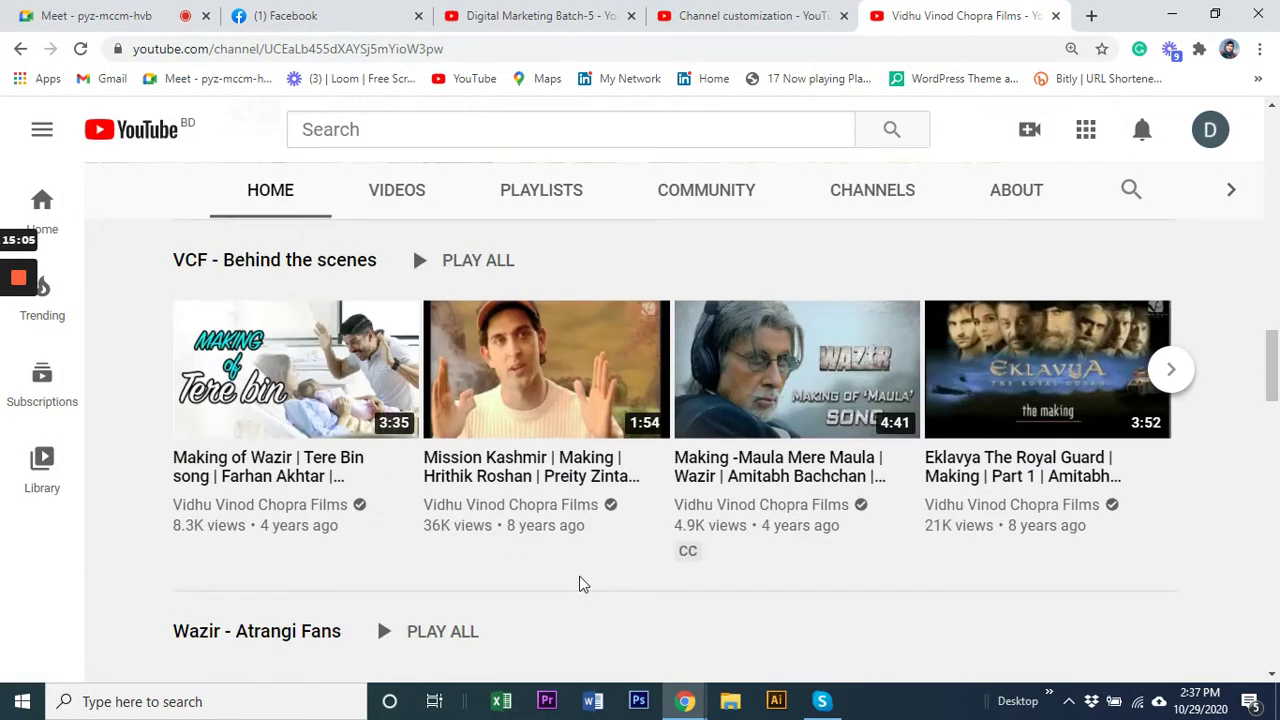
pyautogui.scroll(-4, 580, 585)
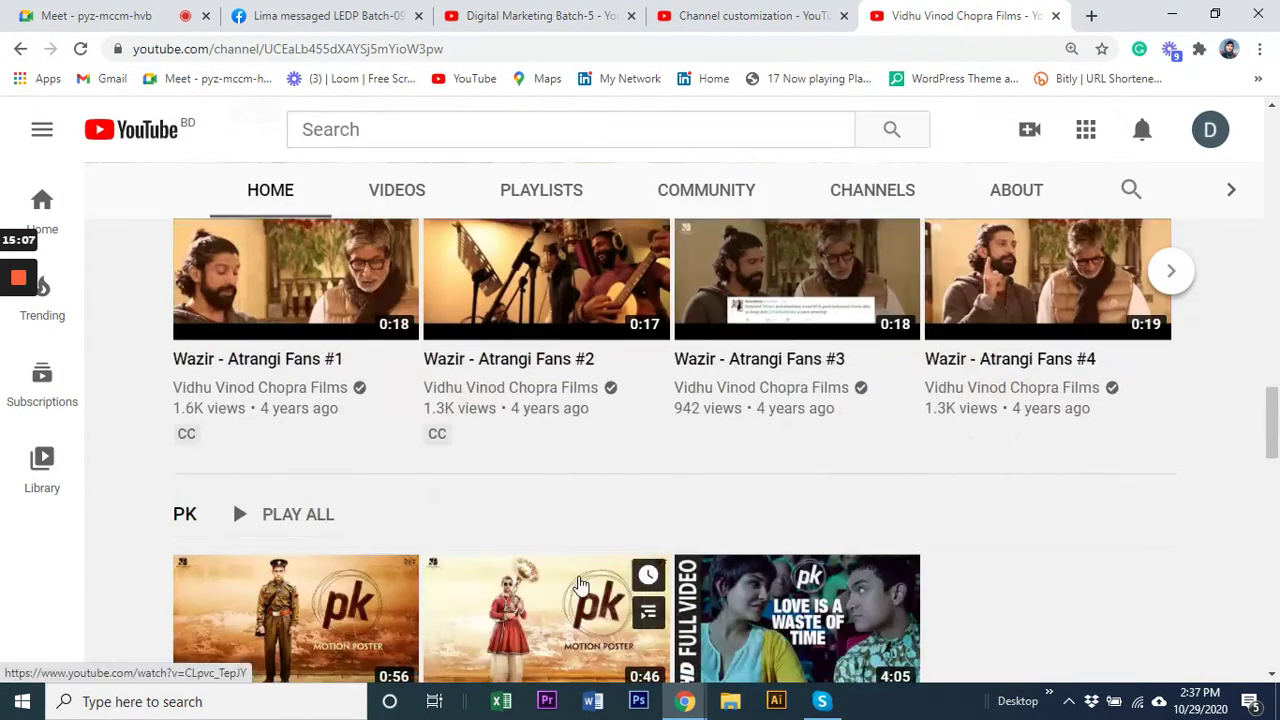
pyautogui.scroll(-5, 580, 585)
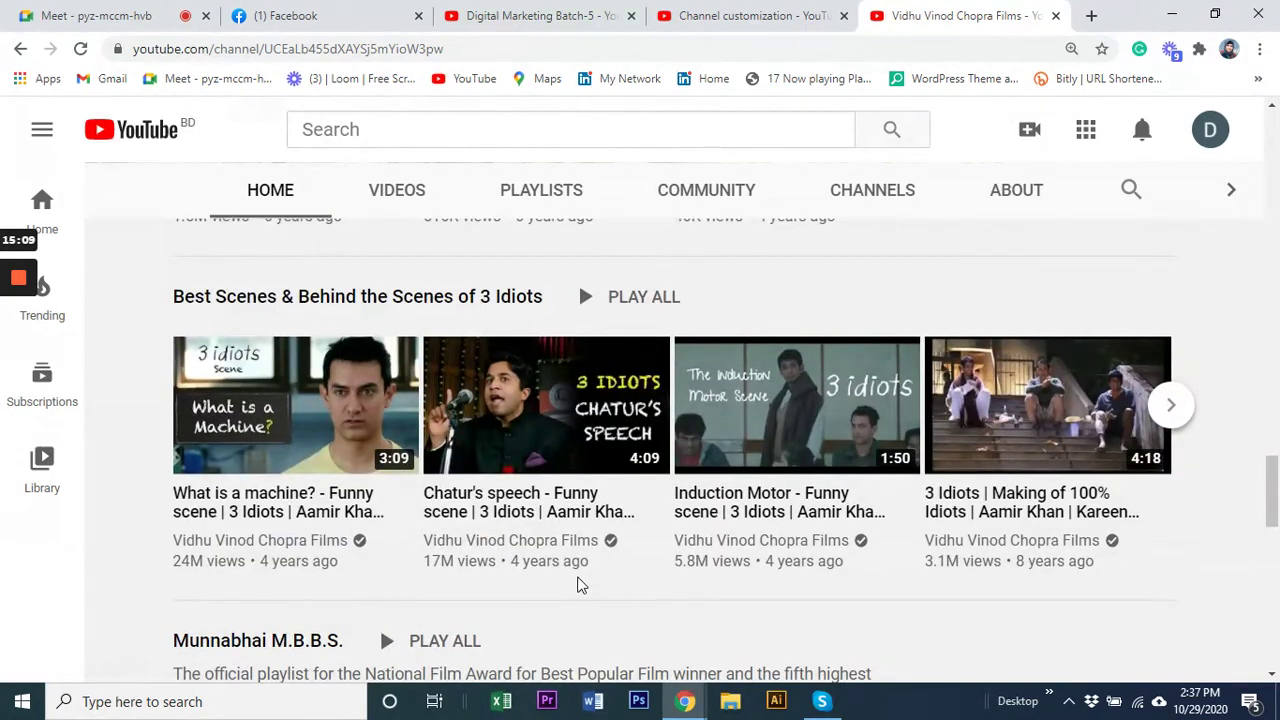
pyautogui.scroll(-10, 580, 585)
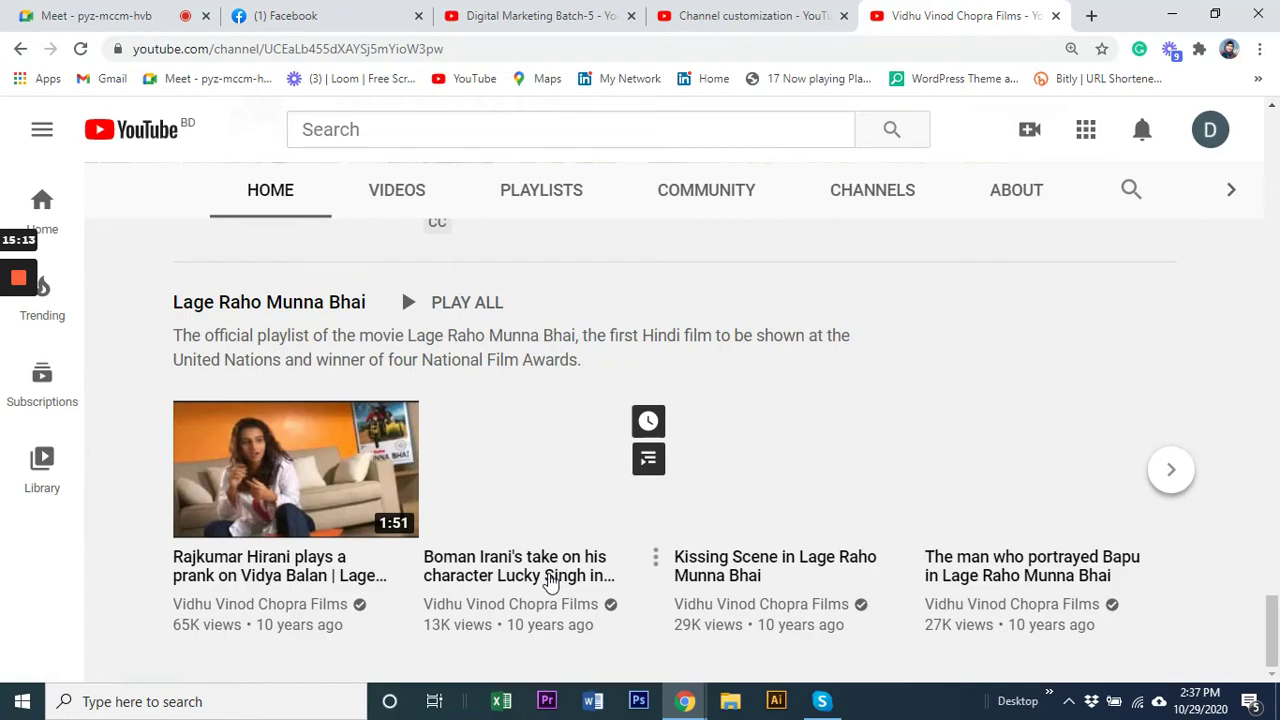
pyautogui.scroll(15, 550, 580)
pyautogui.scroll(10, 497, 488)
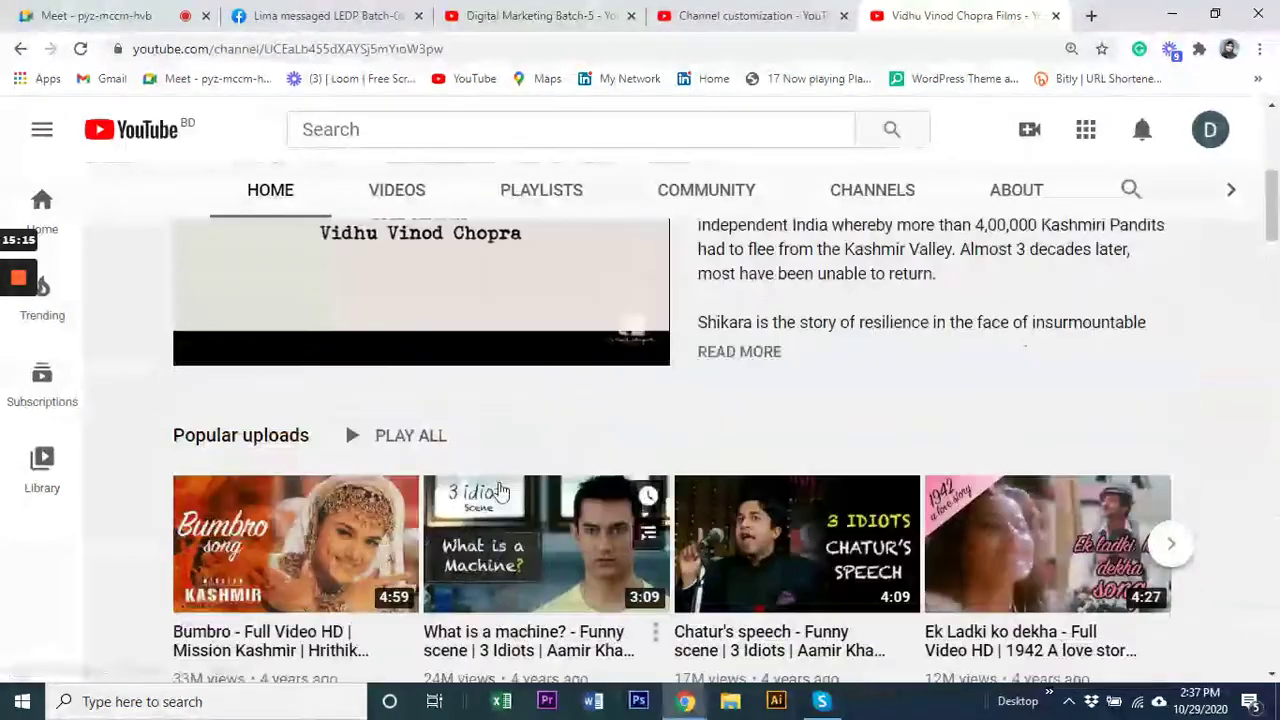
# - Check the Featured sections in the channel customization layout against each video row on the Vidhu Vinod Chopra Films home page
pyautogui.click(718, 17)
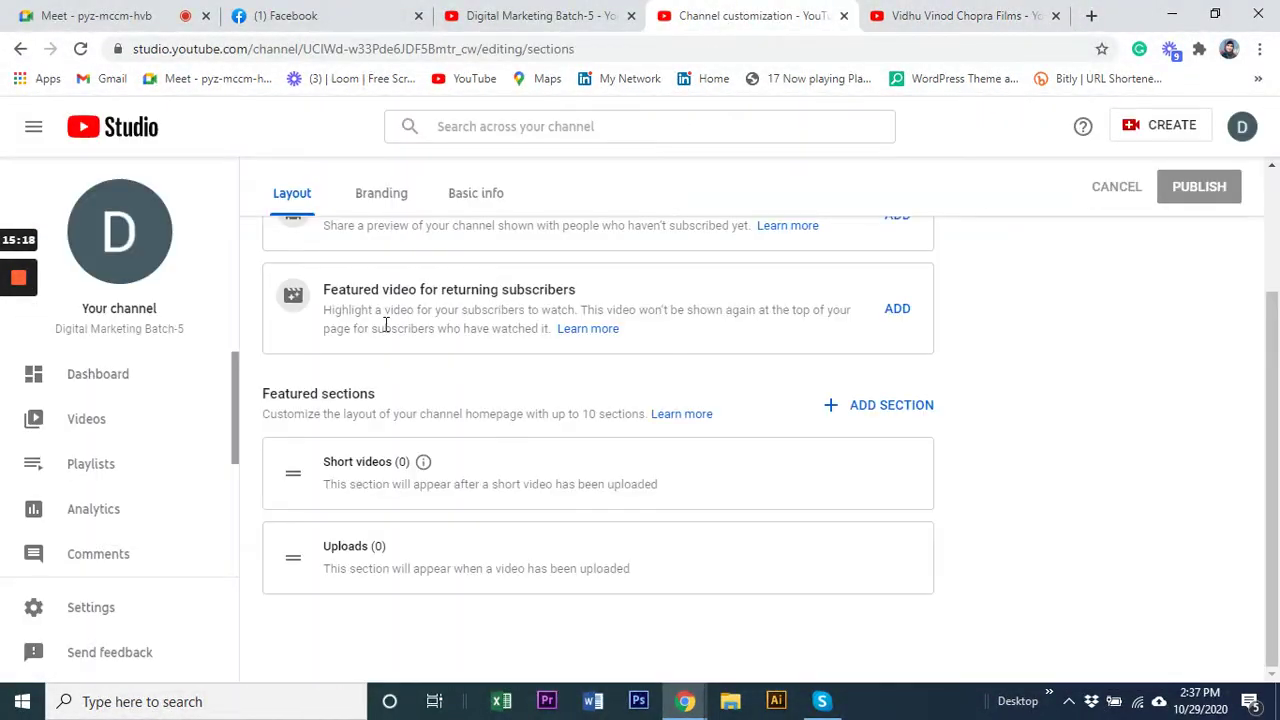
pyautogui.click(915, 12)
pyautogui.scroll(-5, 470, 580)
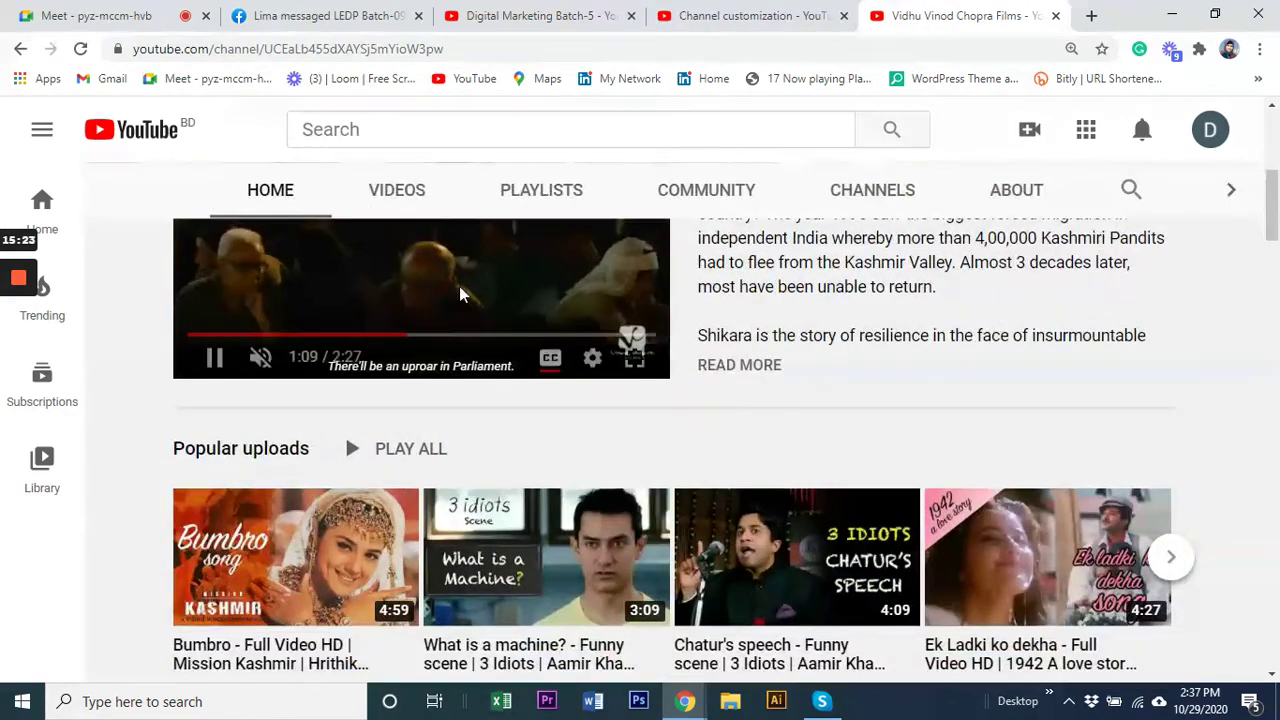
pyautogui.scroll(-2, 459, 510)
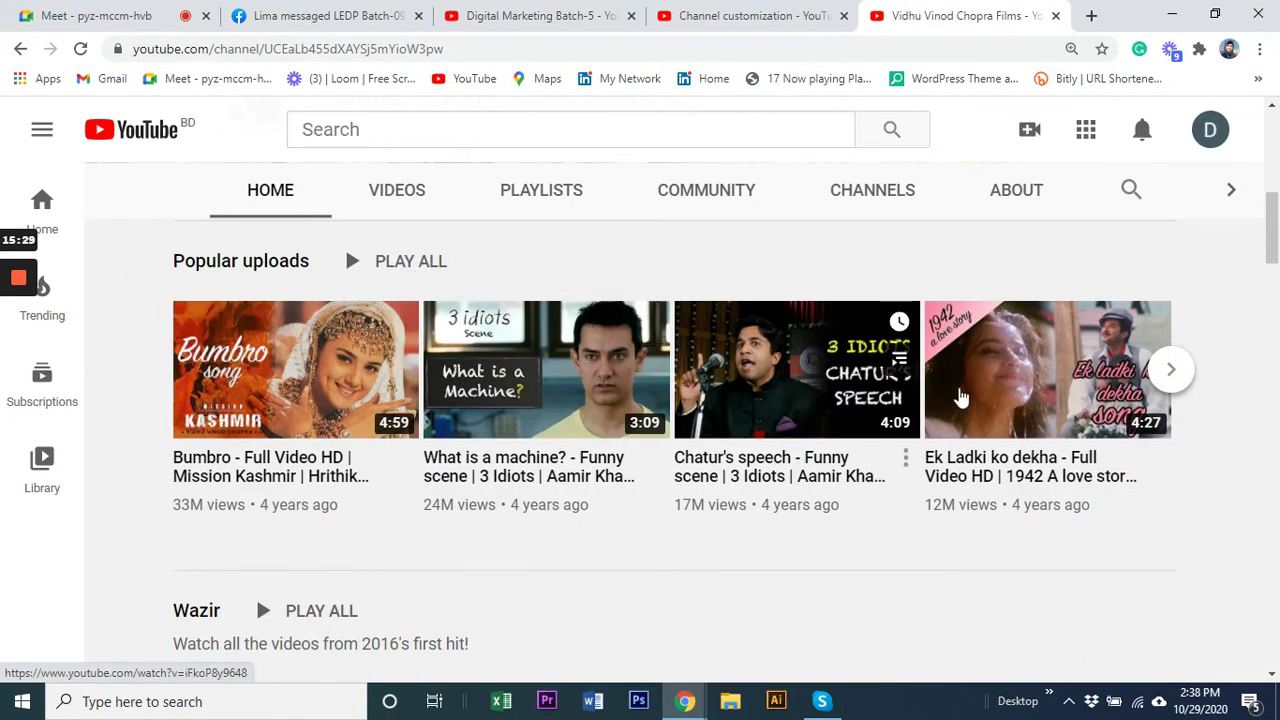
pyautogui.scroll(-3, 287, 466)
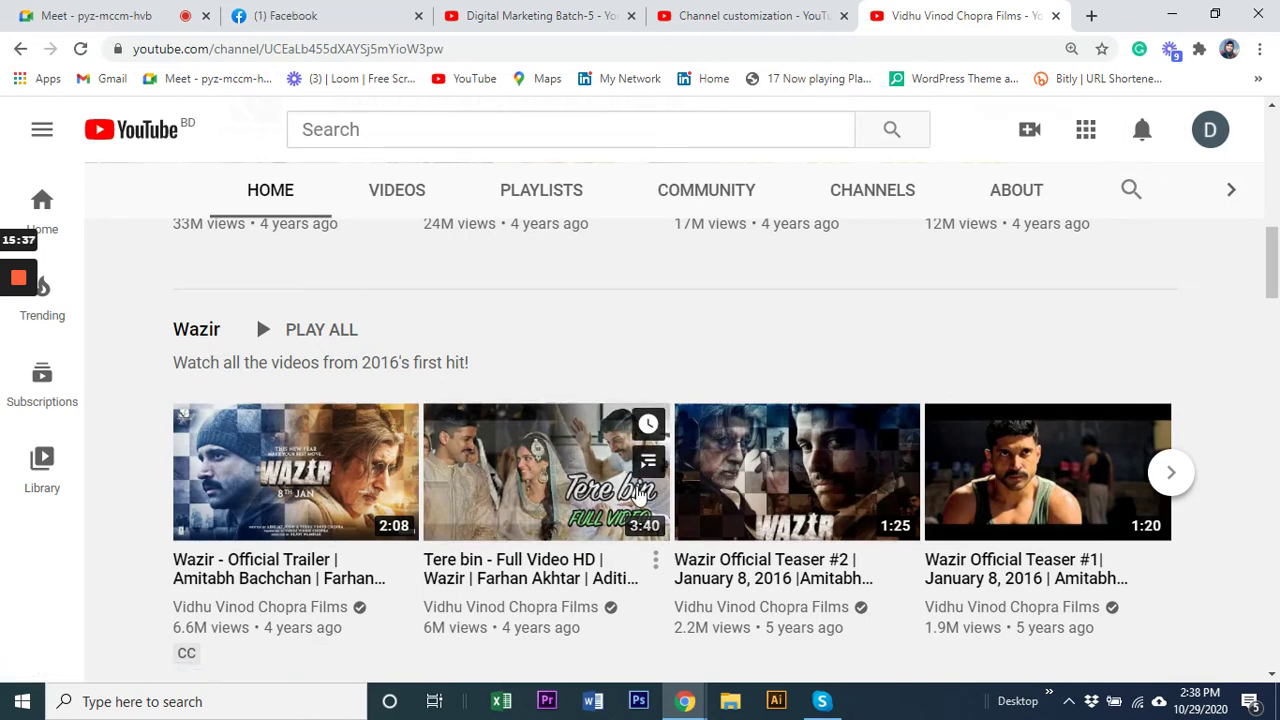
pyautogui.scroll(-4, 408, 480)
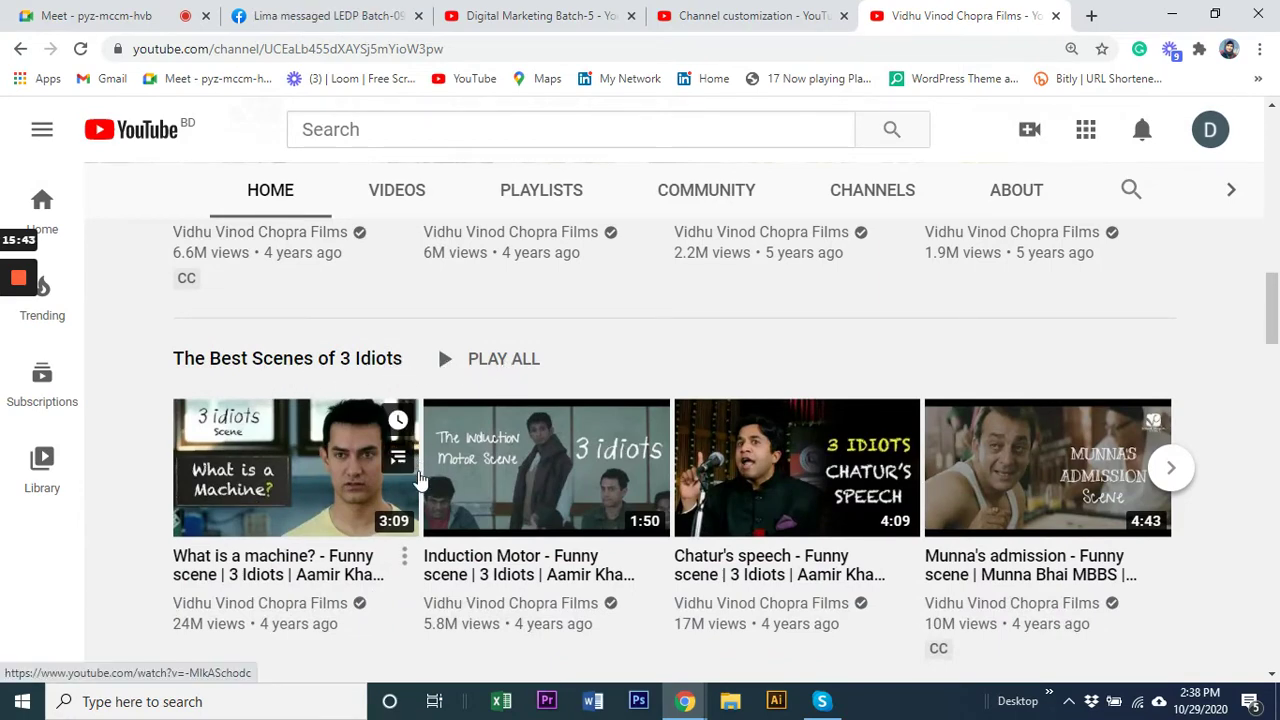
pyautogui.scroll(-2, 472, 503)
pyautogui.scroll(-2, 472, 503)
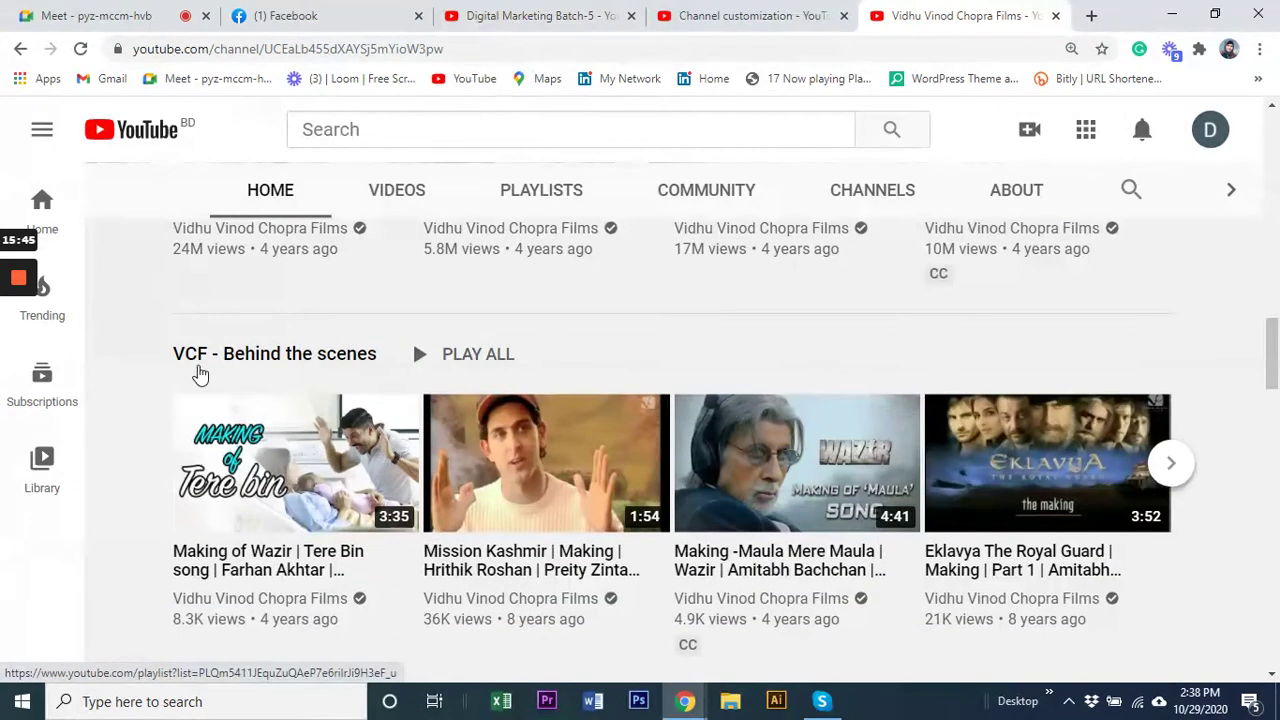
pyautogui.scroll(-3, 426, 374)
pyautogui.scroll(-1, 458, 521)
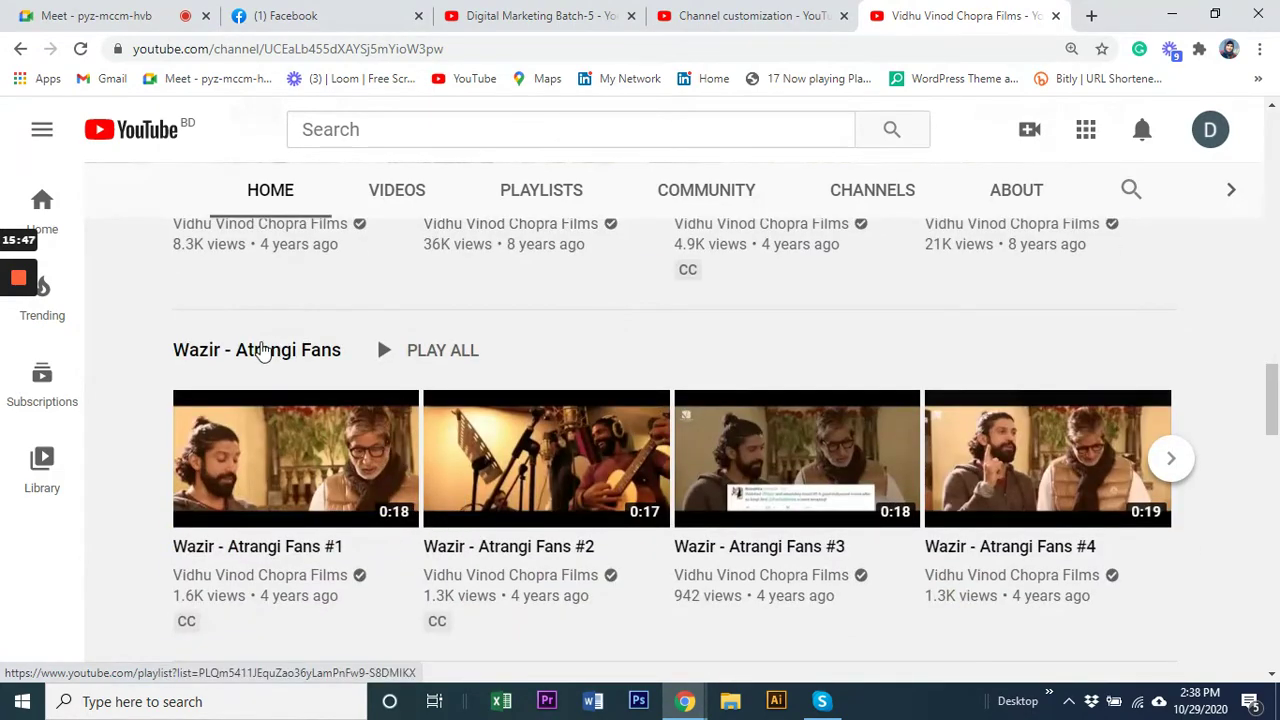
pyautogui.scroll(-2, 474, 522)
pyautogui.scroll(-3, 474, 522)
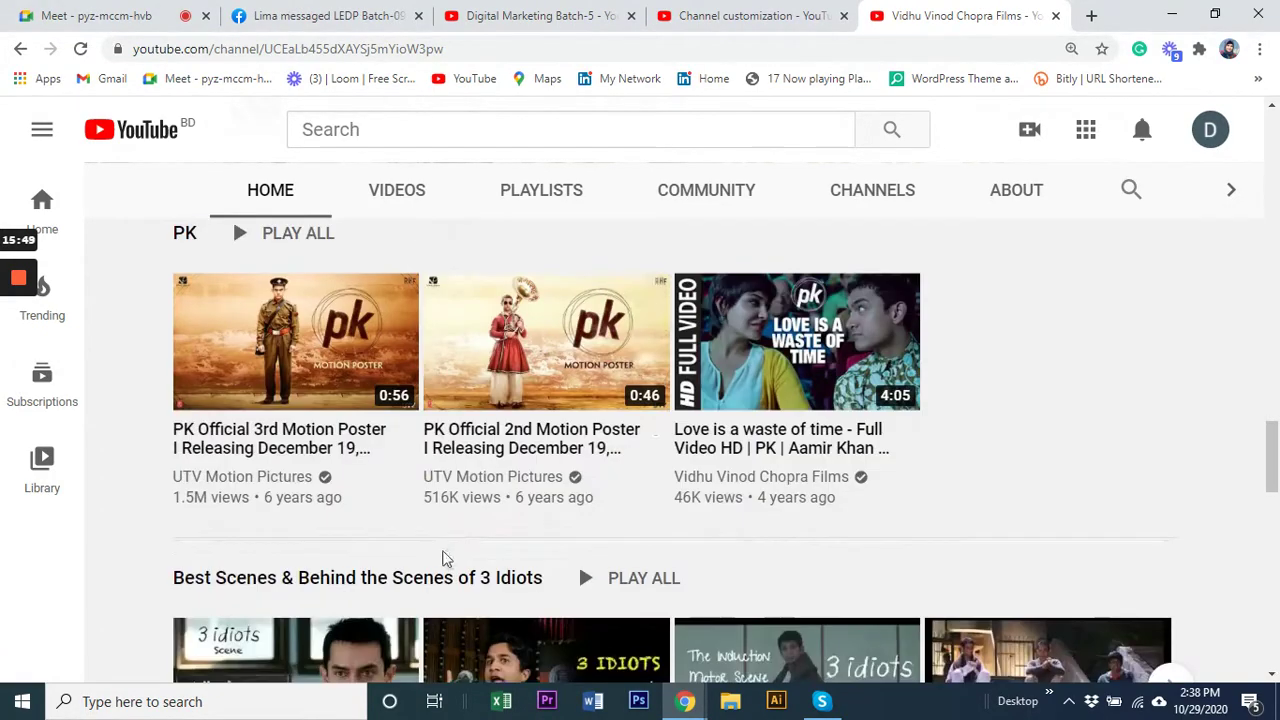
pyautogui.scroll(-2, 371, 569)
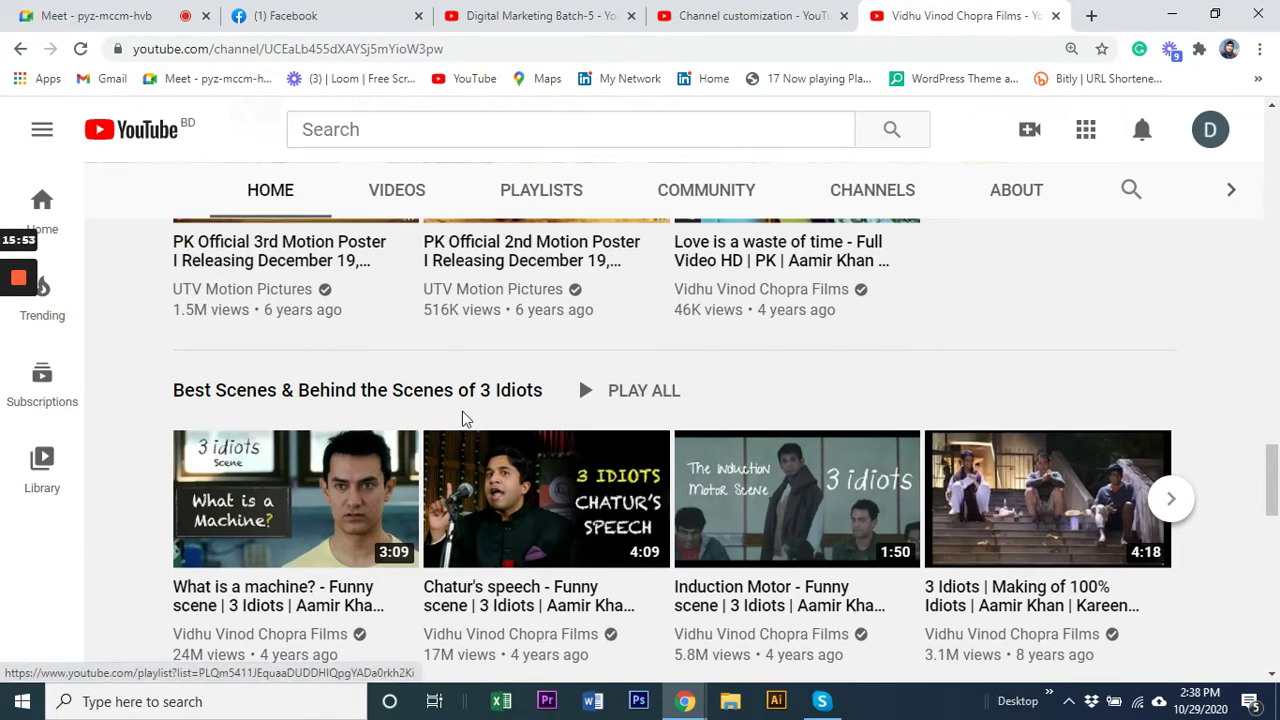
pyautogui.scroll(-4, 540, 480)
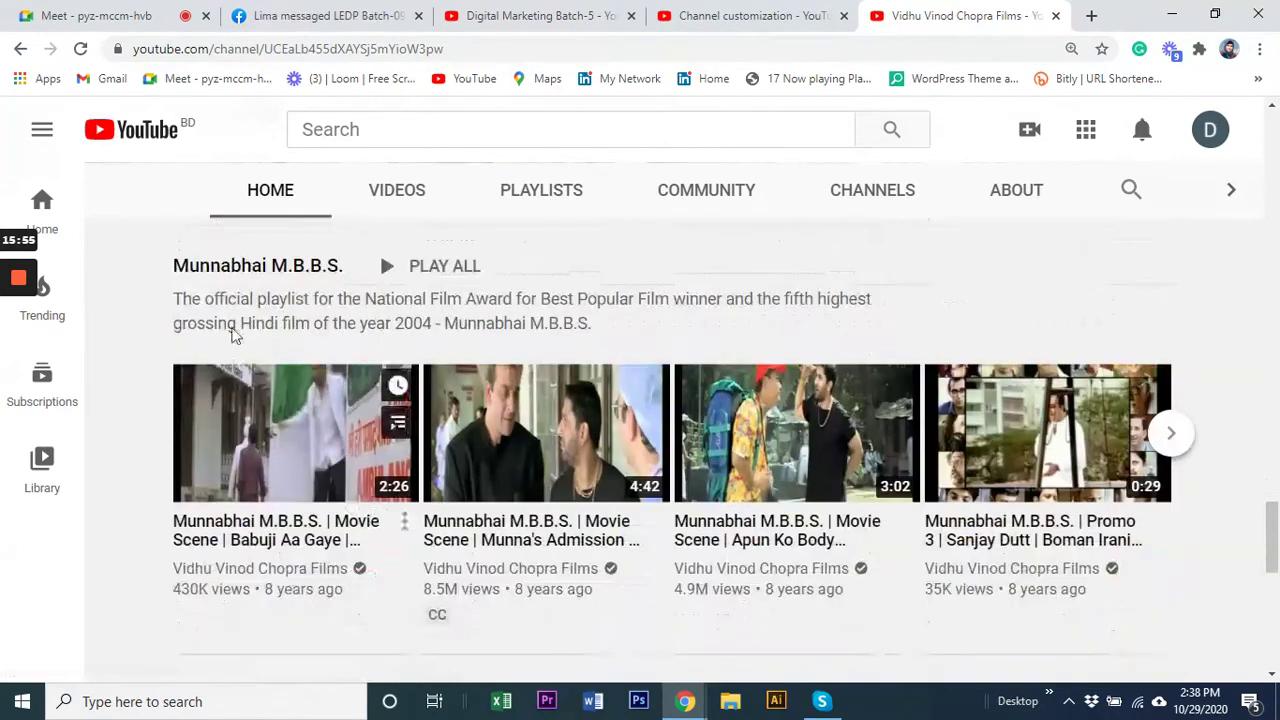
pyautogui.scroll(-8, 305, 283)
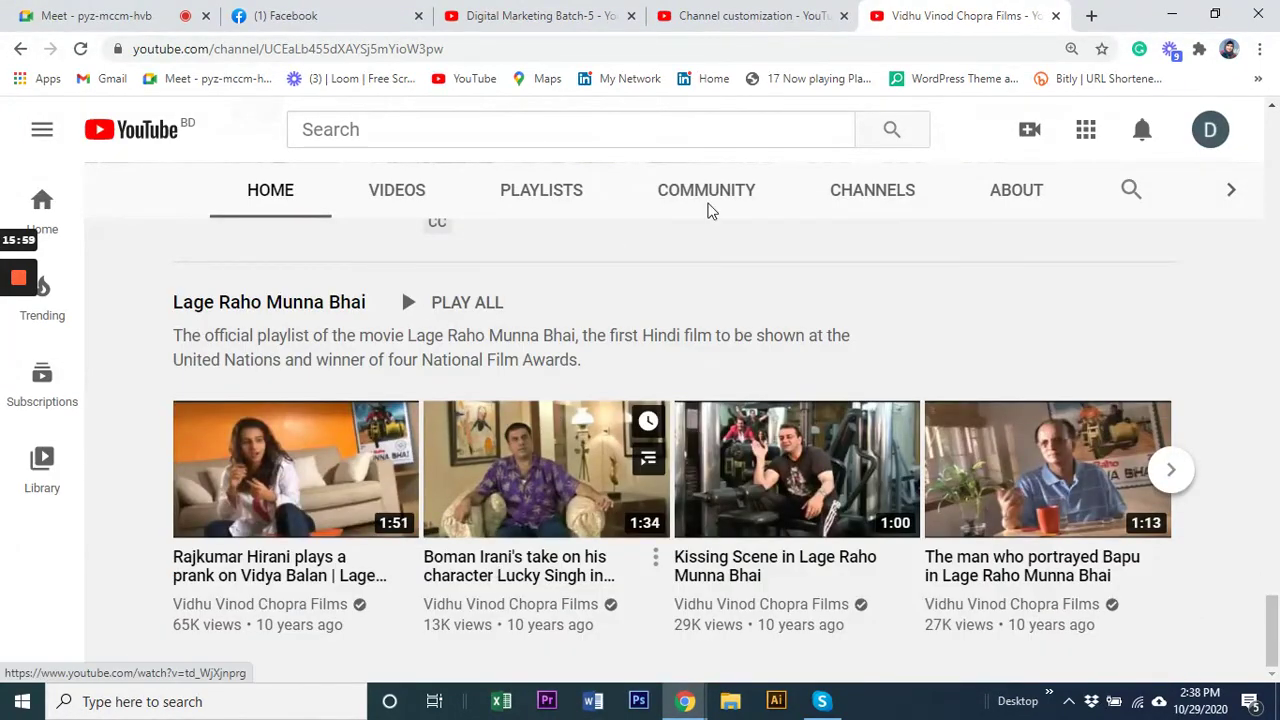
# - Add Popular uploads and Live now to the Featured sections of the Digital Marketing Batch-5 channel layout
pyautogui.click(700, 14)
pyautogui.click(884, 414)
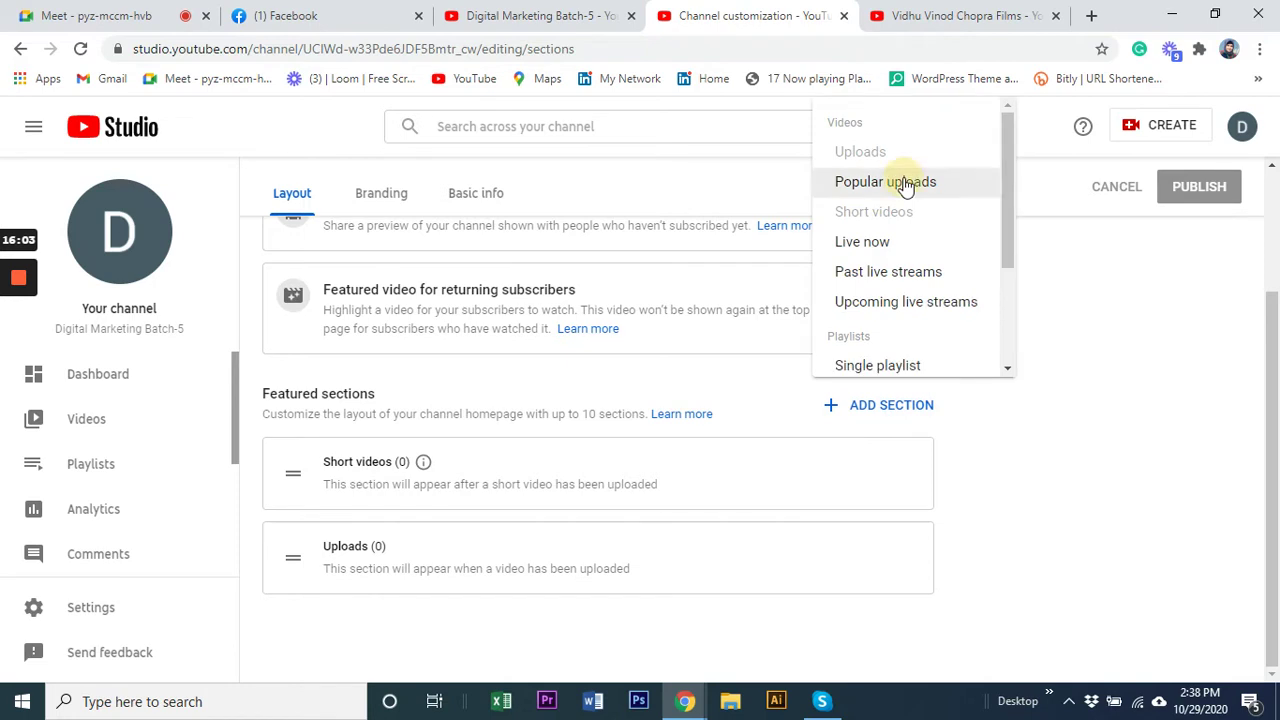
pyautogui.click(903, 182)
pyautogui.click(882, 331)
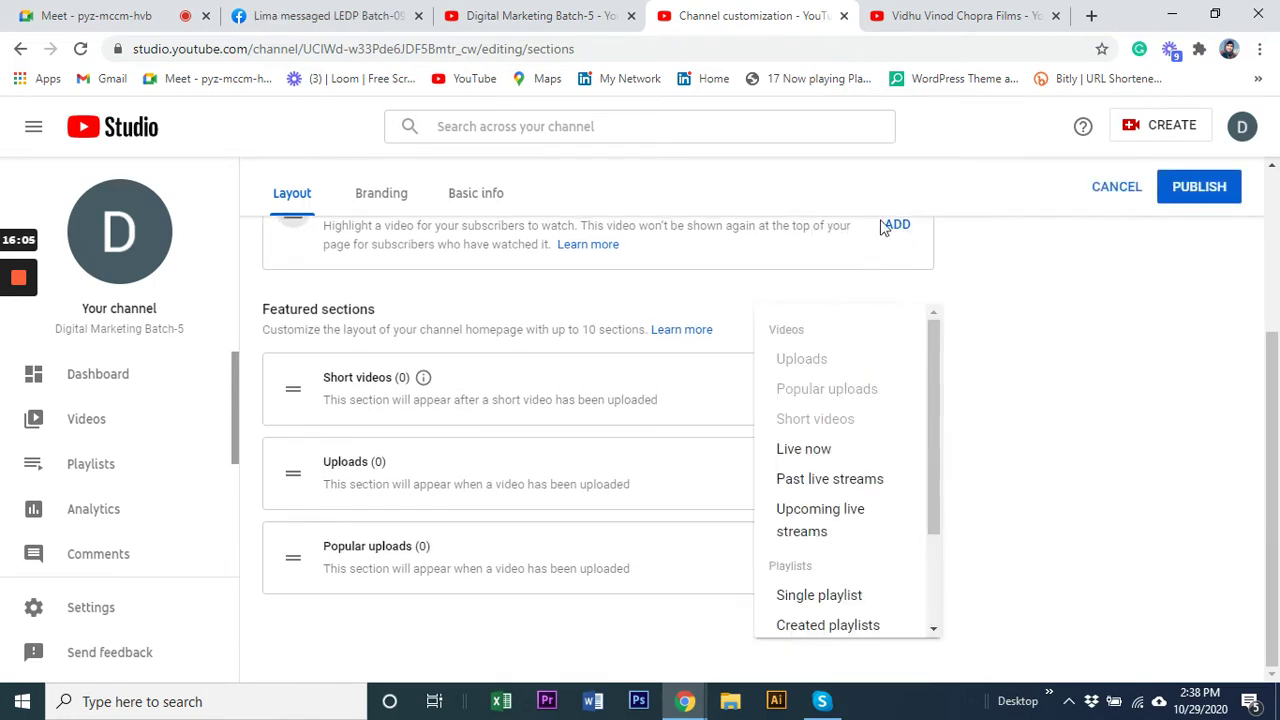
pyautogui.click(808, 448)
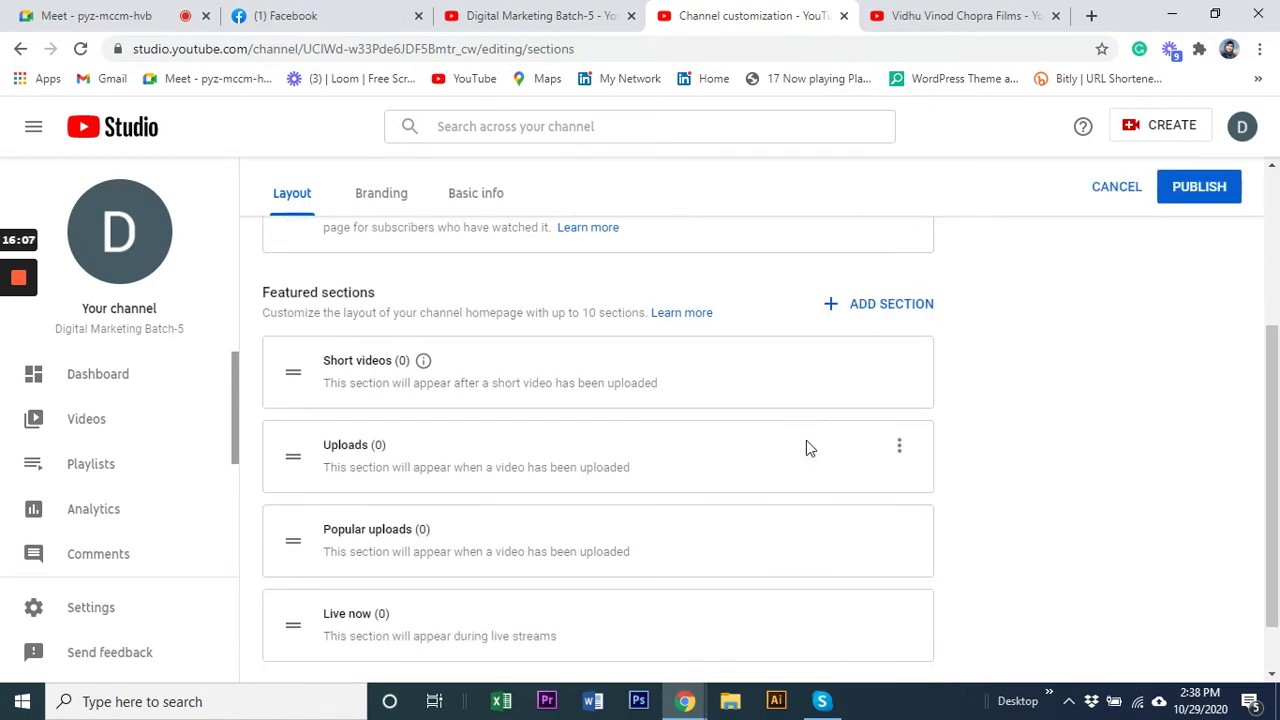
# - Review the video, playlist and channel section types that can be added to the Featured sections
pyautogui.click(898, 250)
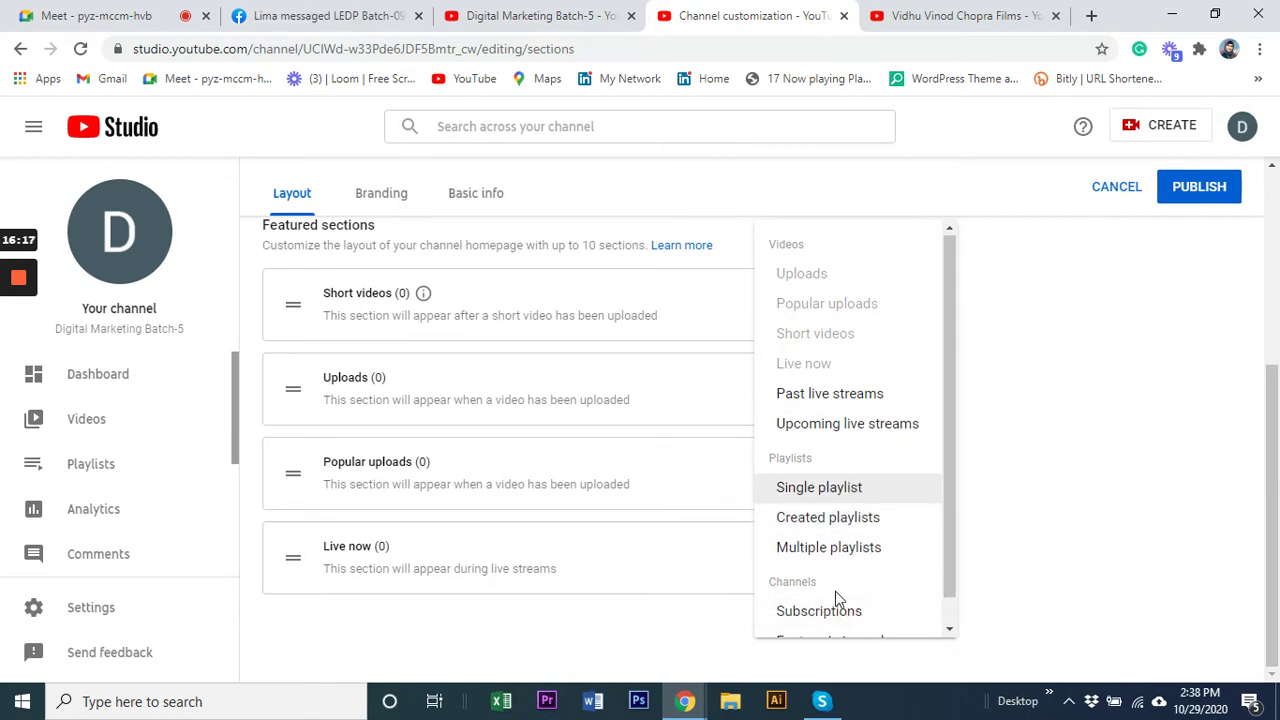
pyautogui.scroll(-1, 838, 598)
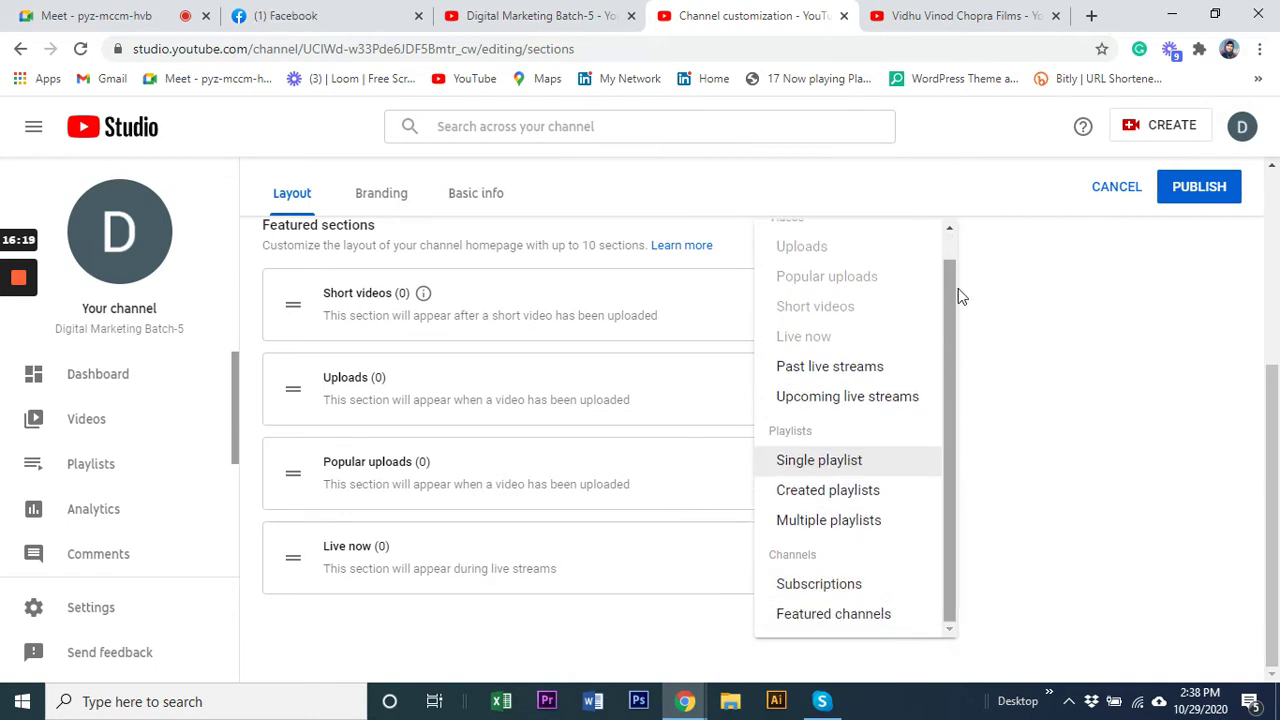
pyautogui.click(1020, 309)
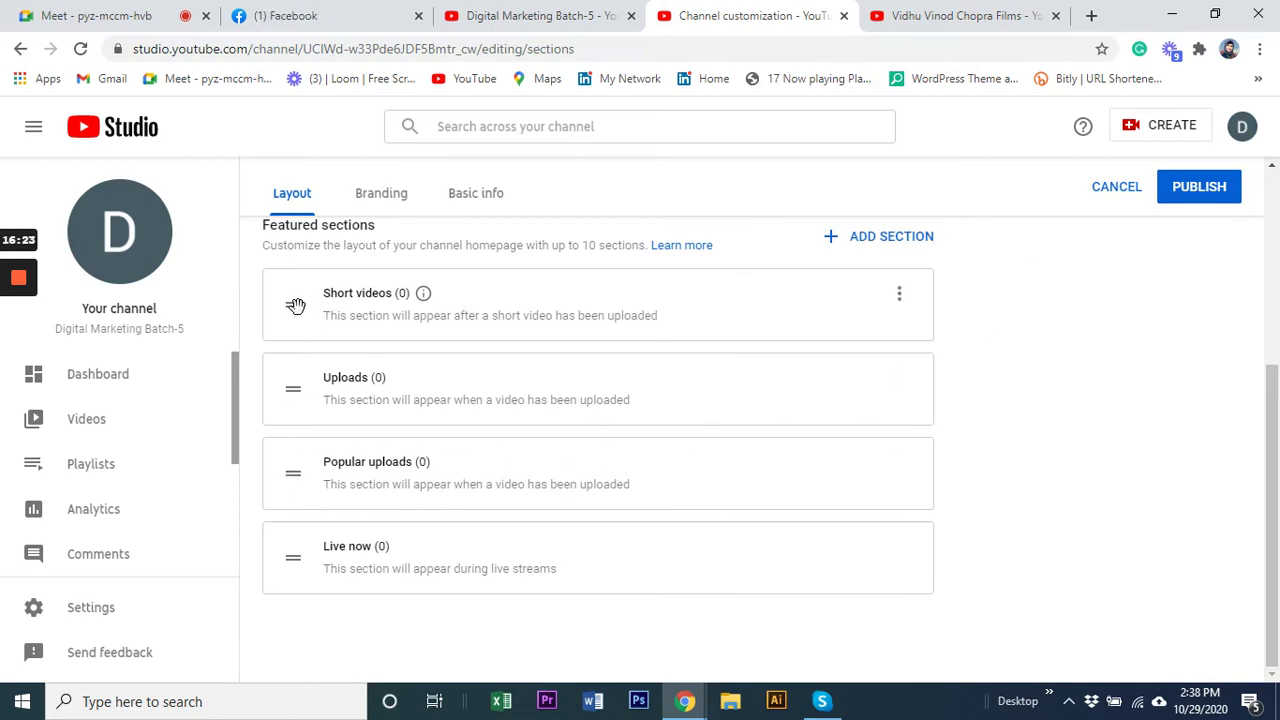
# - Reorder the Featured sections to Popular uploads, Live now, Uploads and Short videos
pyautogui.moveTo(296, 305); pyautogui.dragTo(308, 430)
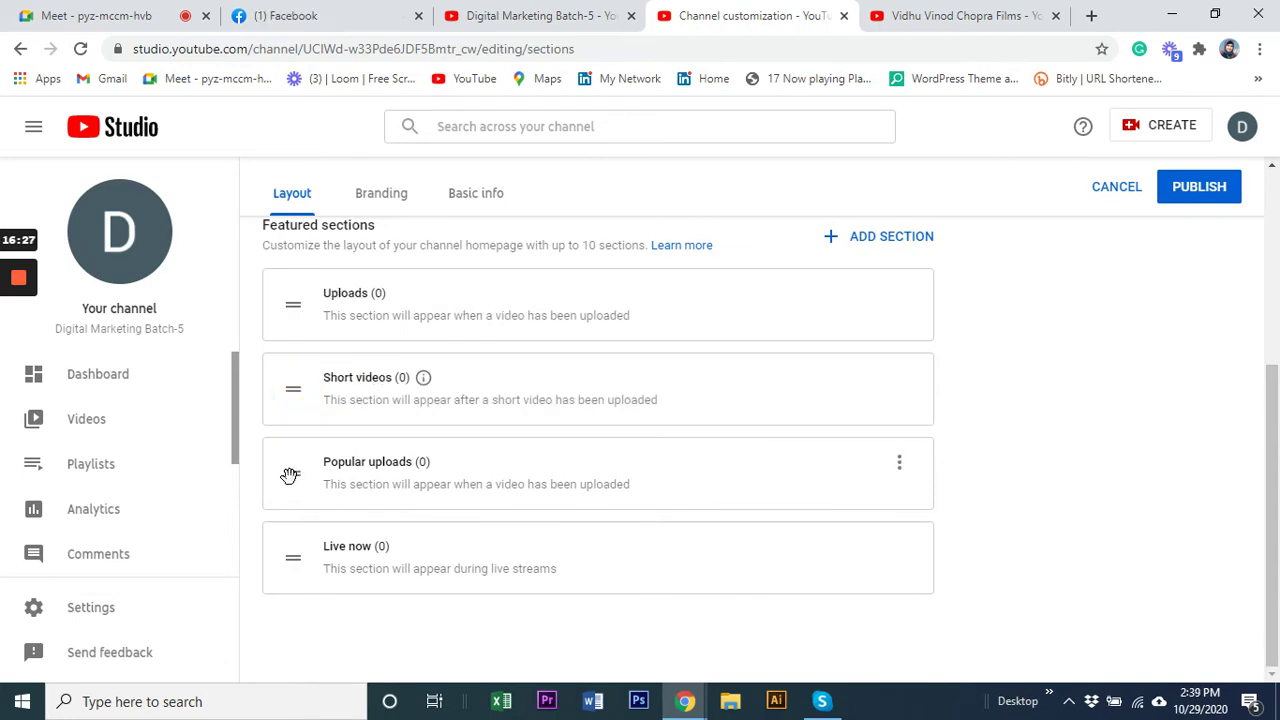
pyautogui.moveTo(290, 475); pyautogui.dragTo(276, 300)
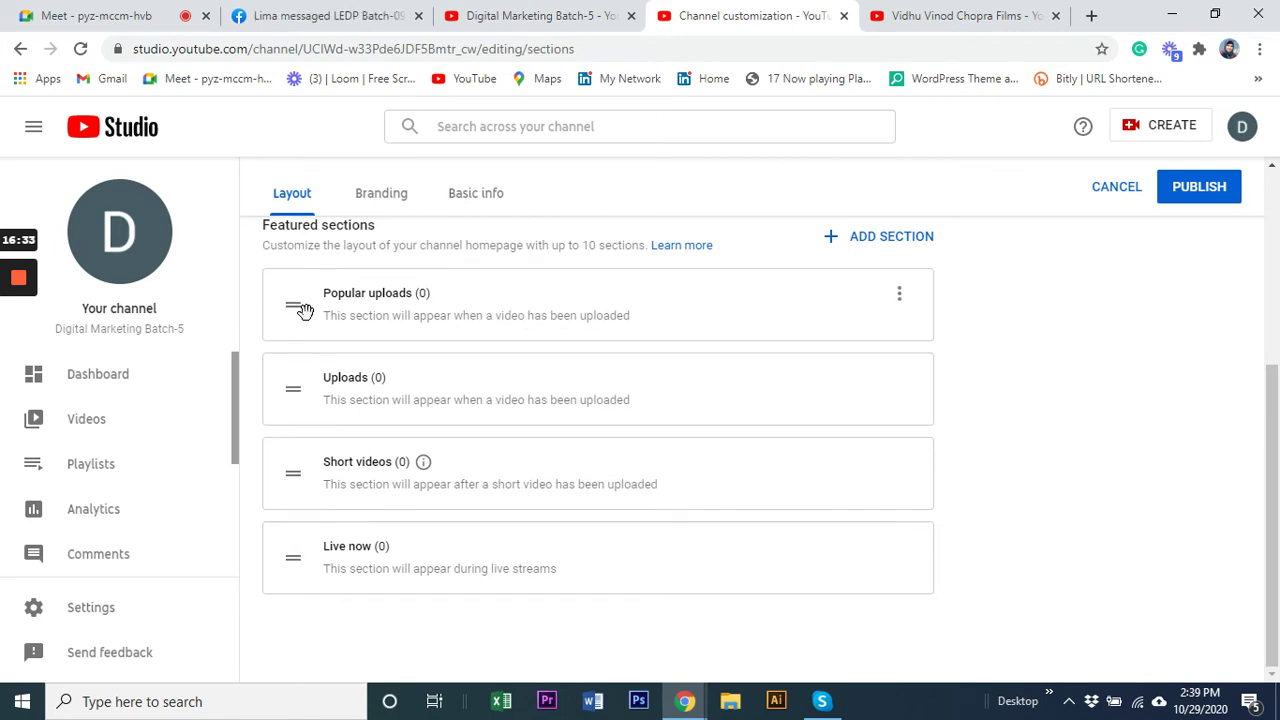
pyautogui.moveTo(295, 557); pyautogui.dragTo(292, 371)
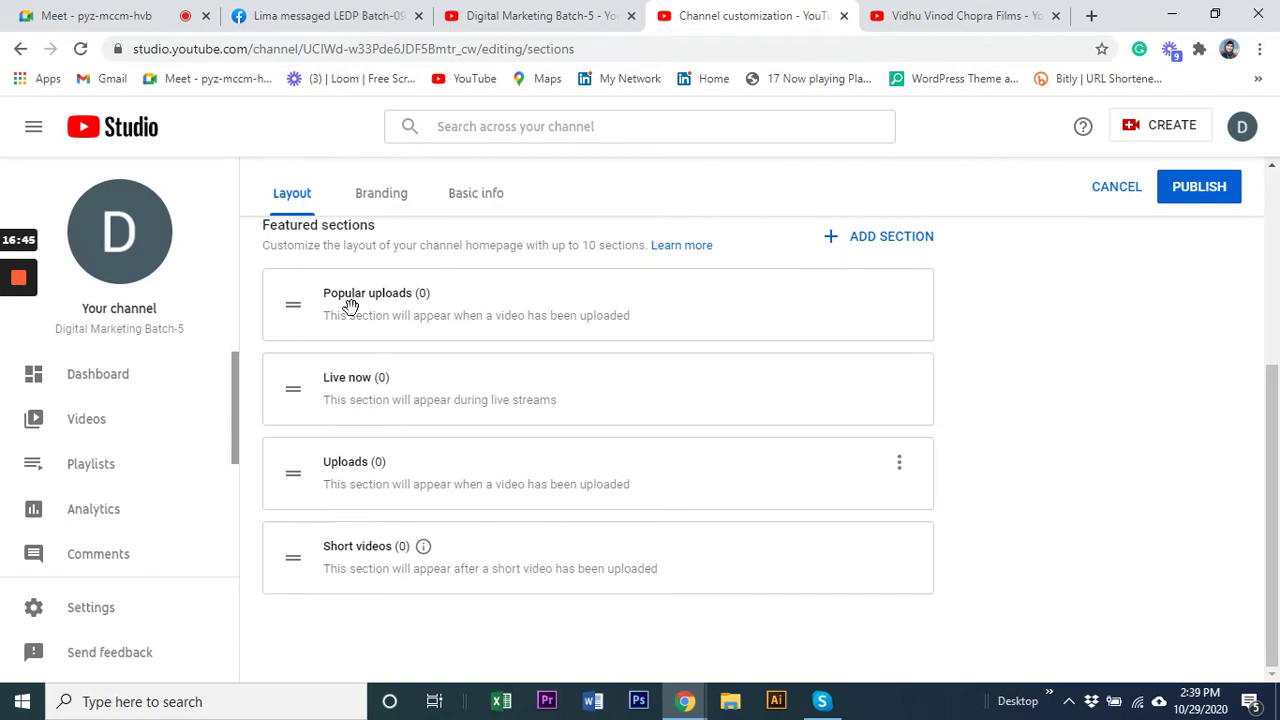
# - Compare the order of the Featured sections with the video rows on the Vidhu Vinod Chopra Films home page
pyautogui.click(975, 20)
pyautogui.scroll(20, 470, 438)
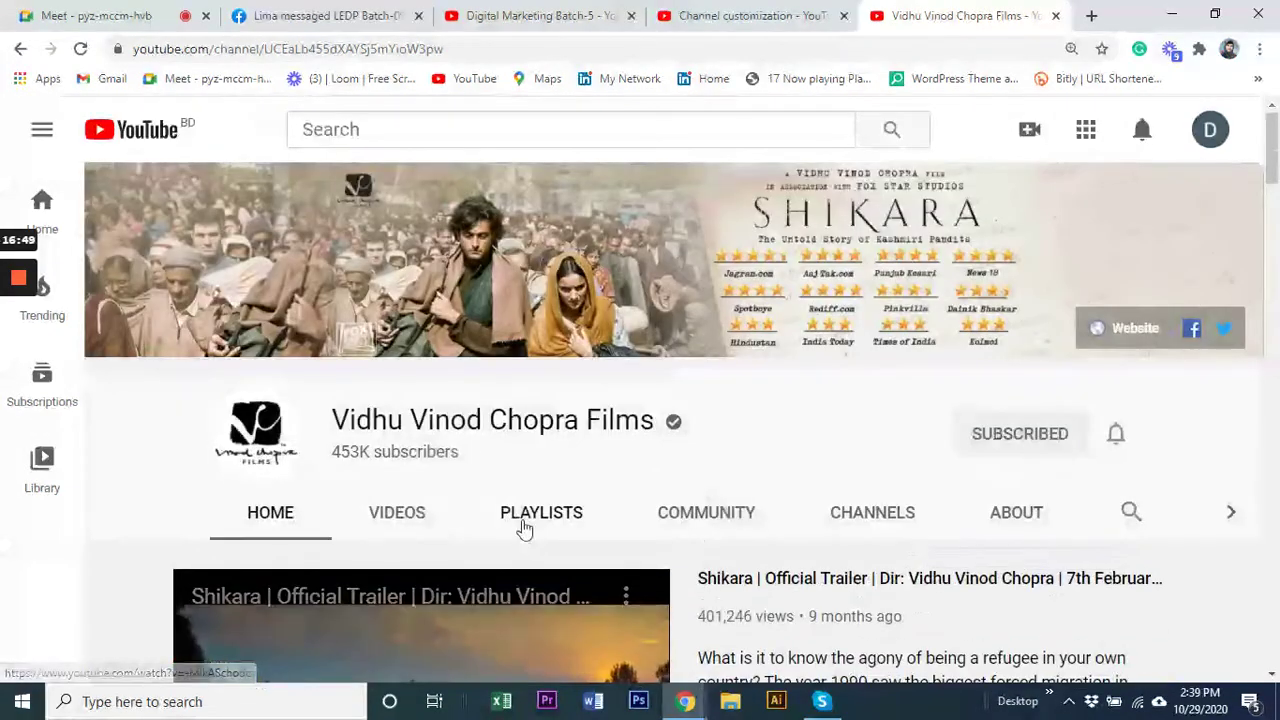
pyautogui.scroll(-5, 523, 531)
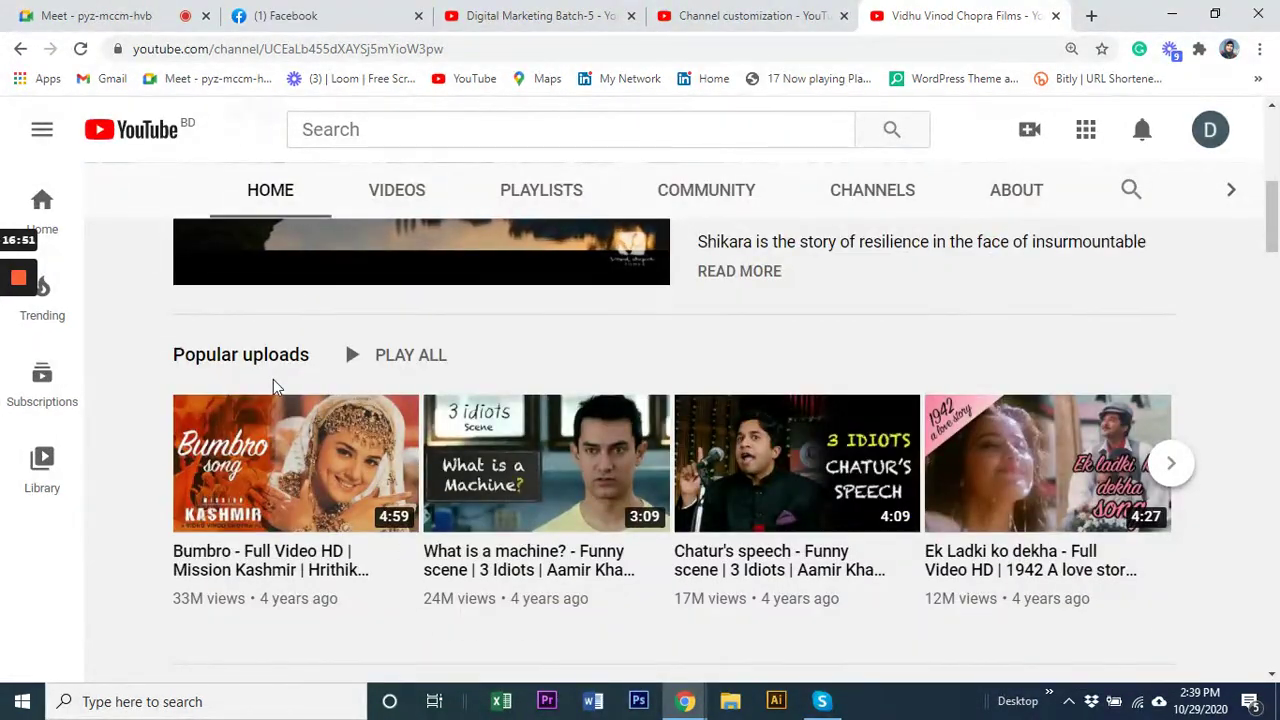
pyautogui.click(720, 14)
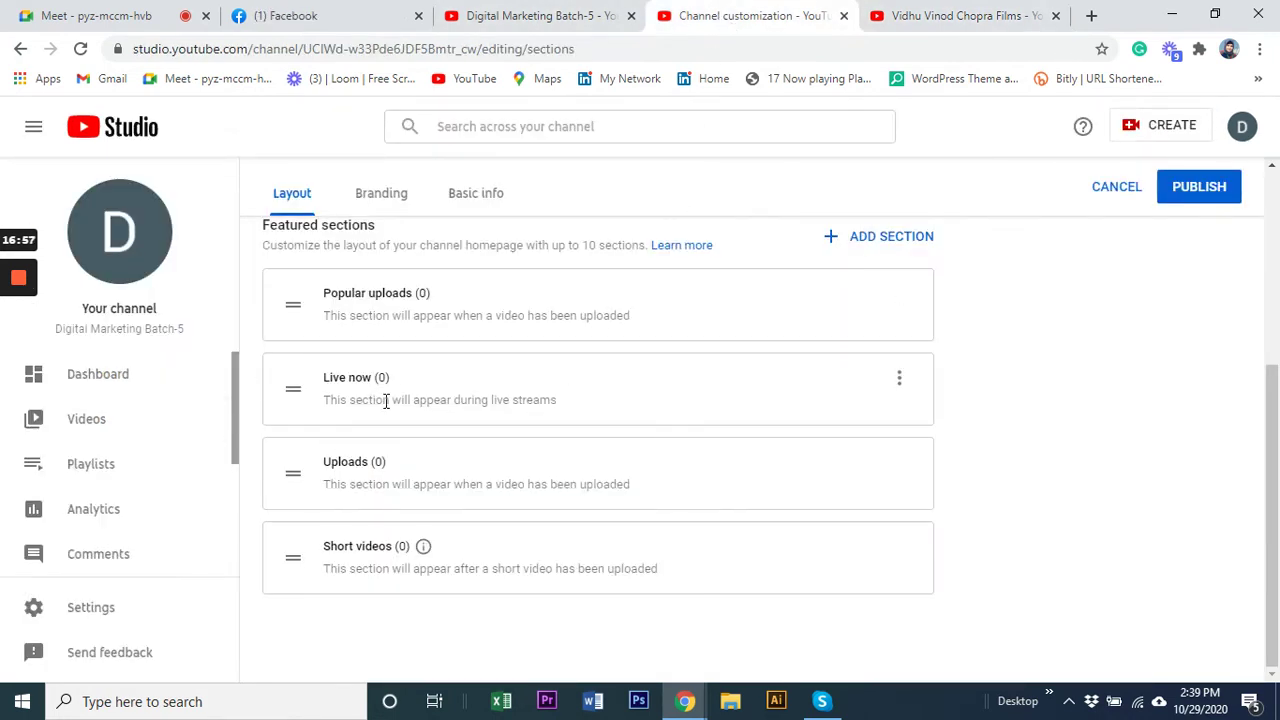
pyautogui.click(960, 12)
pyautogui.scroll(-2, 330, 420)
pyautogui.scroll(-5, 298, 440)
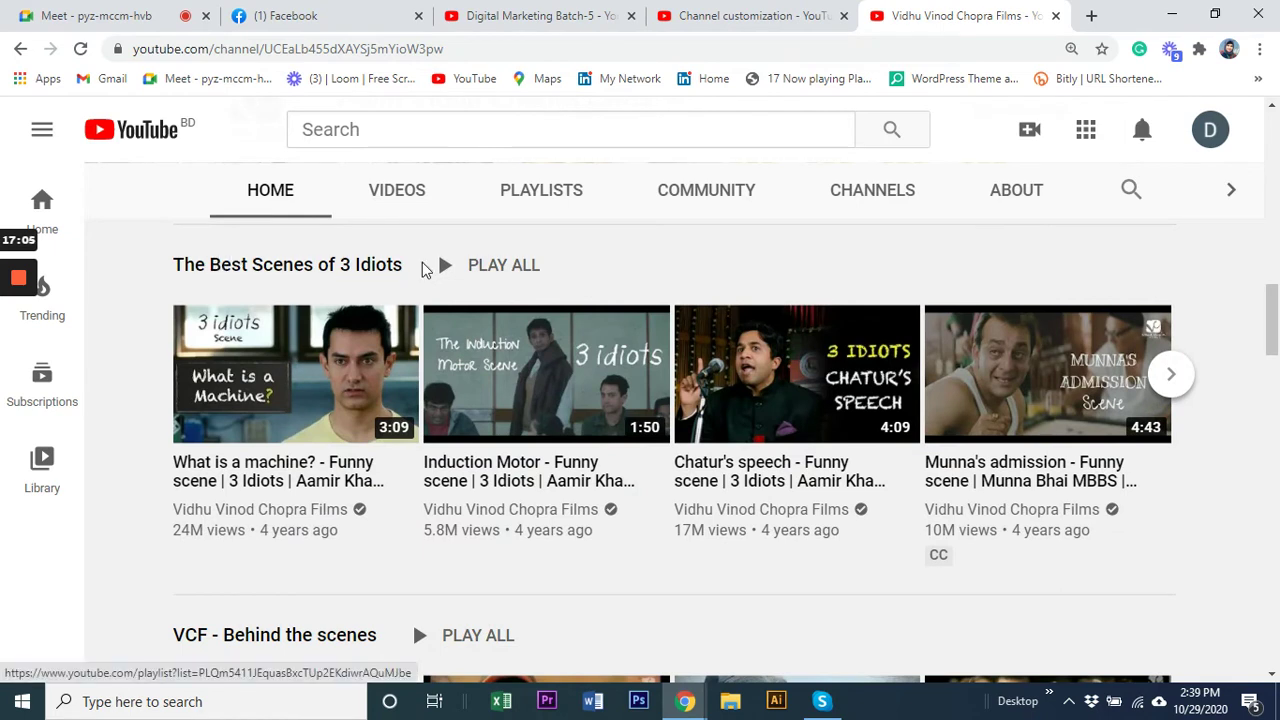
pyautogui.click(757, 16)
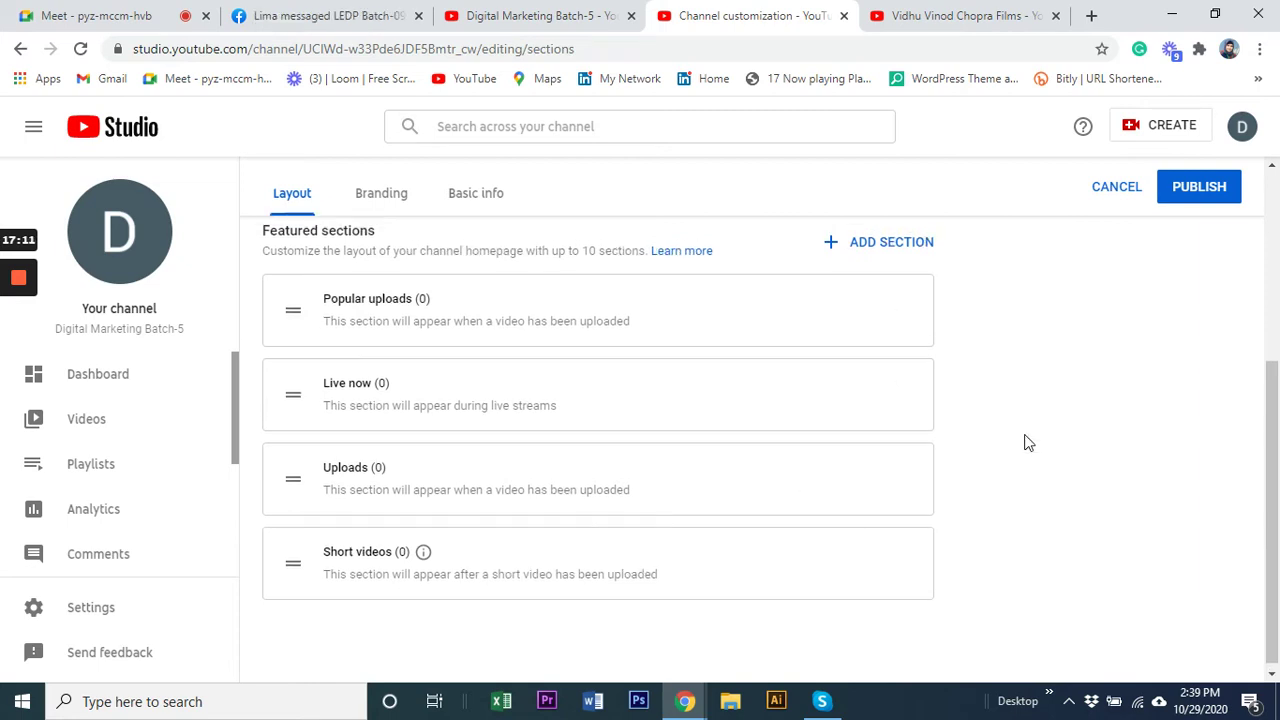
# - Review the Video spotlight options and the Featured sections across the channel's layout settings
pyautogui.scroll(3, 1020, 445)
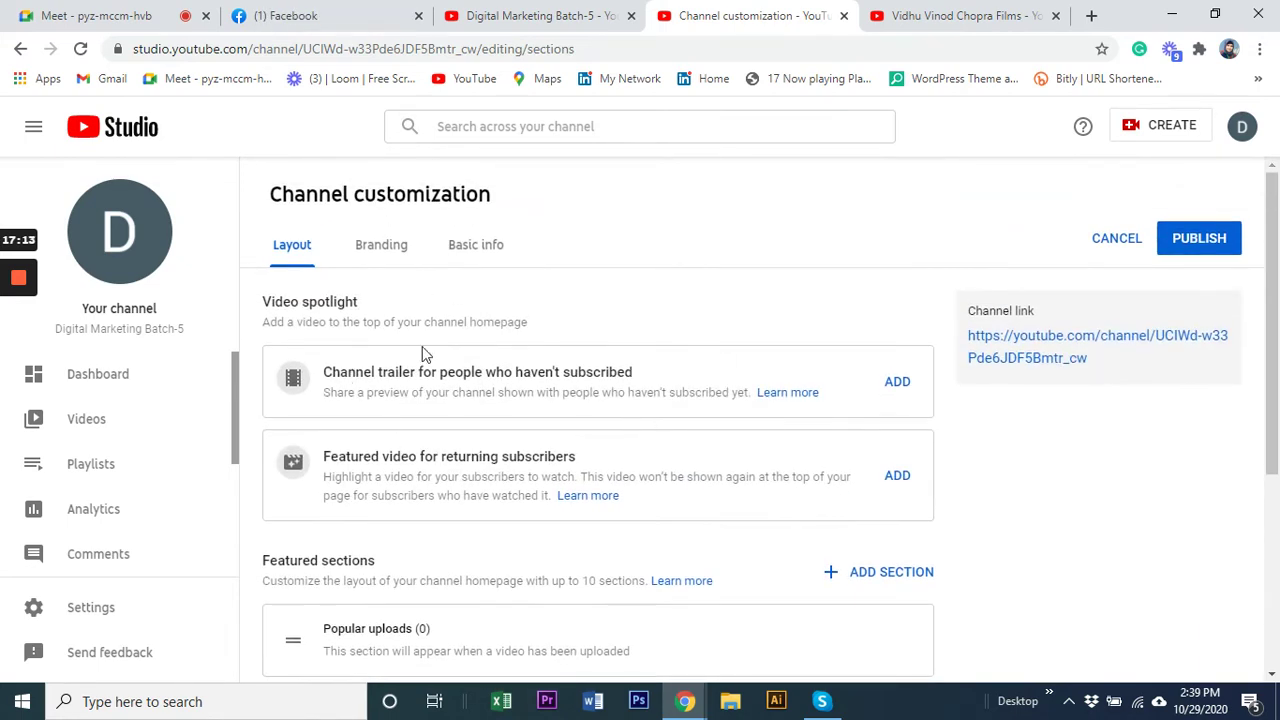
pyautogui.scroll(-3, 580, 455)
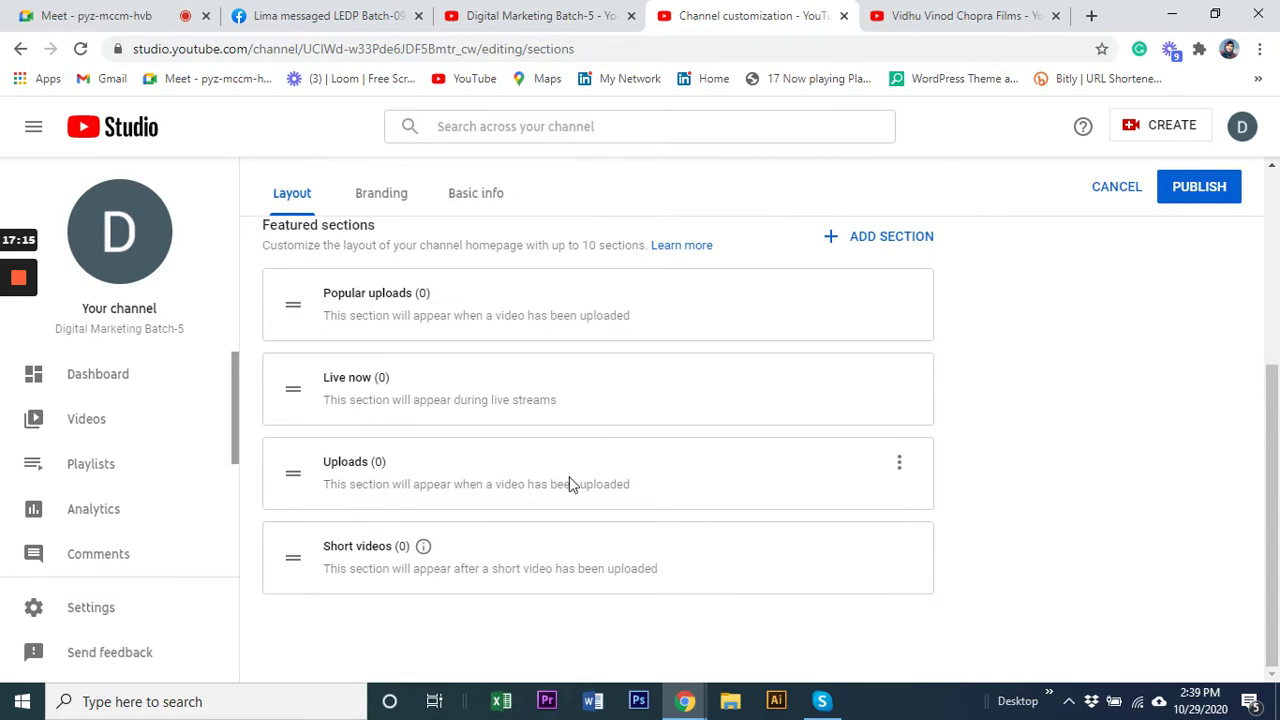
pyautogui.scroll(3, 569, 480)
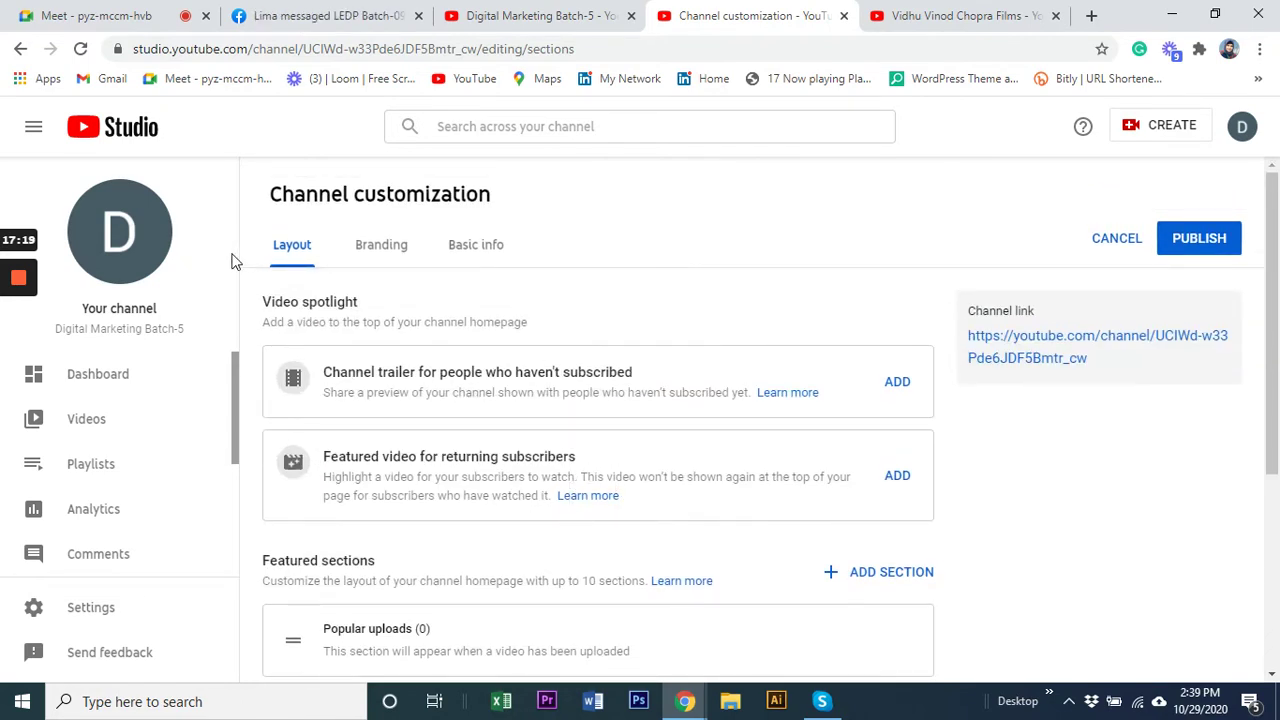
pyautogui.scroll(-3, 408, 526)
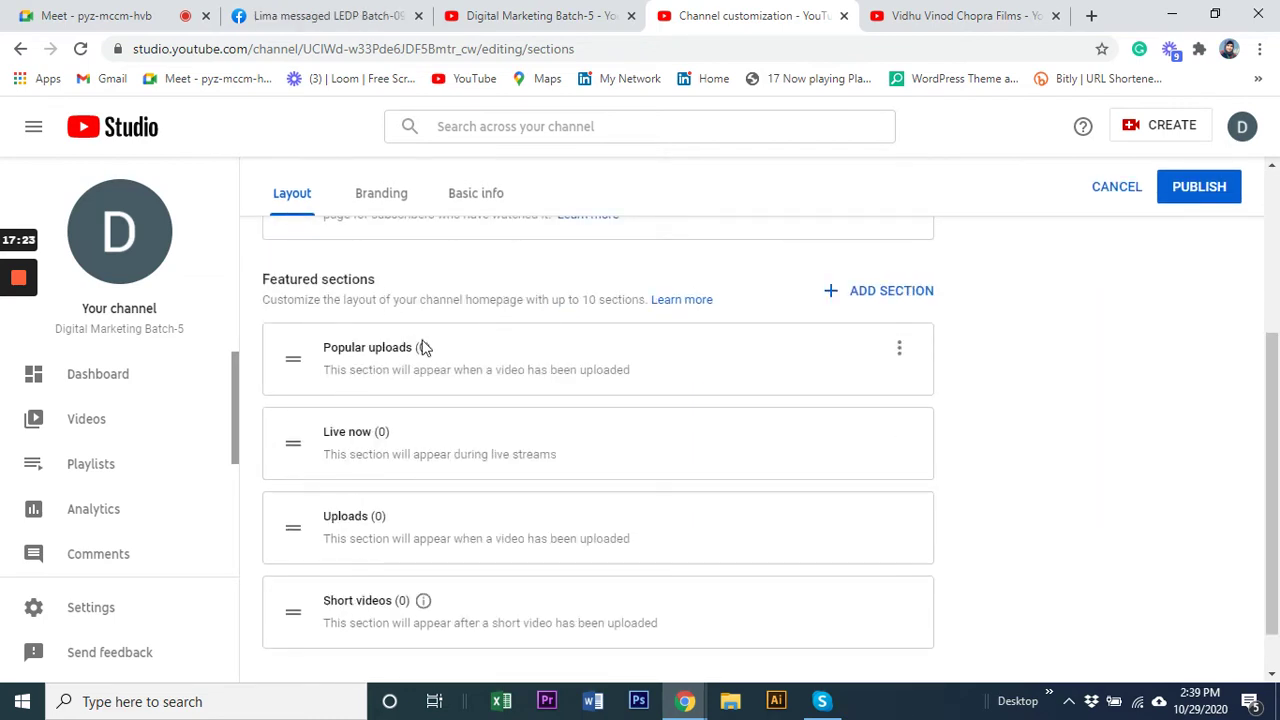
pyautogui.scroll(3, 411, 338)
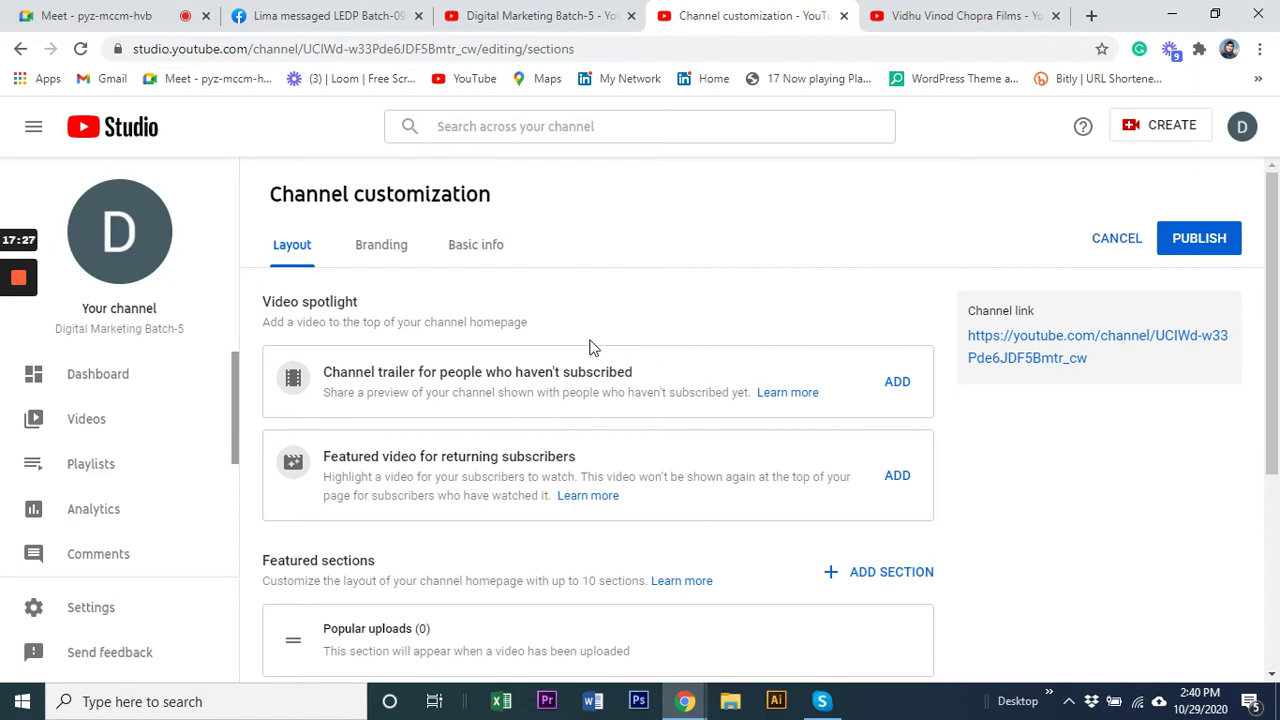
# - Switch to the Google Meet call to read the chat, close it and return to the channel customization page
pyautogui.click(48, 15)
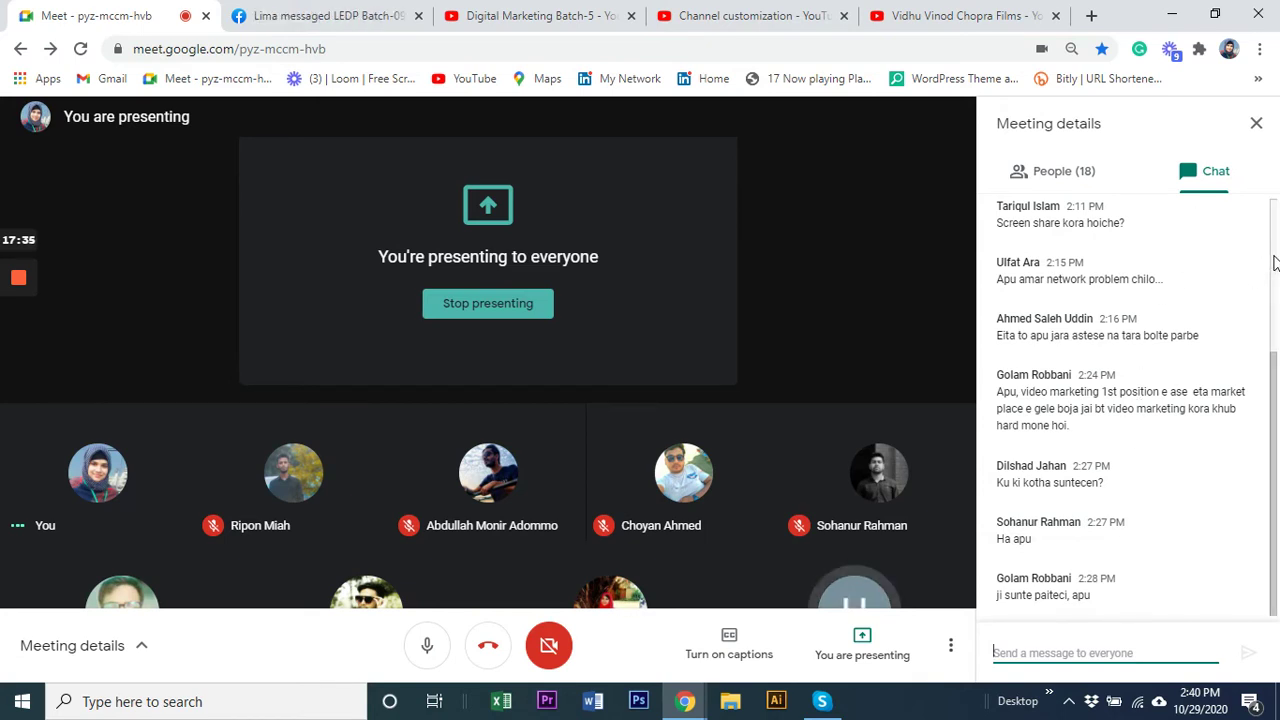
pyautogui.click(1256, 123)
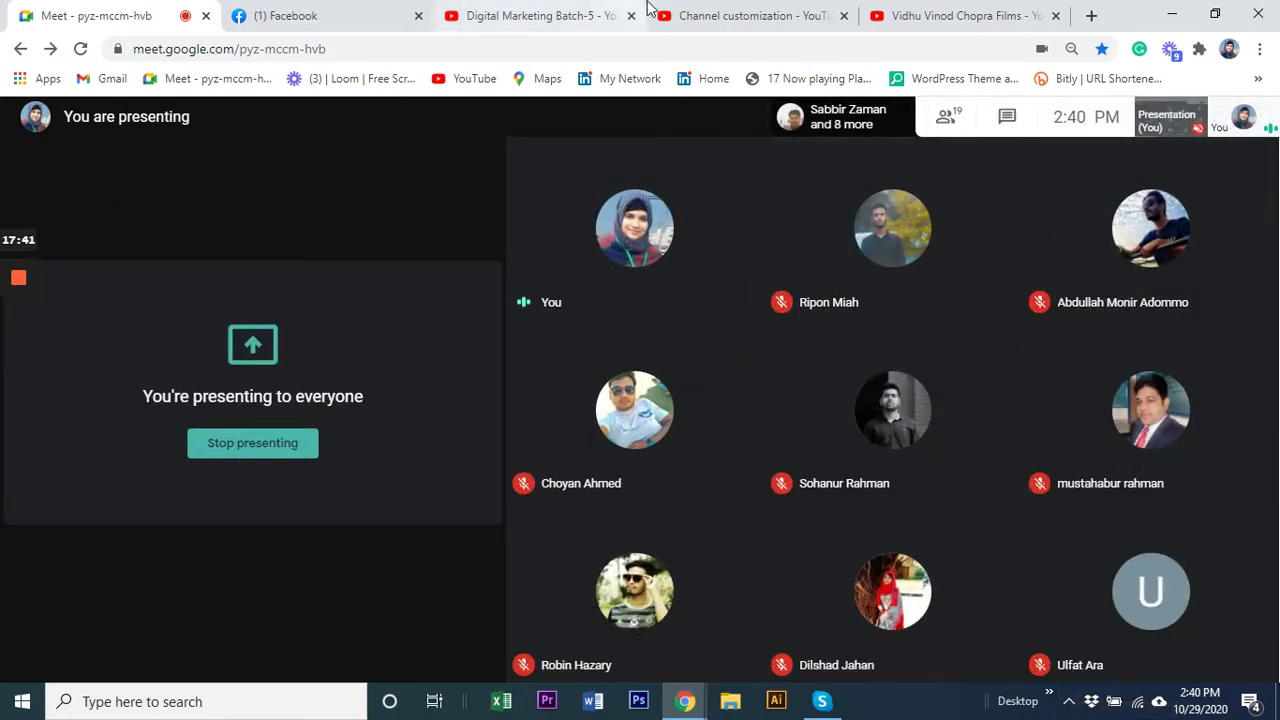
pyautogui.click(720, 14)
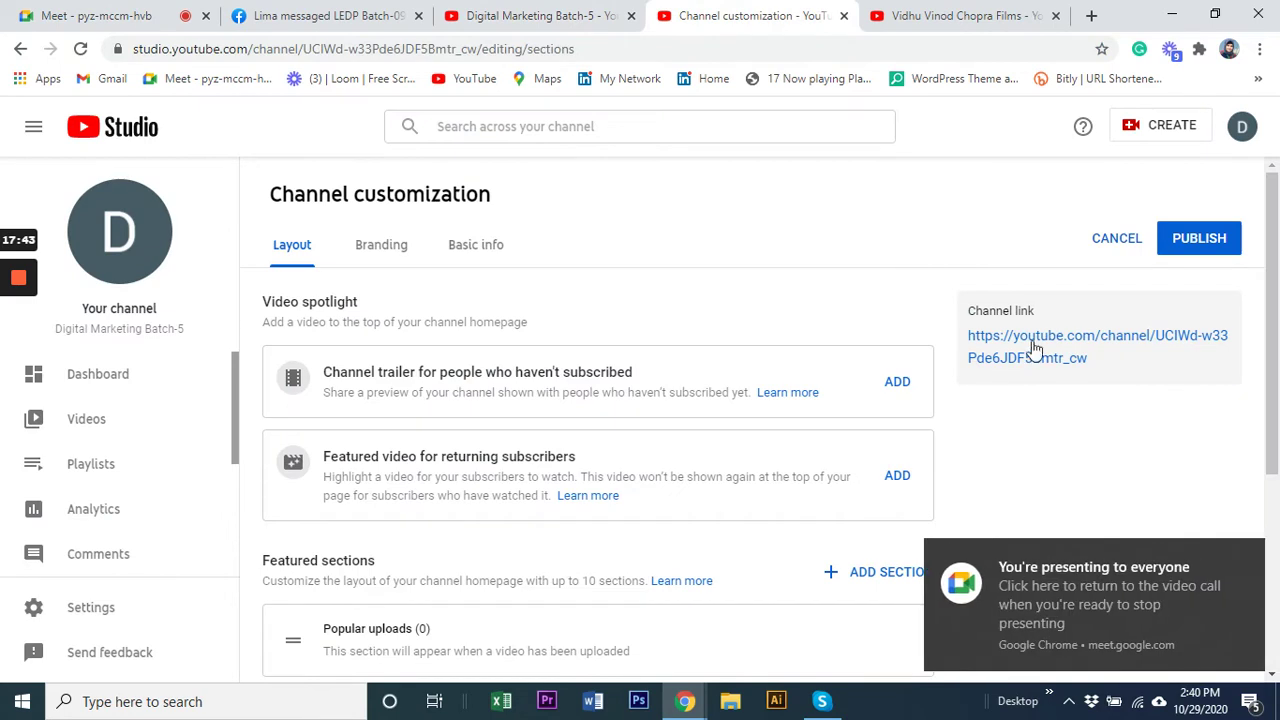
pyautogui.click(1248, 560)
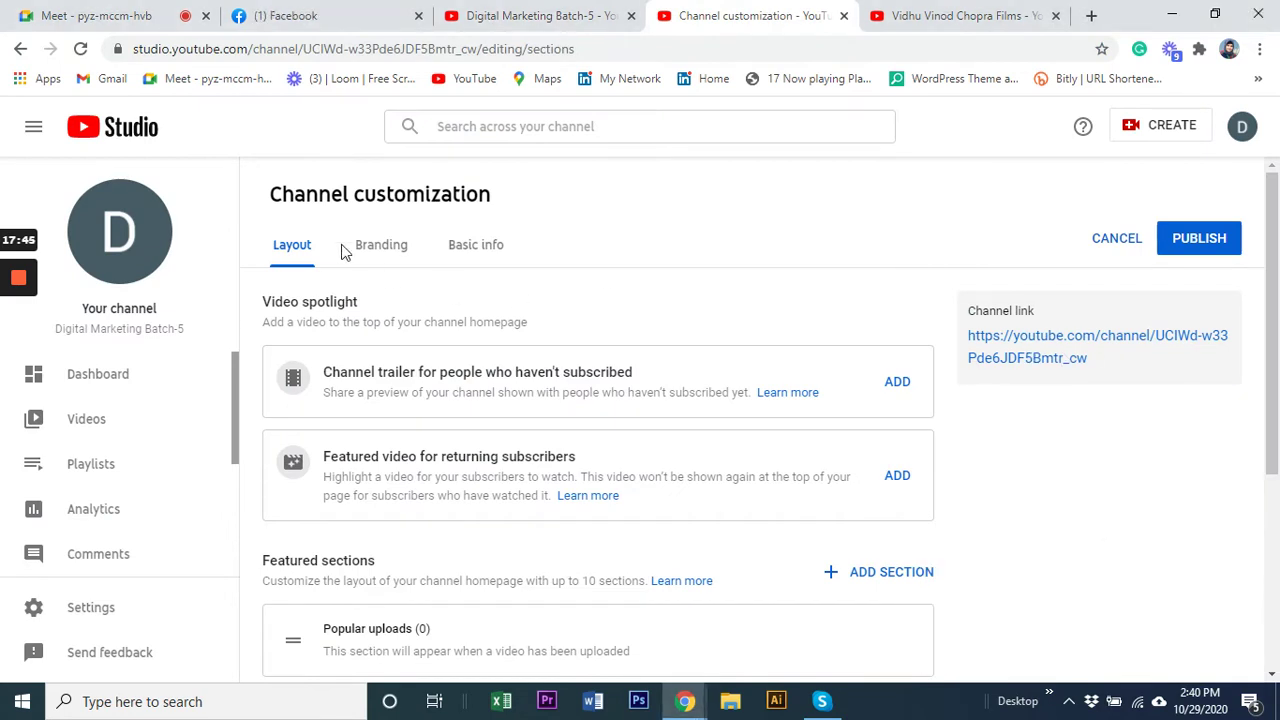
# - Open the channel's Branding settings and examine the profile picture, banner image and video watermark requirements
pyautogui.click(401, 261)
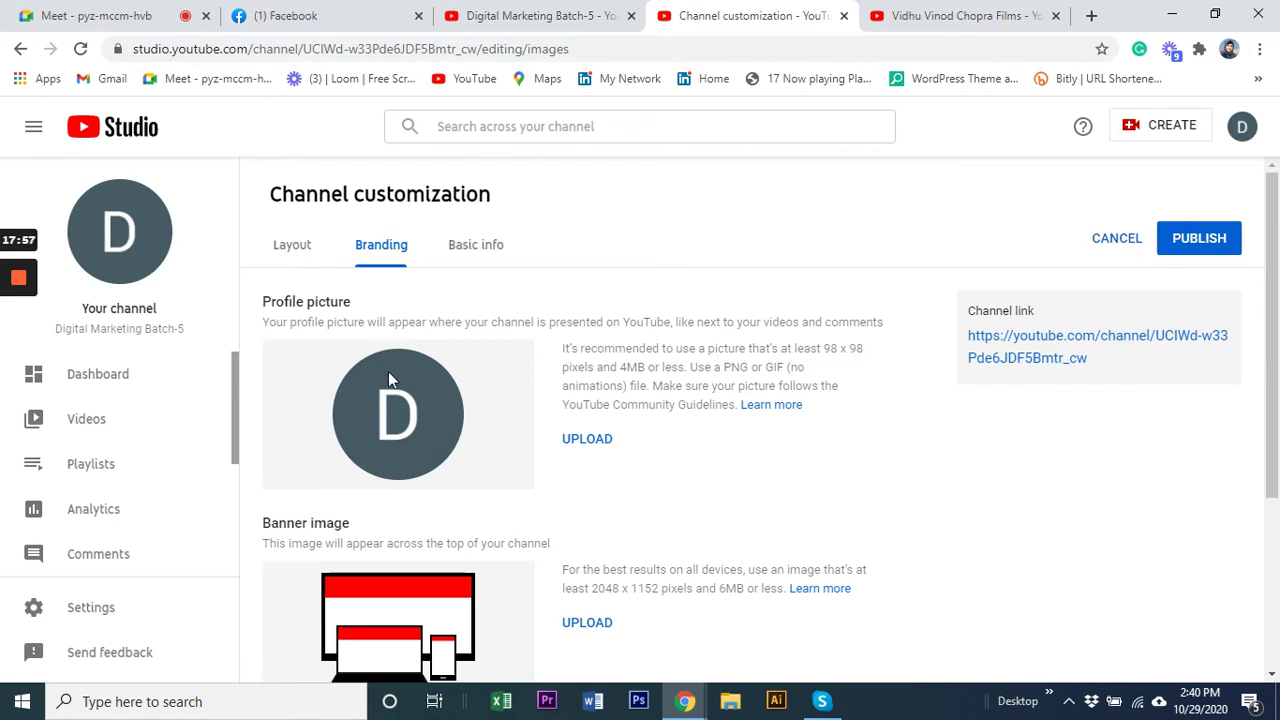
pyautogui.scroll(-2, 388, 371)
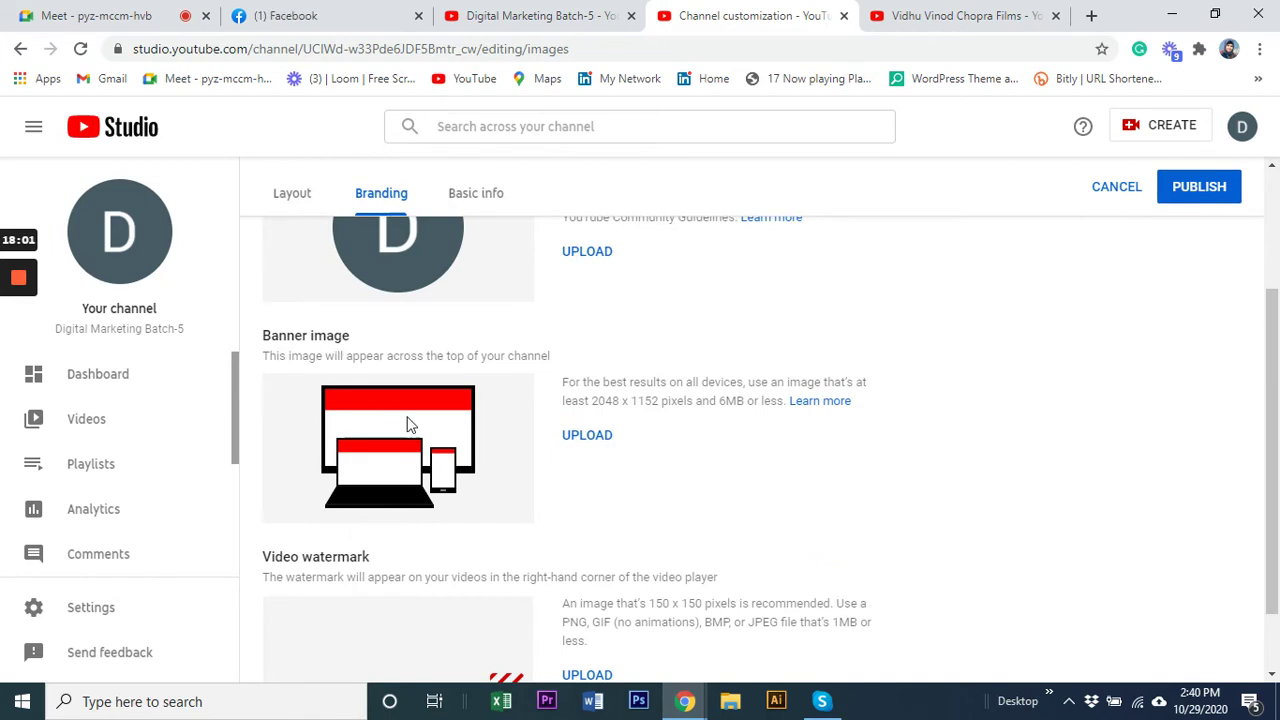
pyautogui.scroll(-1, 405, 423)
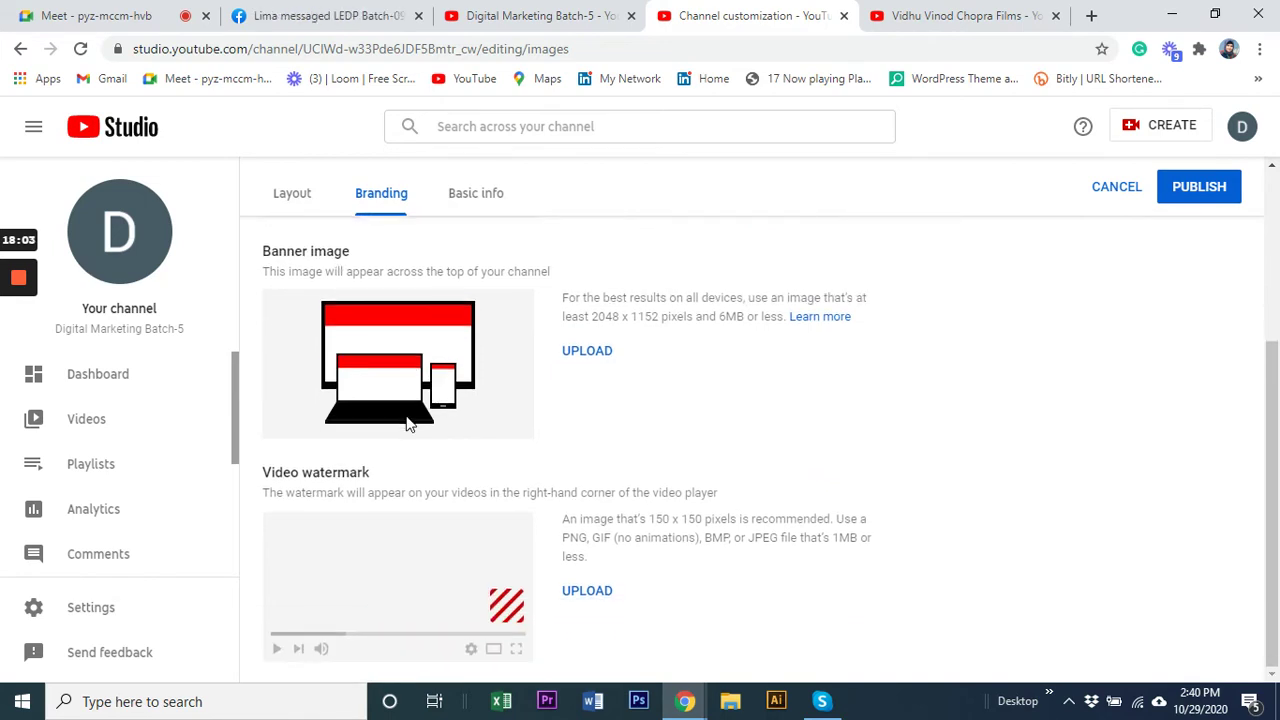
# - Read the new chat message in the Google Meet call and return to the channel's Branding settings
pyautogui.click(57, 18)
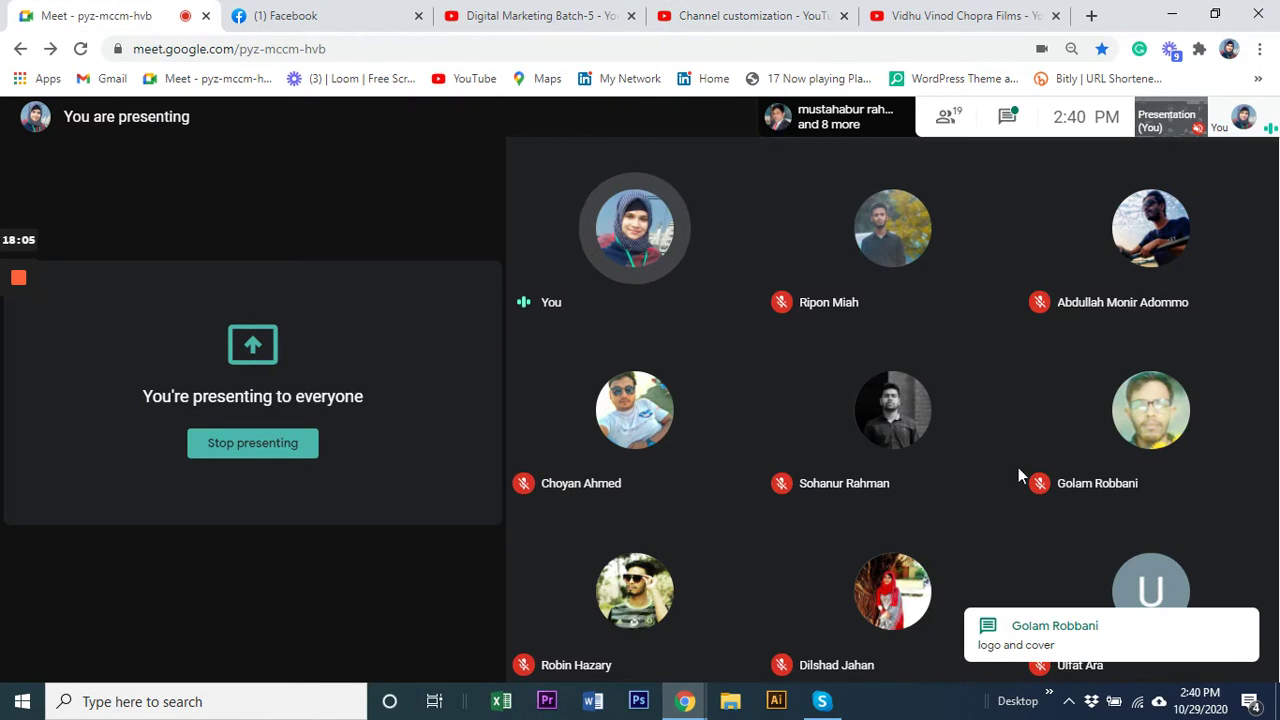
pyautogui.click(1016, 116)
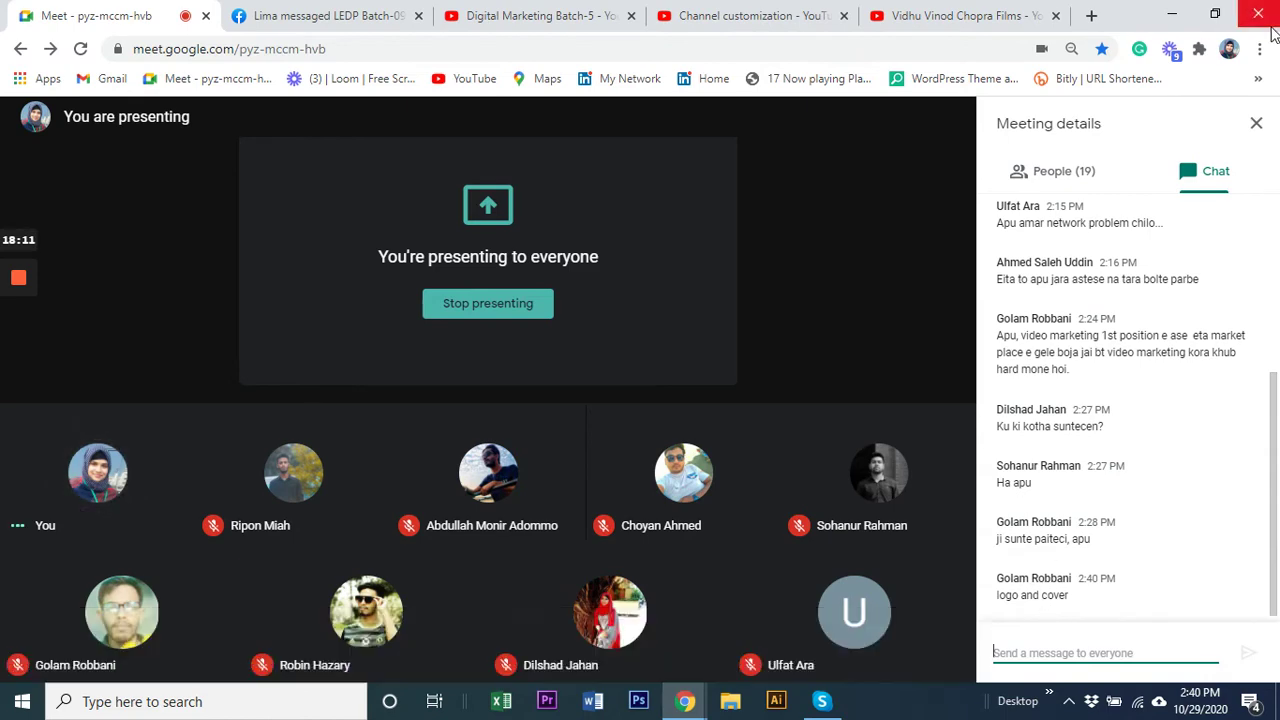
pyautogui.click(1256, 123)
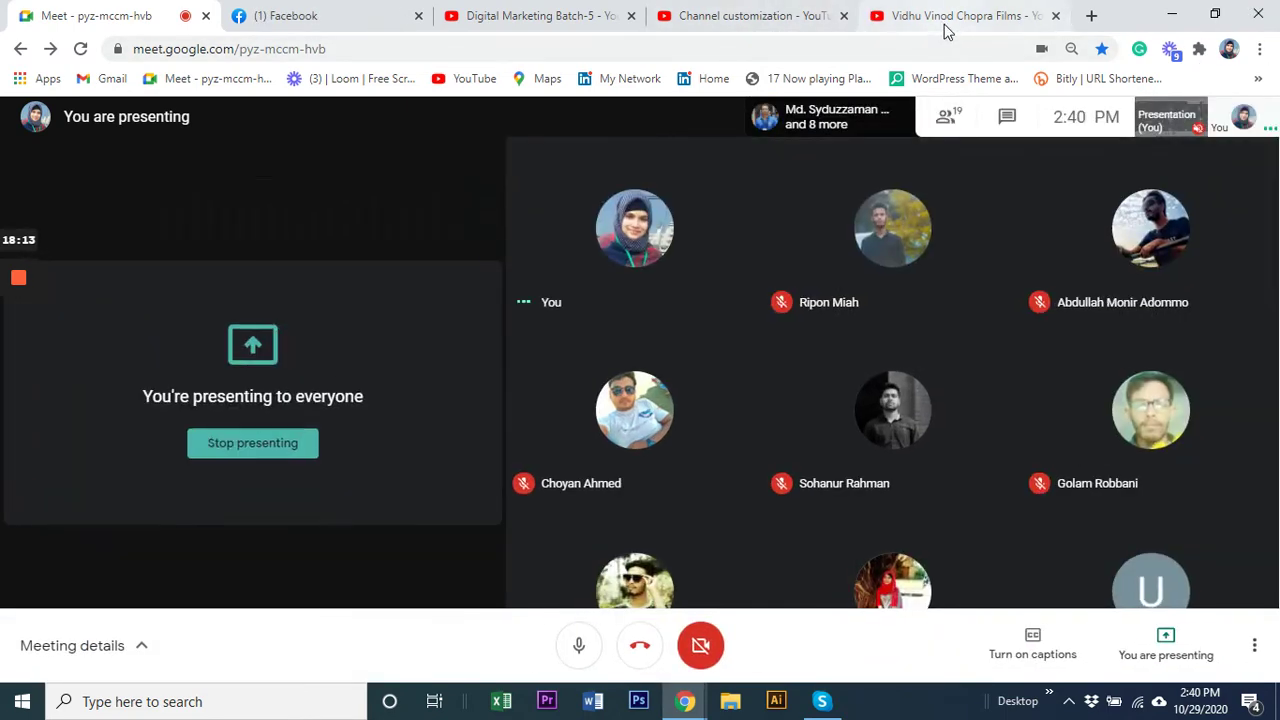
pyautogui.click(944, 17)
pyautogui.click(729, 14)
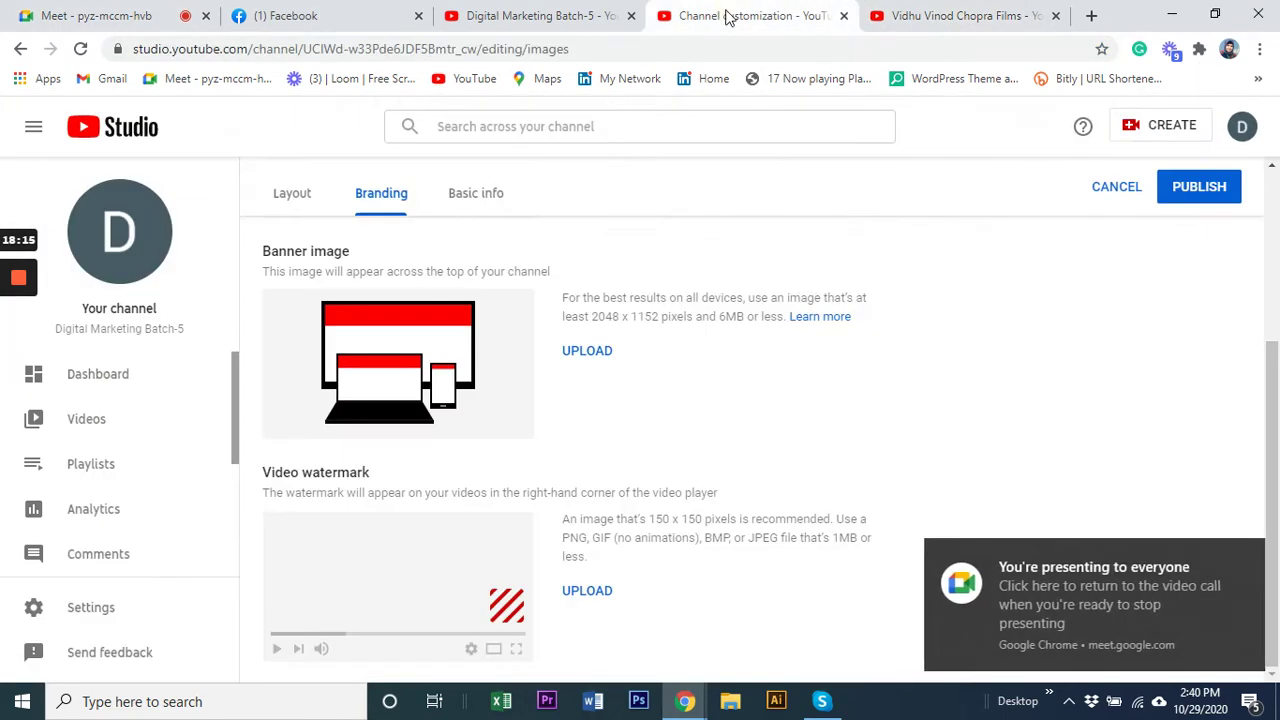
pyautogui.click(1249, 557)
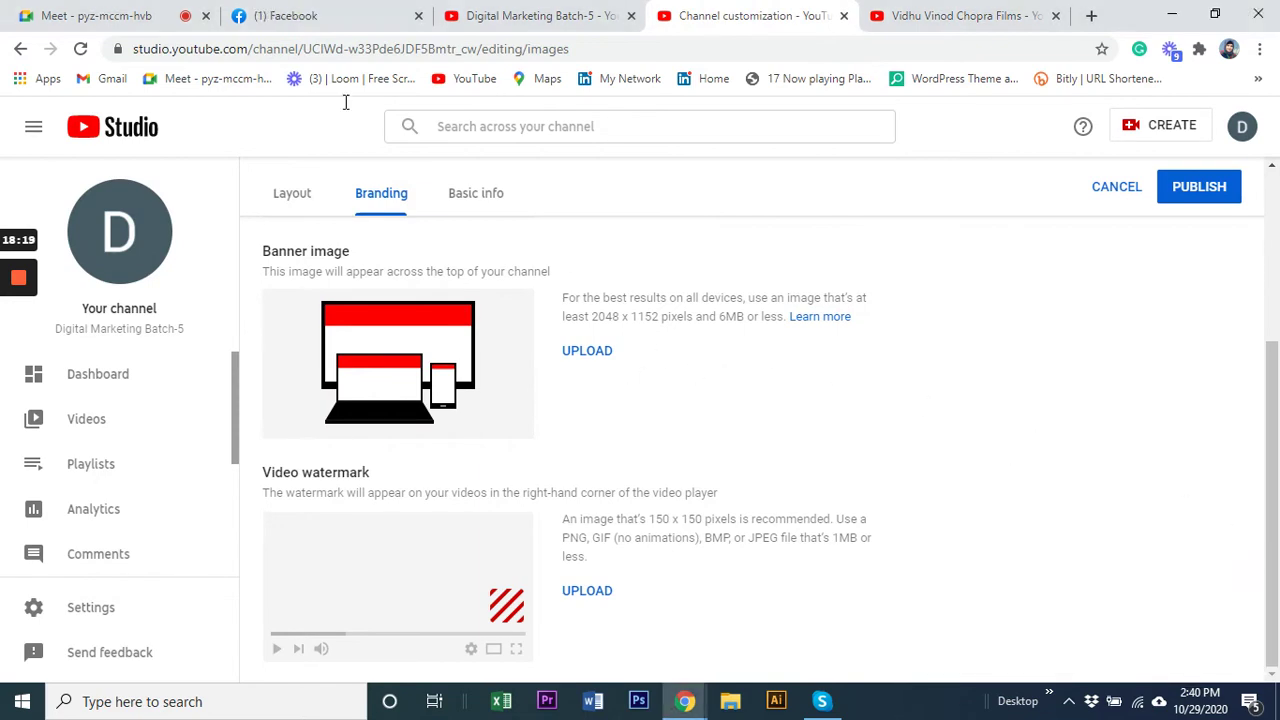
# - Check the Google Meet call for participants' responses and return to the video watermark setting
pyautogui.click(75, 17)
pyautogui.click(816, 437)
pyautogui.click(740, 12)
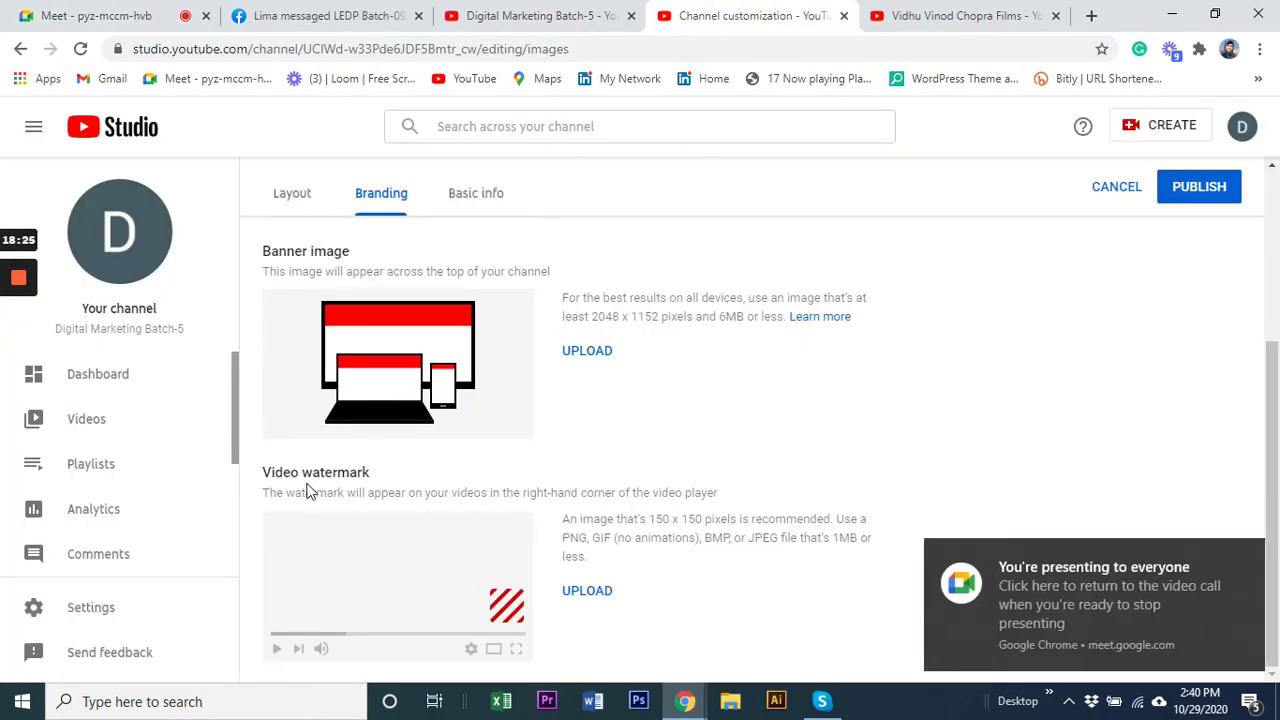
pyautogui.click(1247, 557)
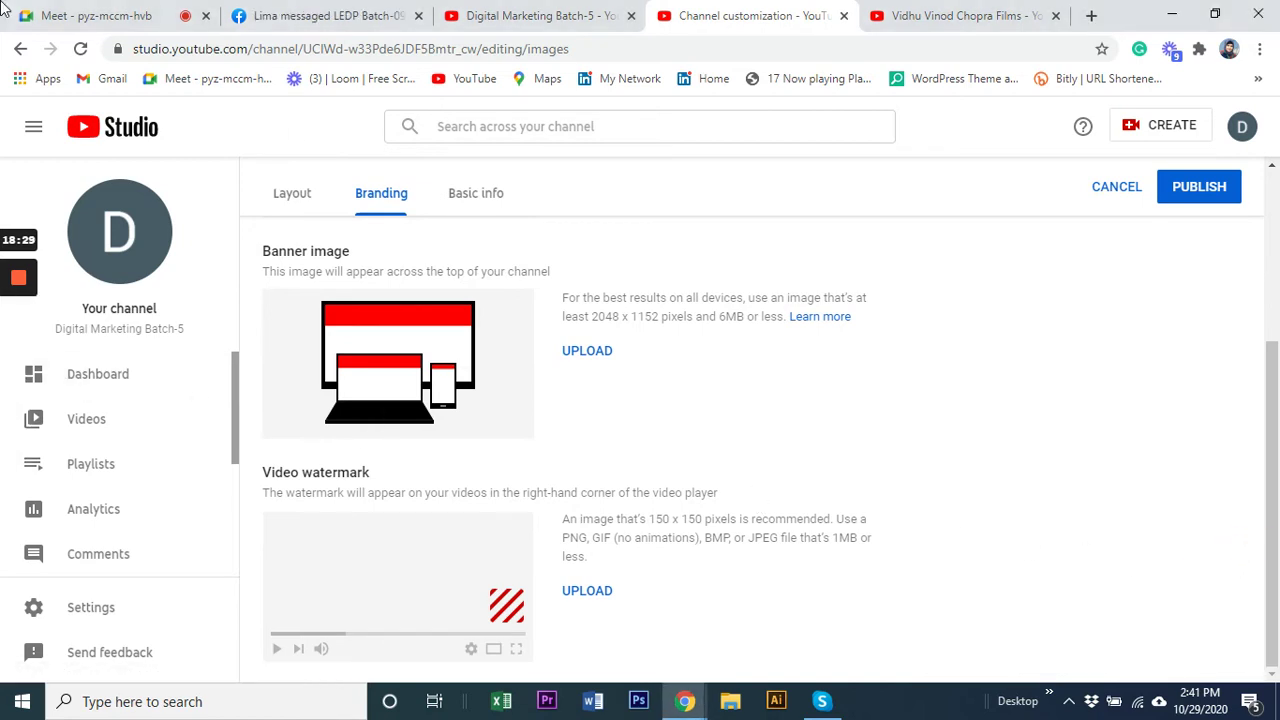
# - Switch to the Google Meet call, read the participants' chat replies about the watermark and close the chat
pyautogui.click(85, 17)
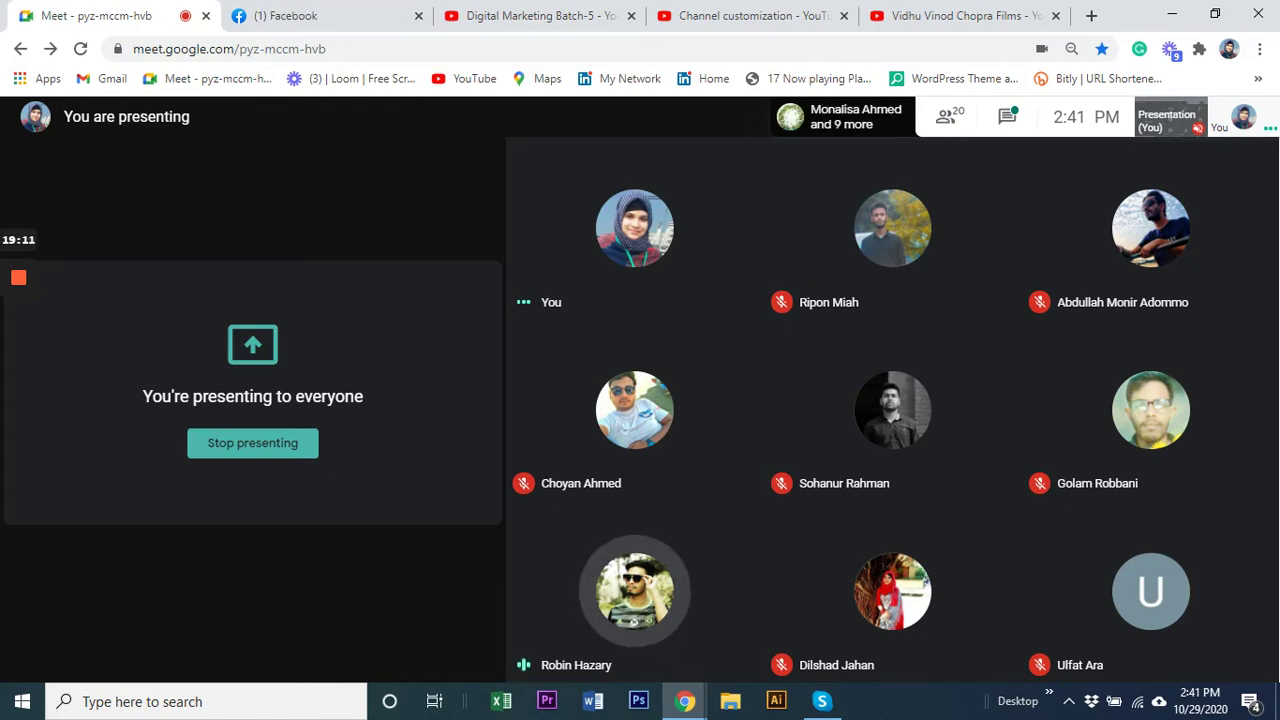
pyautogui.moveTo(821, 701)
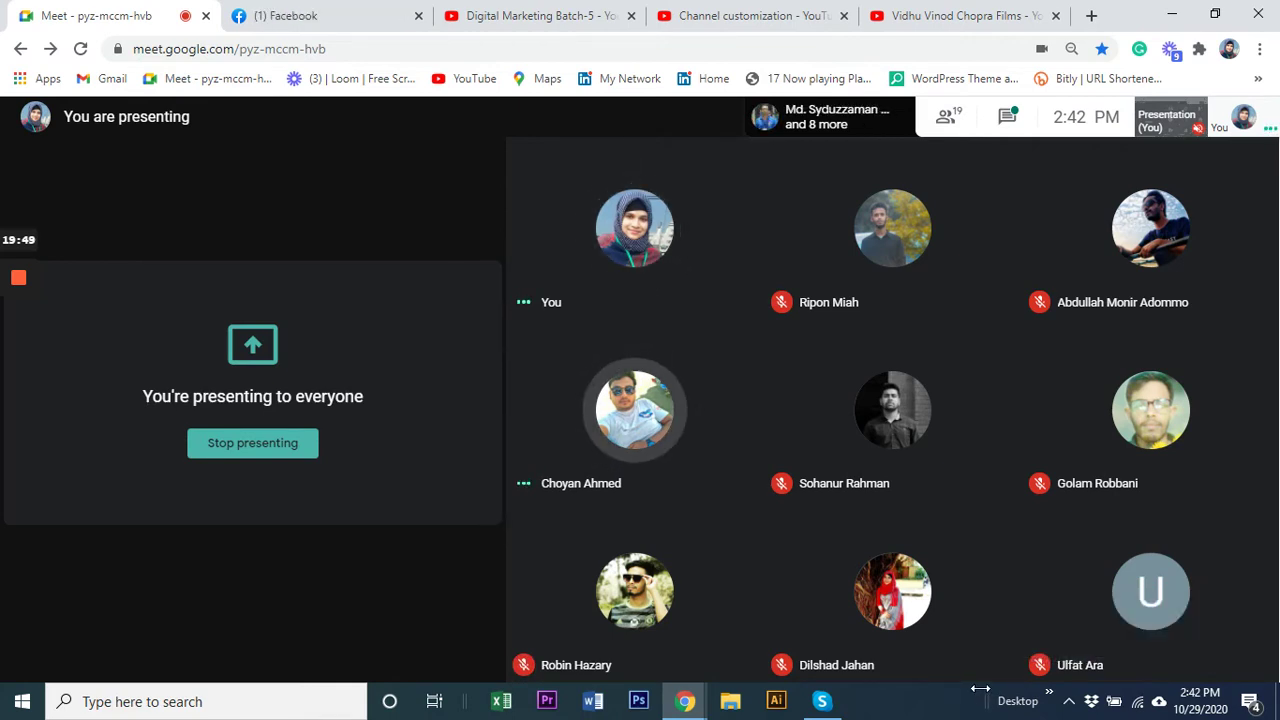
pyautogui.moveTo(922, 464)
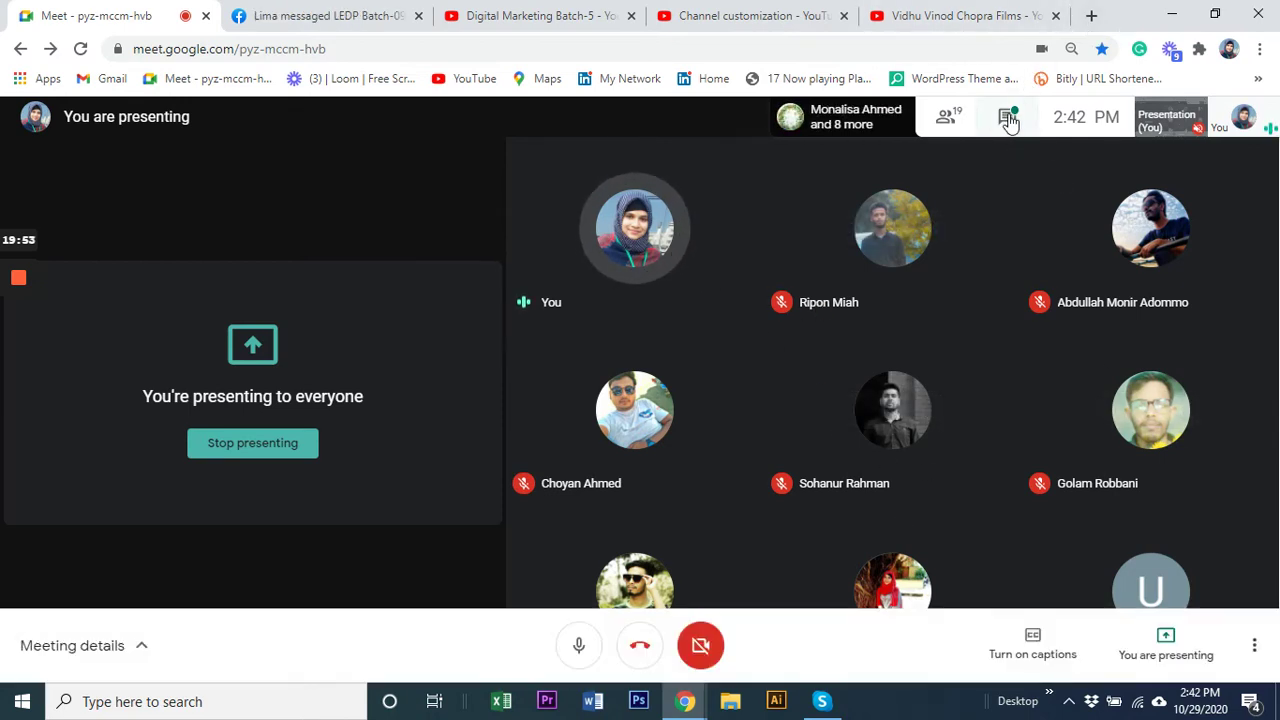
pyautogui.click(1008, 118)
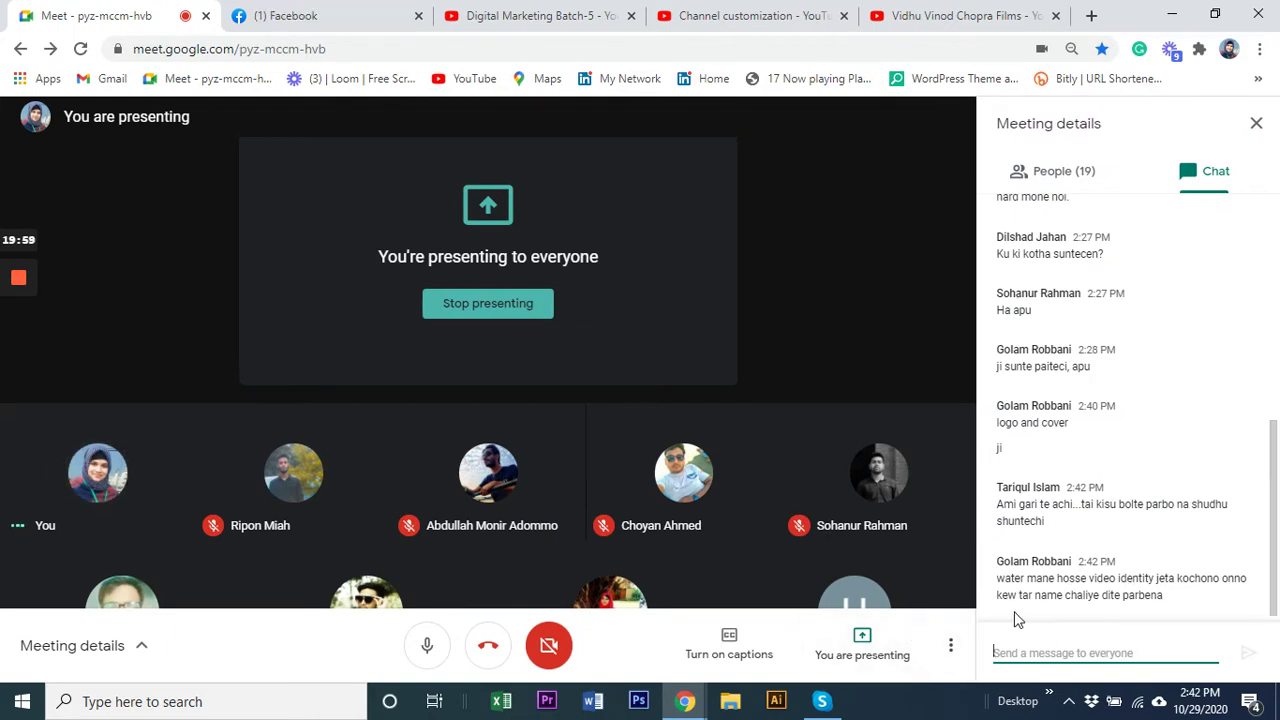
pyautogui.click(1255, 124)
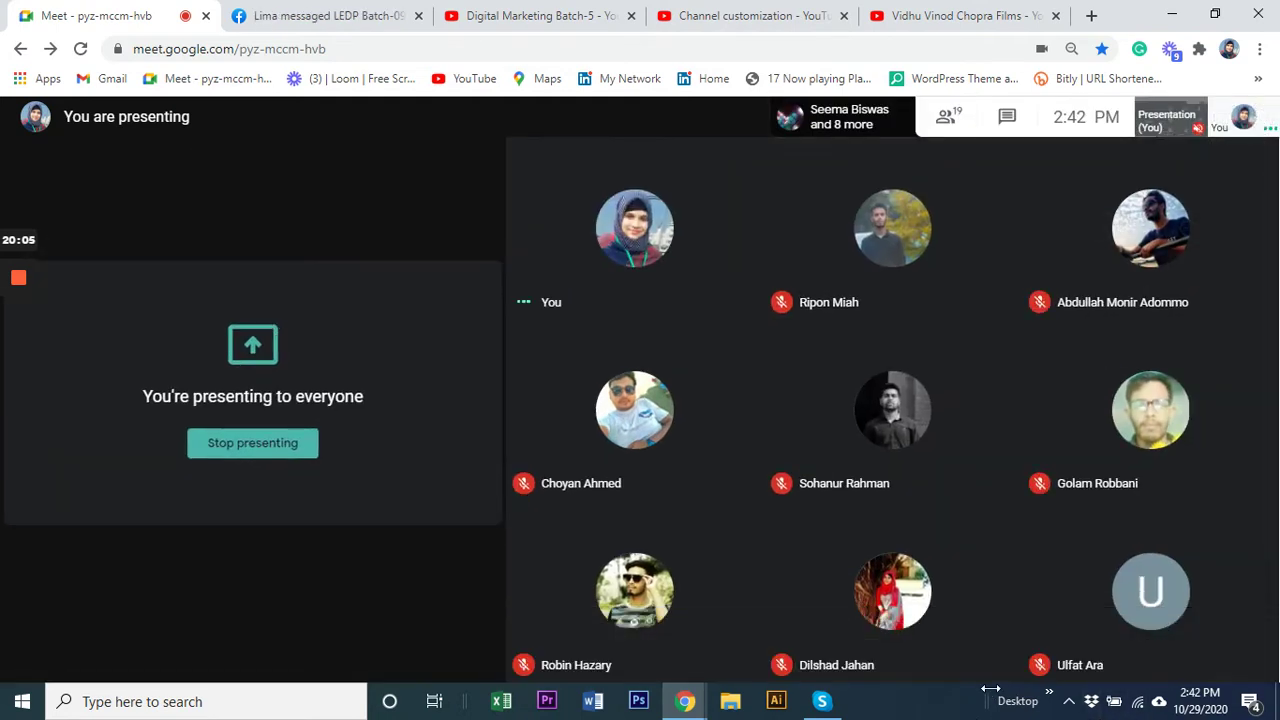
# - Return to the channel's Branding settings, dismiss the presenting notification and review the watermark, banner and profile picture requirements
pyautogui.click(962, 12)
pyautogui.click(755, 16)
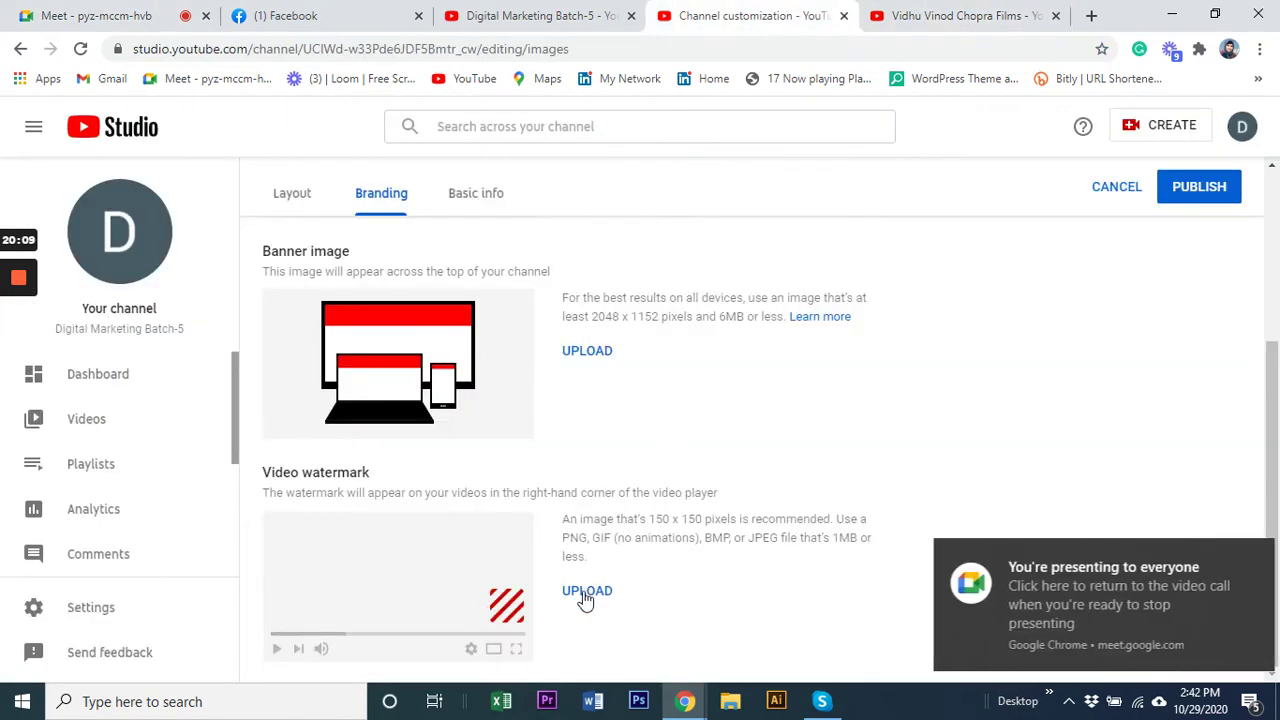
pyautogui.click(1246, 558)
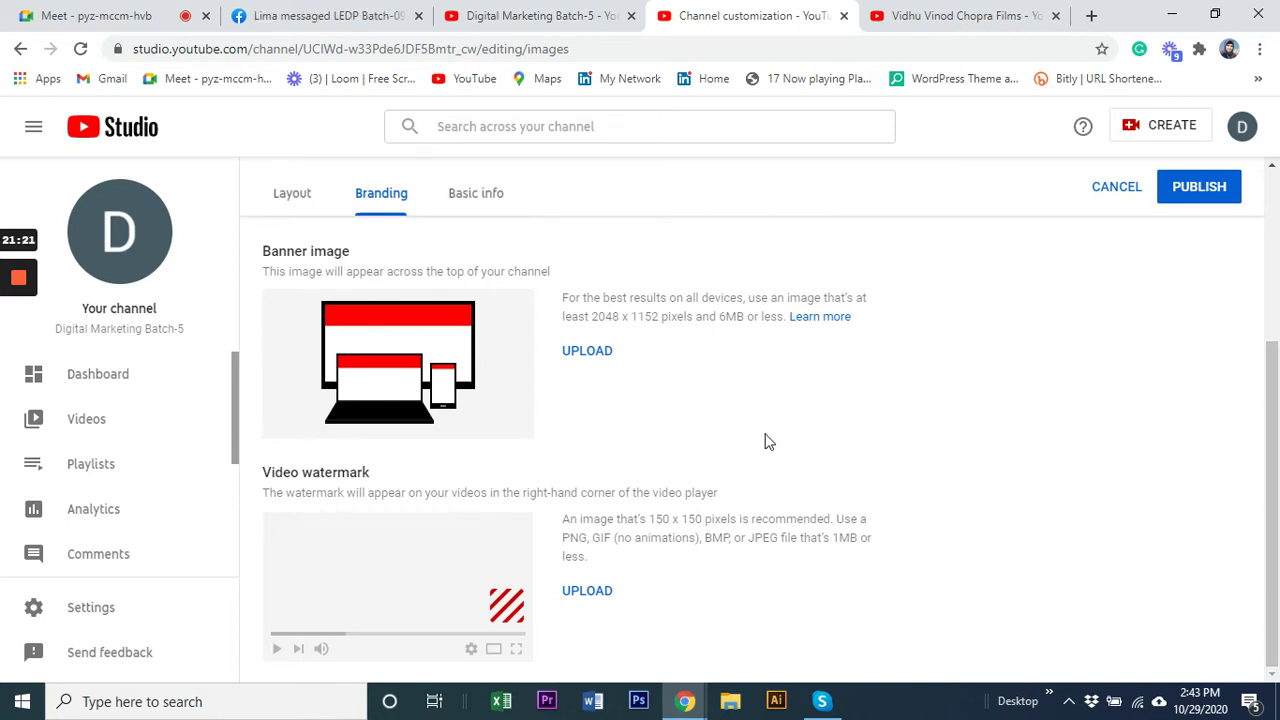
pyautogui.scroll(3, 743, 490)
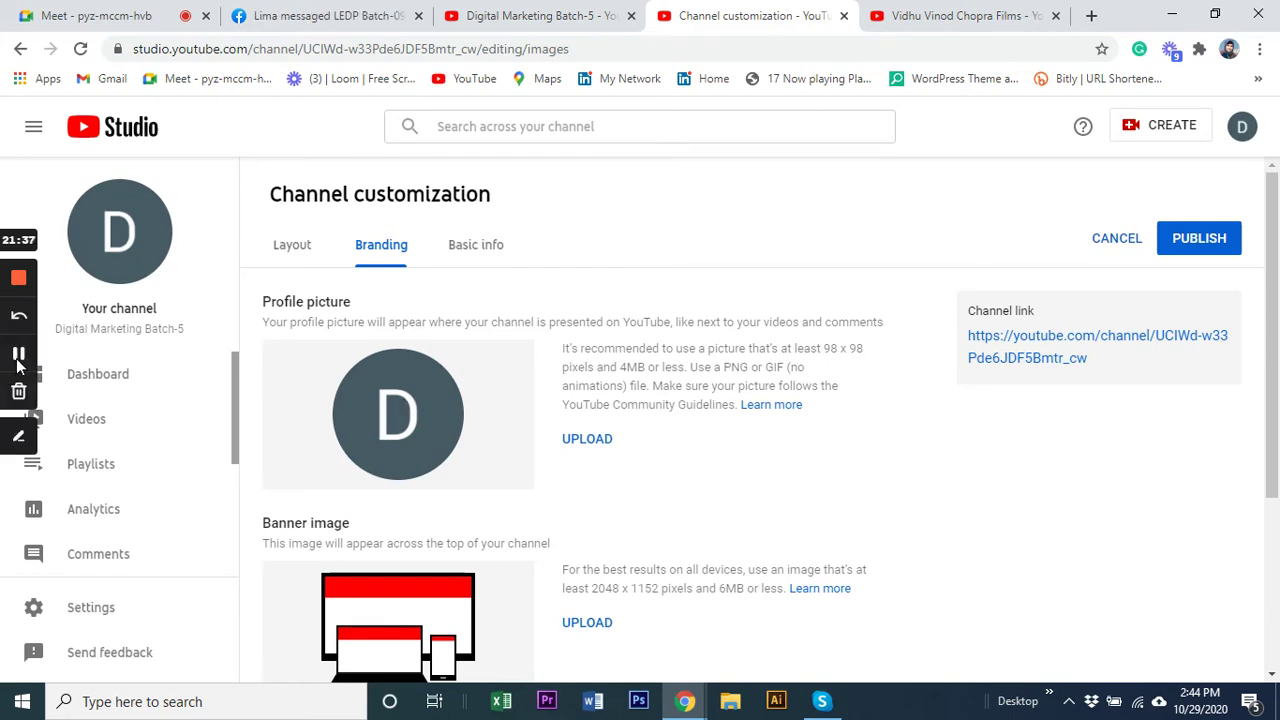
pyautogui.click(18, 353)
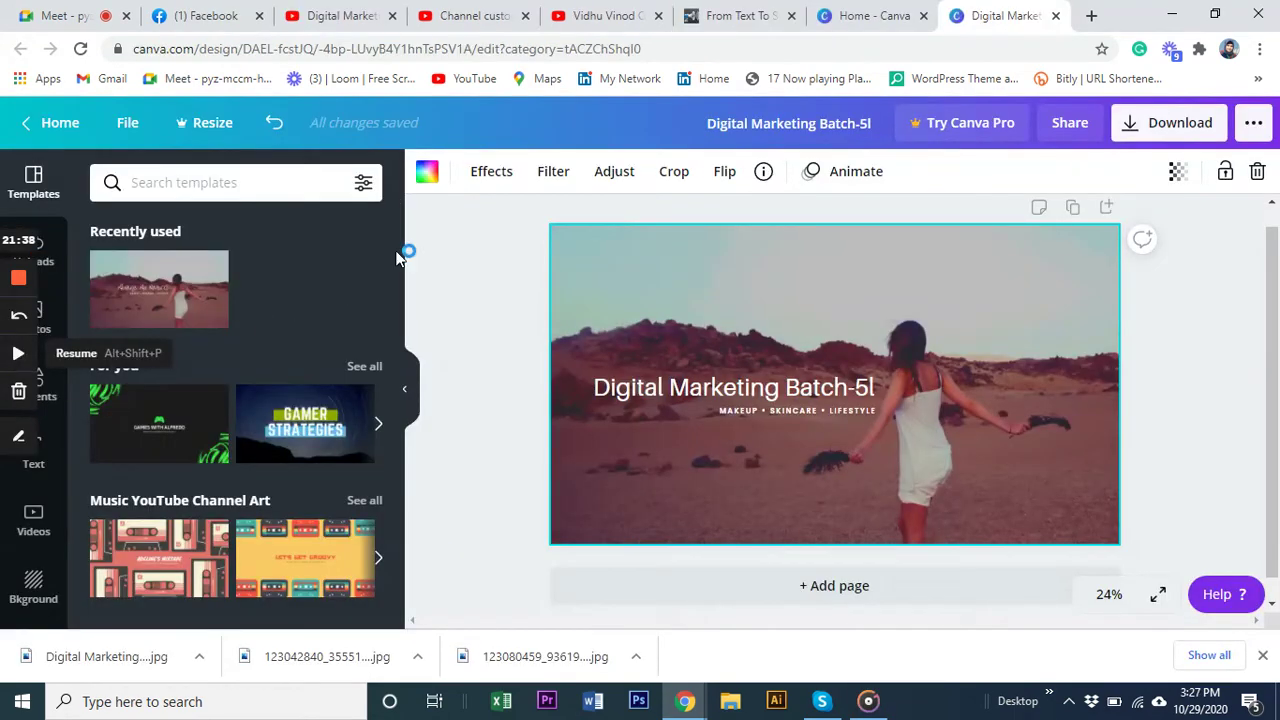
pyautogui.click(18, 353)
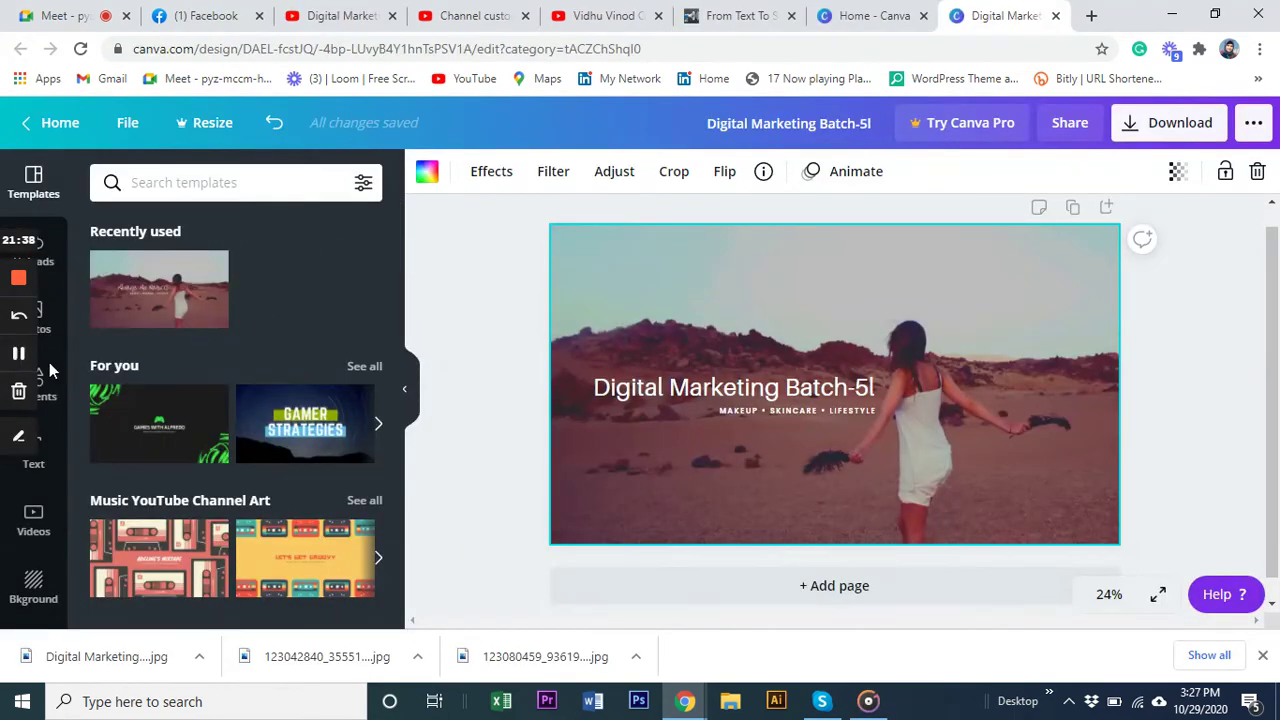
# - Switch from the Canva design to the channel's Branding settings and cancel the pending Digital Marketing Agency banner art
pyautogui.click(603, 15)
pyautogui.click(448, 15)
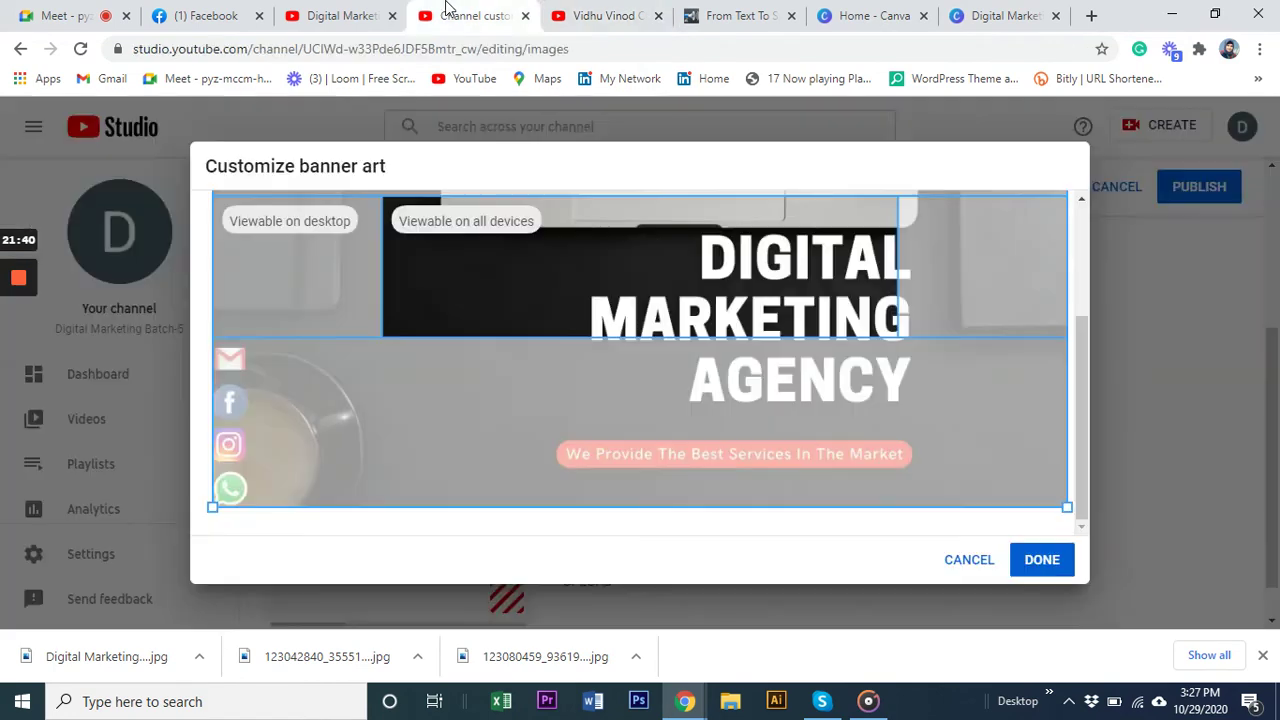
pyautogui.click(966, 562)
pyautogui.scroll(3, 410, 430)
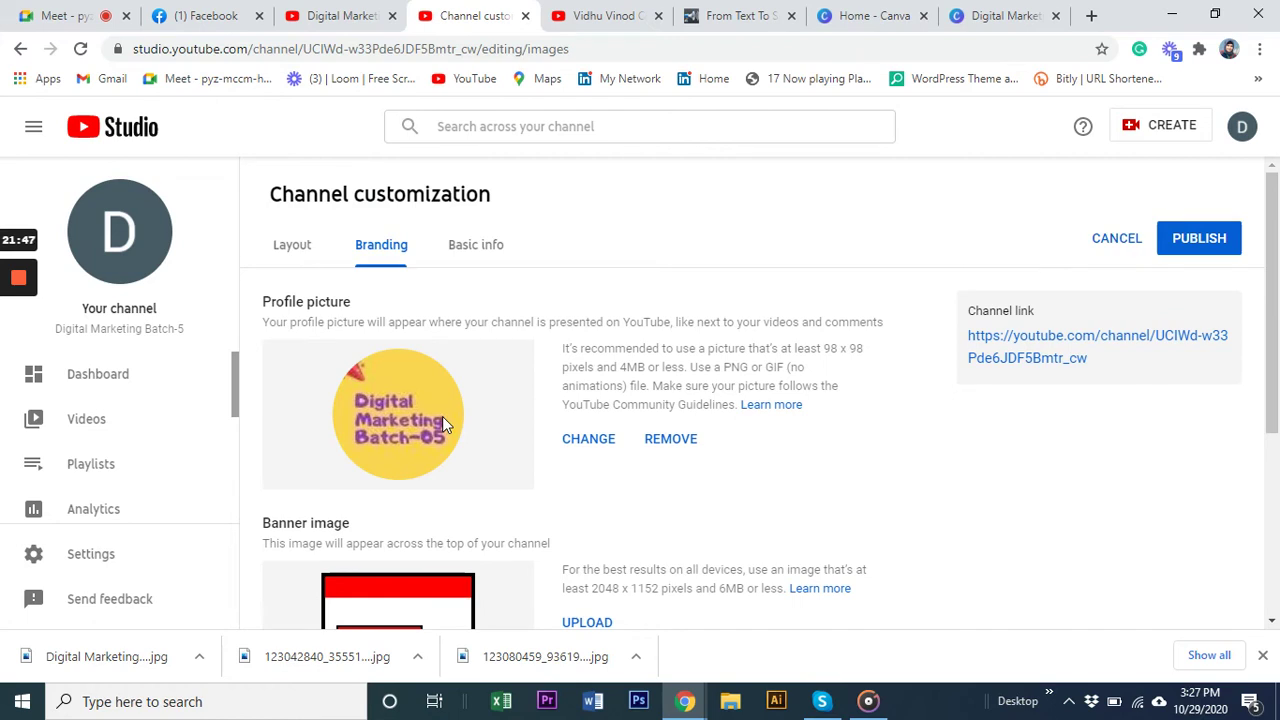
# - Upload the Digital Marketing Batch-5l JPG from the Downloads folder as the channel's banner image and accept its crop
pyautogui.scroll(-2, 576, 450)
pyautogui.click(585, 437)
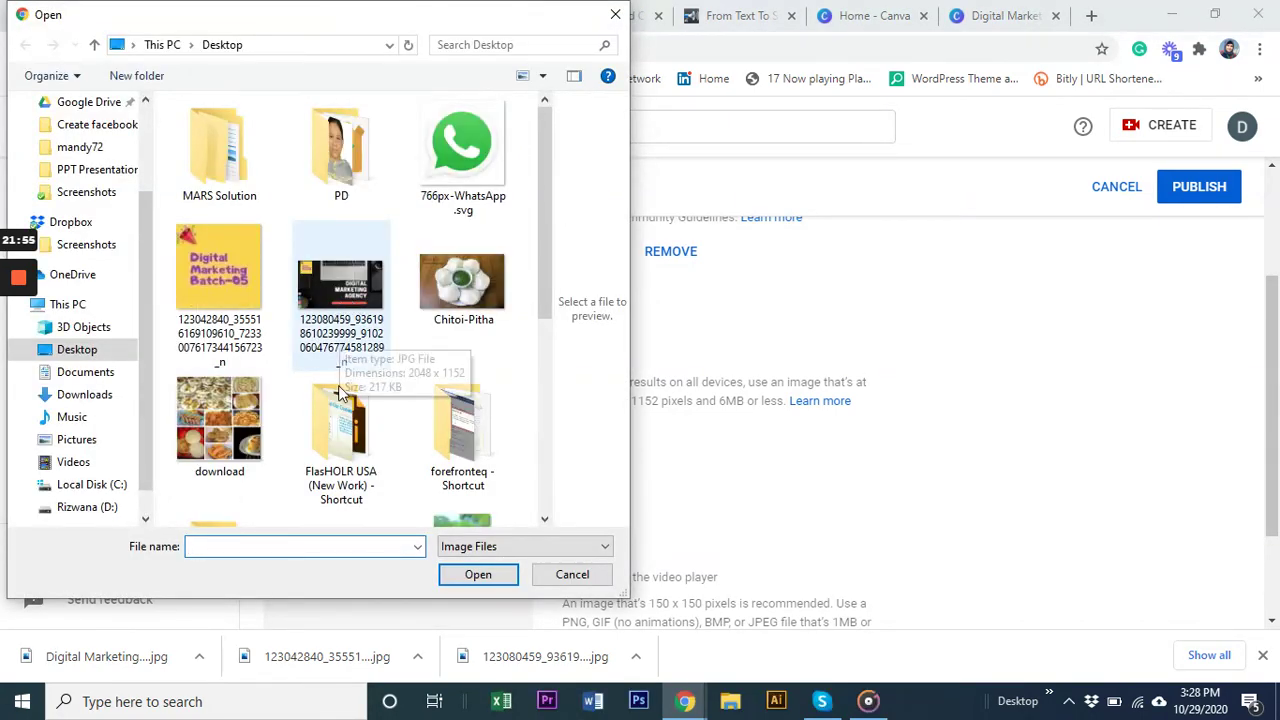
pyautogui.scroll(-3, 347, 305)
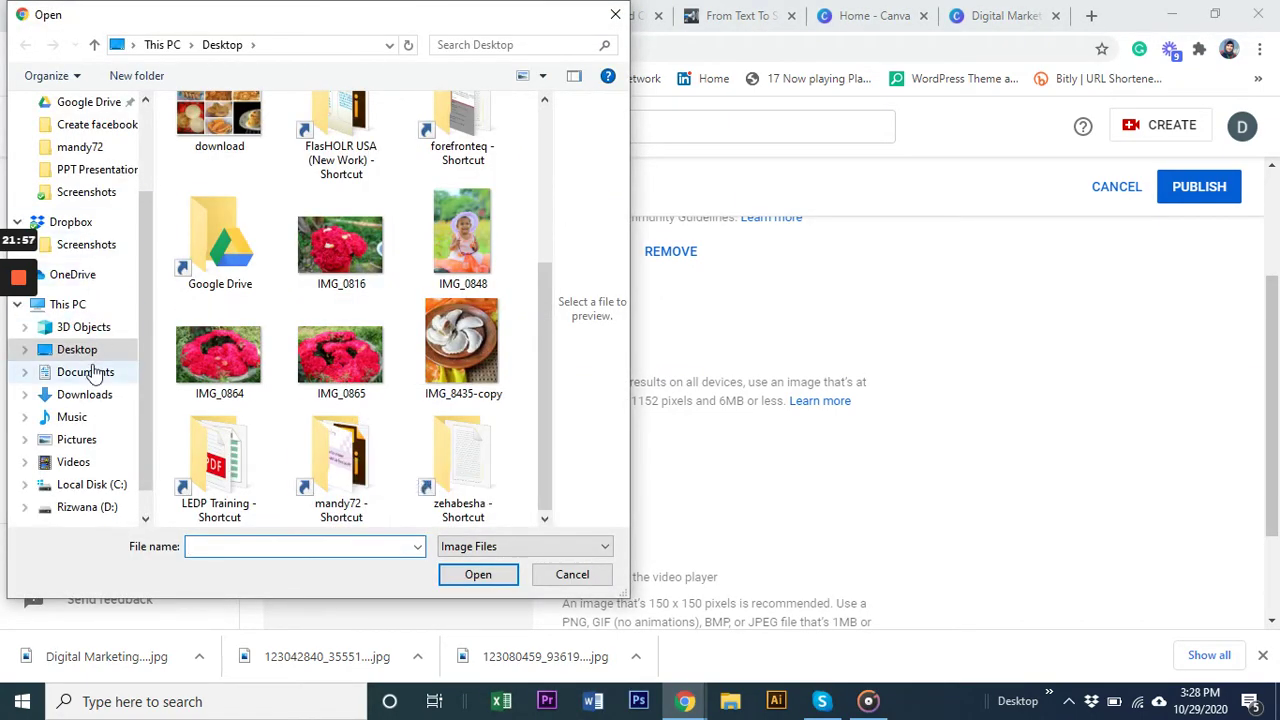
pyautogui.click(90, 395)
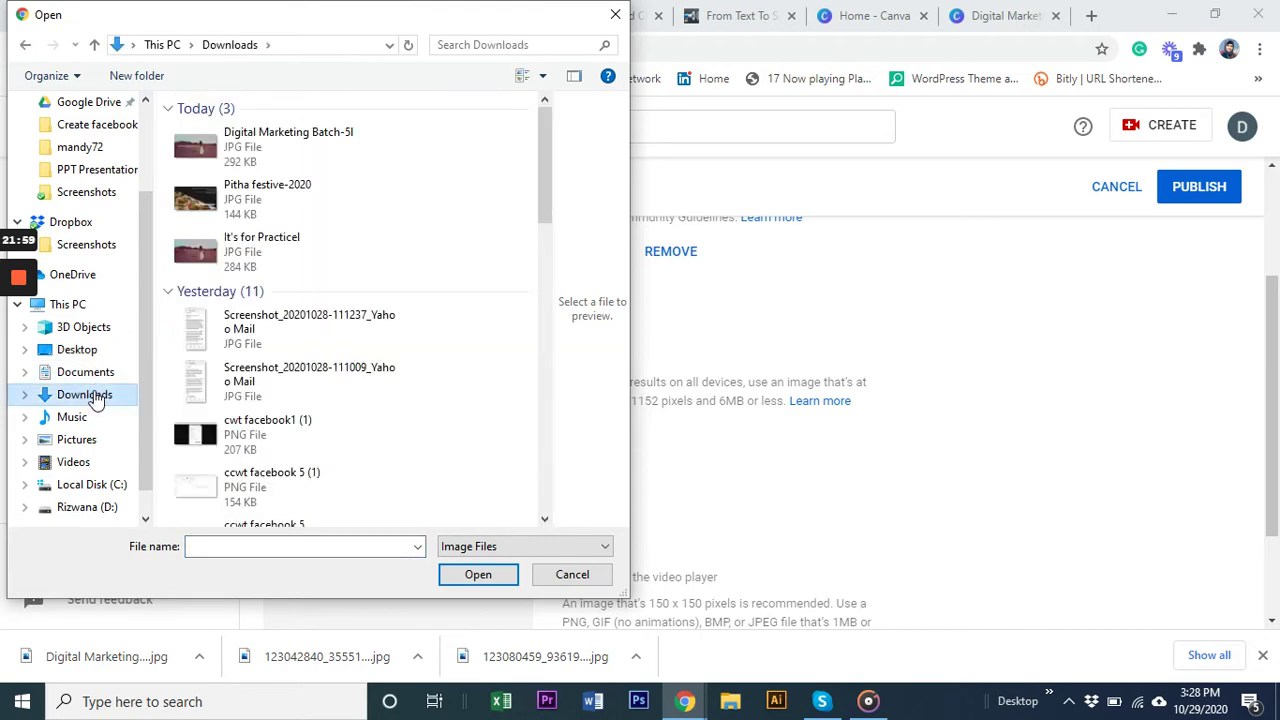
pyautogui.click(214, 160)
pyautogui.click(485, 577)
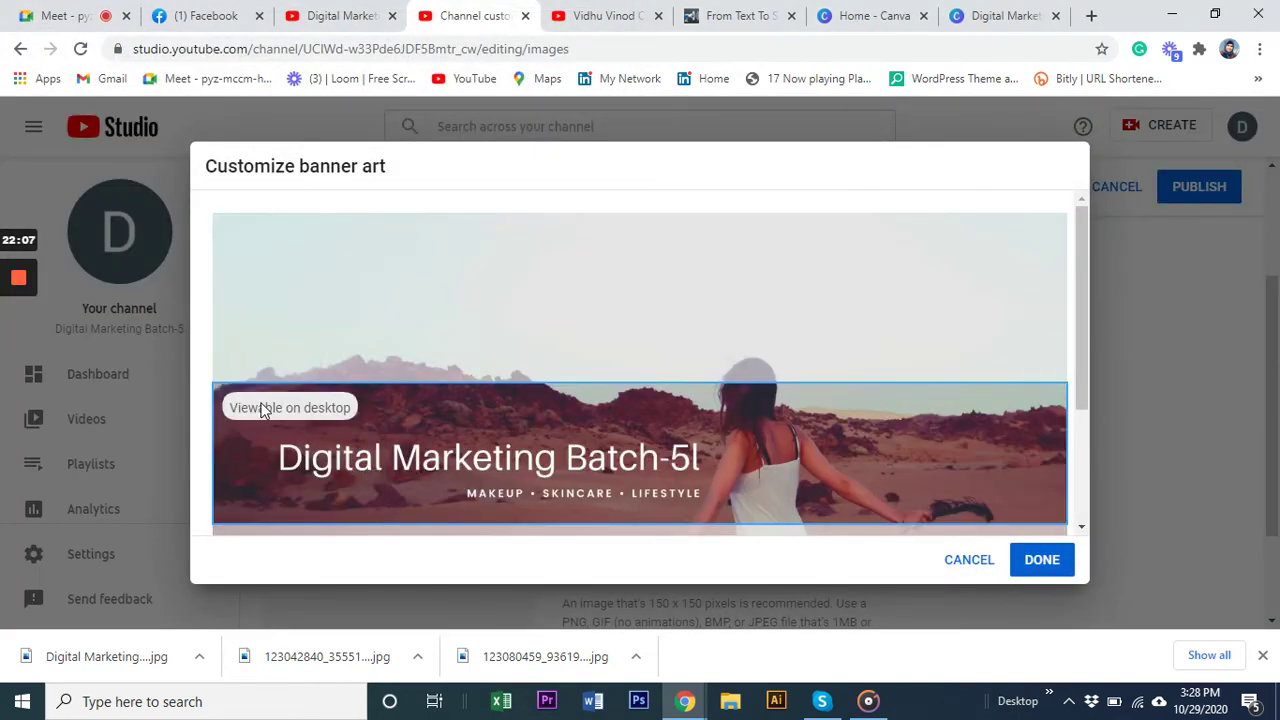
pyautogui.click(1043, 568)
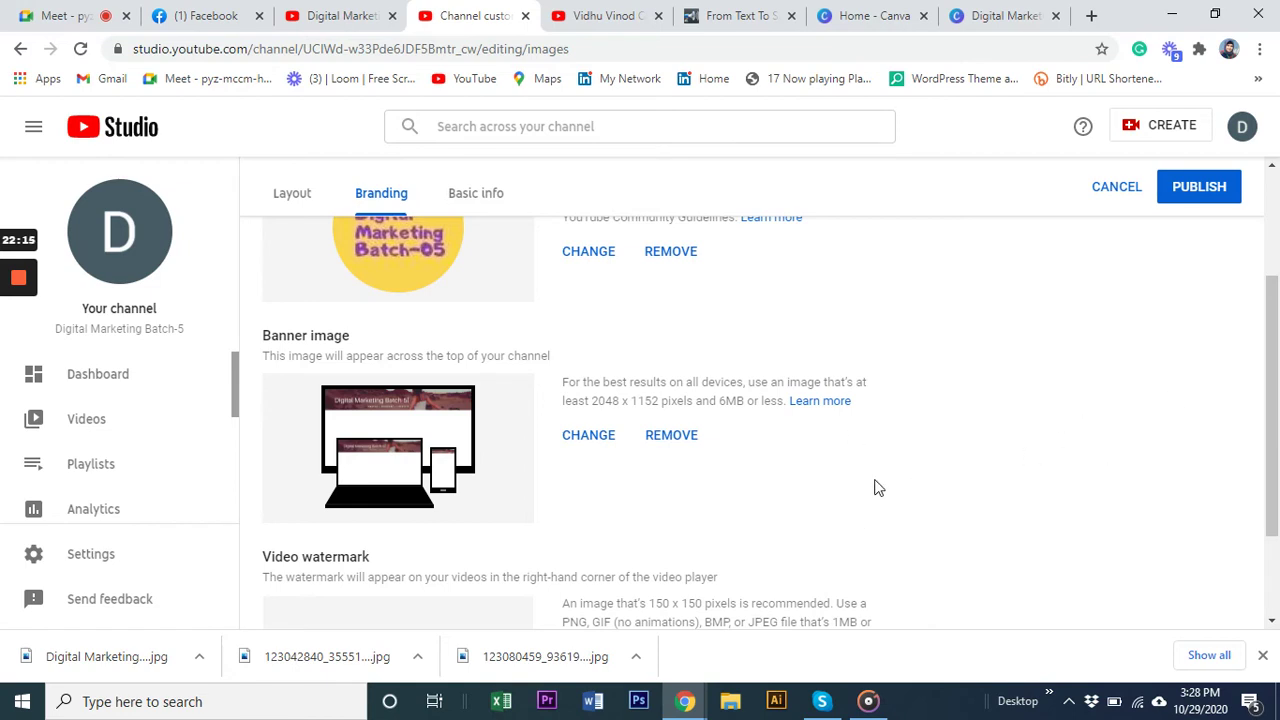
# - Upload the blue RK logo as the channel's video watermark and accept its crop
pyautogui.scroll(-2, 878, 487)
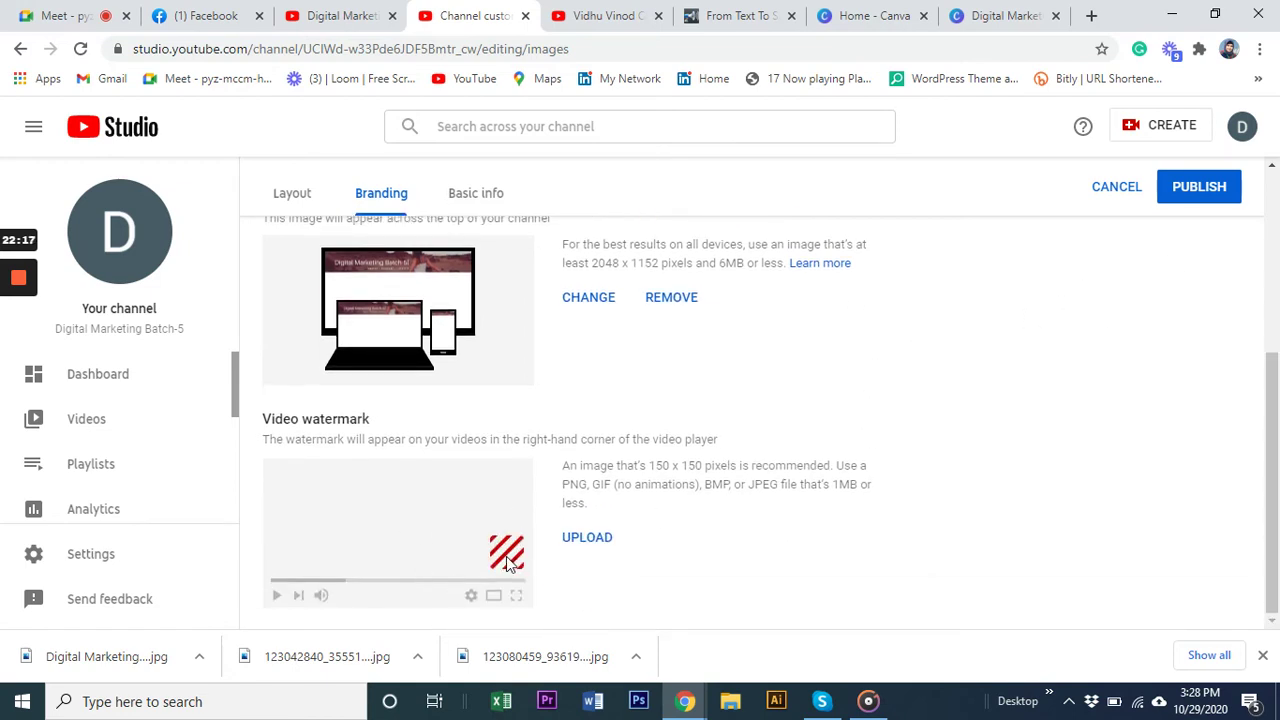
pyautogui.click(592, 538)
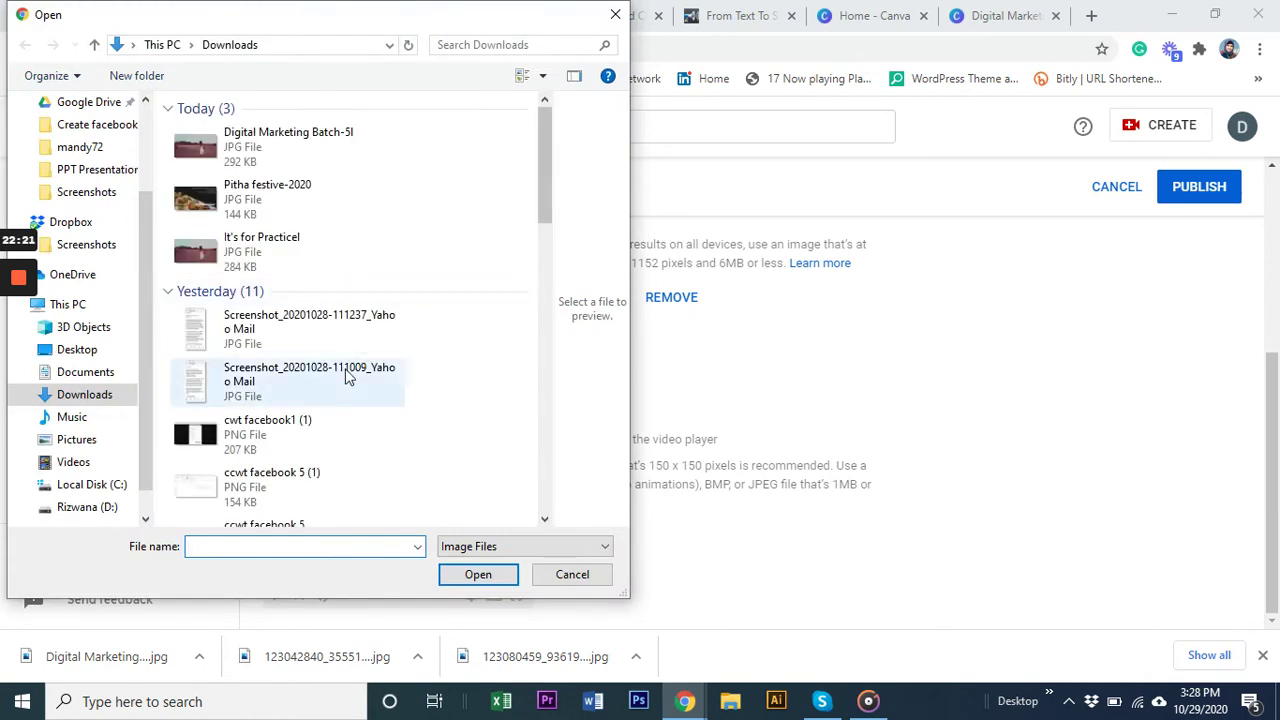
pyautogui.scroll(-10, 347, 377)
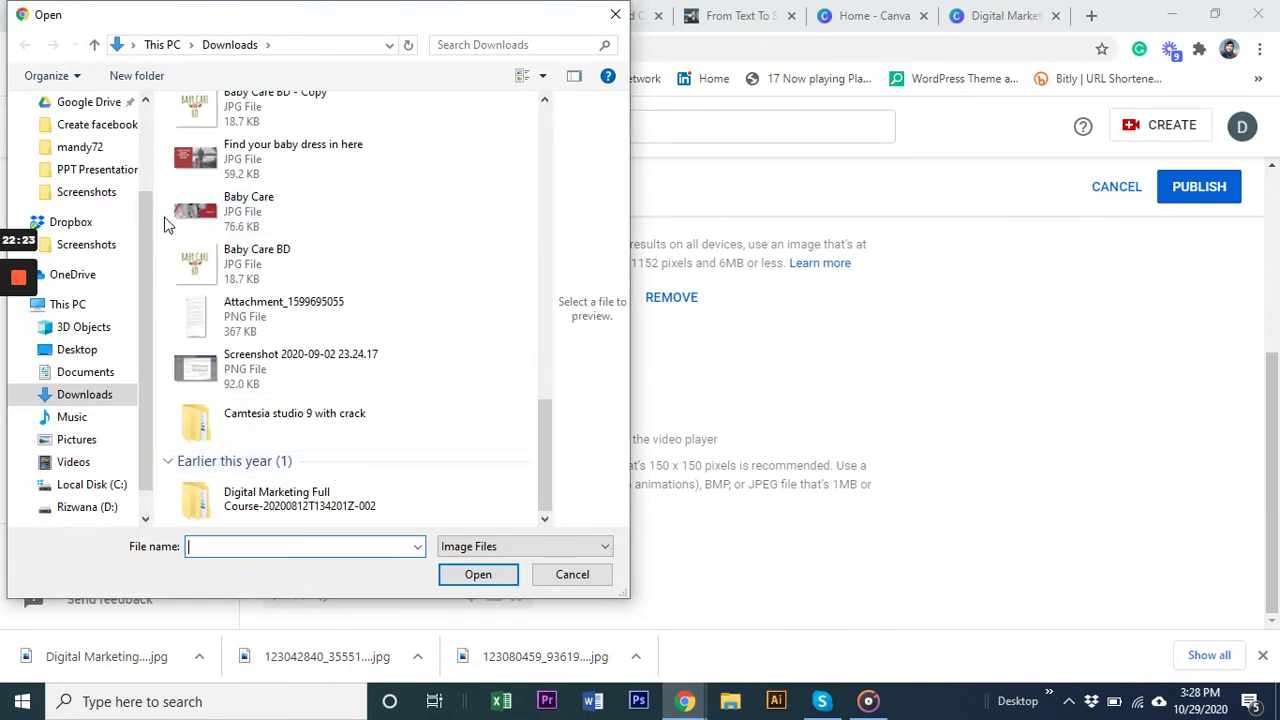
pyautogui.moveTo(17, 318)
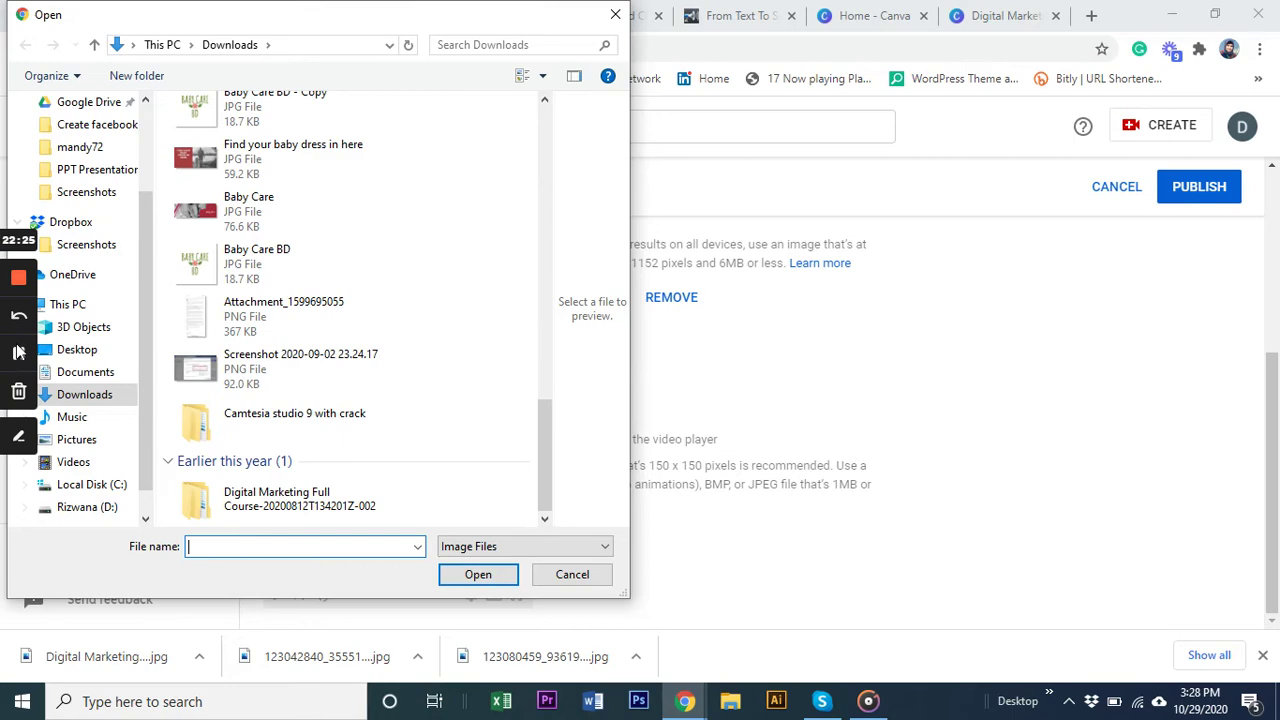
pyautogui.click(16, 352)
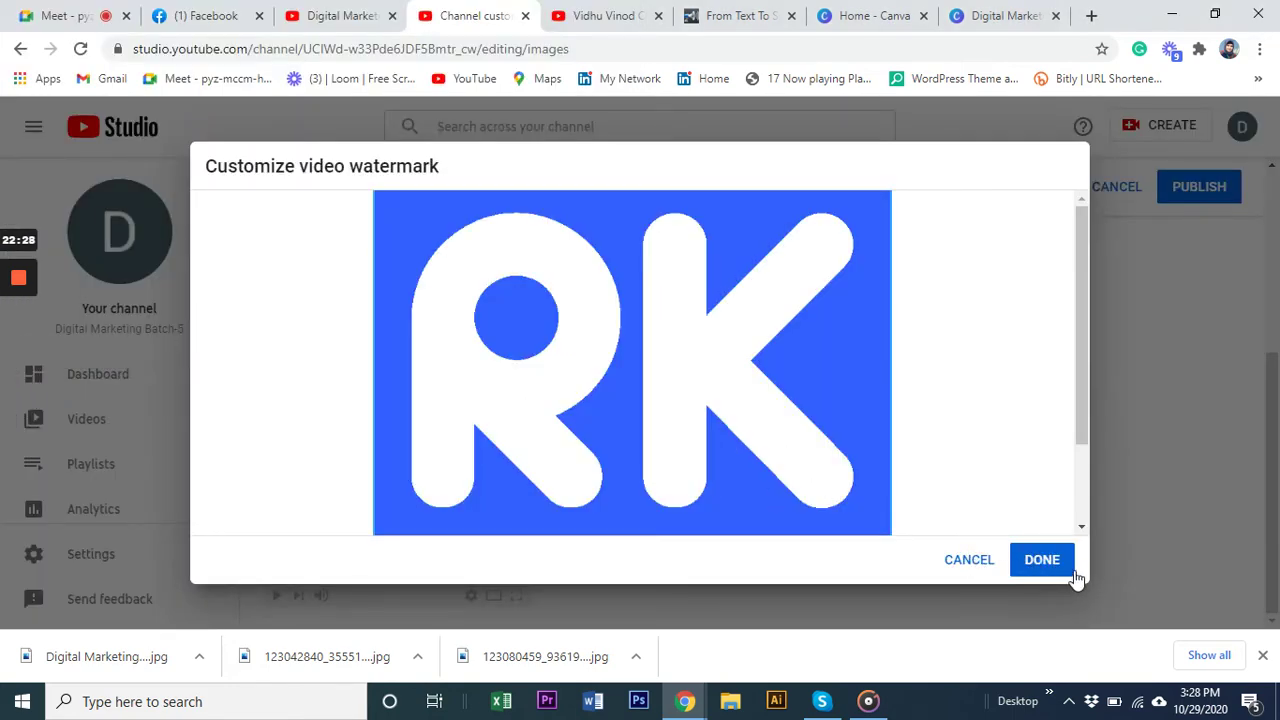
pyautogui.click(1042, 560)
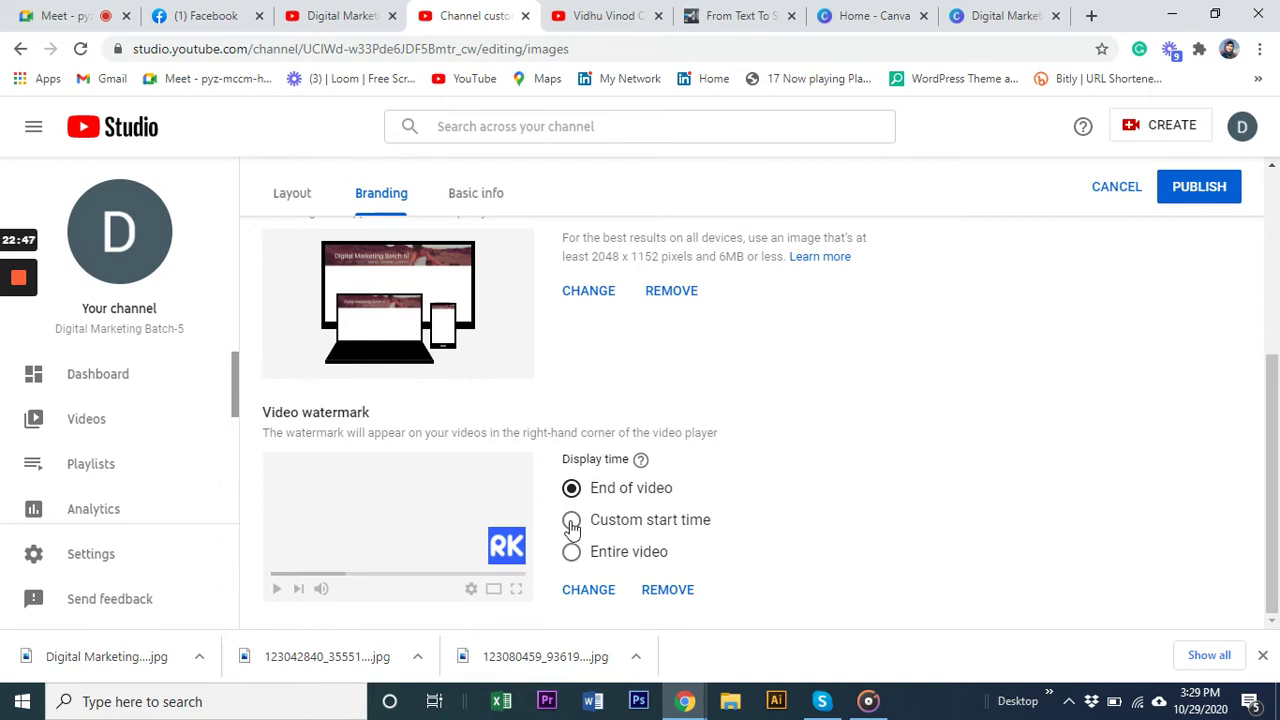
# - Try a custom start time for the video watermark and set its display time to Entire video
pyautogui.click(571, 522)
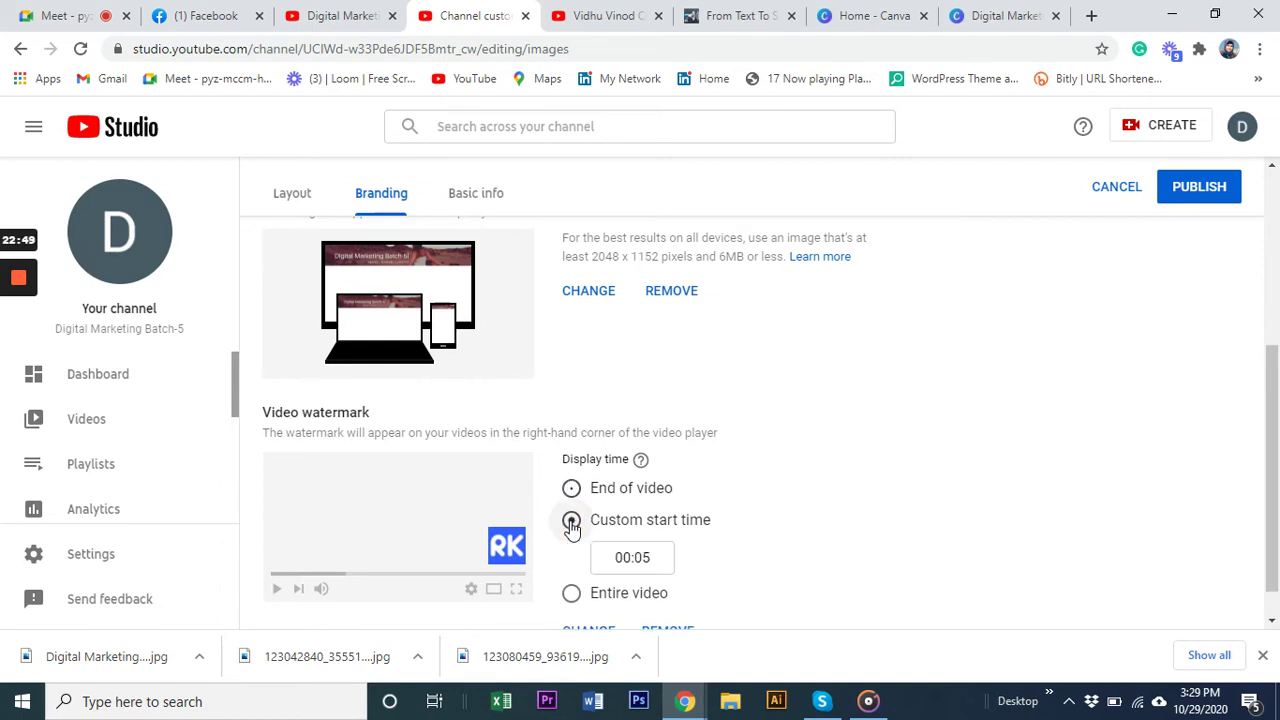
pyautogui.click(646, 556)
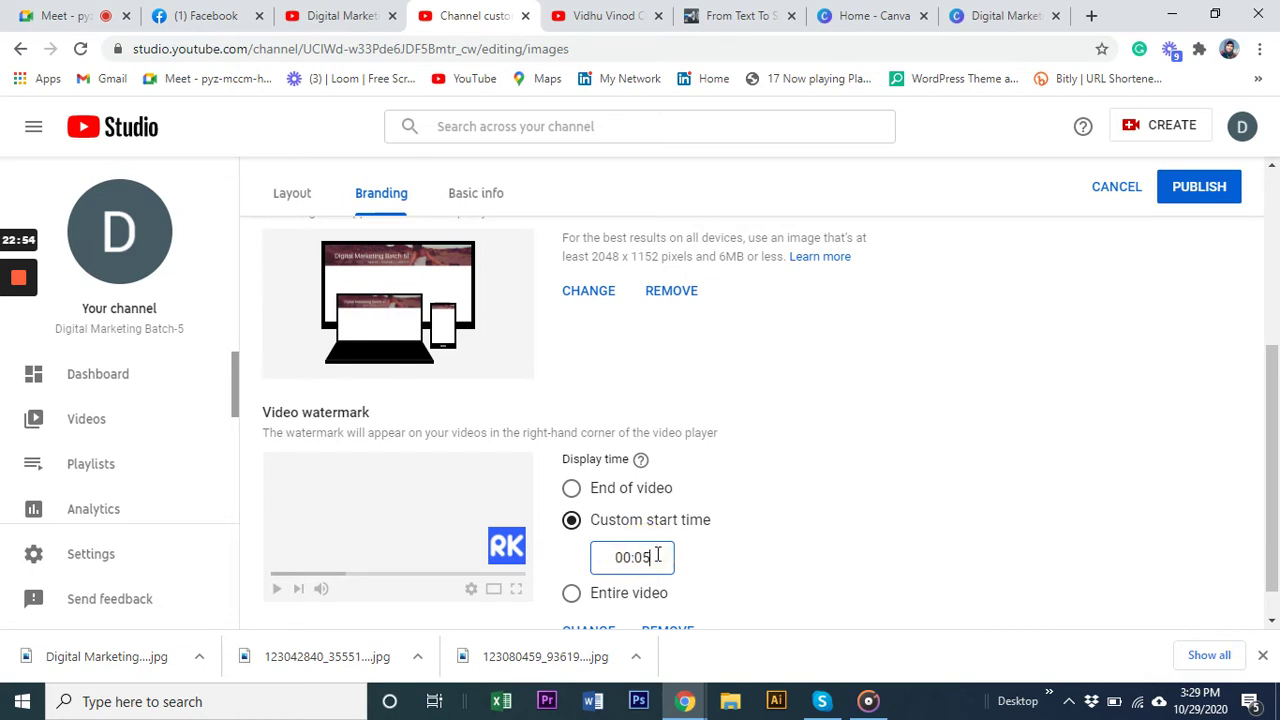
pyautogui.scroll(-1, 663, 588)
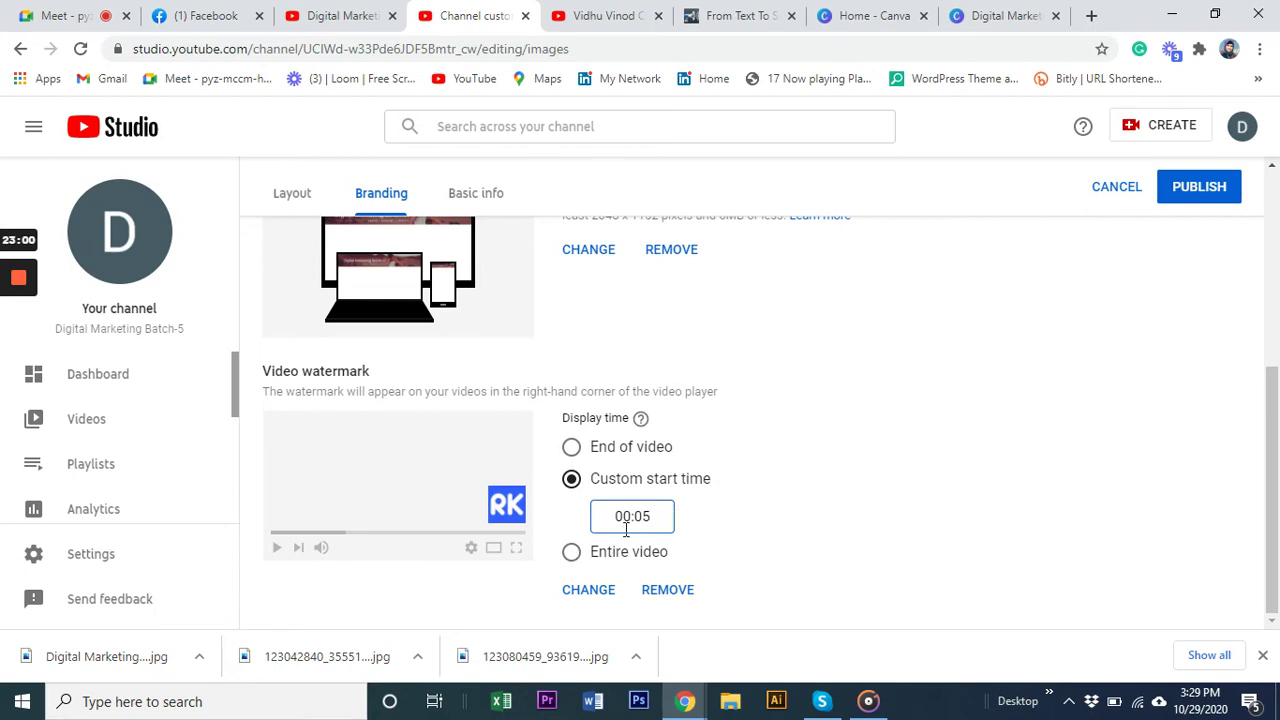
pyautogui.click(572, 556)
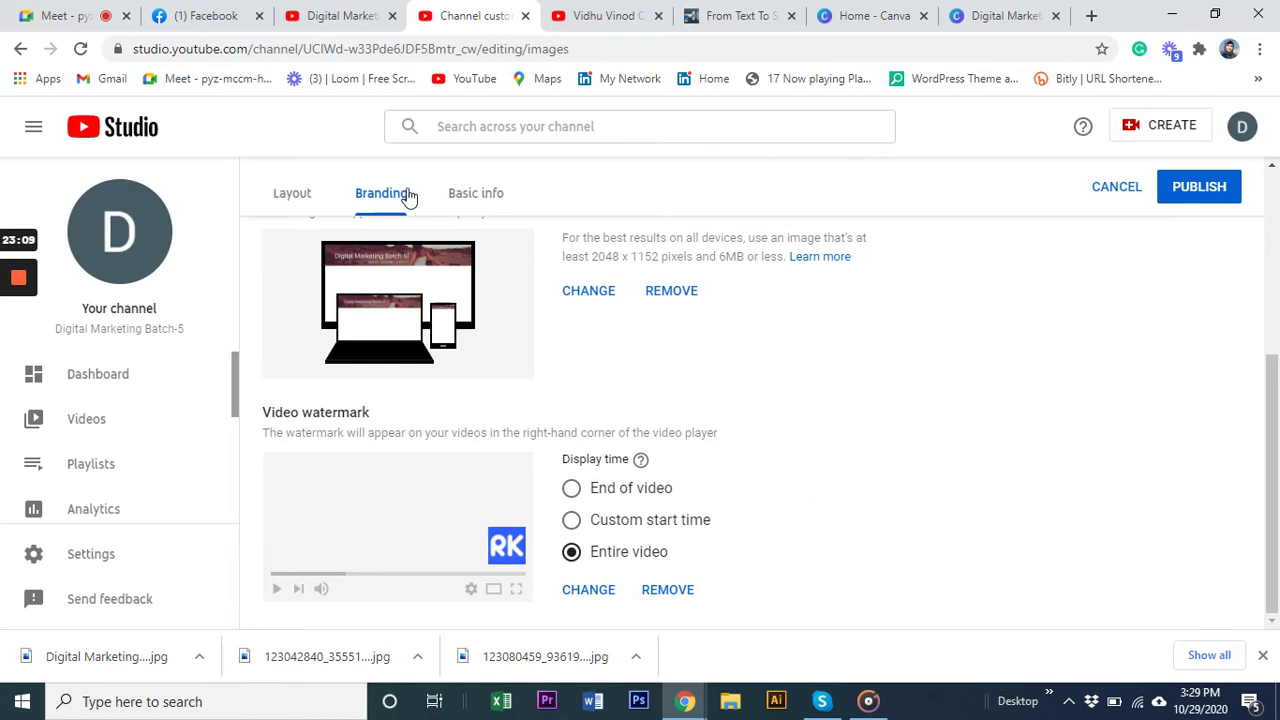
# - Review the profile picture, banner image and video watermark settings and open the channel's Basic info
pyautogui.scroll(5, 750, 510)
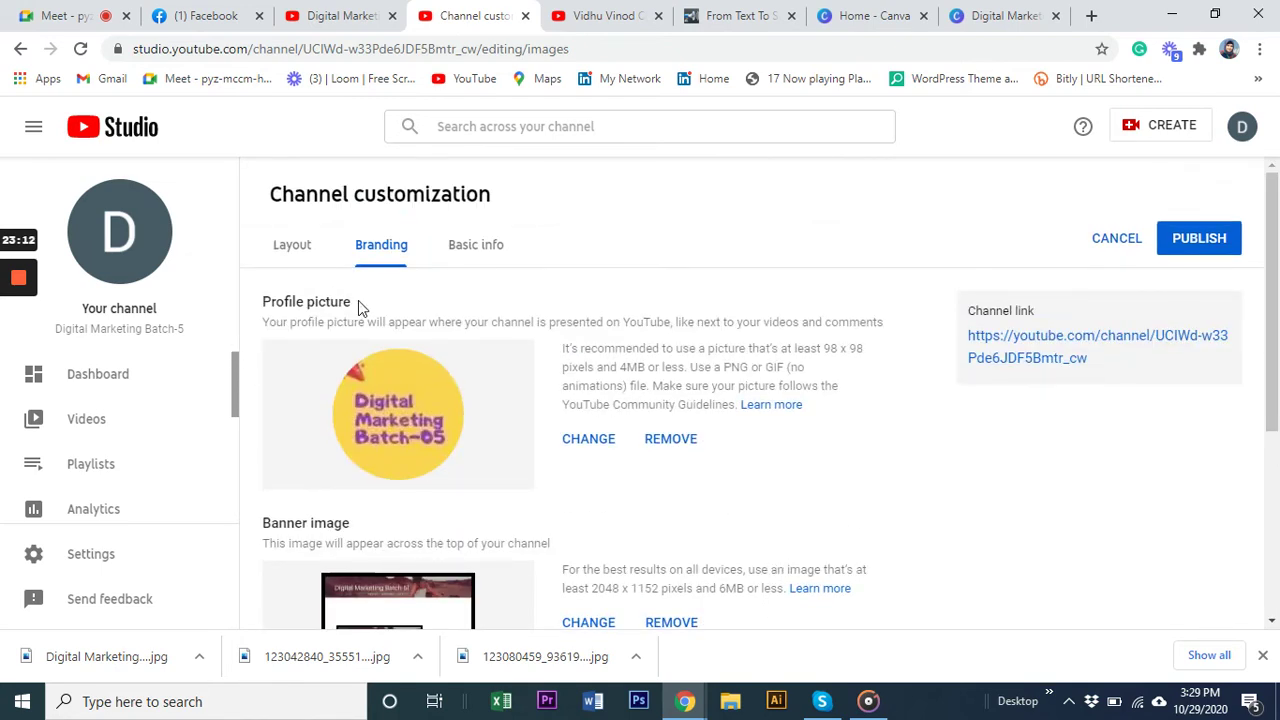
pyautogui.scroll(-1, 505, 487)
pyautogui.scroll(-1, 505, 487)
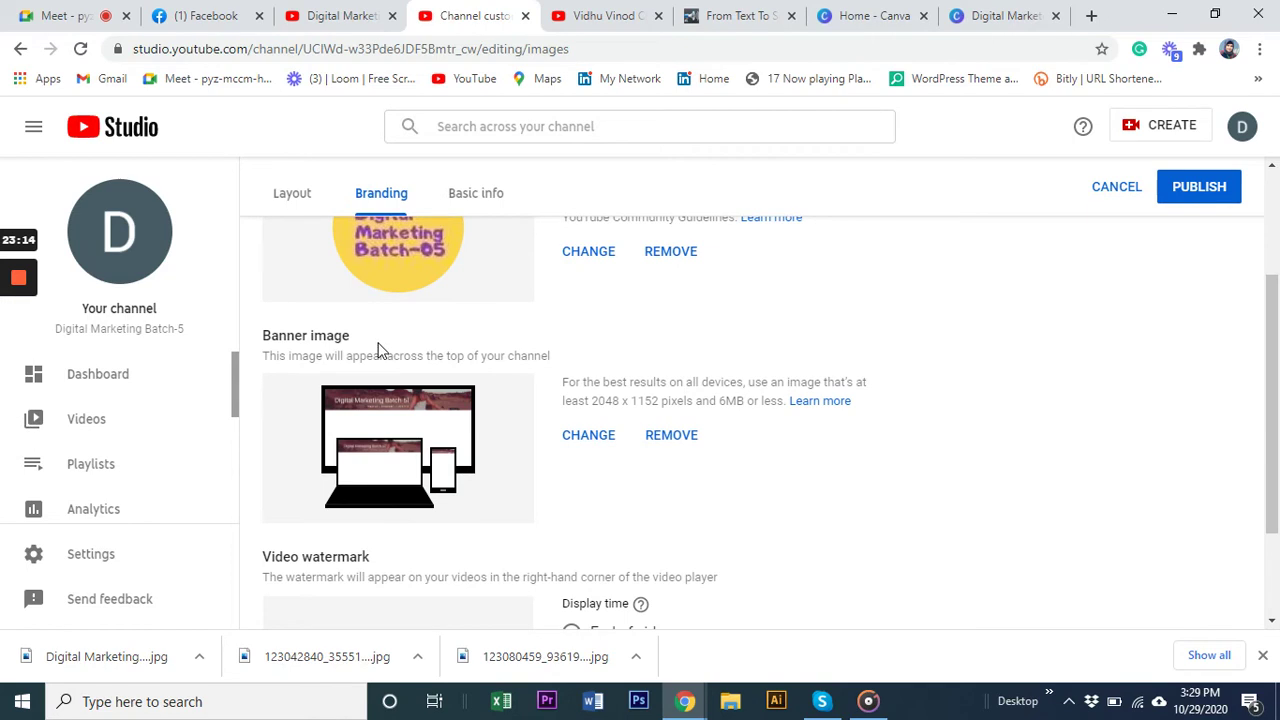
pyautogui.scroll(-1, 543, 429)
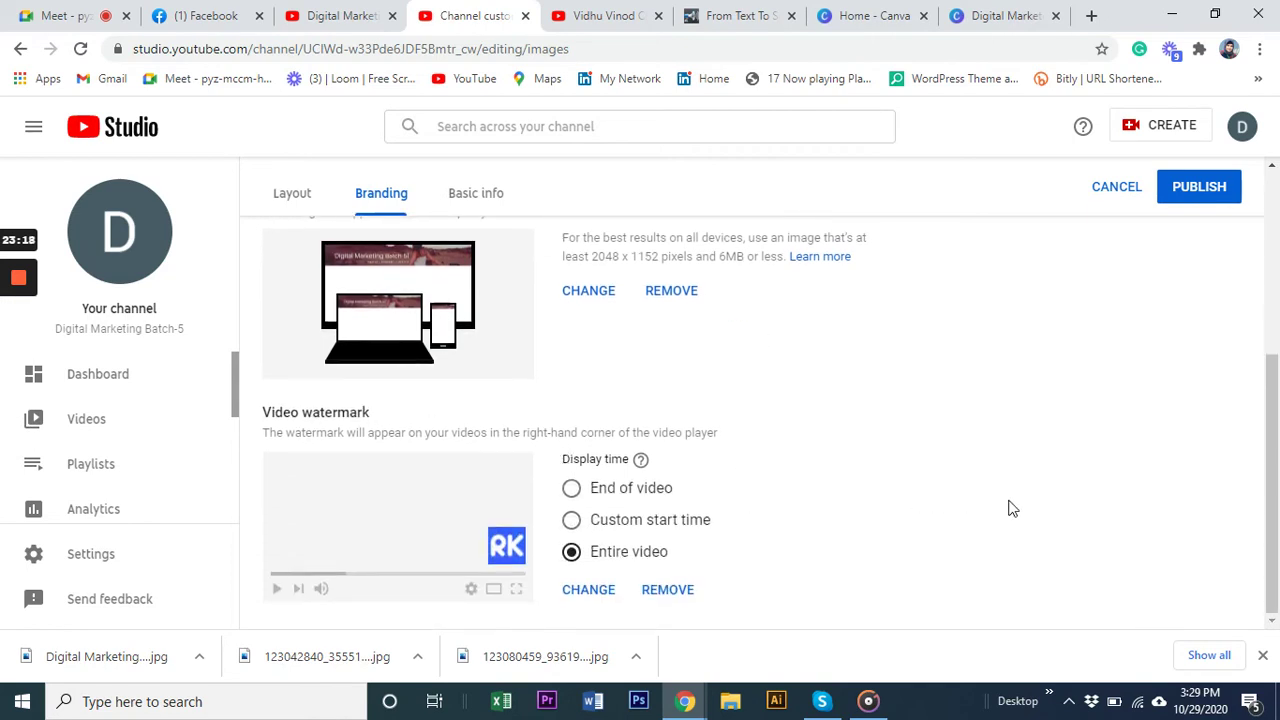
pyautogui.scroll(3, 1008, 500)
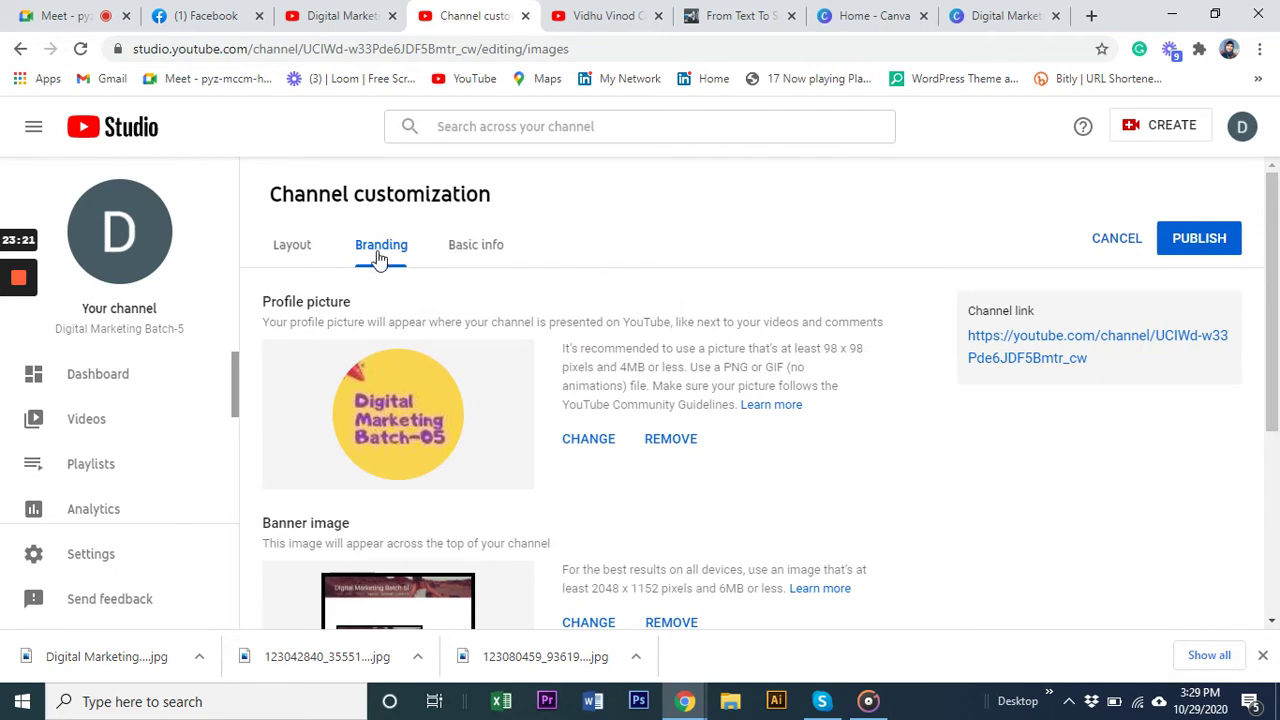
pyautogui.click(476, 249)
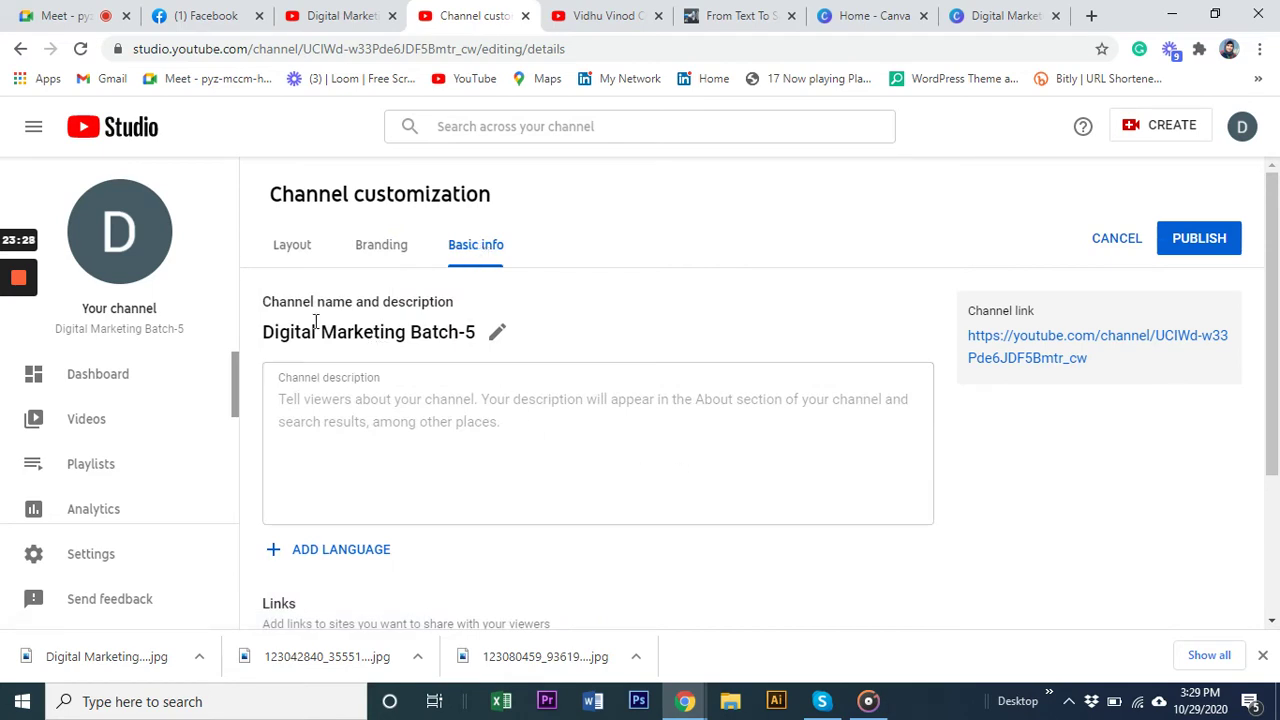
pyautogui.click(329, 401)
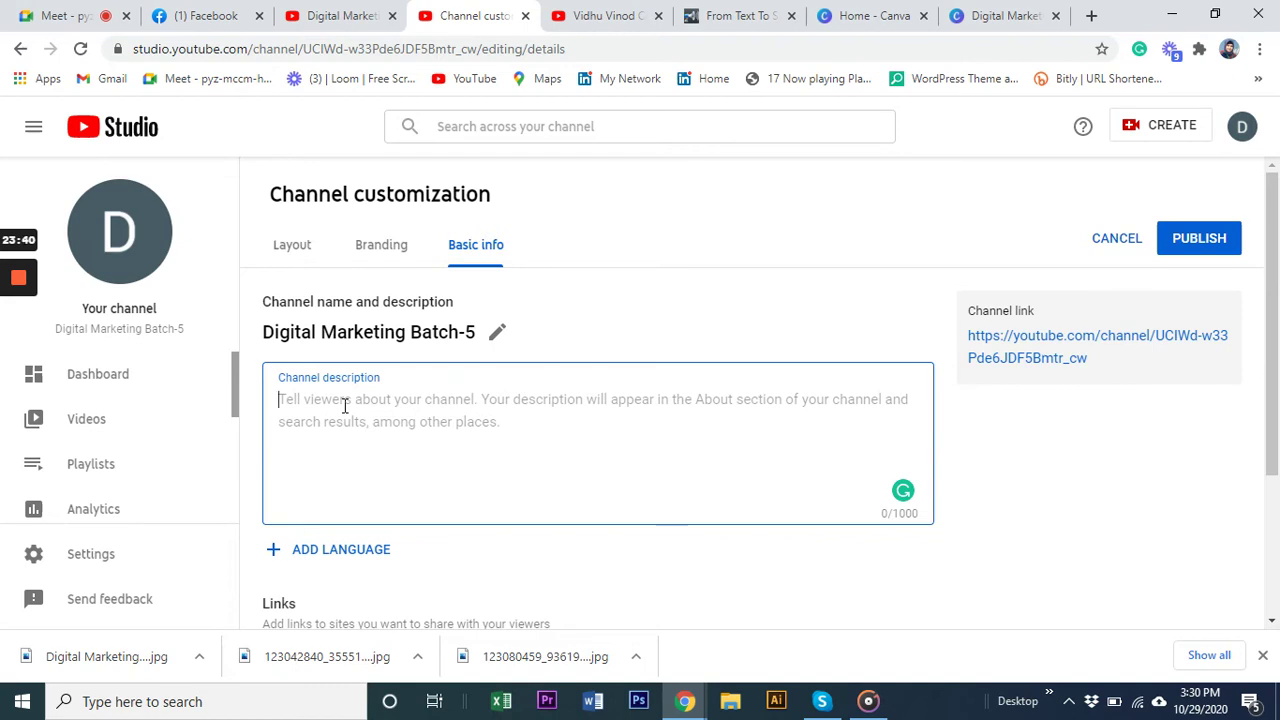
pyautogui.write('This')
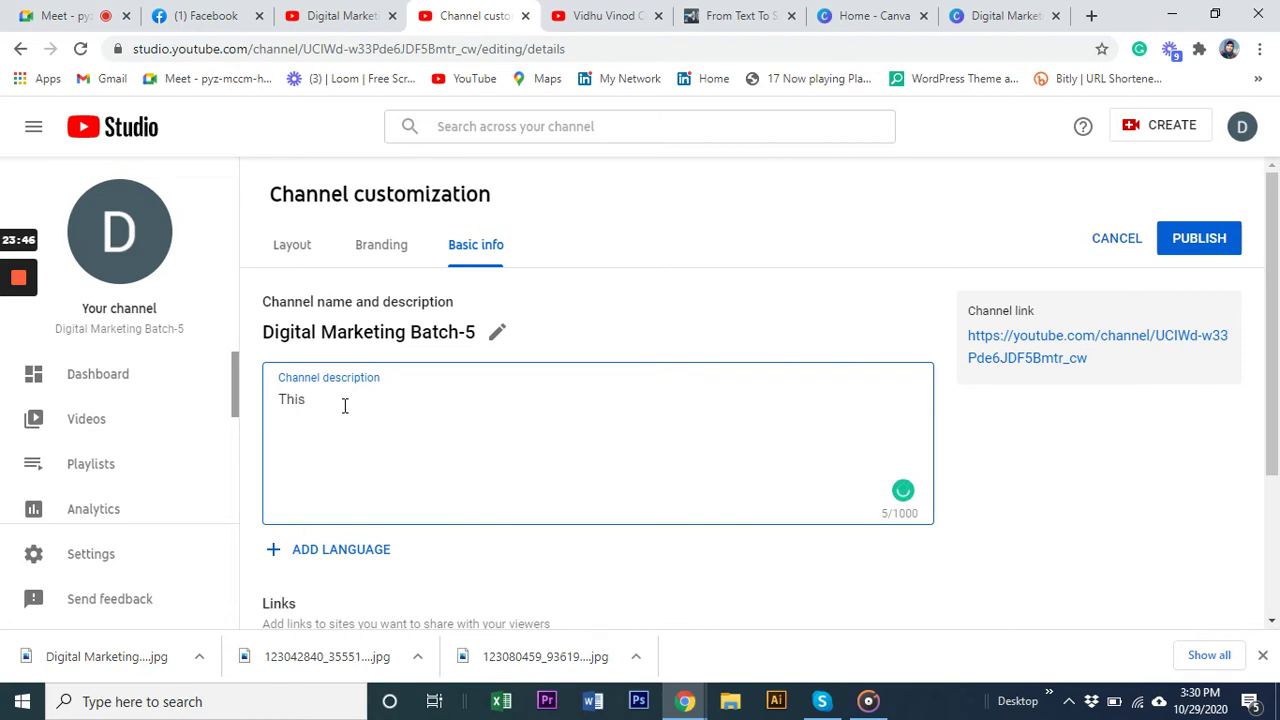
pyautogui.press('BackSpace')
pyautogui.press('BackSpace')
pyautogui.press('BackSpace')
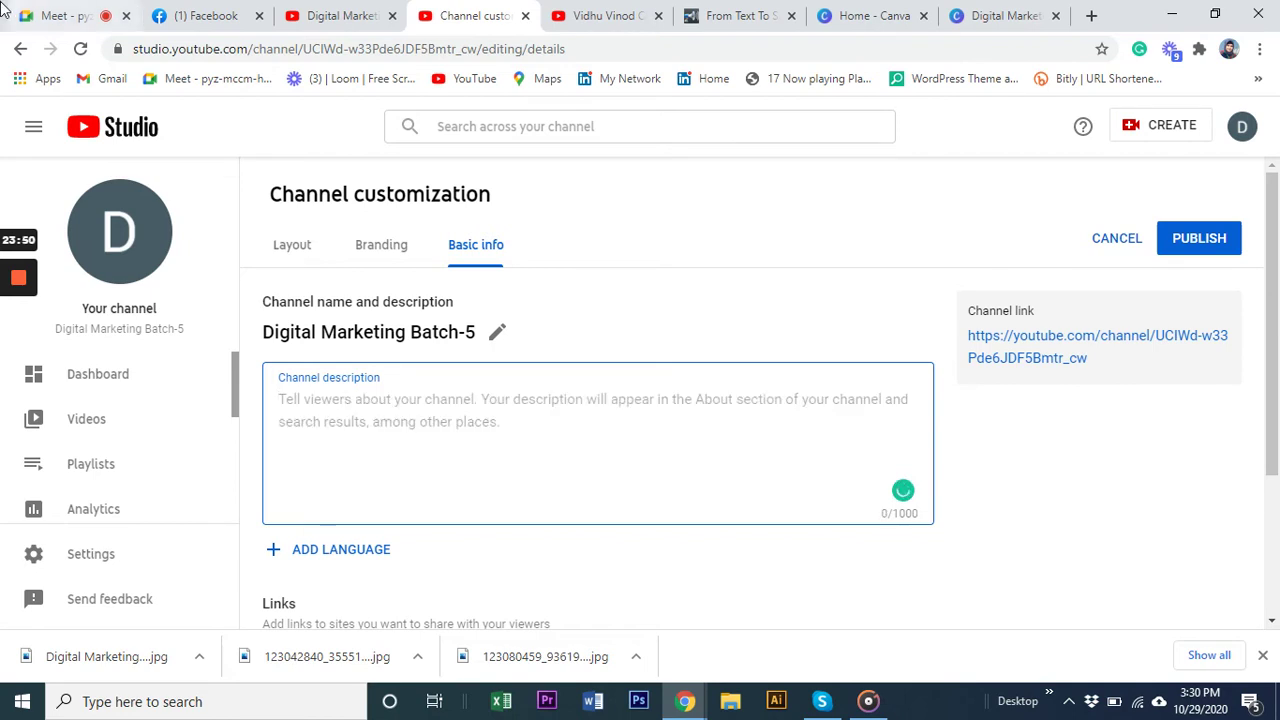
# - Switch to the Google Meet call and set the laptop's power mode to Battery saver, dismissing the presenting notification
pyautogui.click(55, 18)
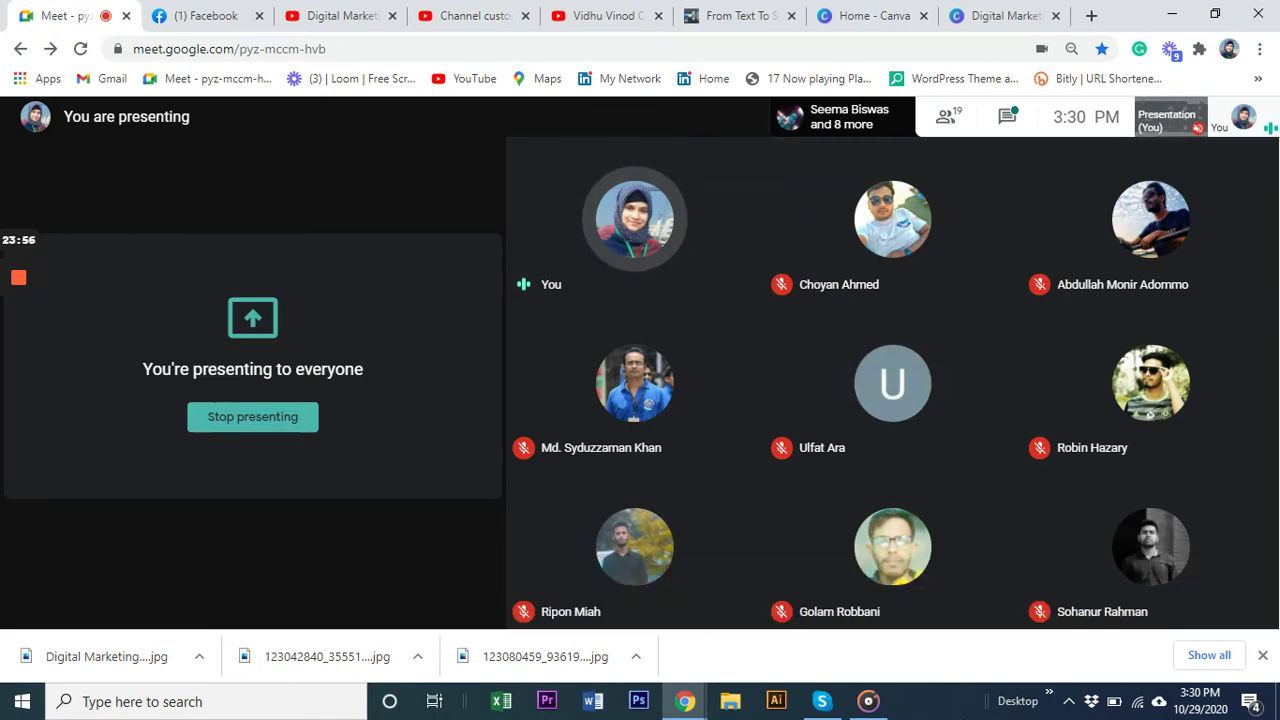
pyautogui.click(1115, 706)
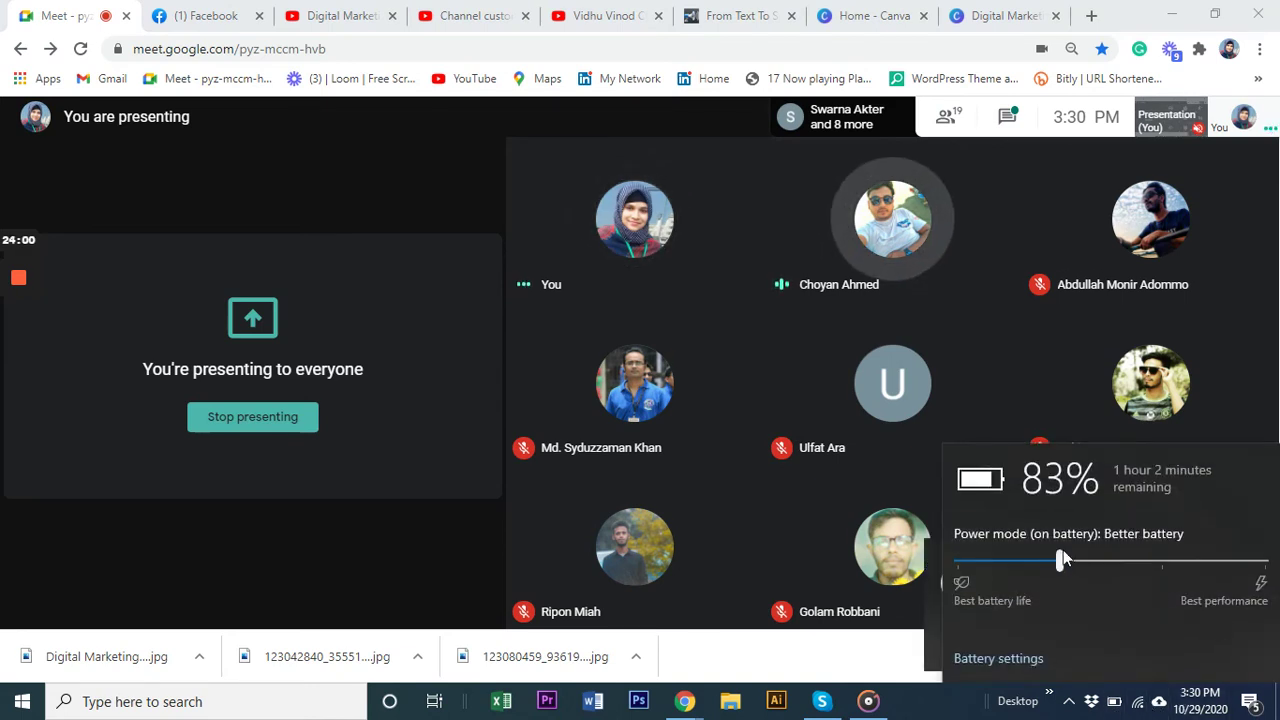
pyautogui.click(897, 570)
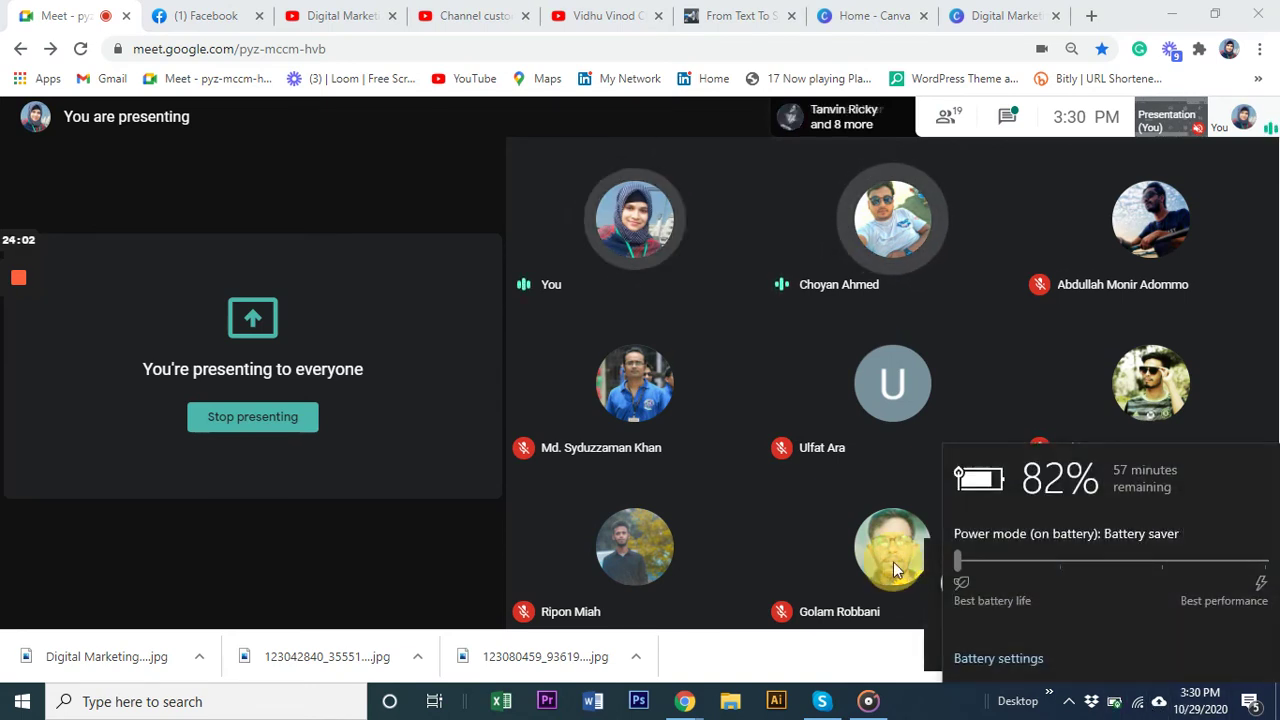
pyautogui.click(942, 712)
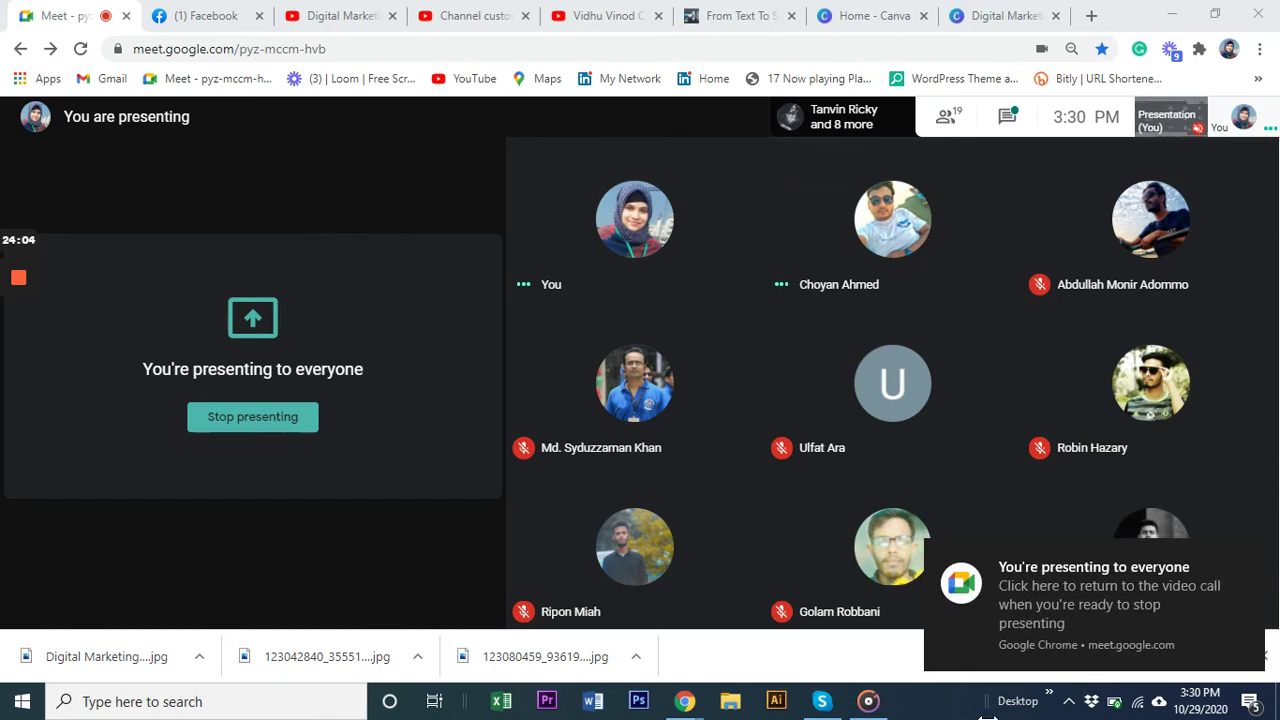
pyautogui.click(1249, 559)
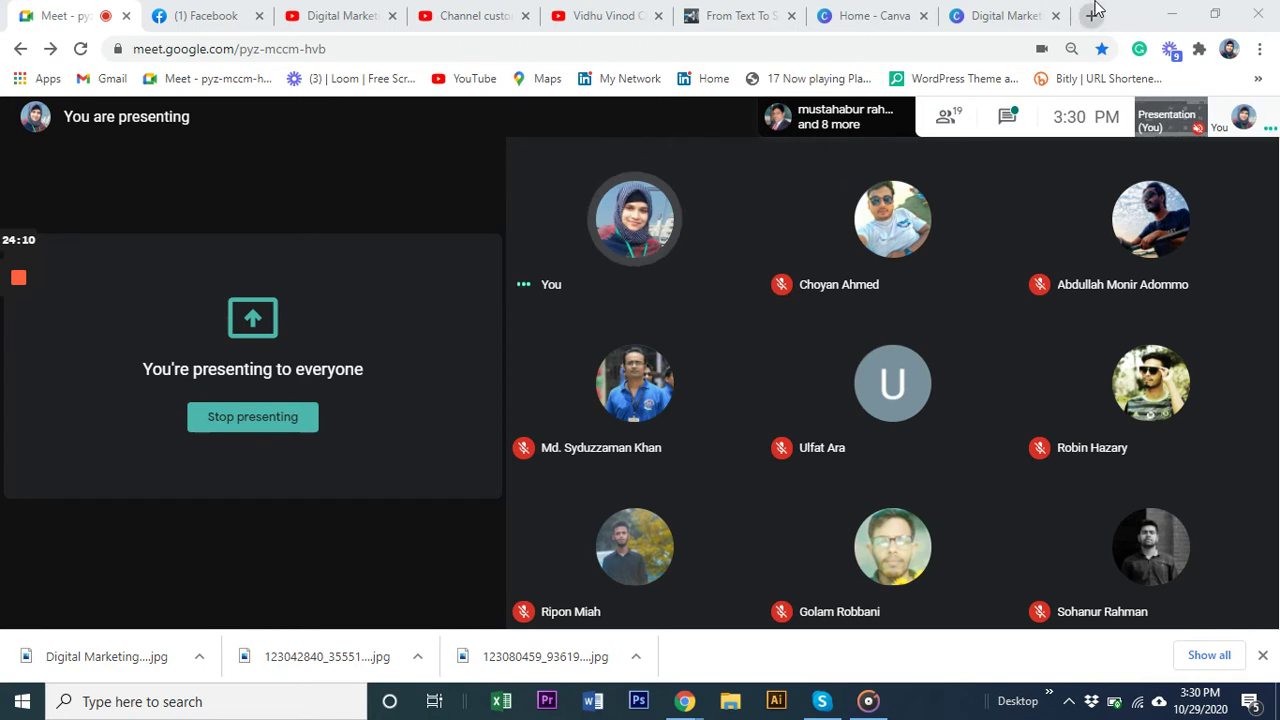
# - Check the meeting chat for new messages and close the chat
pyautogui.click(1010, 117)
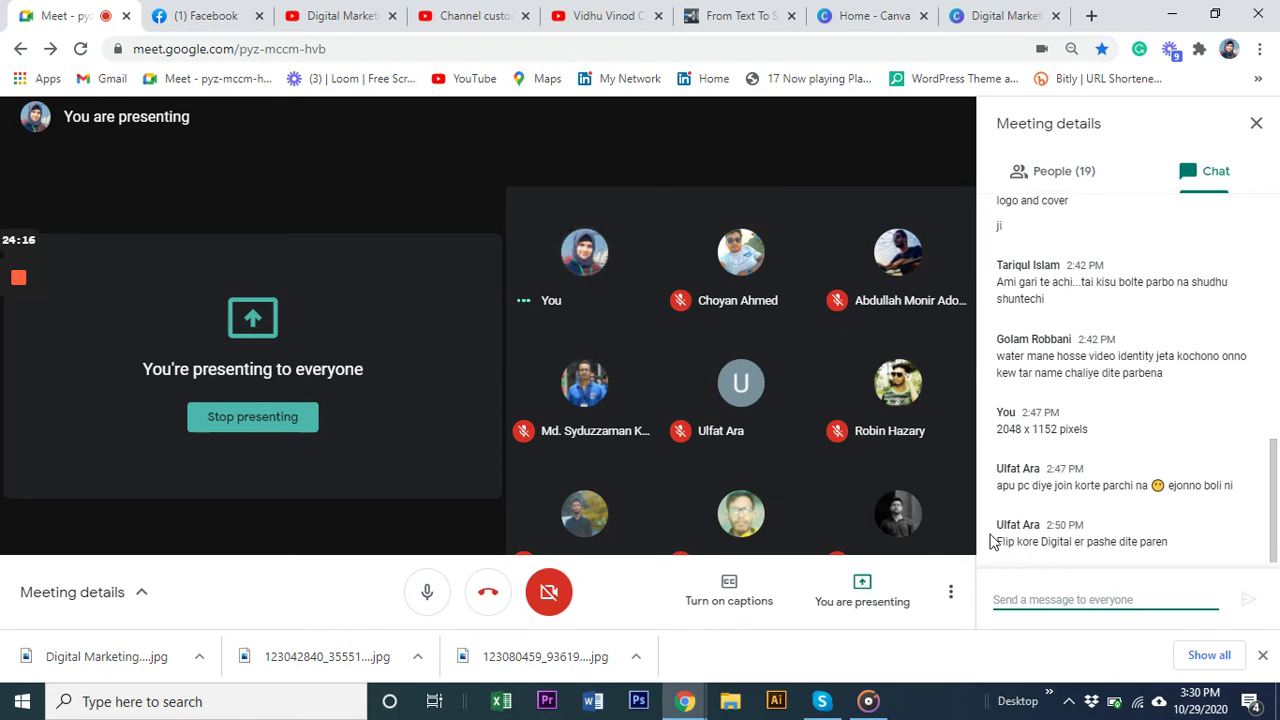
pyautogui.click(1257, 124)
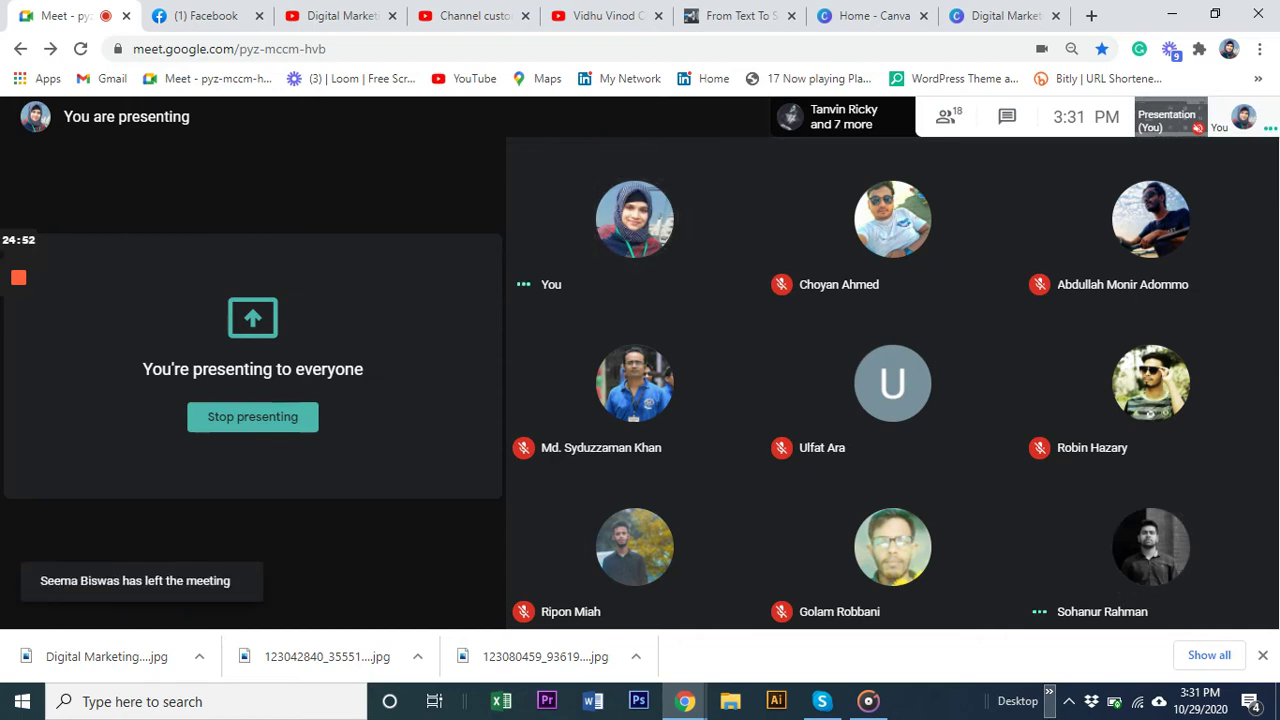
pyautogui.moveTo(244, 538)
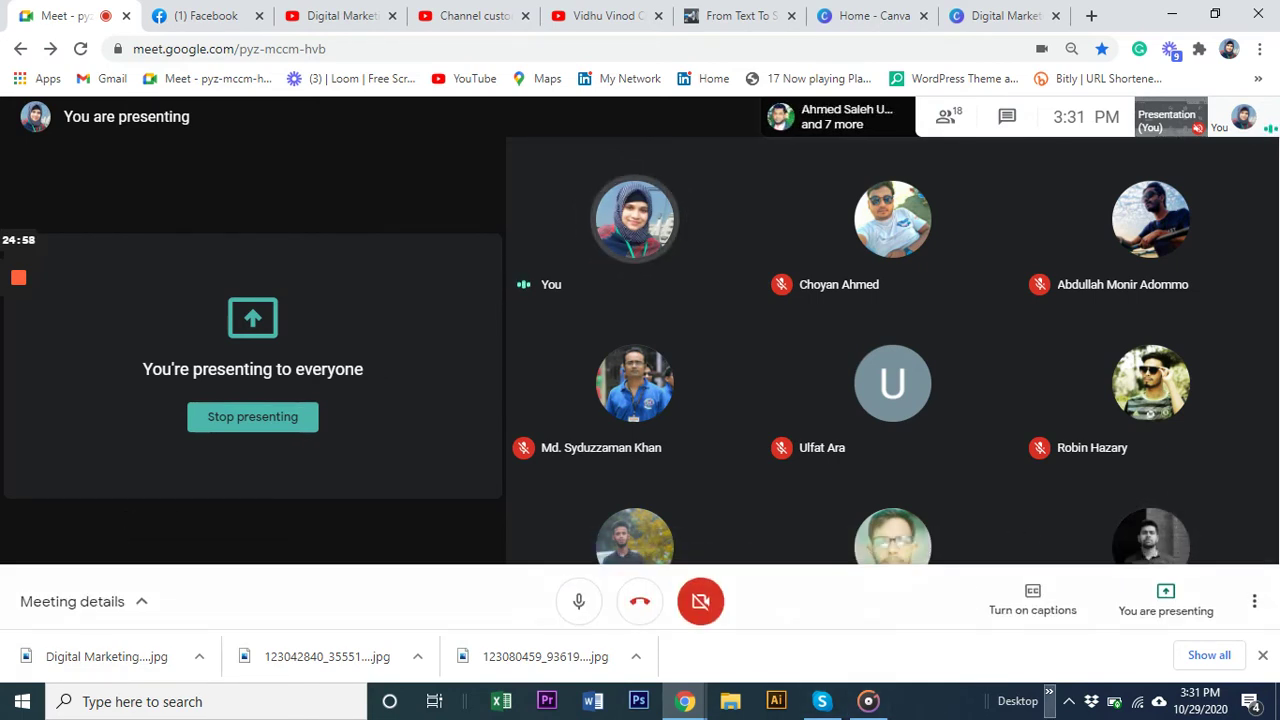
# - Switch to YouTube Studio and begin the channel description with "This is our Trial Channel. You can add your project video in here. But All of"
pyautogui.click(514, 5)
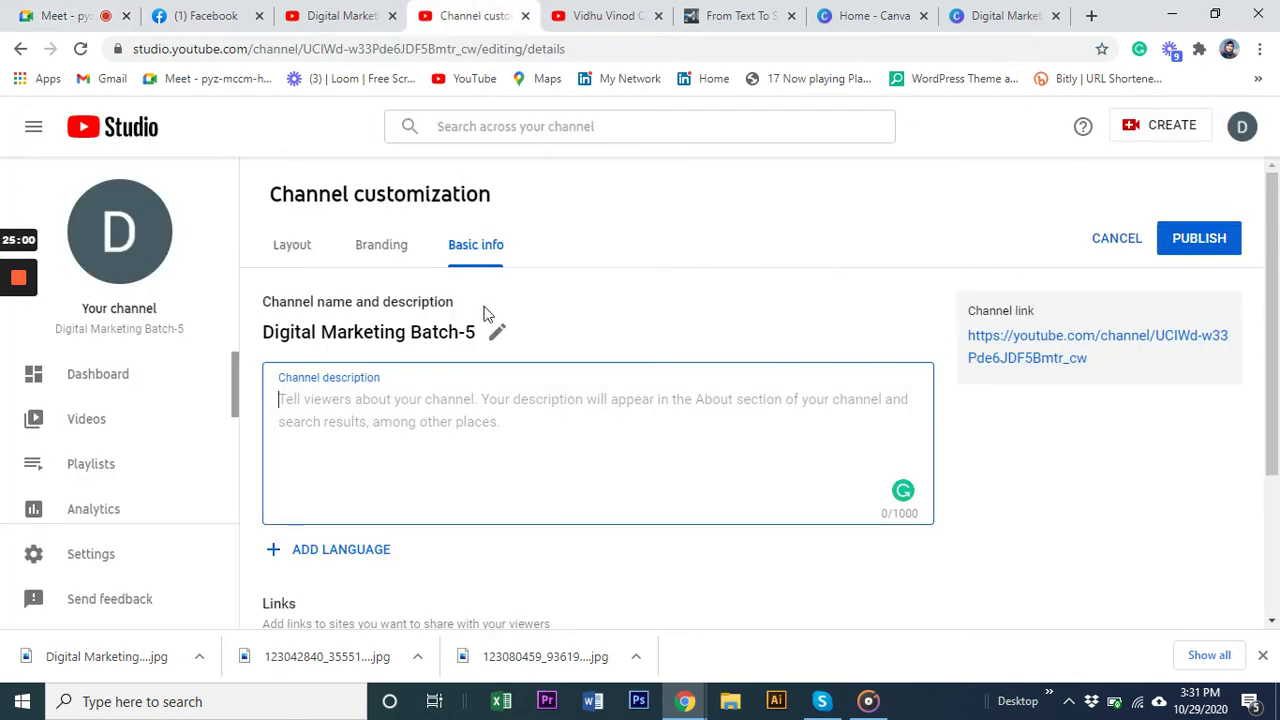
pyautogui.write('Th')
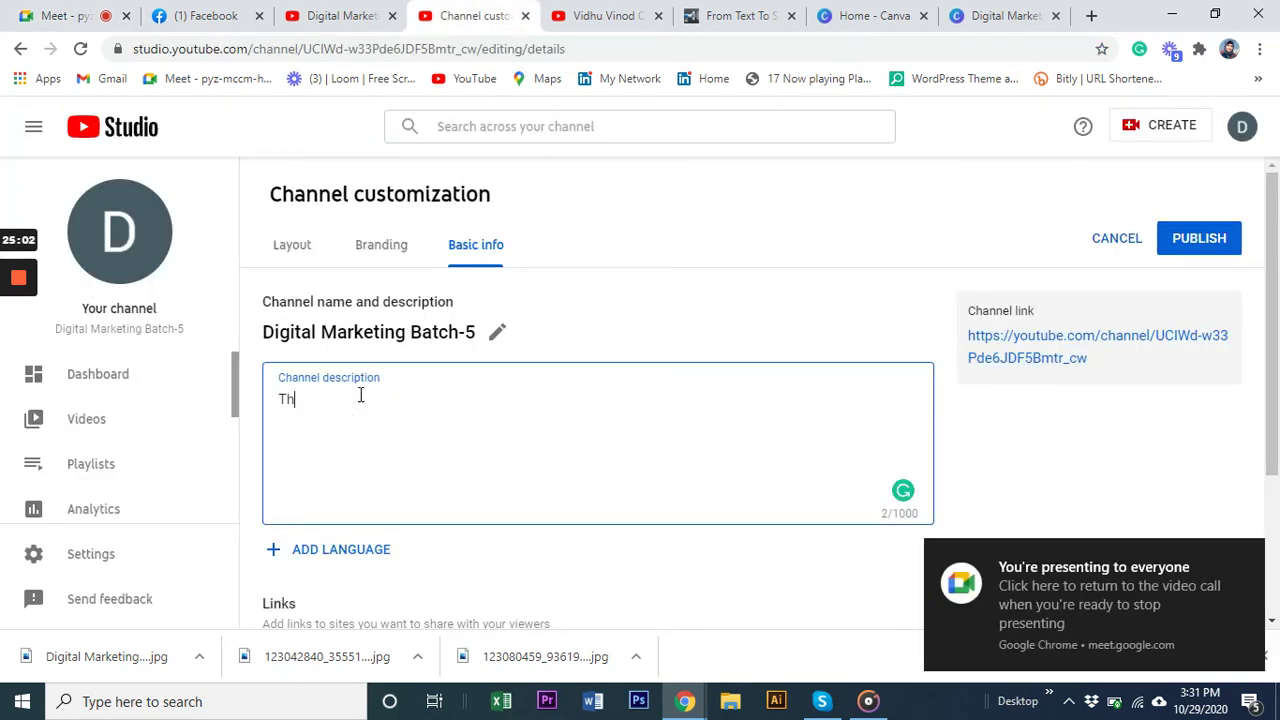
pyautogui.write('is is our ')
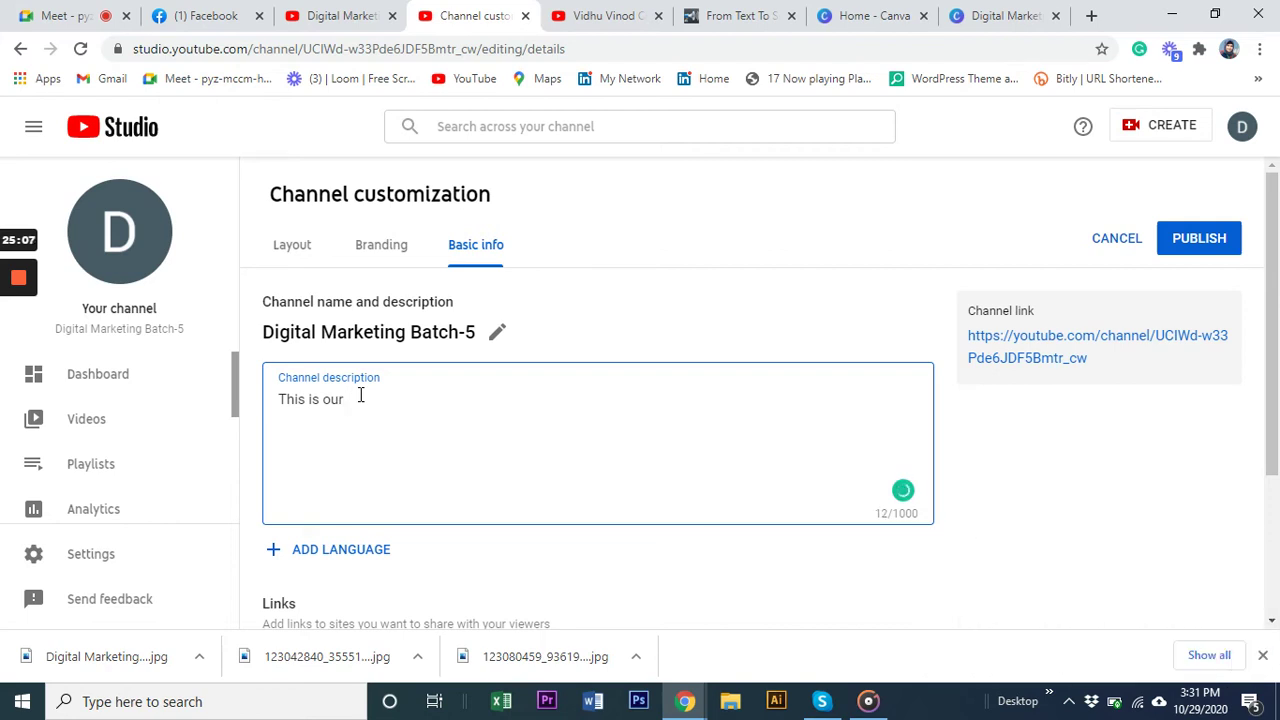
pyautogui.write('Trial Channel. Y')
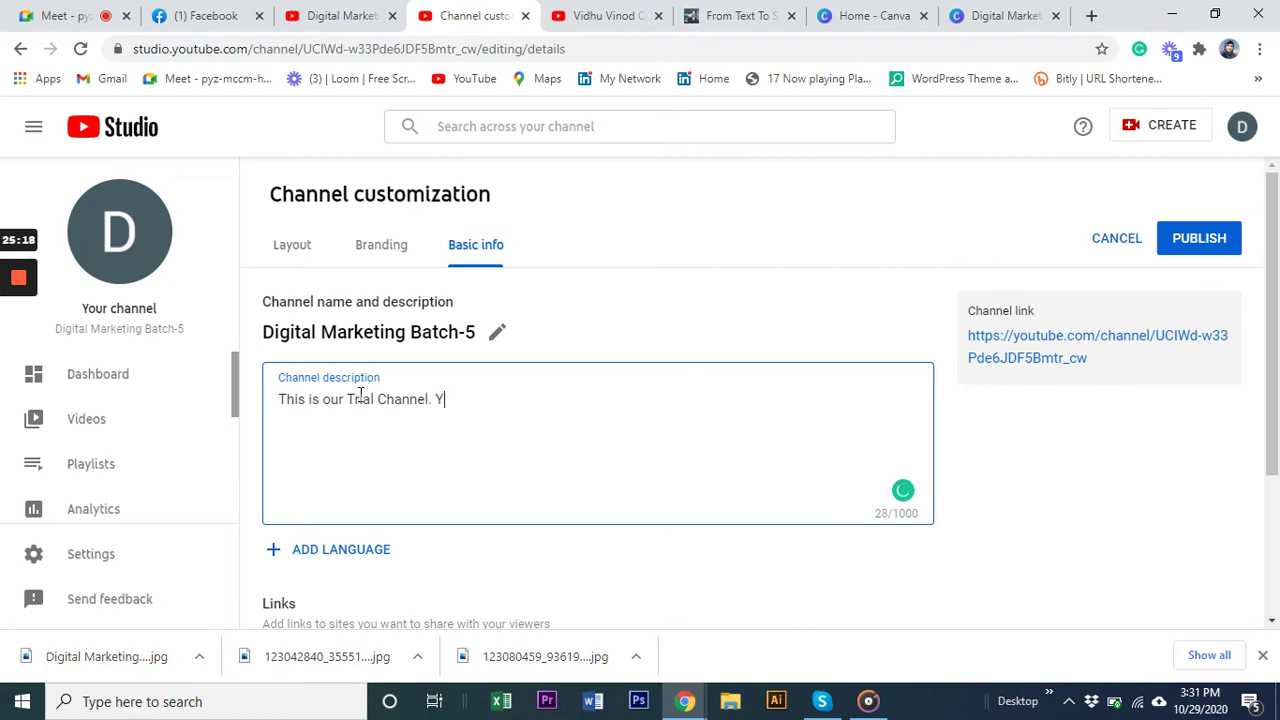
pyautogui.write('ou can add your proje')
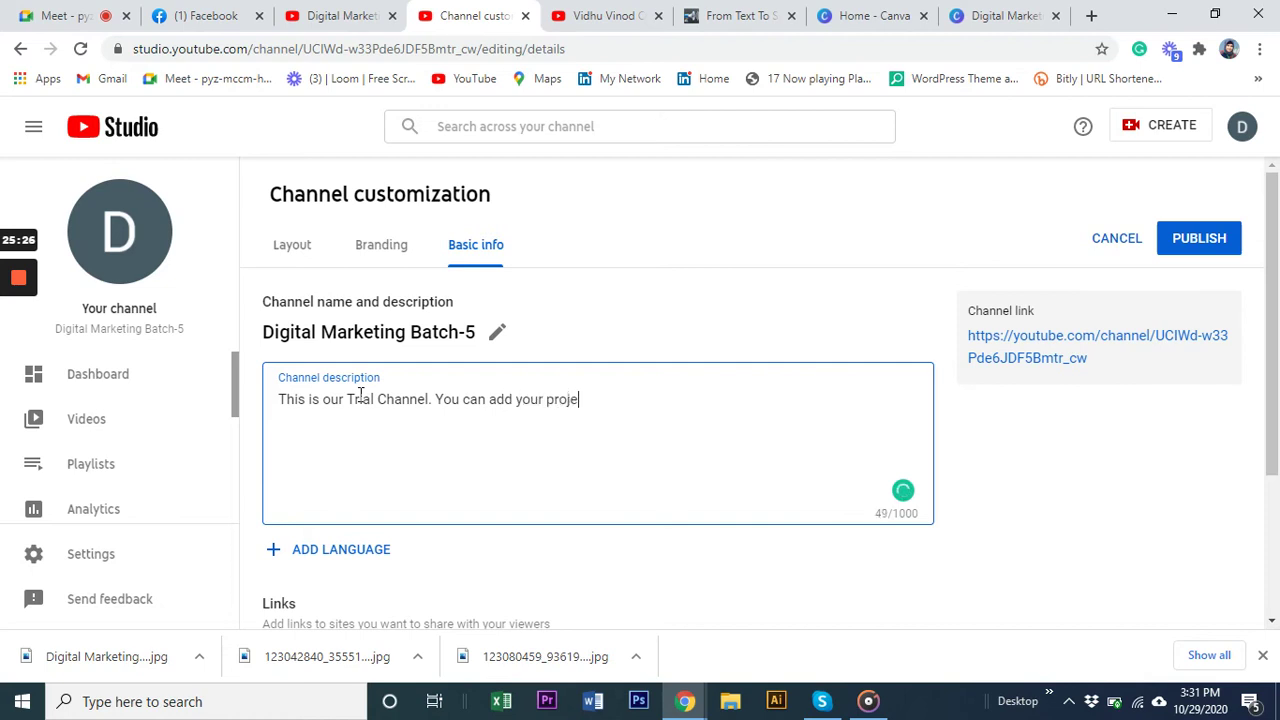
pyautogui.write('ct video in here')
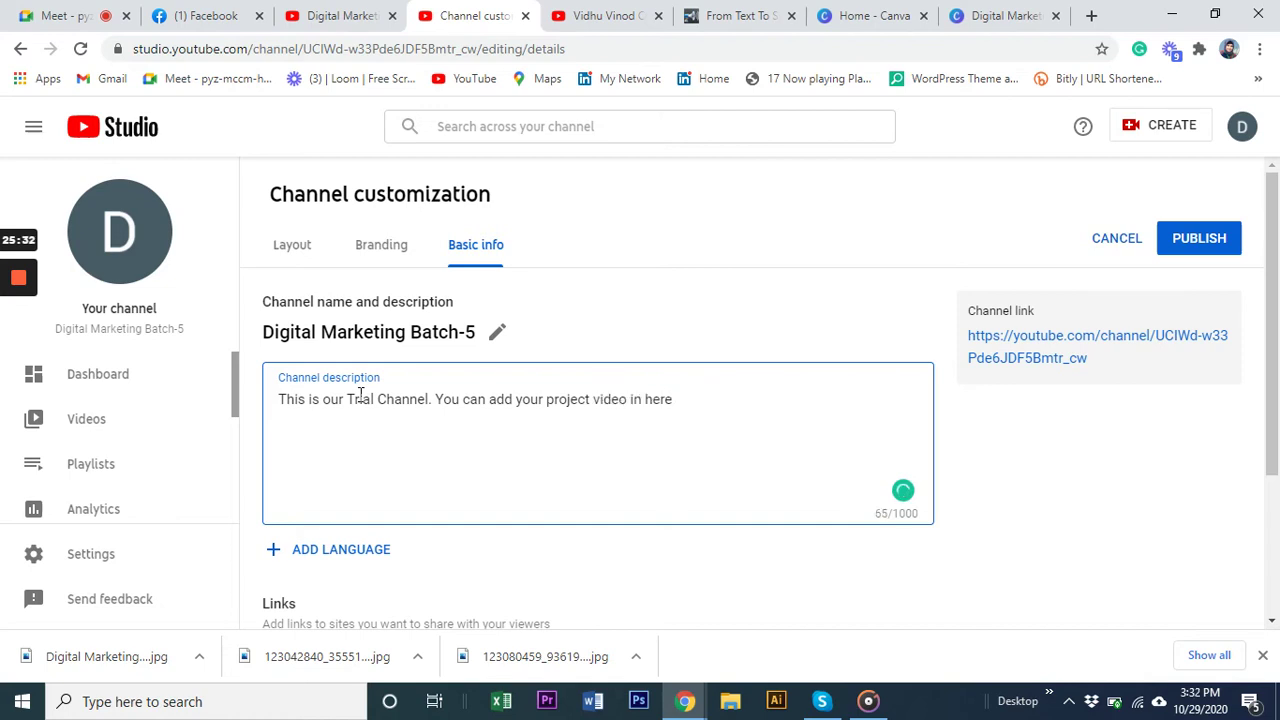
pyautogui.write('. But All of')
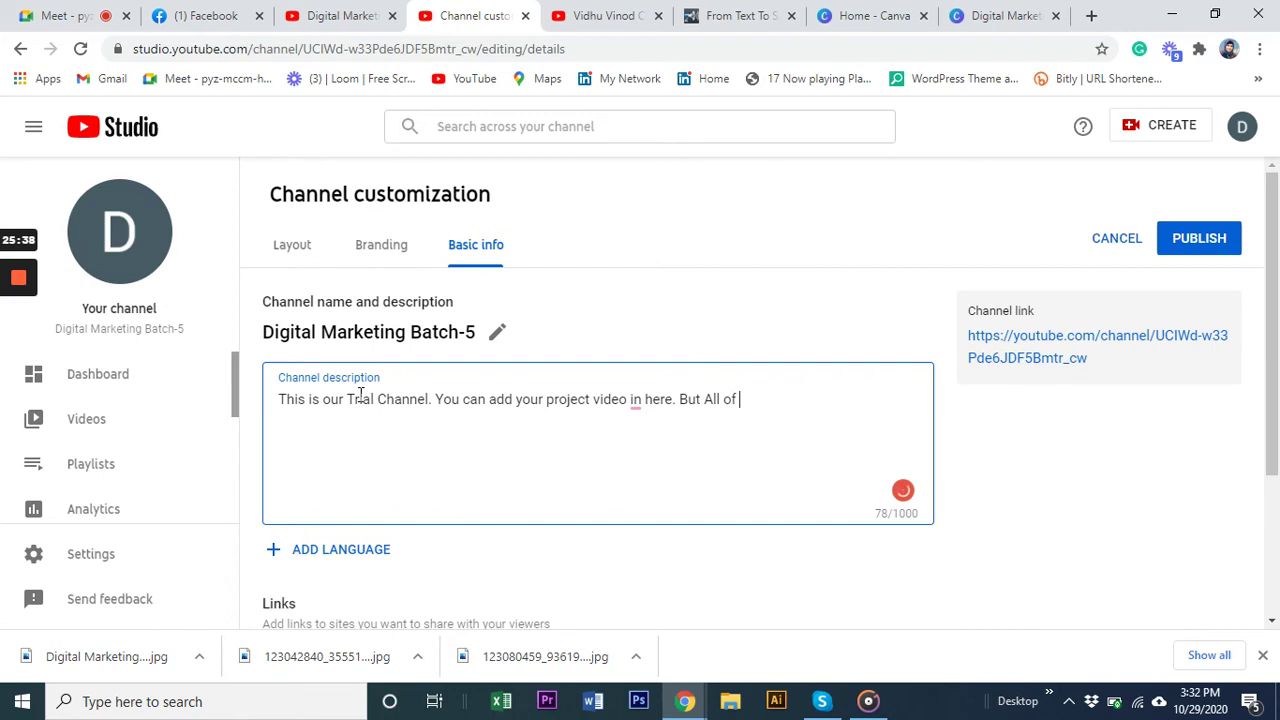
# - Continue the channel description with "you Guys so Ailsha.", correcting the mistyped words along the way
pyautogui.write(' you Guuys')
pyautogui.press('BackSpace')
pyautogui.press('BackSpace')
pyautogui.press('BackSpace')
pyautogui.write('ys so alse')
pyautogui.press('BackSpace')
pyautogui.press('BackSpace')
pyautogui.press('BackSpace')
pyautogui.press('BackSpace')
pyautogui.write('All')
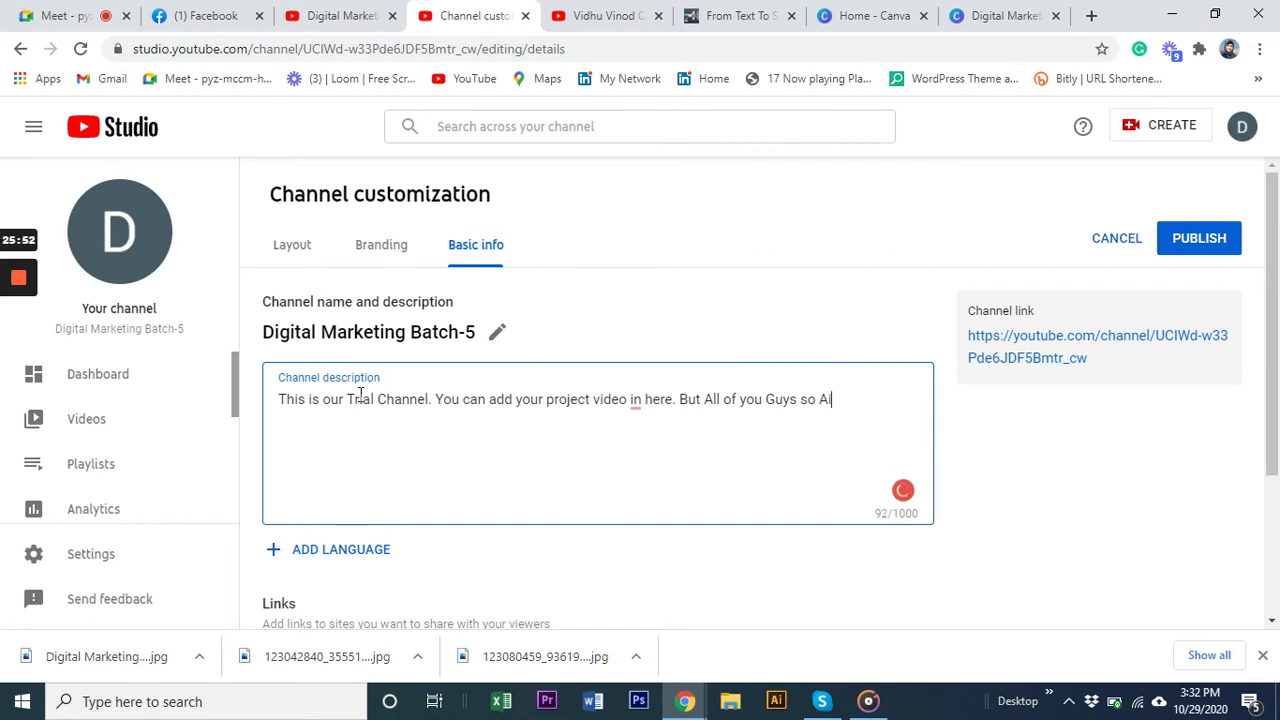
pyautogui.write('sha.')
# - Accept the suggestion removing "in" before "here" and delete the extra period after "Ailsha"
pyautogui.moveTo(638, 401)
pyautogui.click(637, 451)
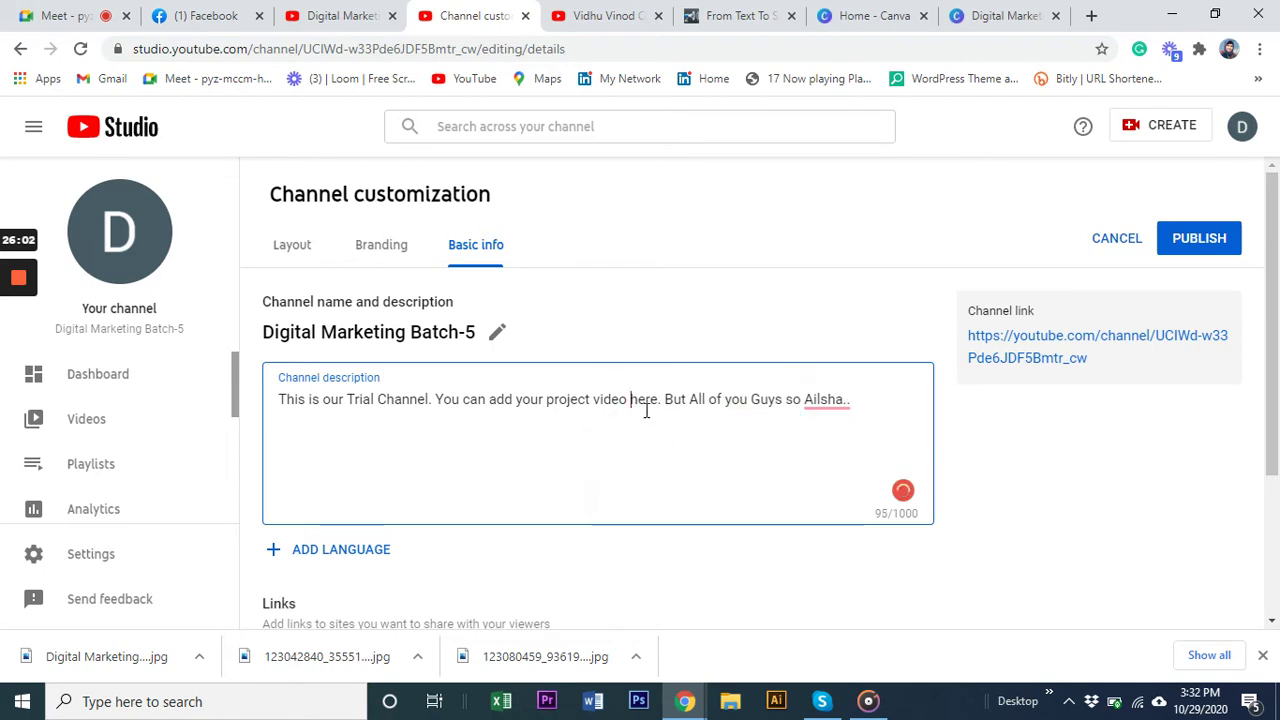
pyautogui.moveTo(818, 400)
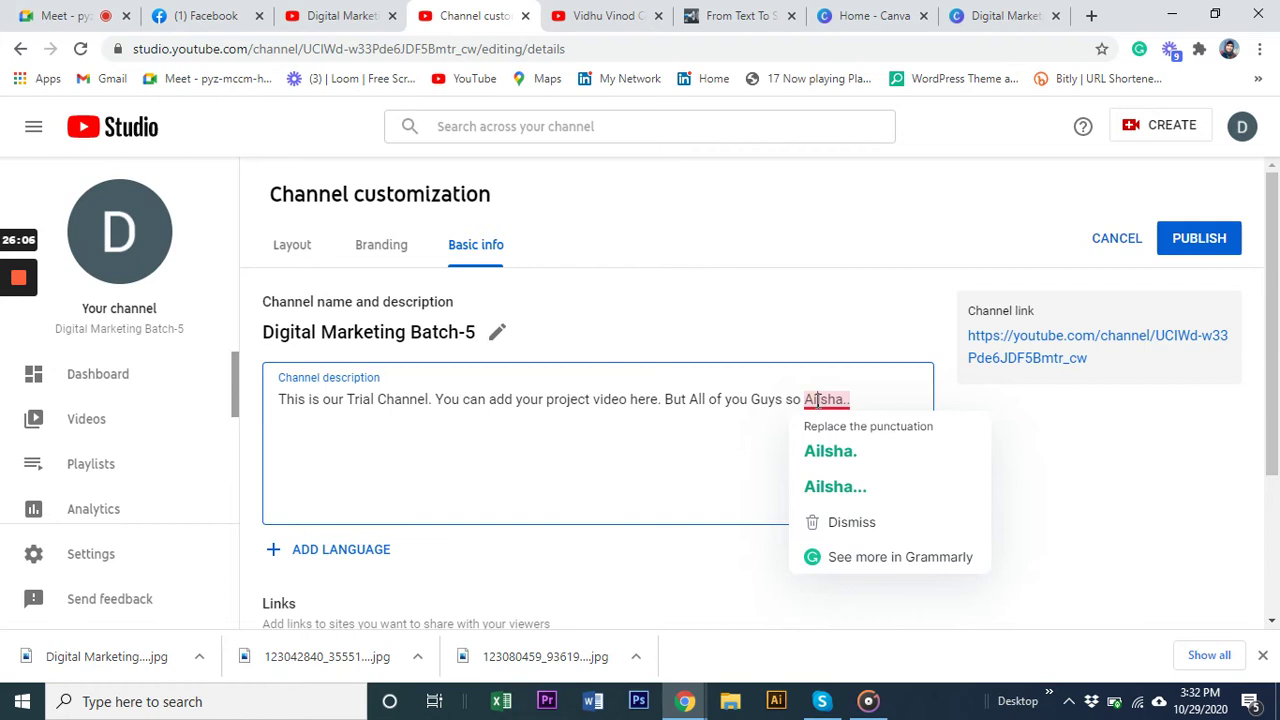
pyautogui.press('BackSpace')
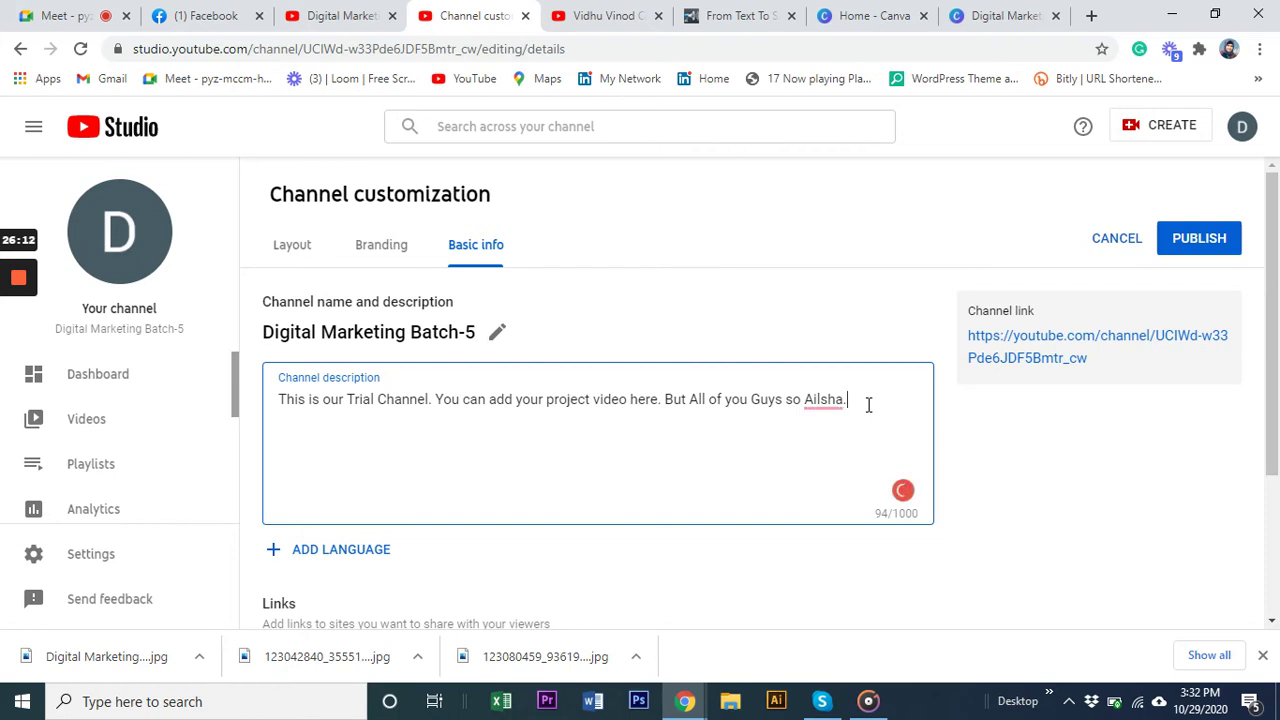
# - Add the sentence "Don't do that again." to the channel description and accept the suggestion removing the duplicated "that"
pyautogui.write("Don't do that")
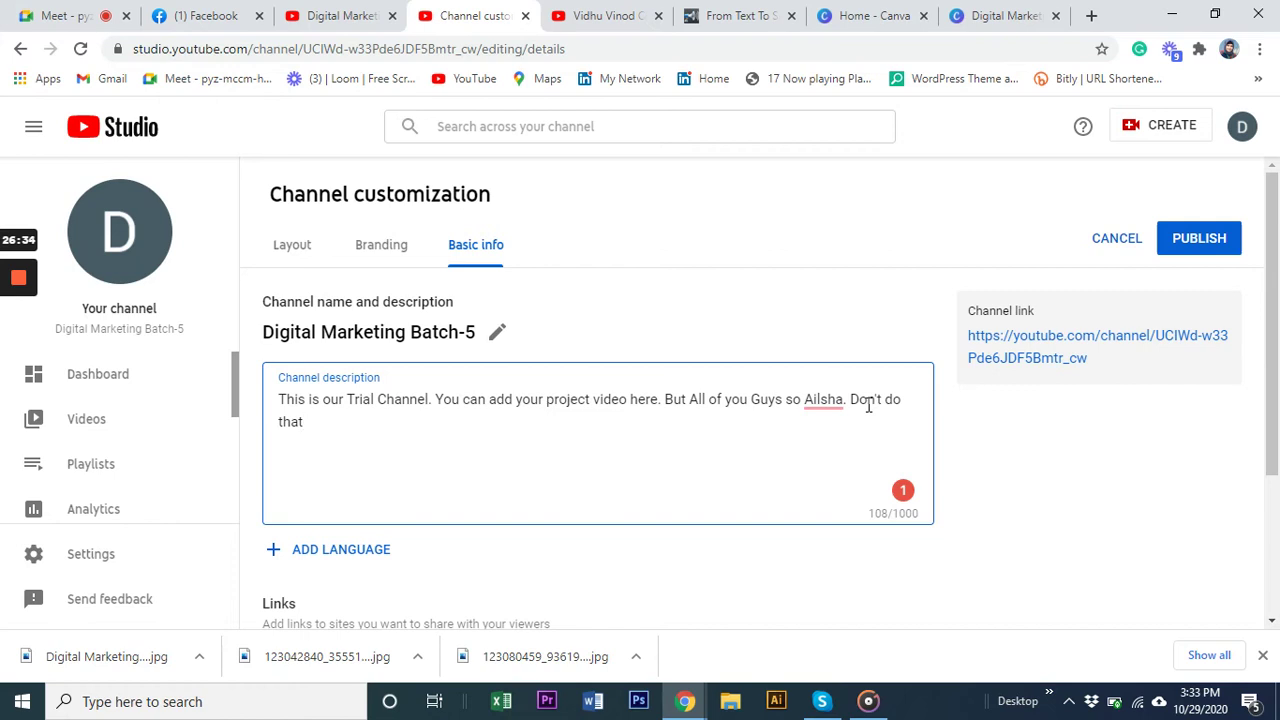
pyautogui.write('that again.')
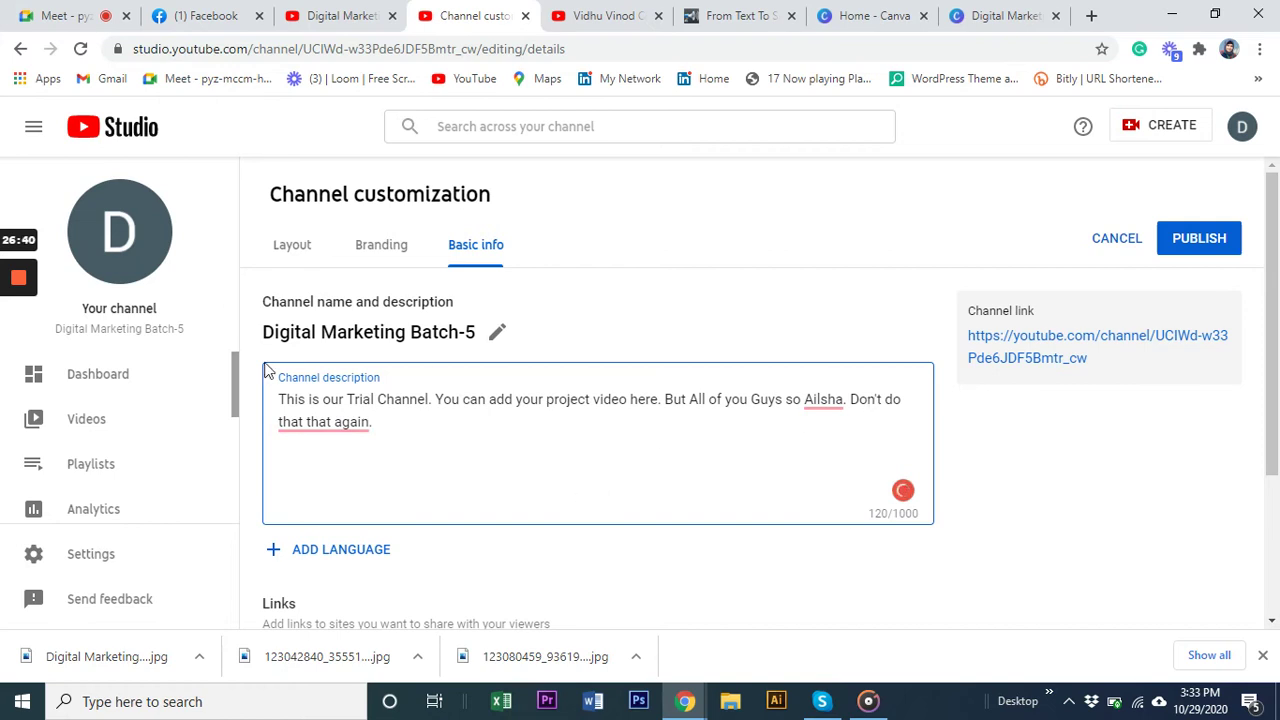
pyautogui.moveTo(309, 434)
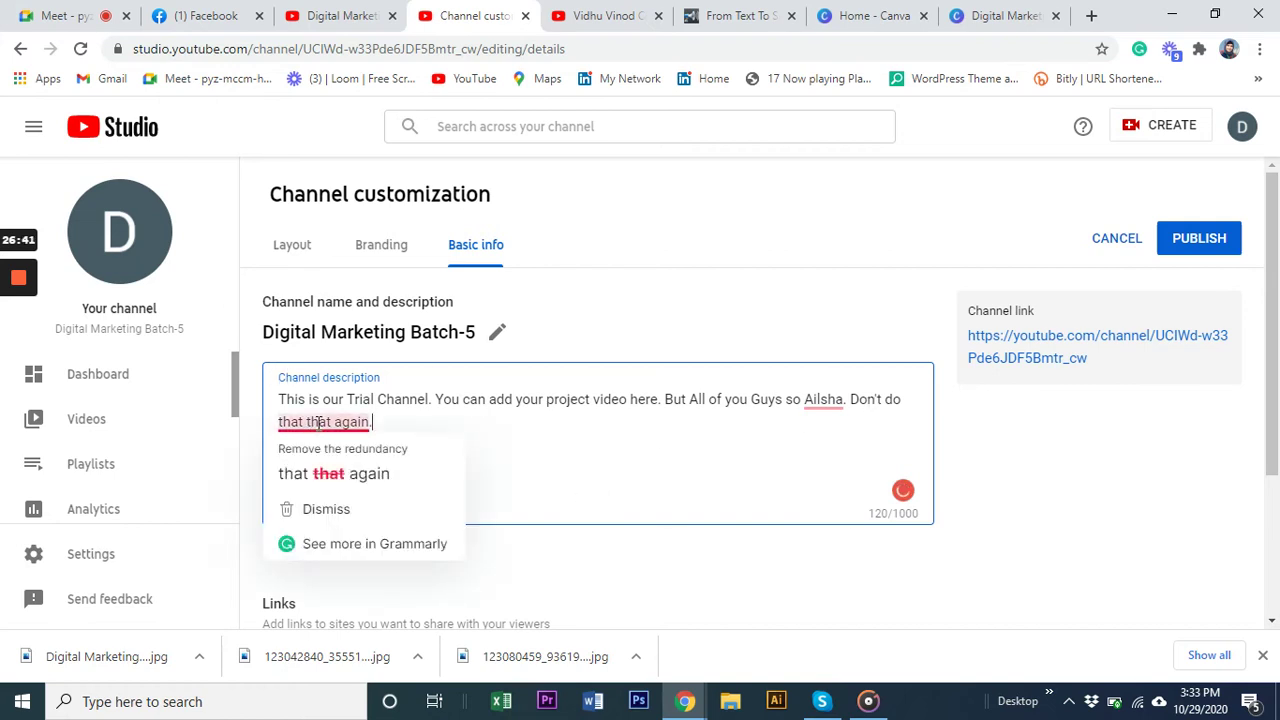
pyautogui.click(352, 465)
pyautogui.click(360, 428)
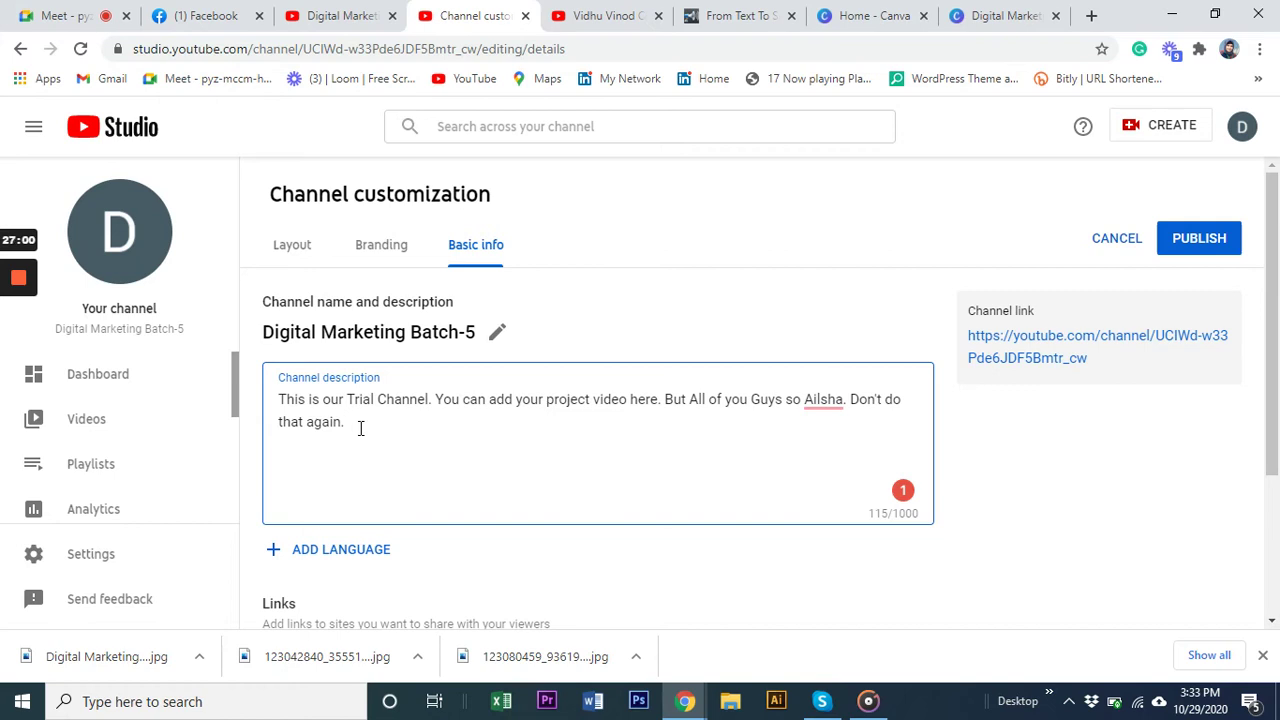
# - Switch to the Google Meet call, read the latest chat message and close the chat
pyautogui.click(50, 12)
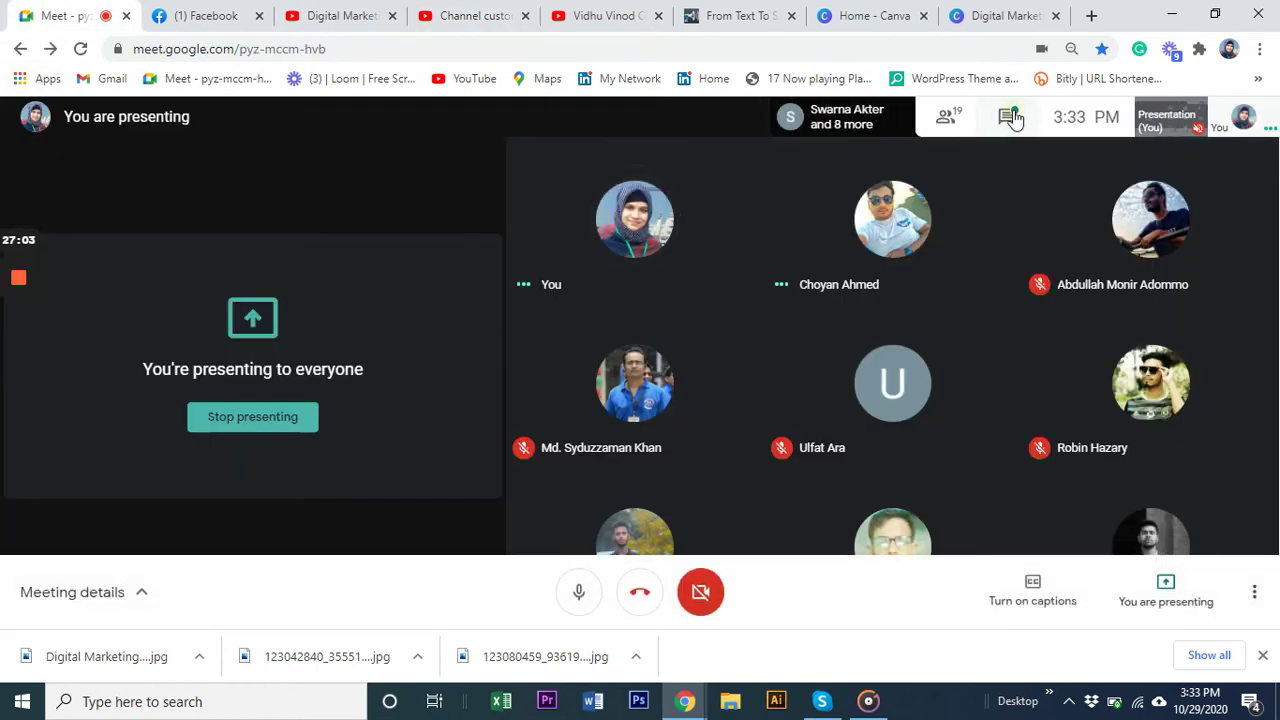
pyautogui.click(1013, 117)
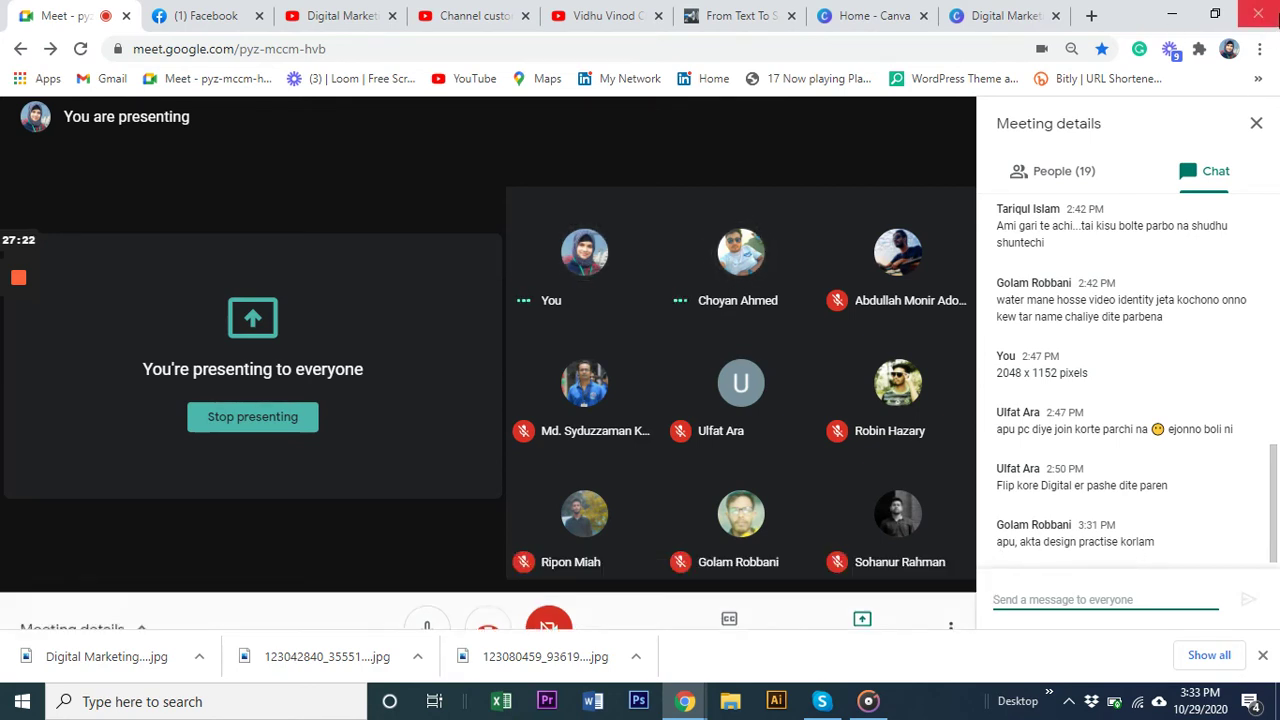
pyautogui.click(1256, 123)
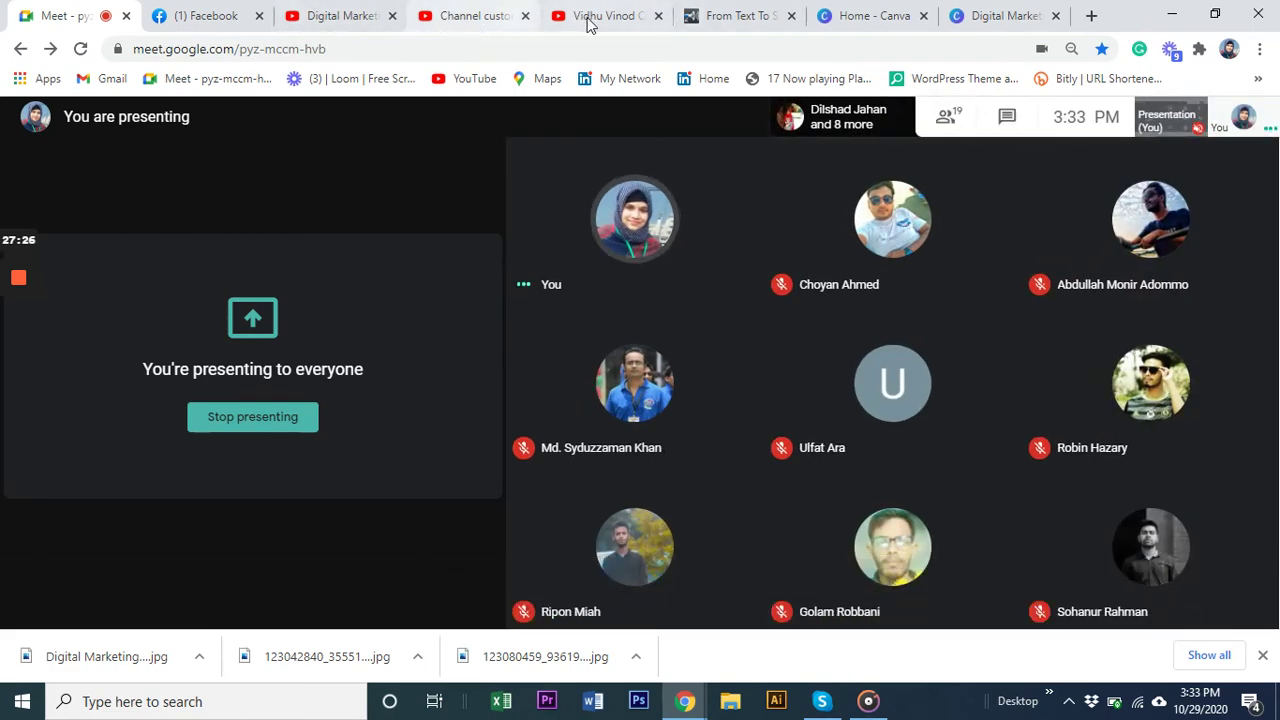
# - Switch back to YouTube Studio and review the channel description, Links and Contact info sections
pyautogui.click(577, 15)
pyautogui.click(438, 15)
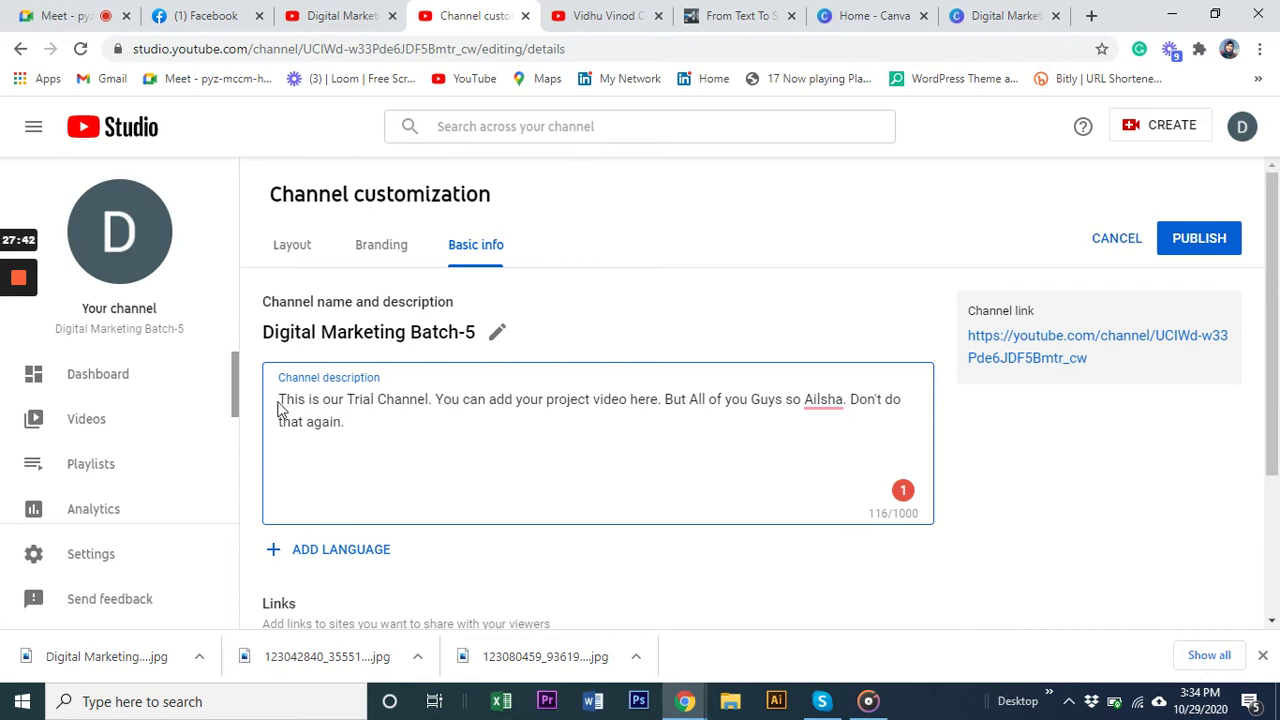
pyautogui.moveTo(280, 400); pyautogui.dragTo(380, 463)
pyautogui.click(383, 464)
pyautogui.scroll(-2, 643, 434)
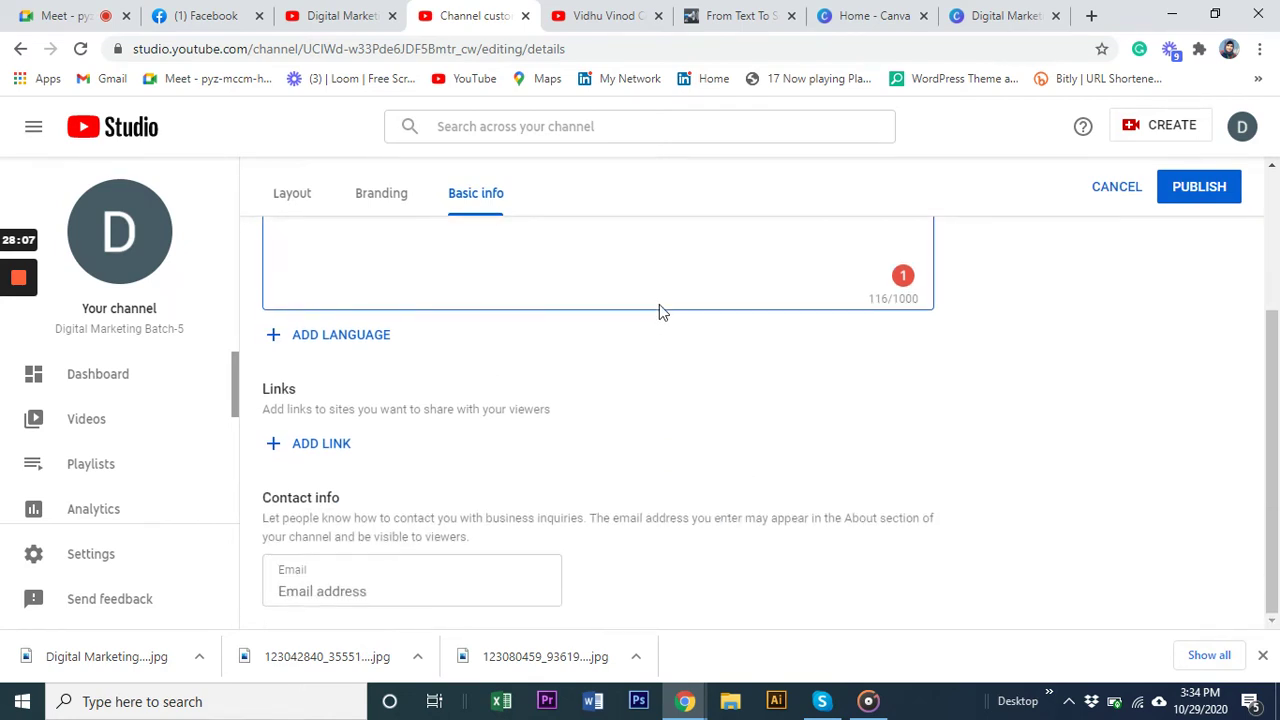
# - Copy the whole channel description and paste it repeatedly after itself until the text exceeds the 1000-character limit
pyautogui.scroll(1, 521, 290)
pyautogui.moveTo(363, 297); pyautogui.dragTo(273, 293)
pyautogui.hotkey('ctrl', 'c')
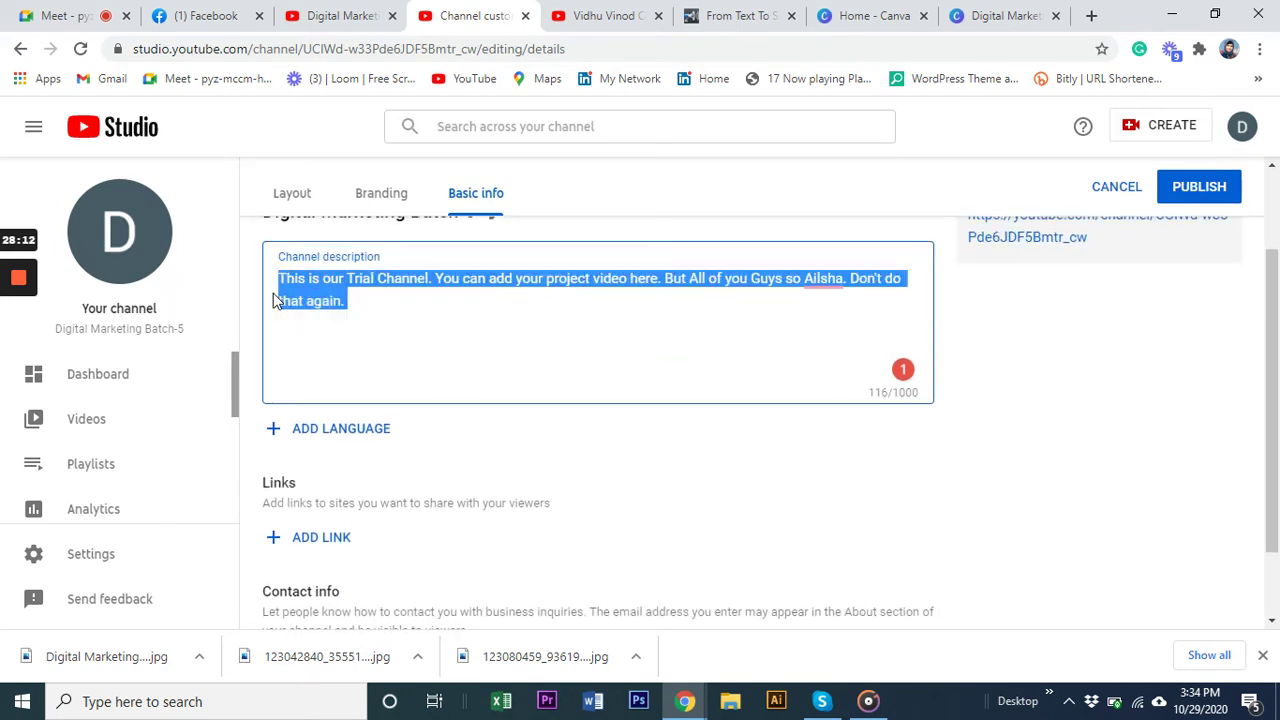
pyautogui.click(364, 291)
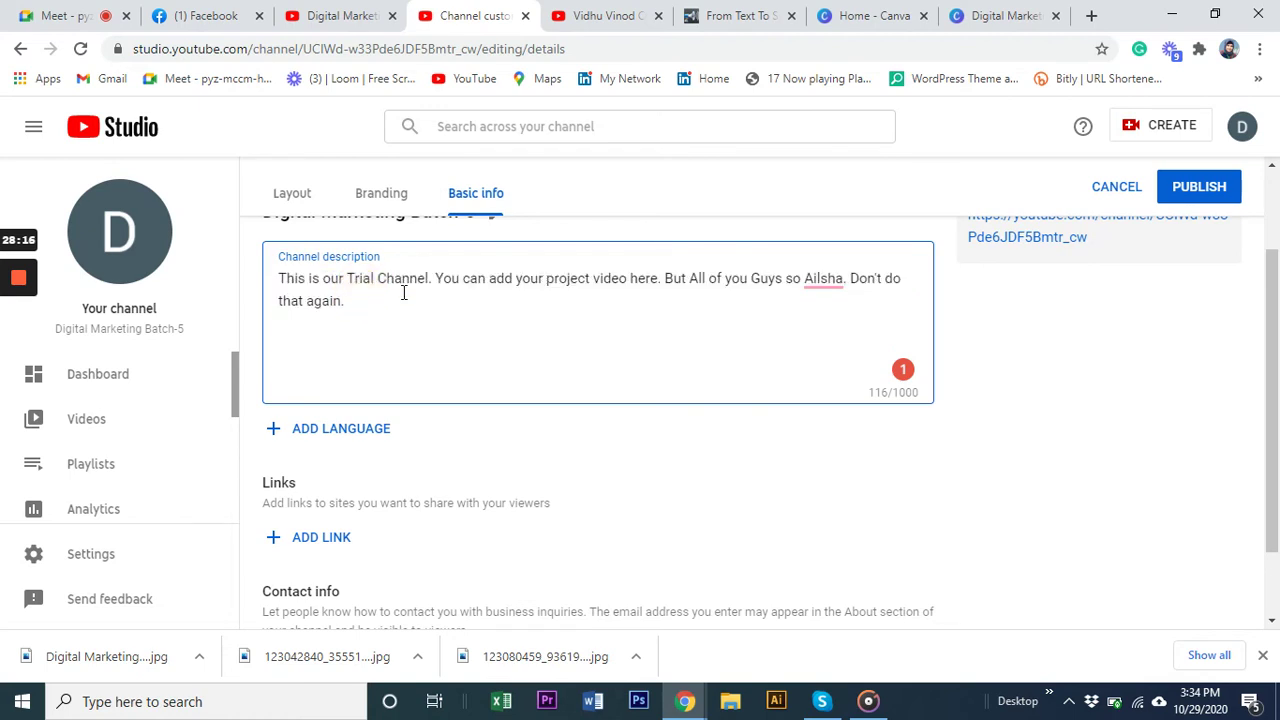
pyautogui.hotkey('ctrl', 'v')
pyautogui.hotkey('ctrl', 'v')
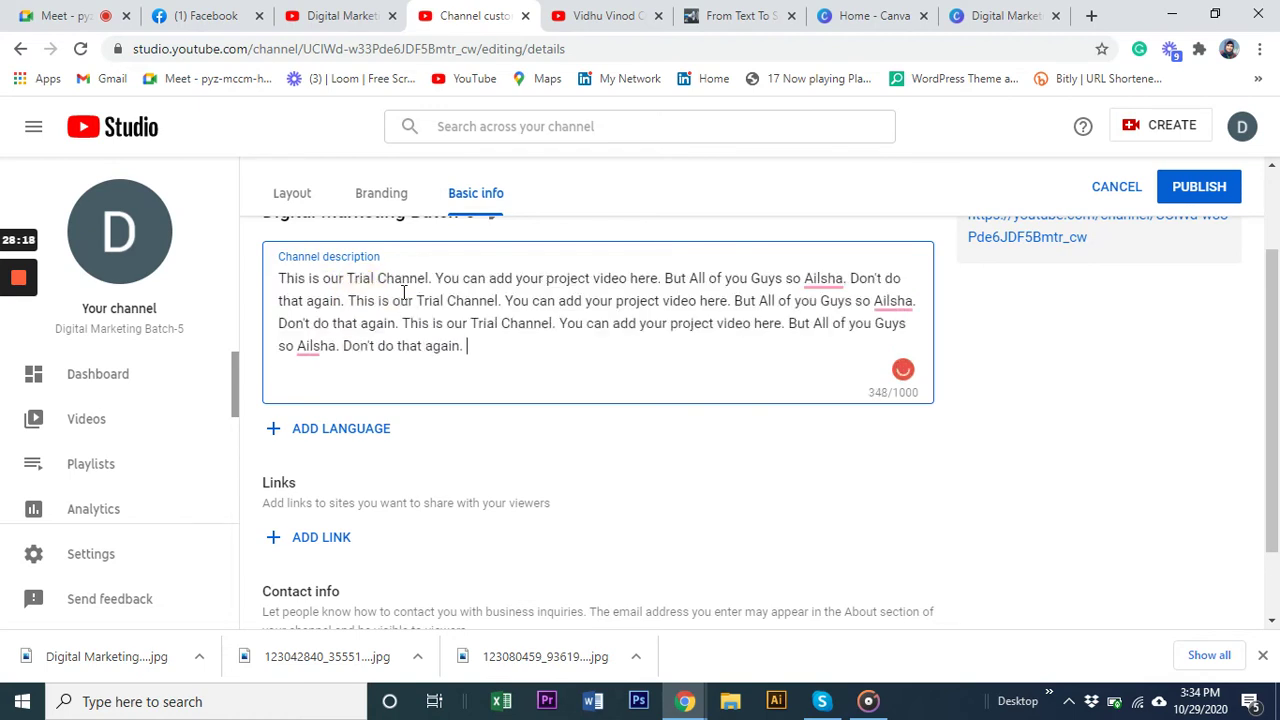
pyautogui.hotkey('ctrl', 'v')
pyautogui.hotkey('ctrl', 'v')
pyautogui.hotkey('ctrl', 'v')
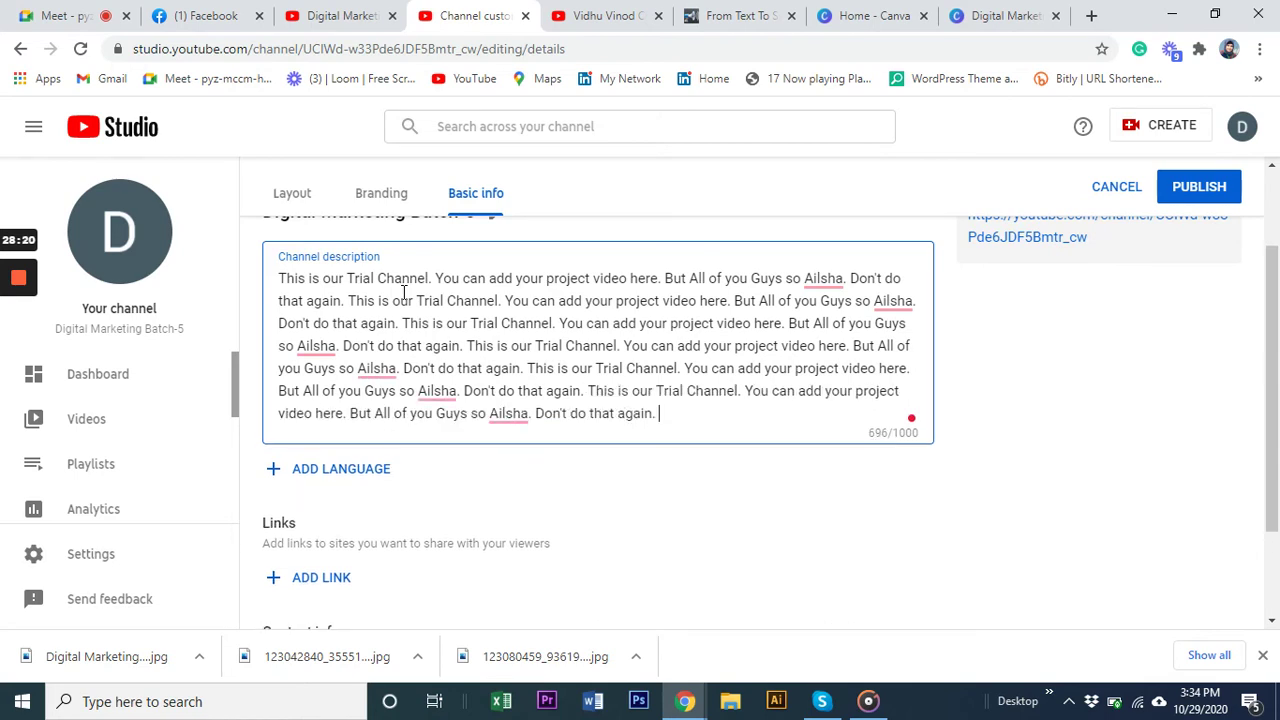
pyautogui.hotkey('ctrl', 'v')
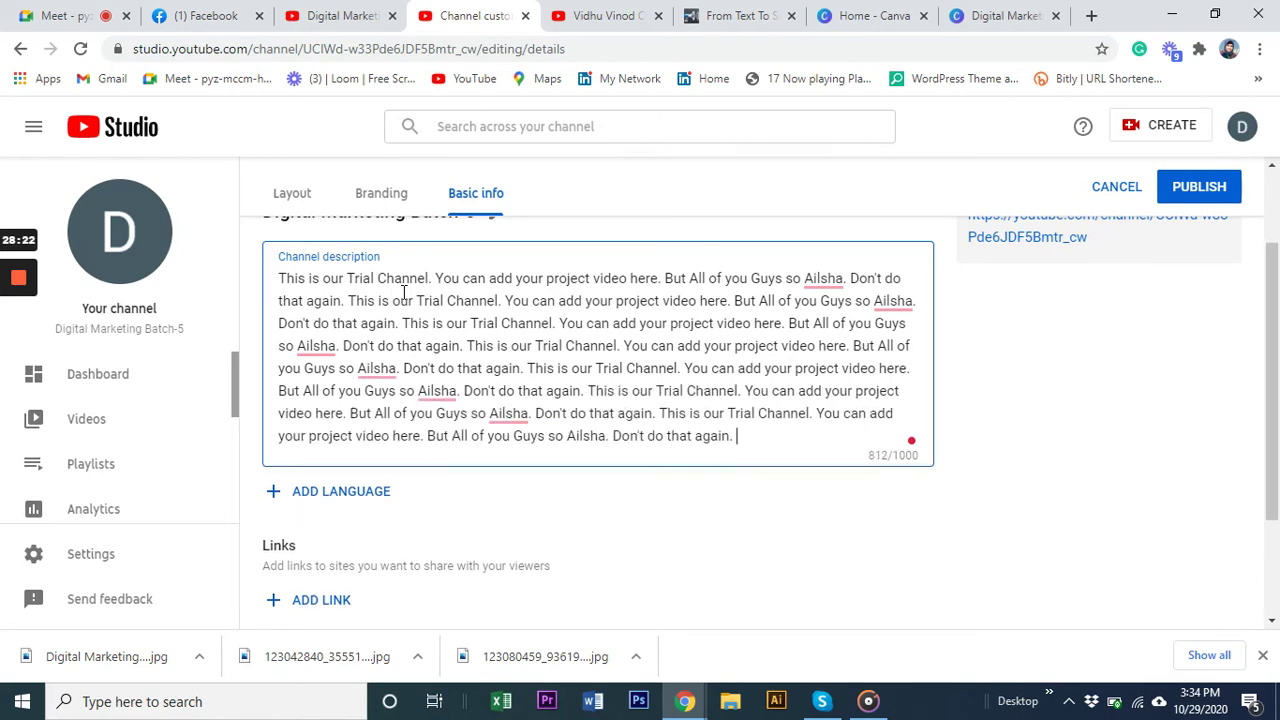
pyautogui.hotkey('ctrl', 'v')
pyautogui.hotkey('ctrl', 'v')
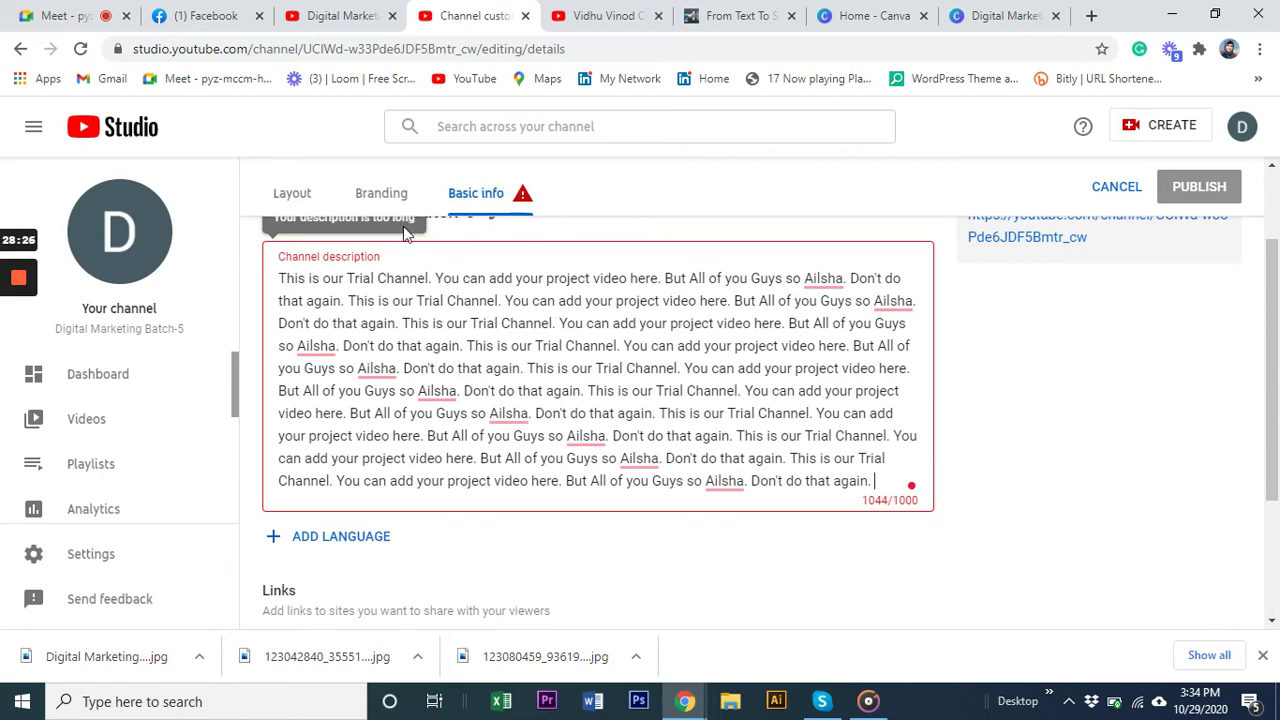
# - Delete the excess repeated text from the end of the channel description to bring it under the 1000-character limit
pyautogui.scroll(1, 403, 226)
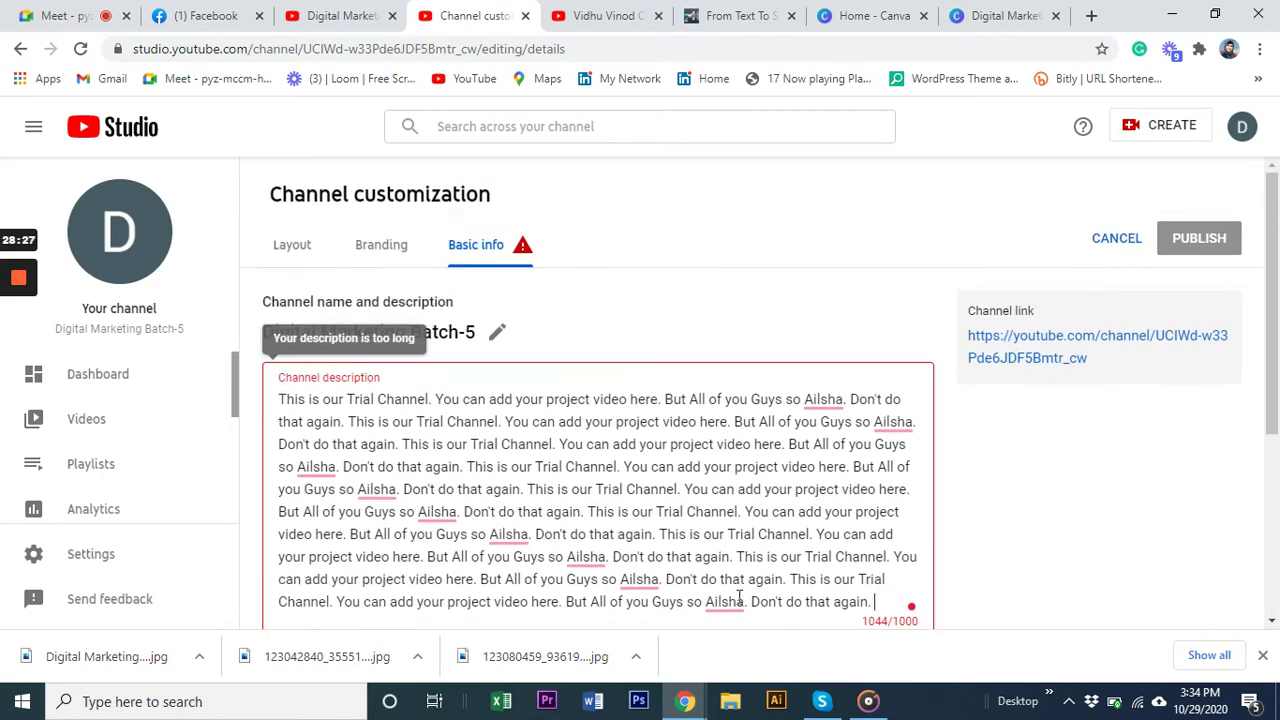
pyautogui.moveTo(873, 603); pyautogui.dragTo(739, 558)
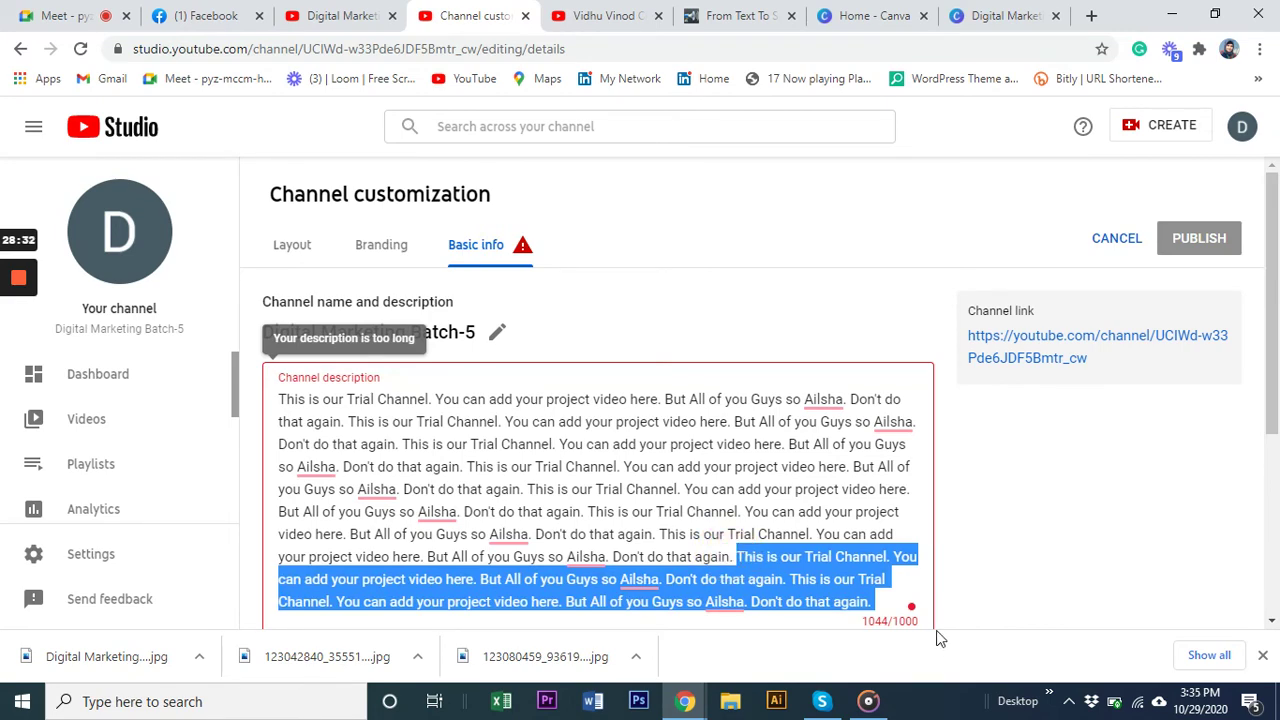
pyautogui.moveTo(890, 623)
pyautogui.mouseDown()
pyautogui.moveTo(903, 620)
pyautogui.moveTo(897, 551)
pyautogui.moveTo(908, 551)
pyautogui.moveTo(817, 533)
pyautogui.moveTo(880, 606)
pyautogui.moveTo(900, 603)
pyautogui.mouseUp()
pyautogui.press('BackSpace')
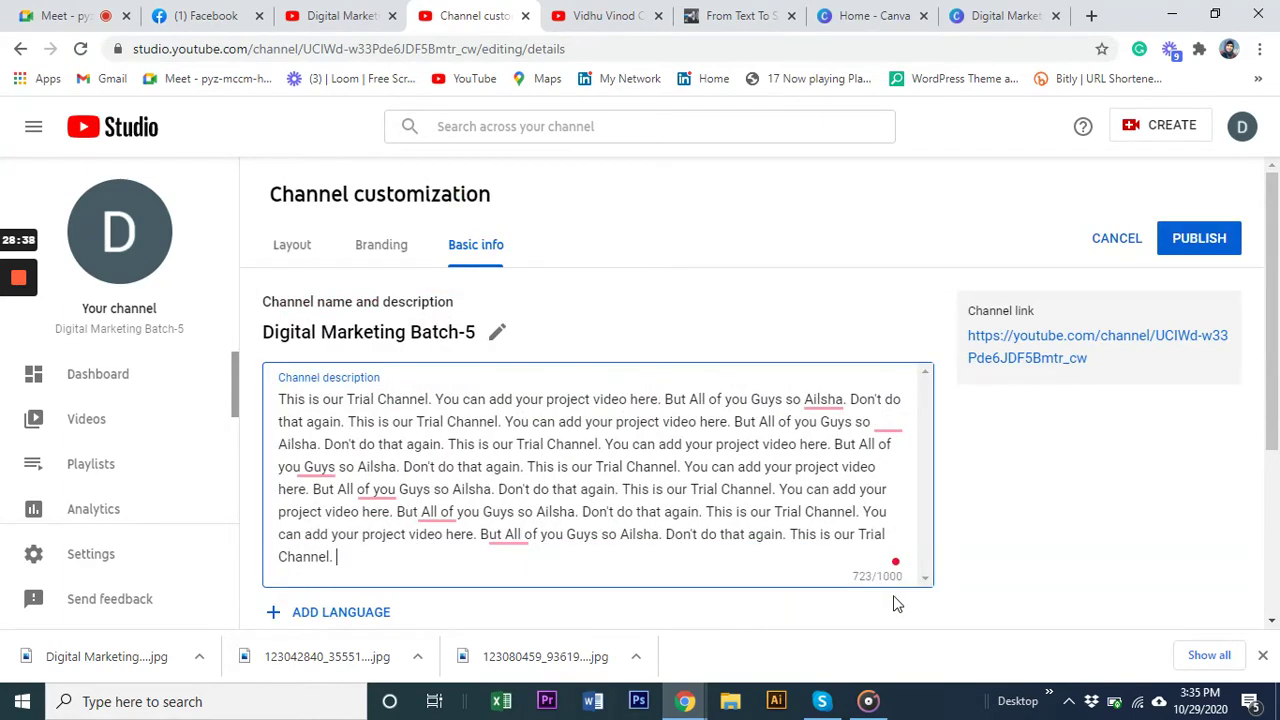
# - Open the channel translation settings for adding a language to the channel name and description
pyautogui.scroll(-2, 747, 568)
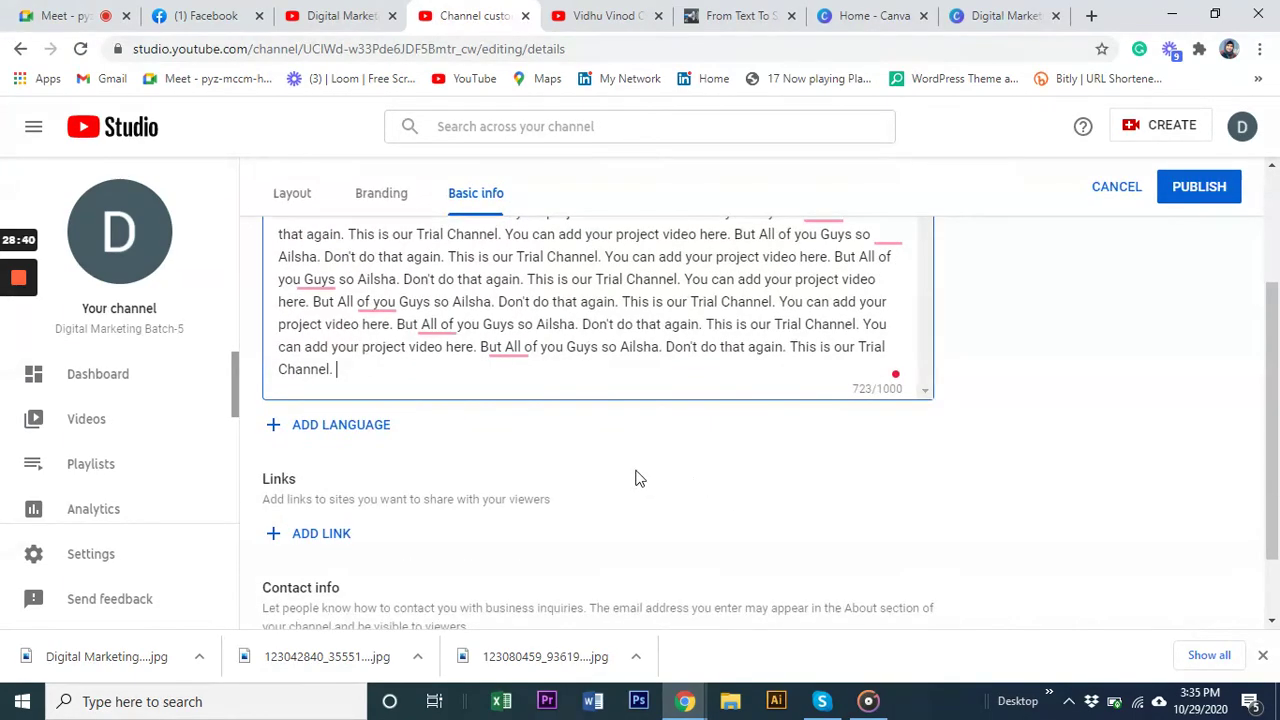
pyautogui.scroll(-1, 466, 474)
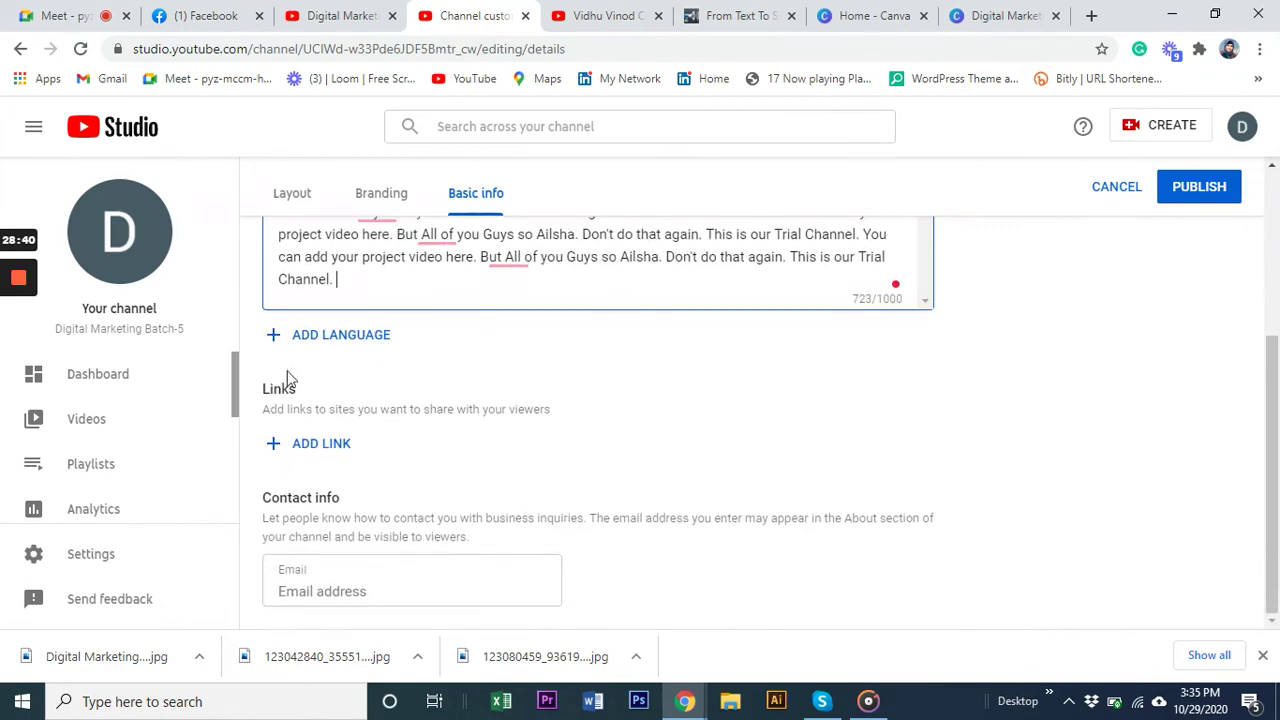
pyautogui.click(360, 343)
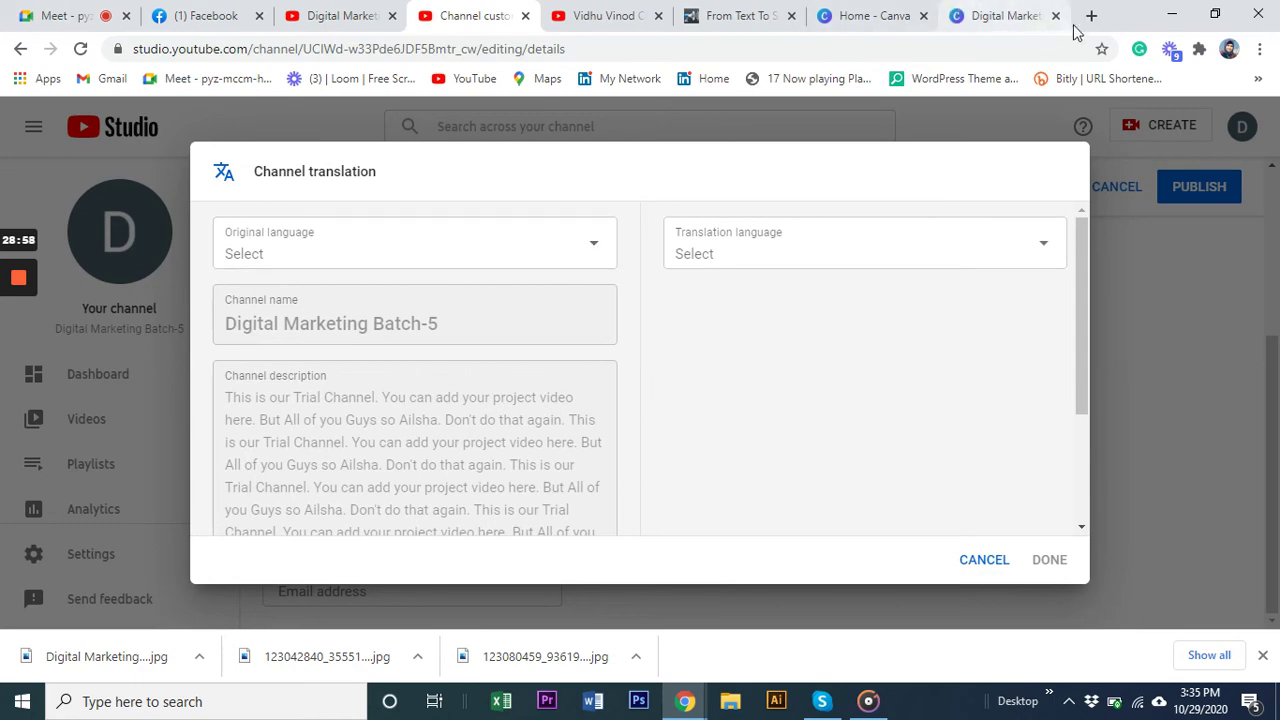
# - Search YouTube for "seo bangla tutorial" and look through the titles and descriptions of the resulting videos
pyautogui.click(598, 14)
pyautogui.scroll(2, 408, 156)
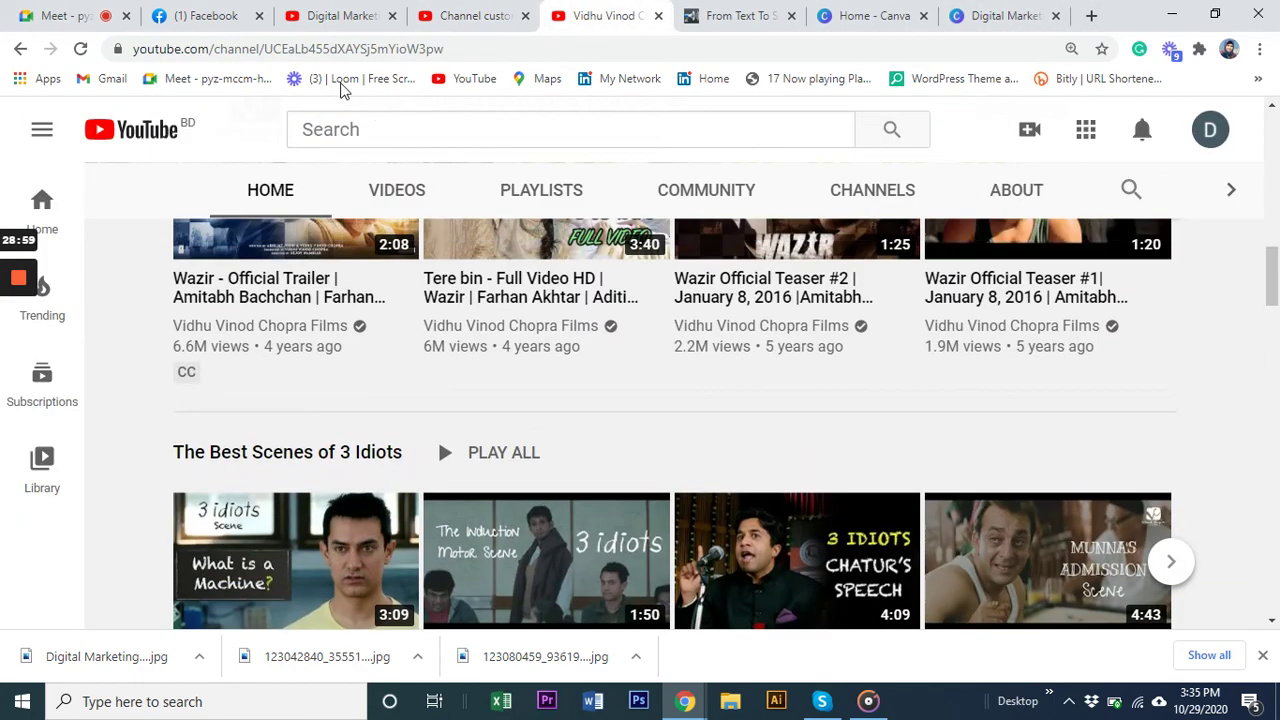
pyautogui.click(343, 131)
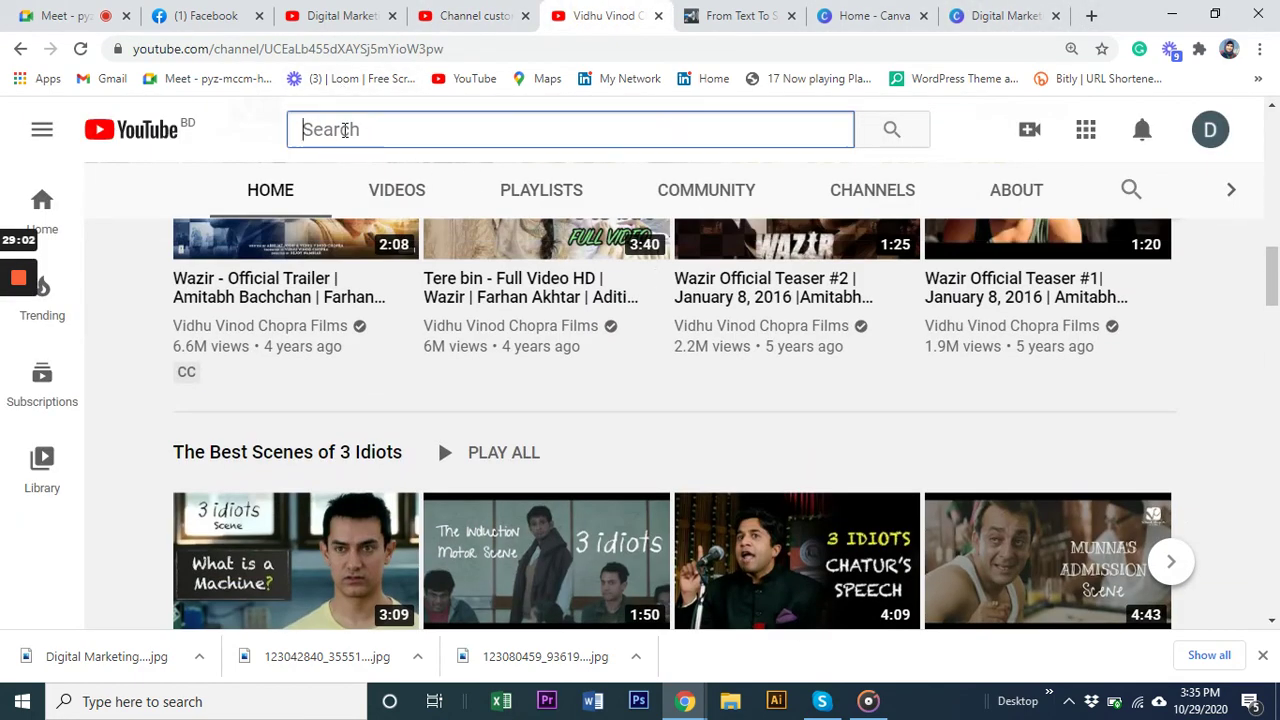
pyautogui.write('seo b')
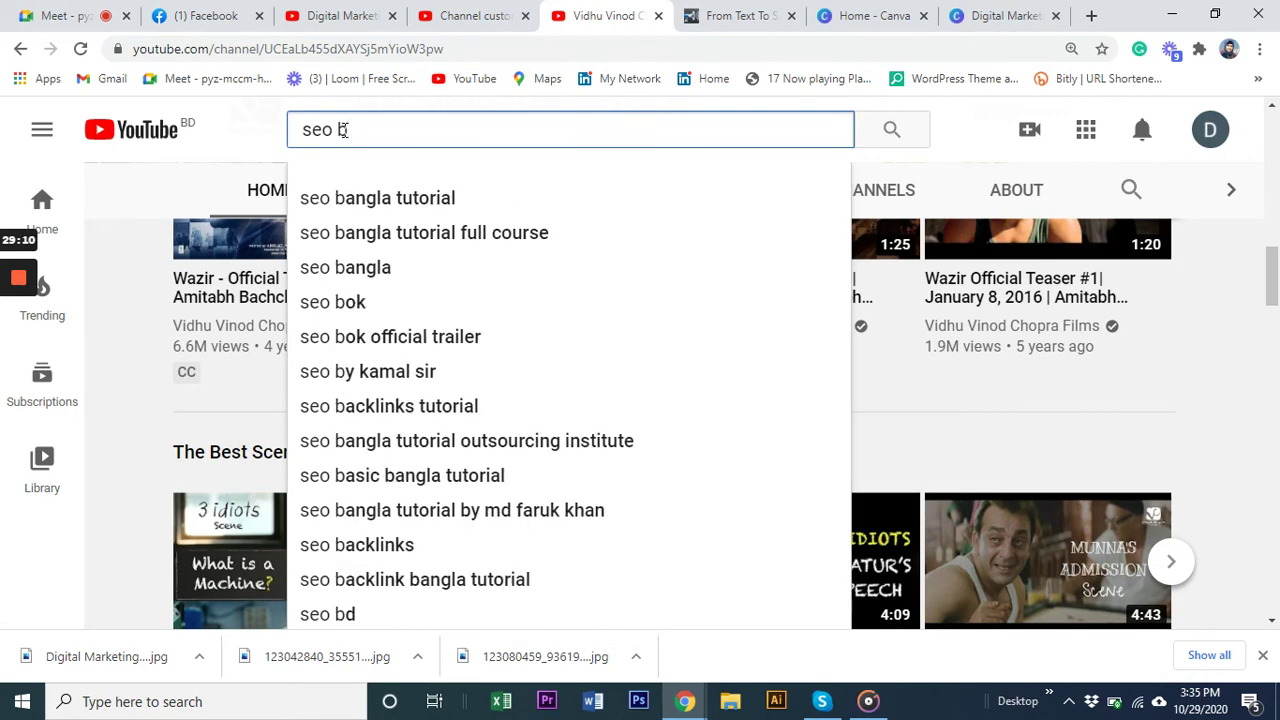
pyautogui.click(378, 196)
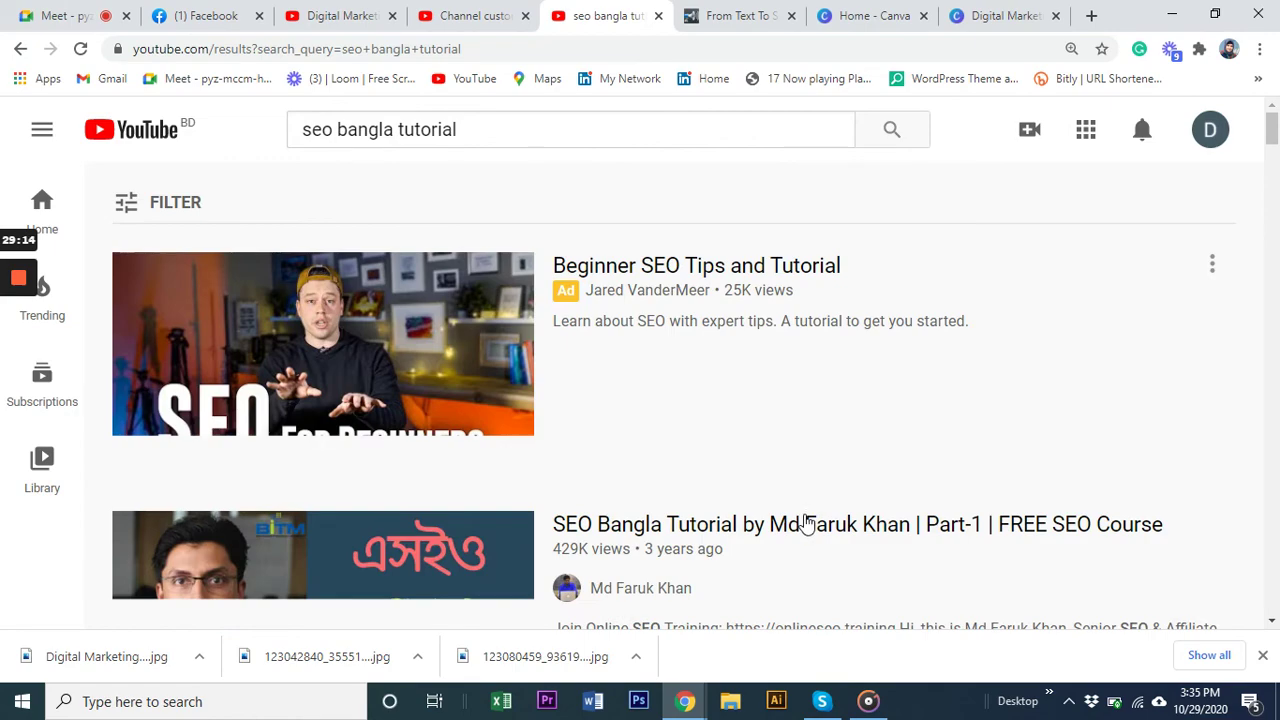
pyautogui.scroll(-5, 793, 573)
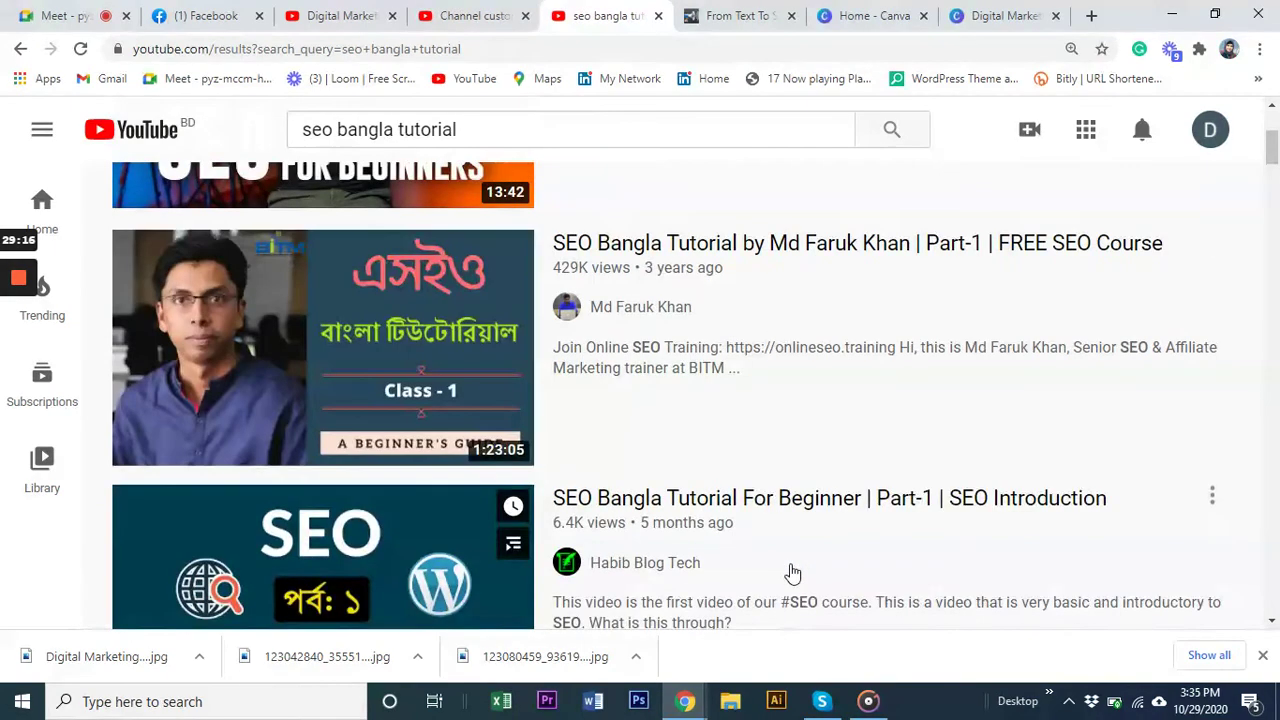
pyautogui.scroll(-6, 793, 573)
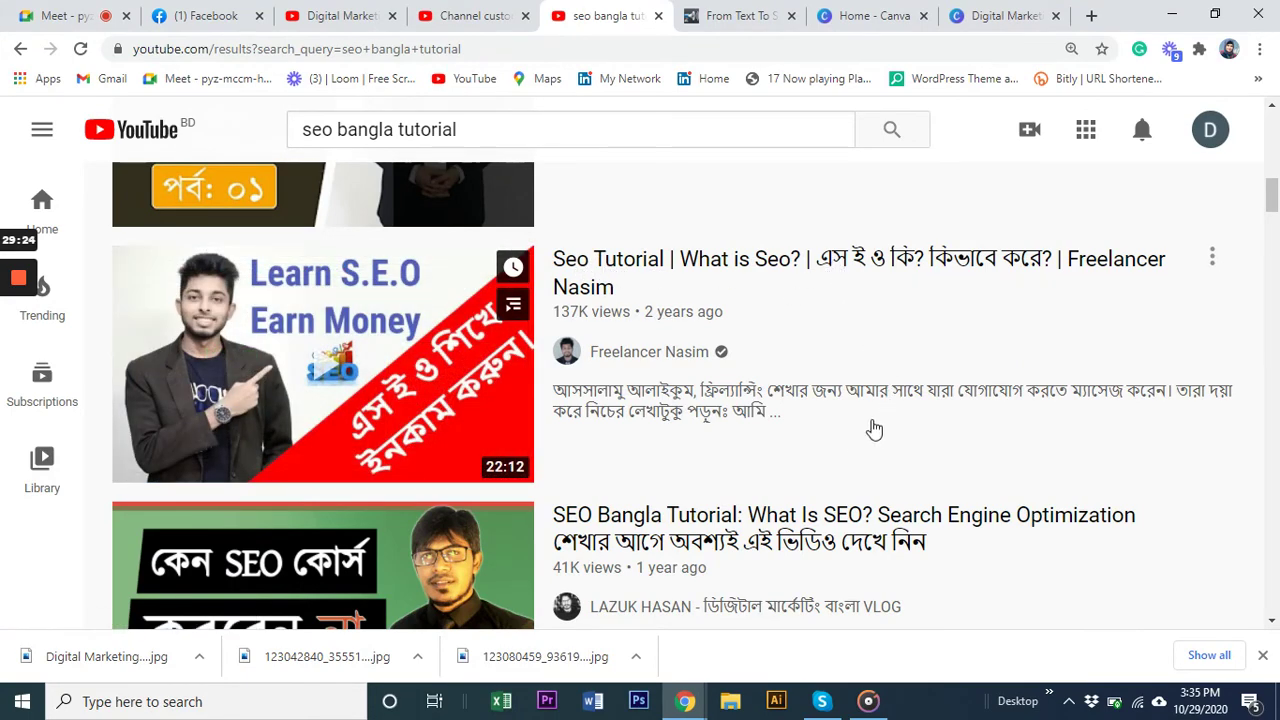
pyautogui.scroll(1, 880, 430)
pyautogui.scroll(-4, 880, 440)
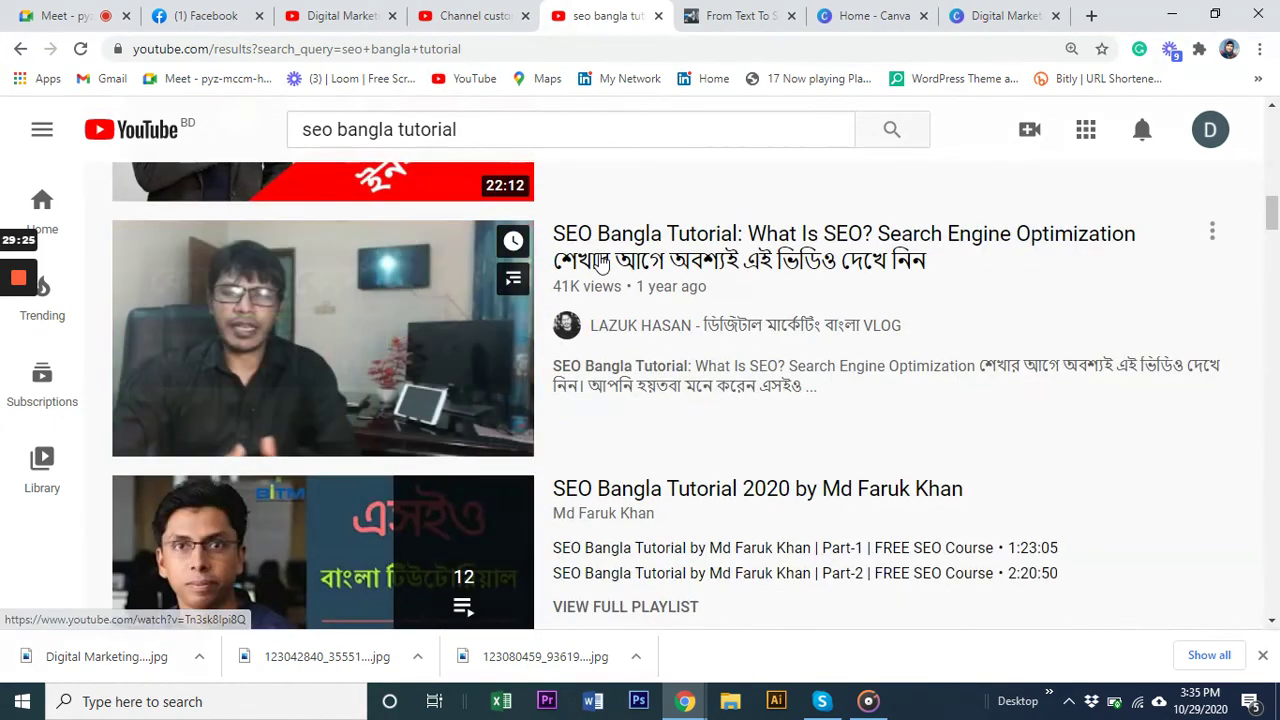
pyautogui.scroll(-6, 651, 429)
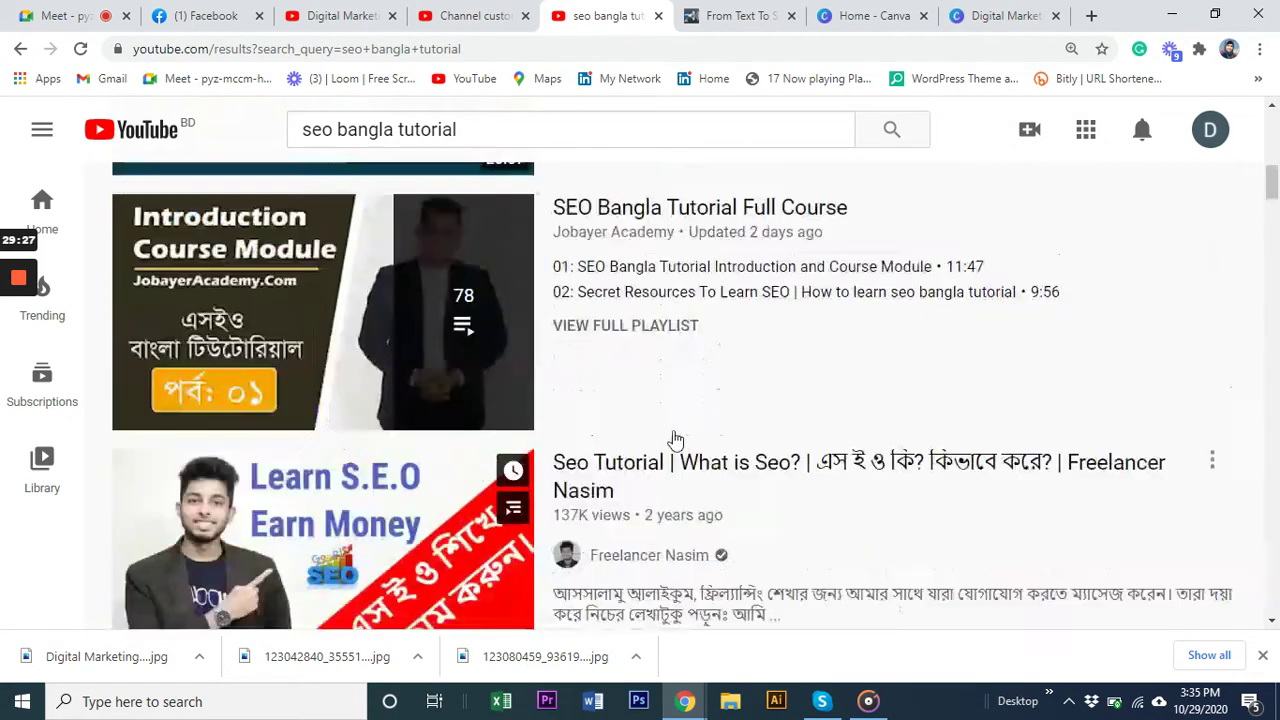
pyautogui.scroll(1, 672, 440)
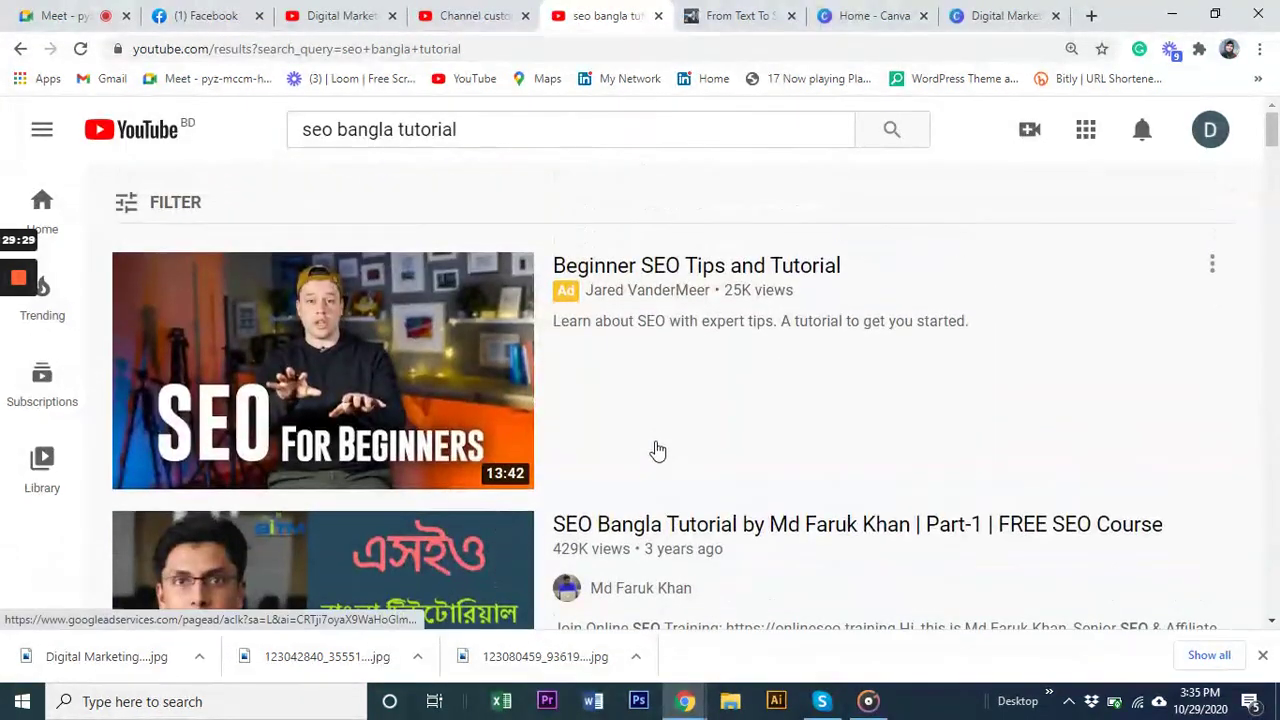
# - Switch back to YouTube Studio and set the original language of the channel translation to English
pyautogui.click(450, 18)
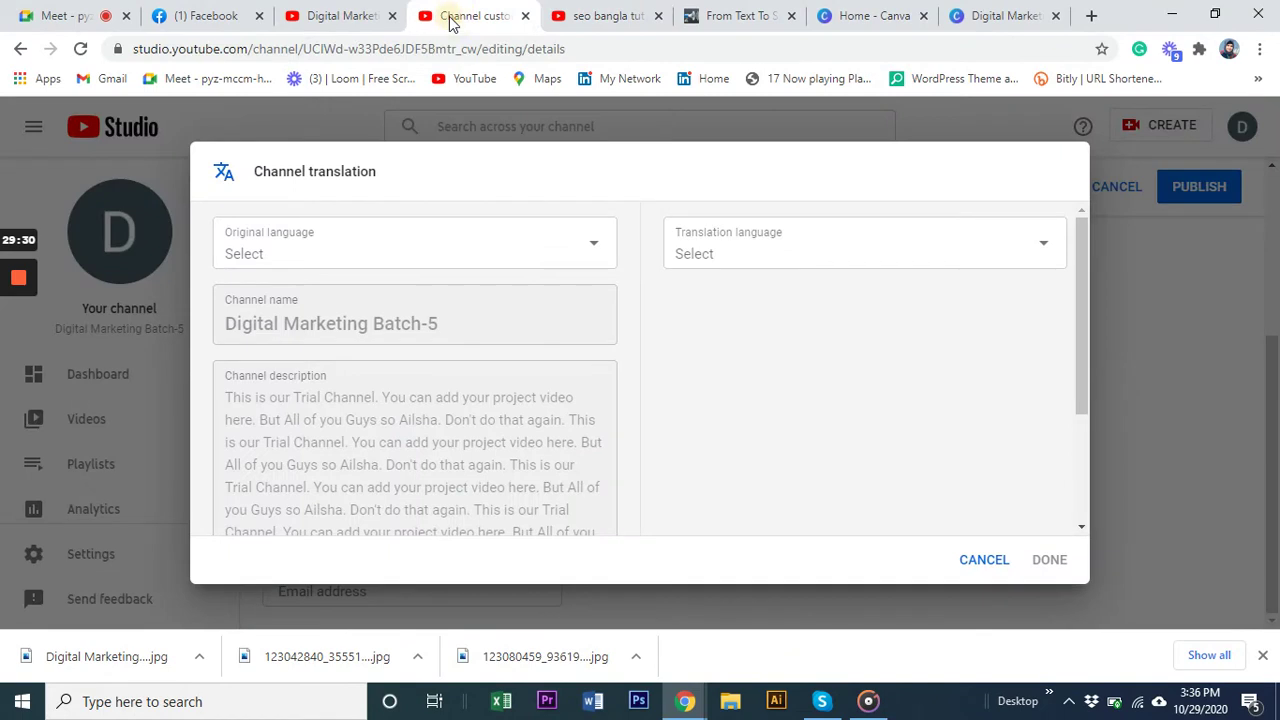
pyautogui.click(594, 255)
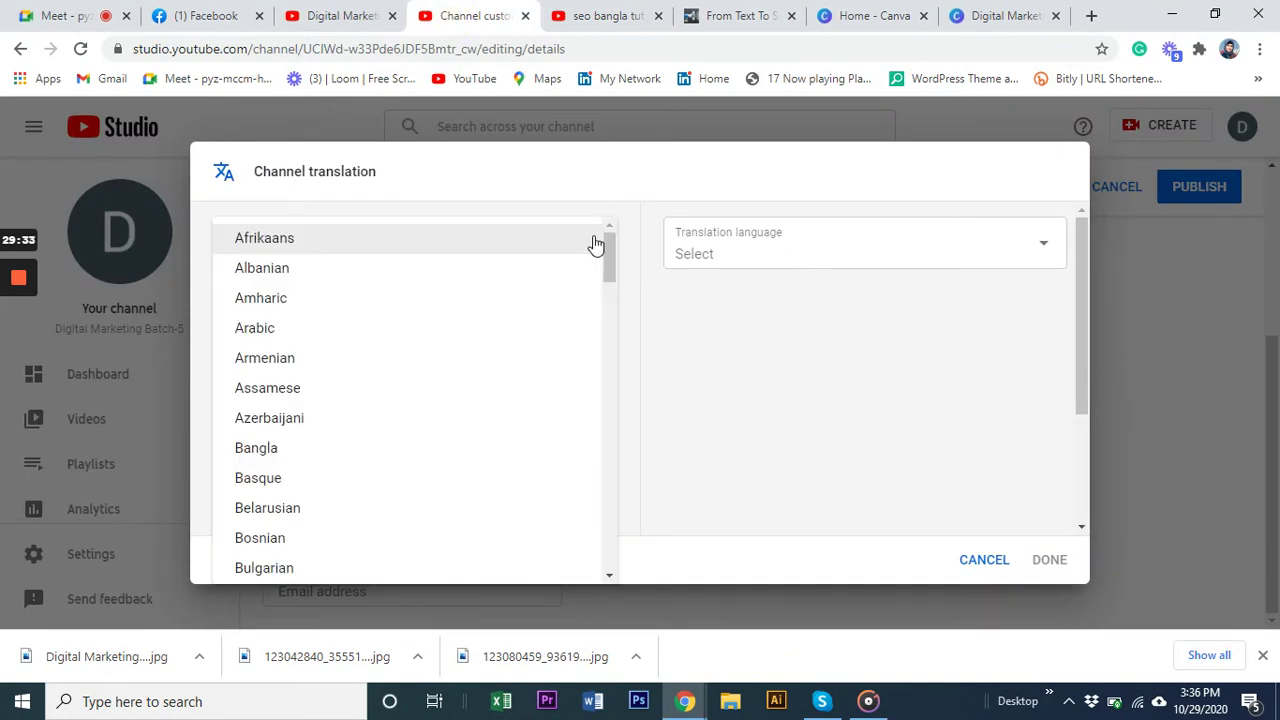
pyautogui.click(255, 448)
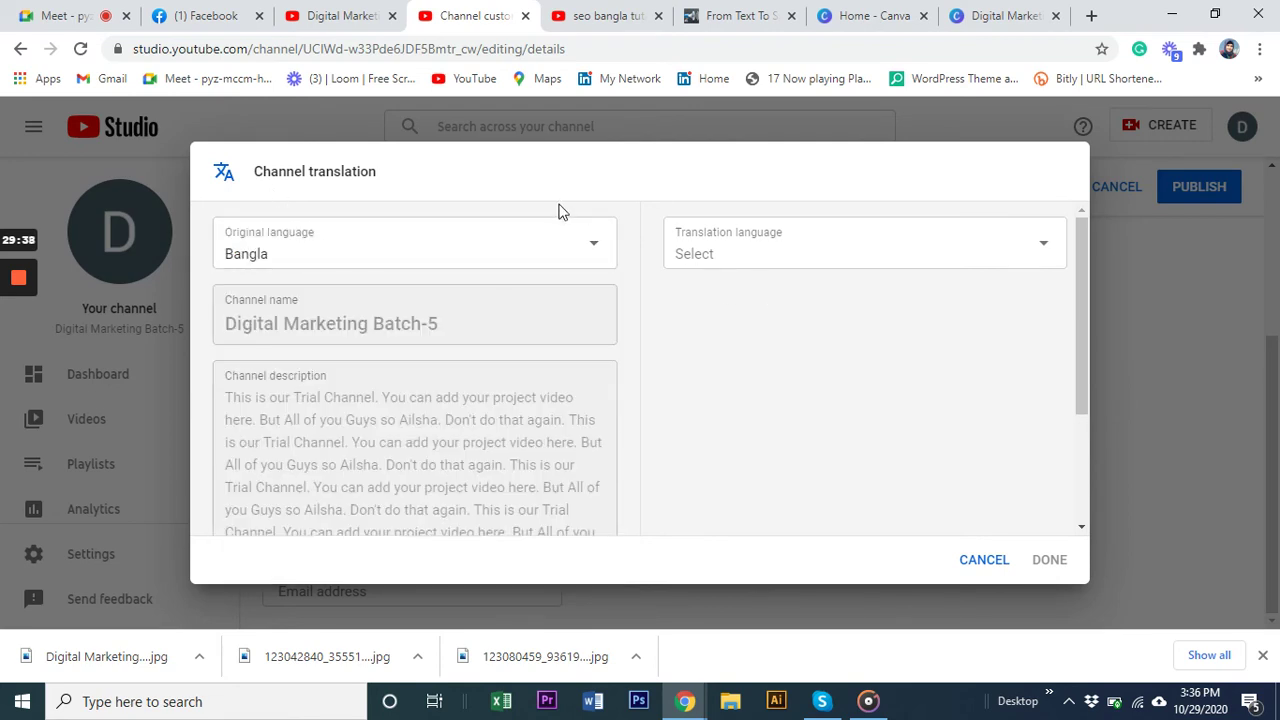
pyautogui.click(600, 246)
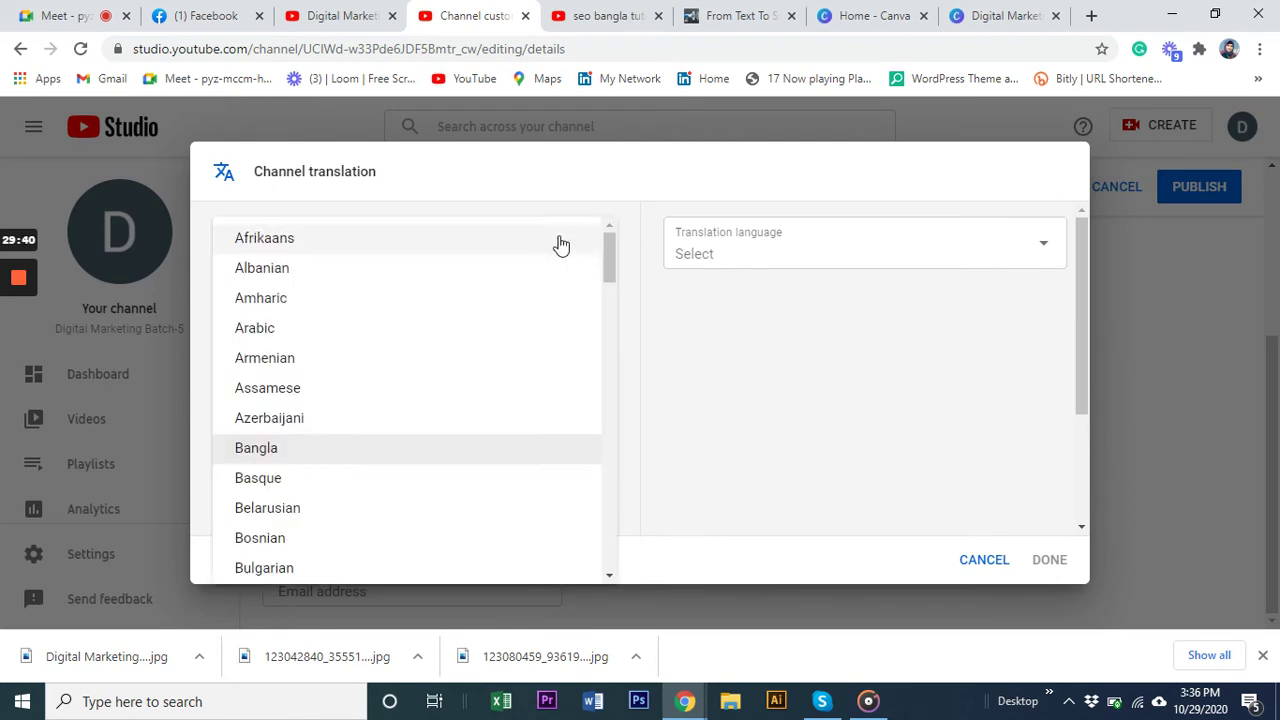
pyautogui.scroll(-4, 309, 480)
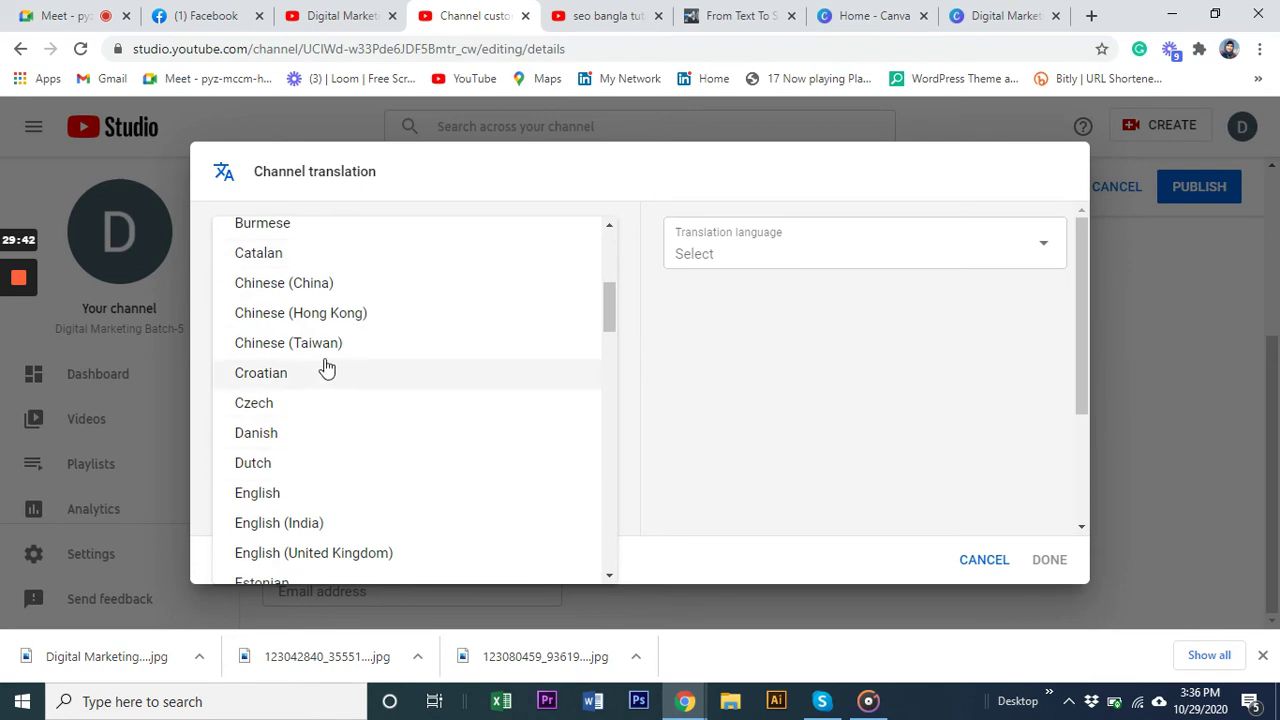
pyautogui.scroll(-2, 320, 395)
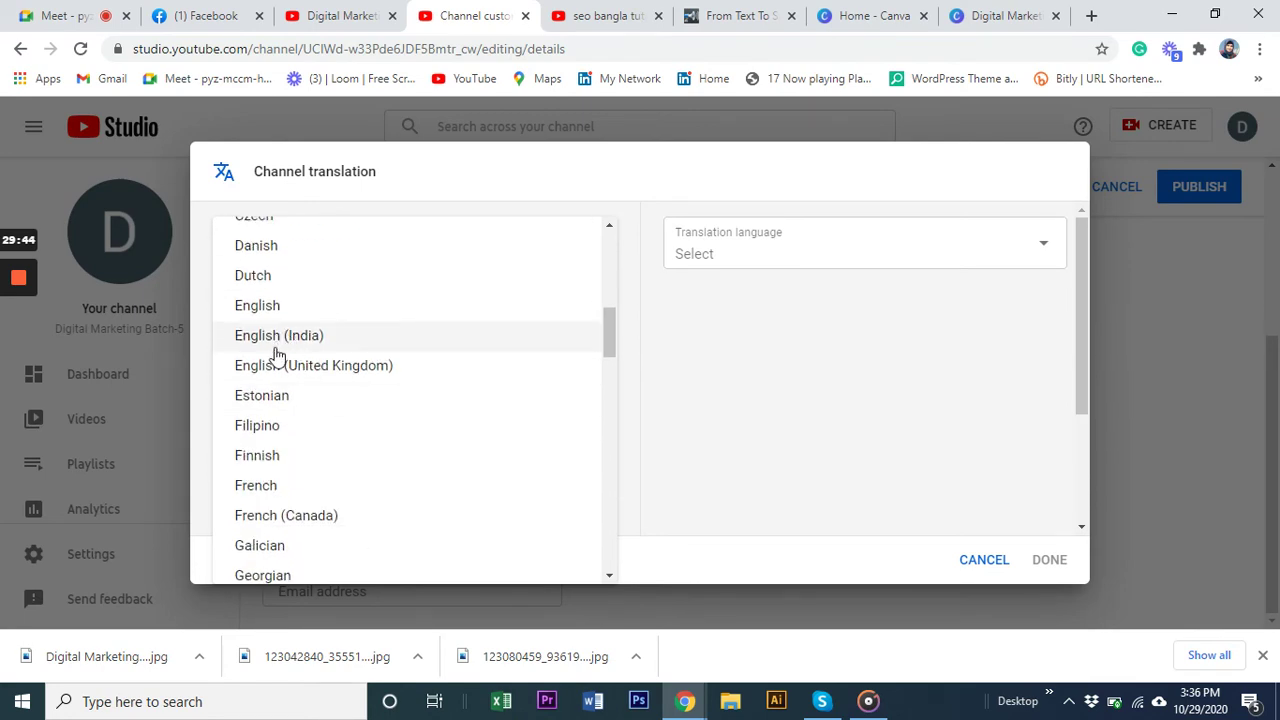
pyautogui.click(274, 305)
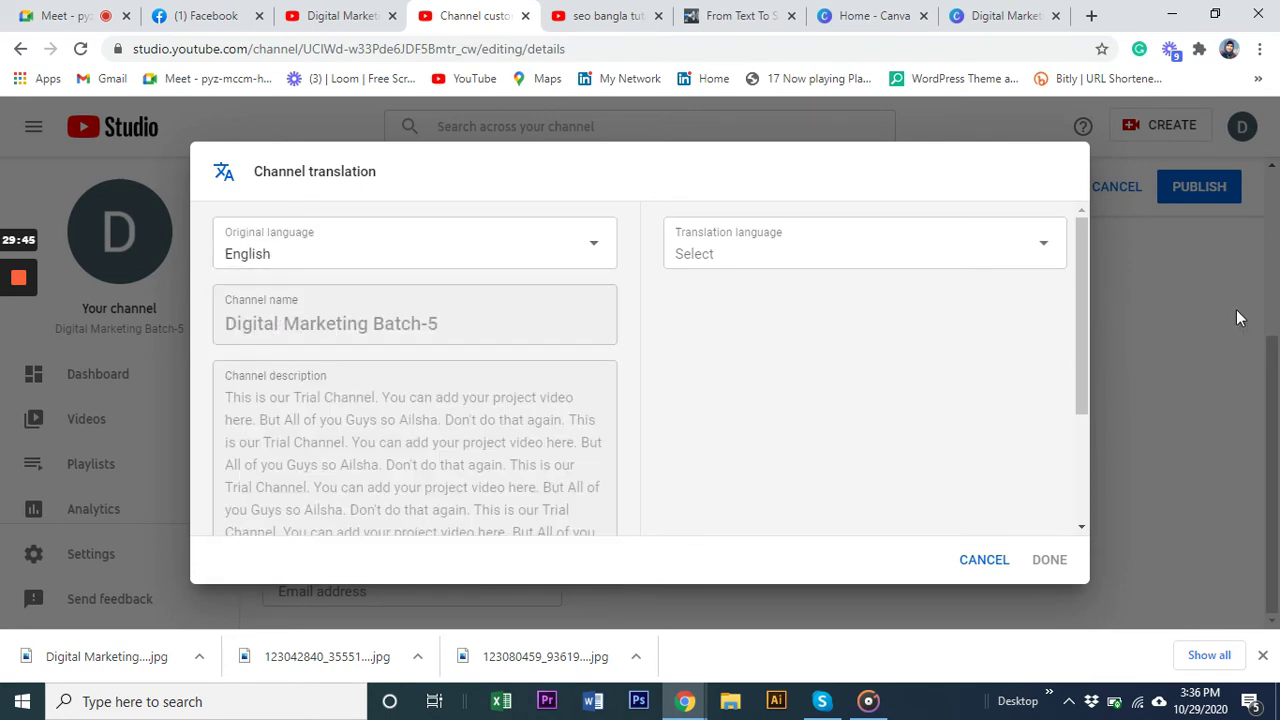
# - Choose Bangla as the translation language and keep English selected as the original language
pyautogui.click(1021, 252)
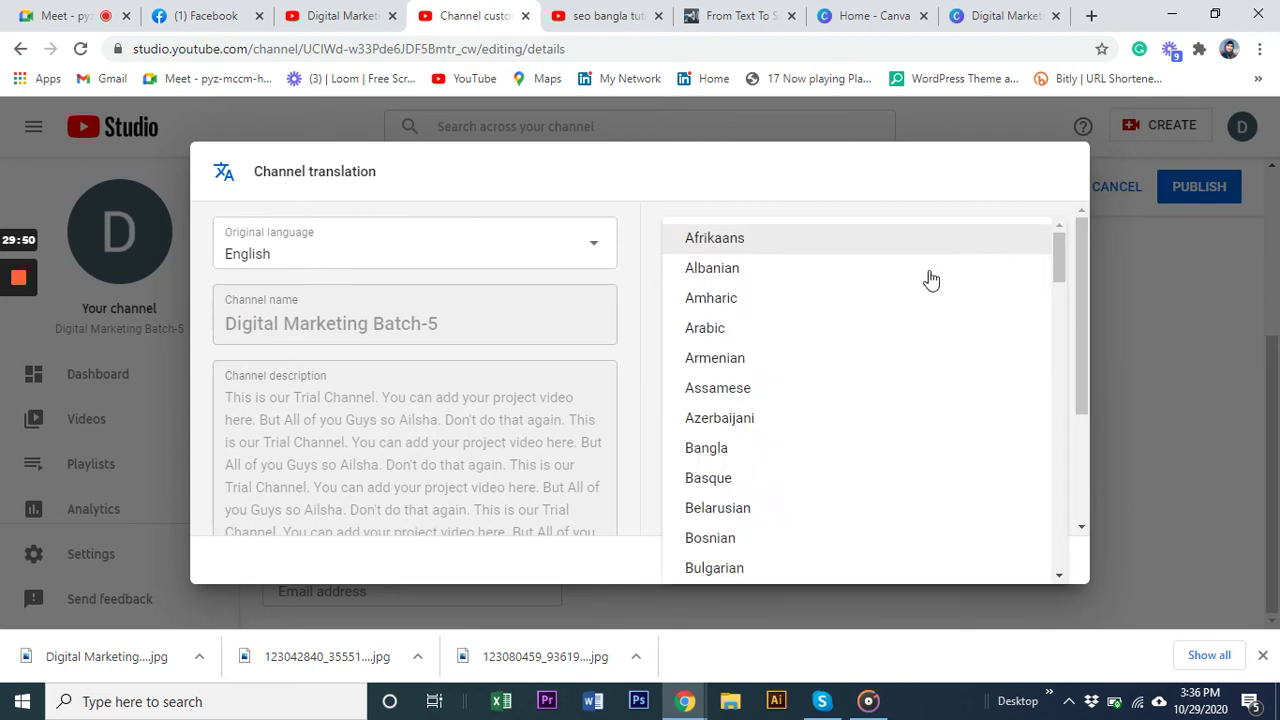
pyautogui.click(708, 448)
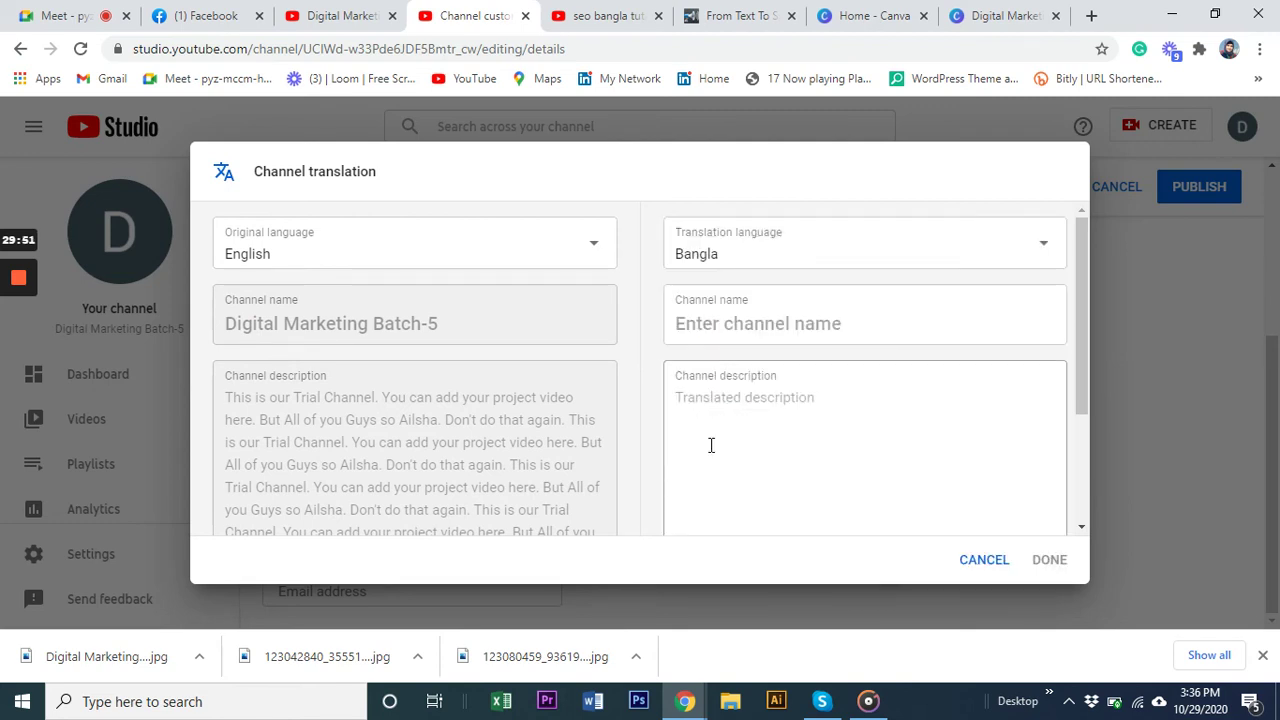
pyautogui.click(258, 250)
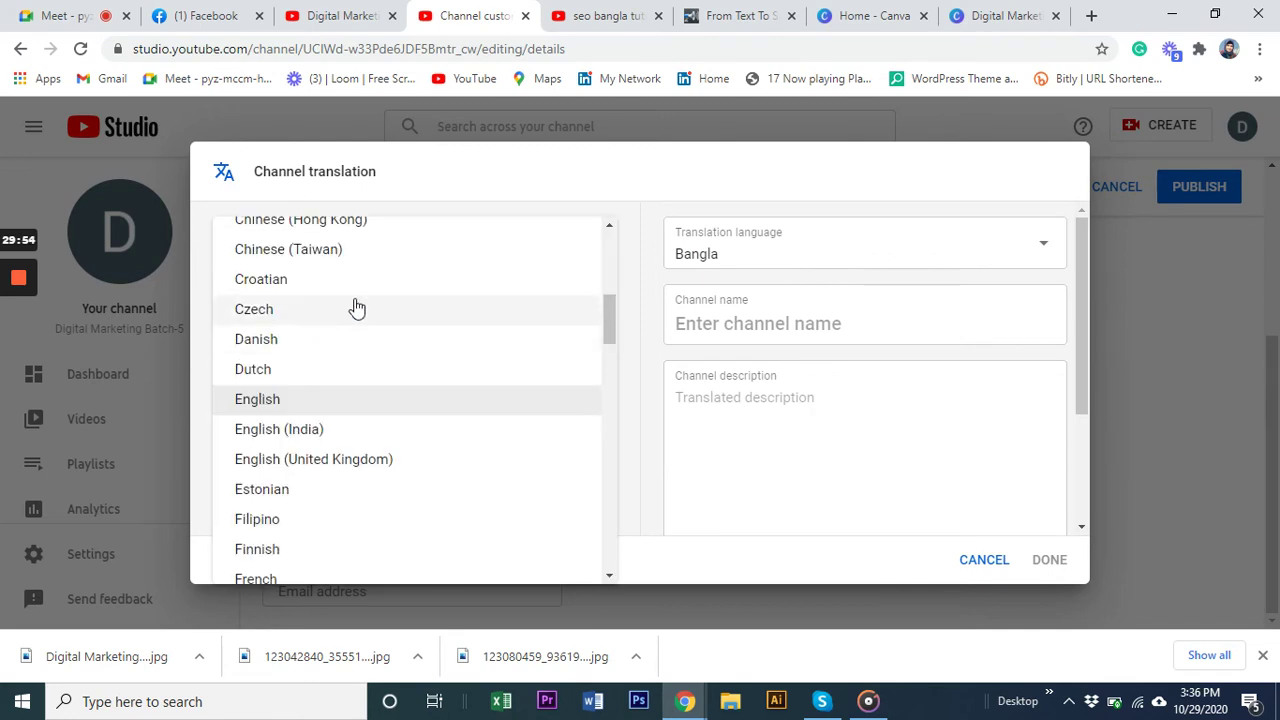
pyautogui.click(241, 404)
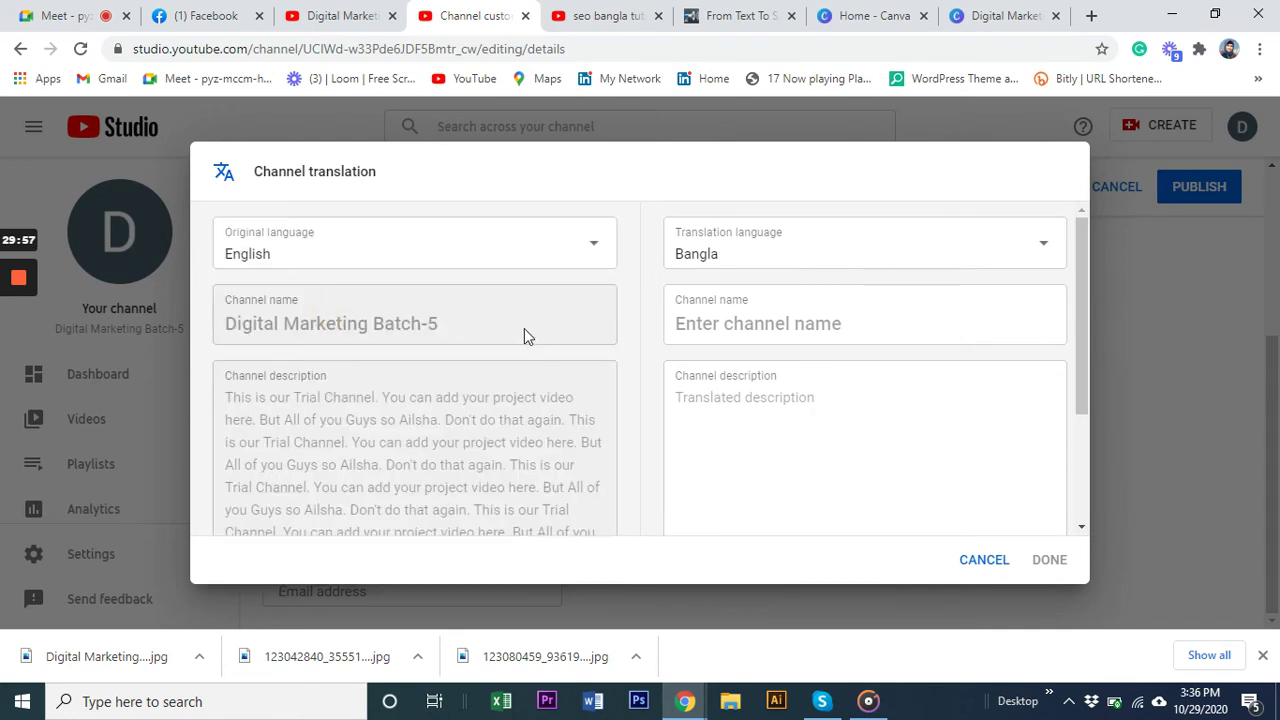
# - Copy the original channel name Digital Marketing Batch-5 and open Google Translate in a new browser tab
pyautogui.click(782, 320)
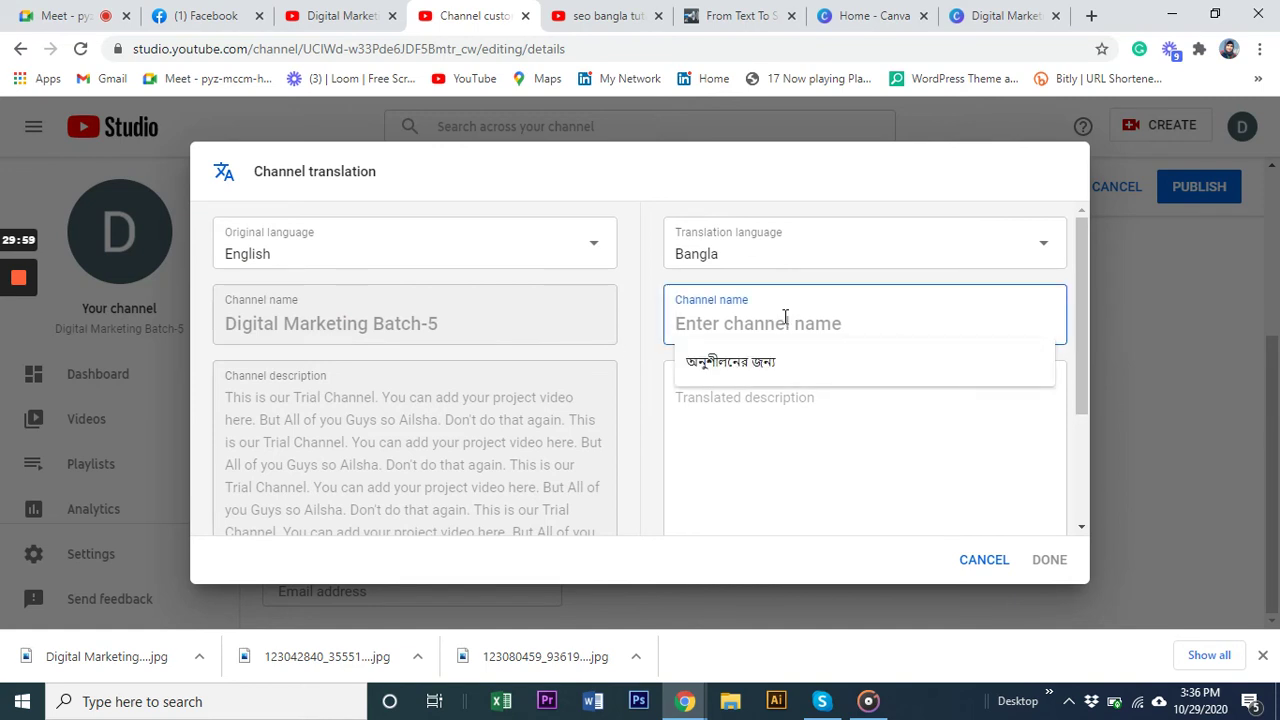
pyautogui.moveTo(442, 326); pyautogui.dragTo(214, 340)
pyautogui.hotkey('ctrl', 'c')
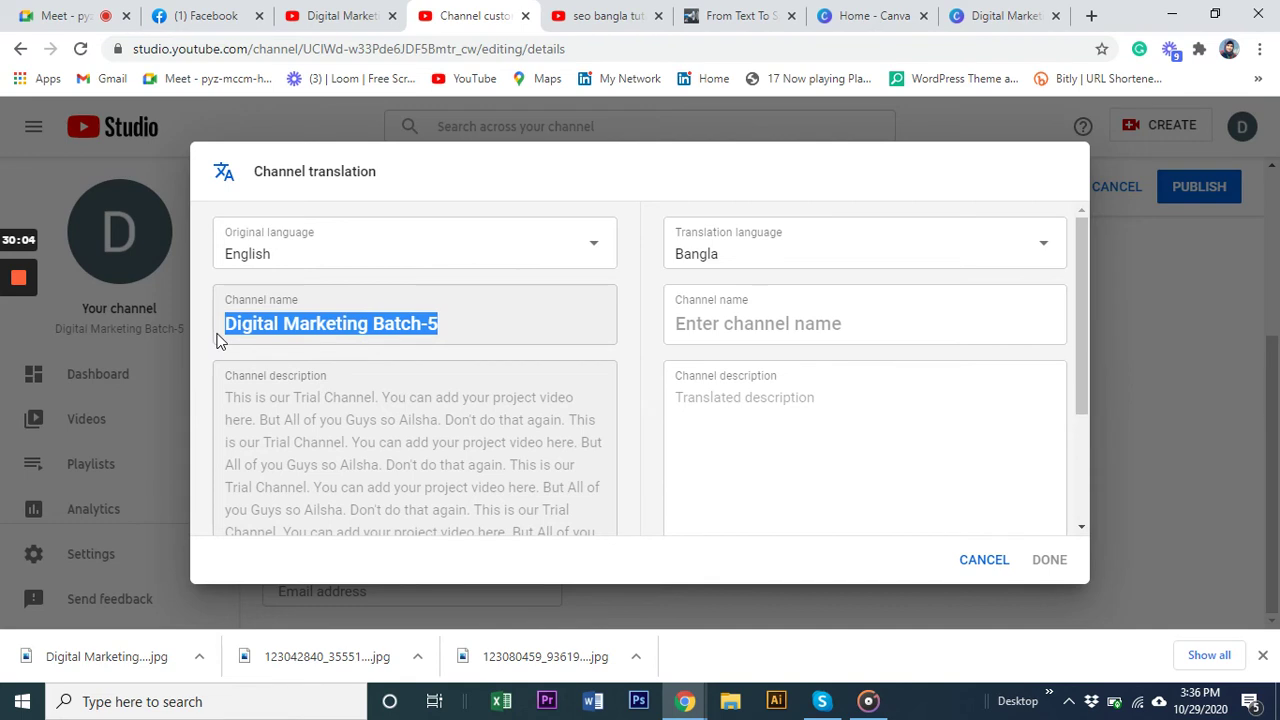
pyautogui.click(1091, 15)
pyautogui.write('go')
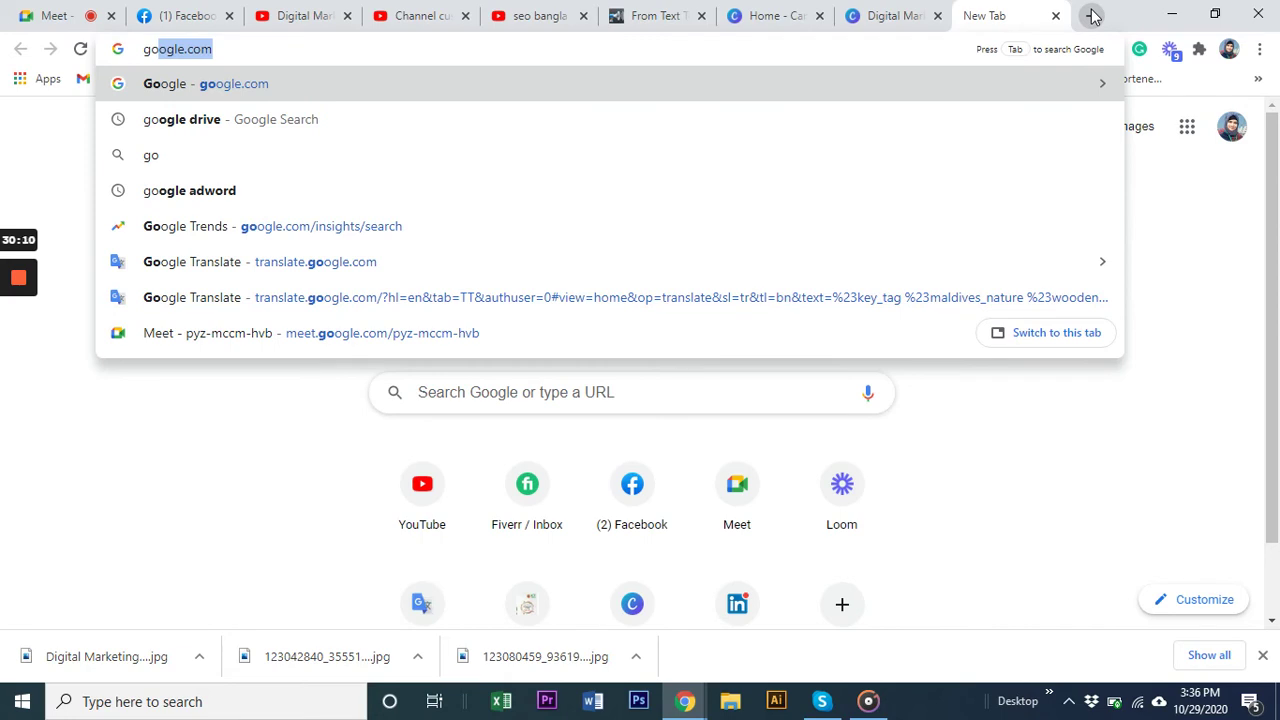
pyautogui.write('o')
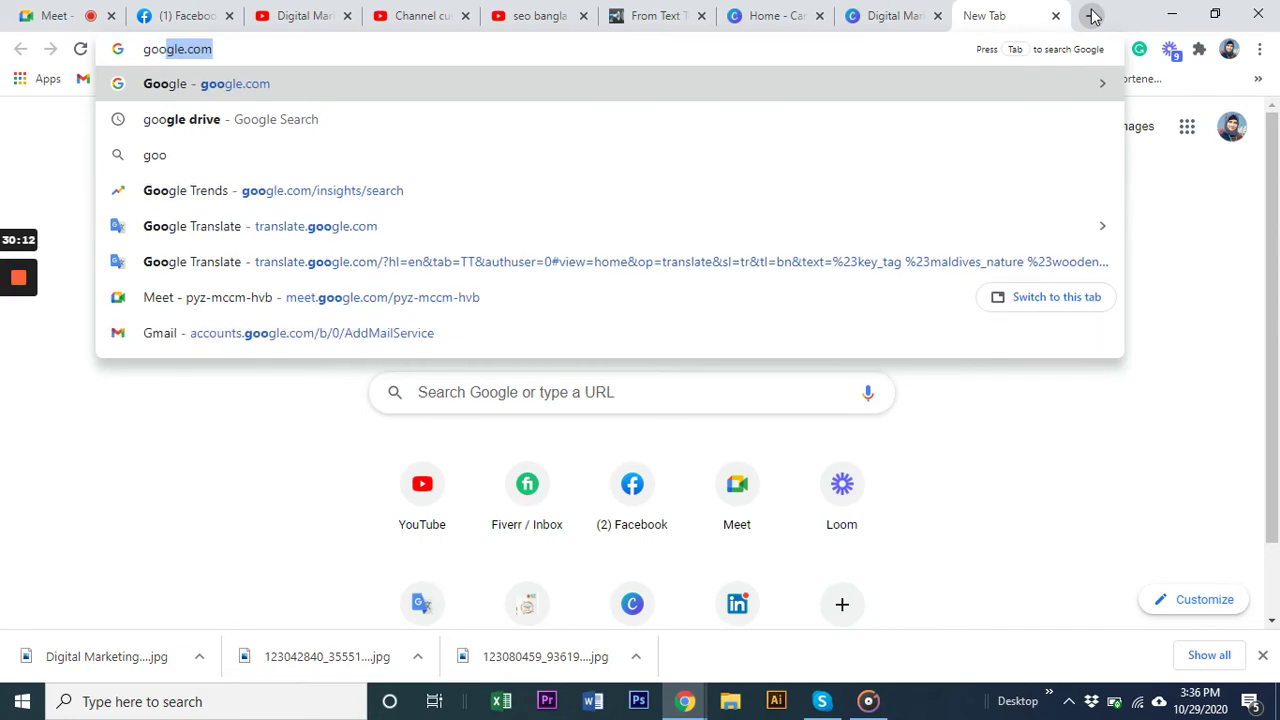
pyautogui.write('gle tran')
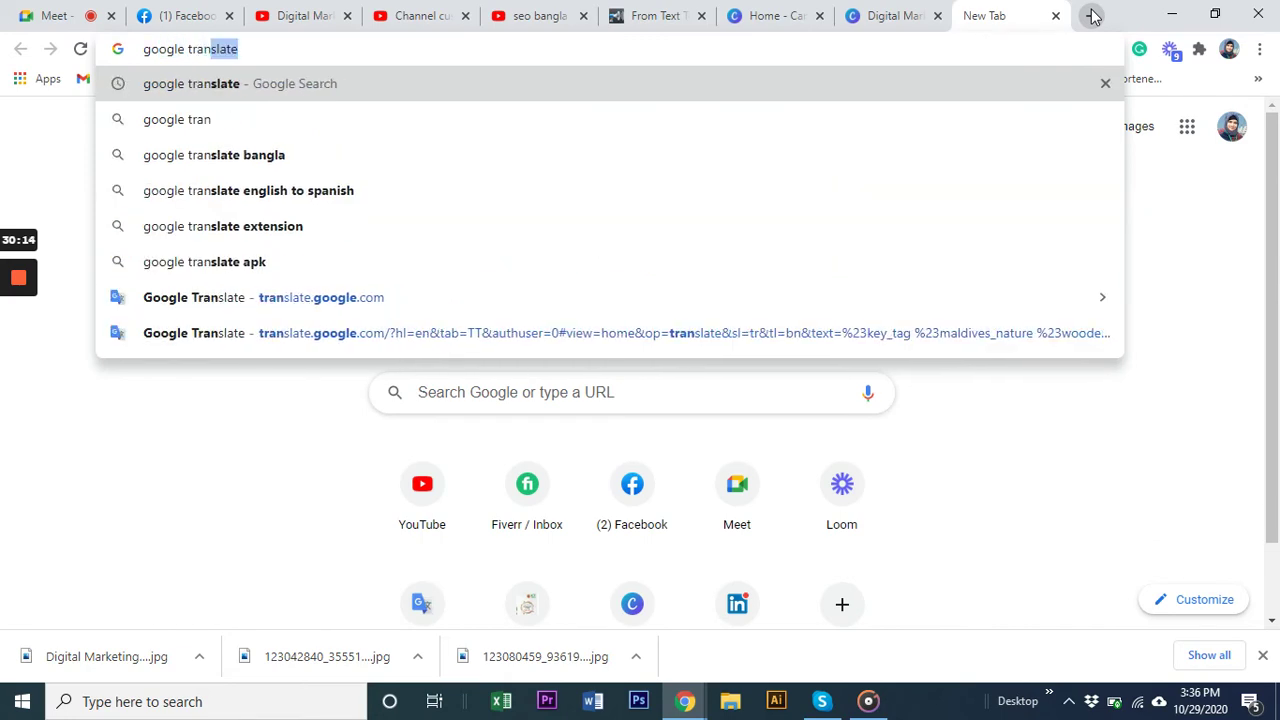
pyautogui.click(266, 83)
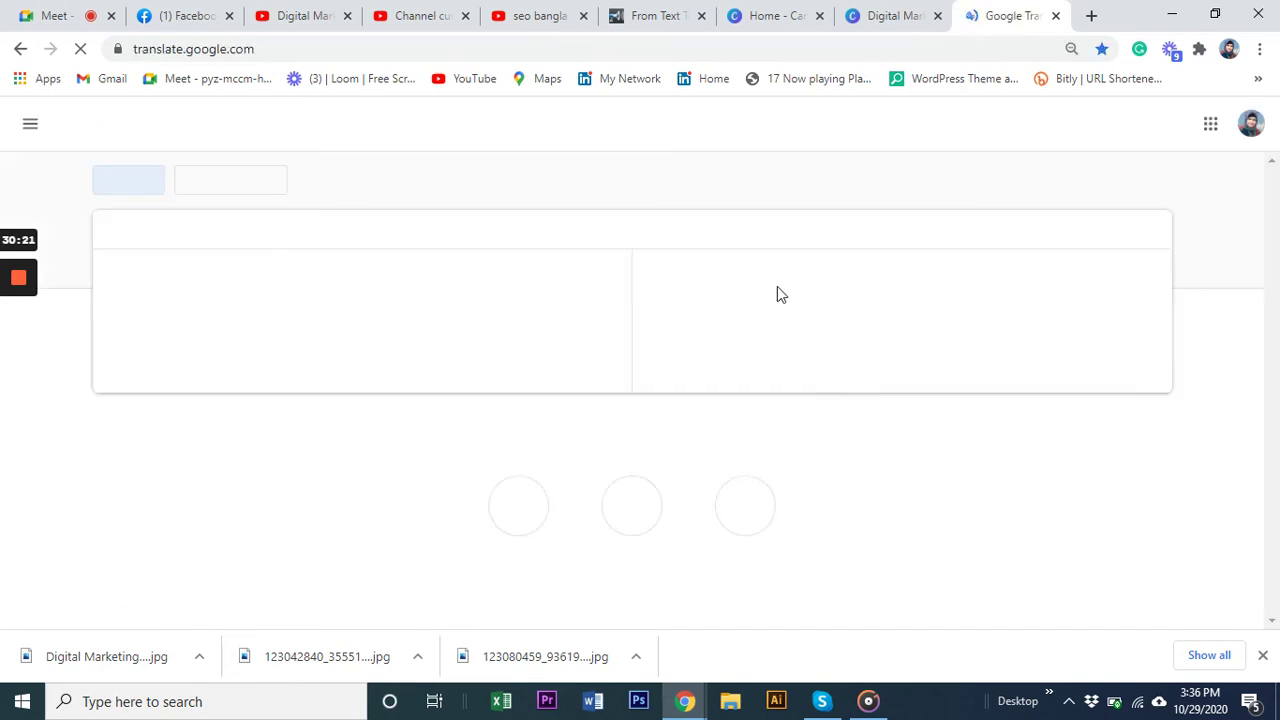
# - Paste the channel name for translation from English to Bengali and copy the translated text
pyautogui.click(381, 300)
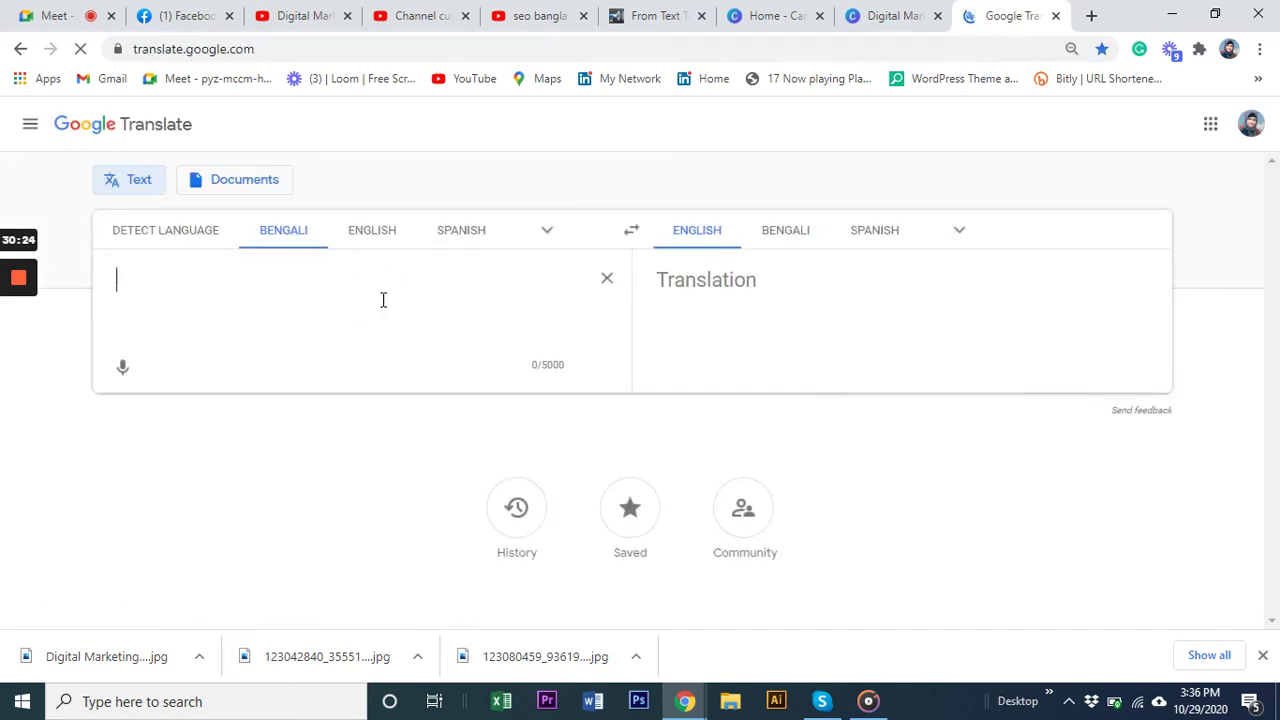
pyautogui.hotkey('ctrl', 'v')
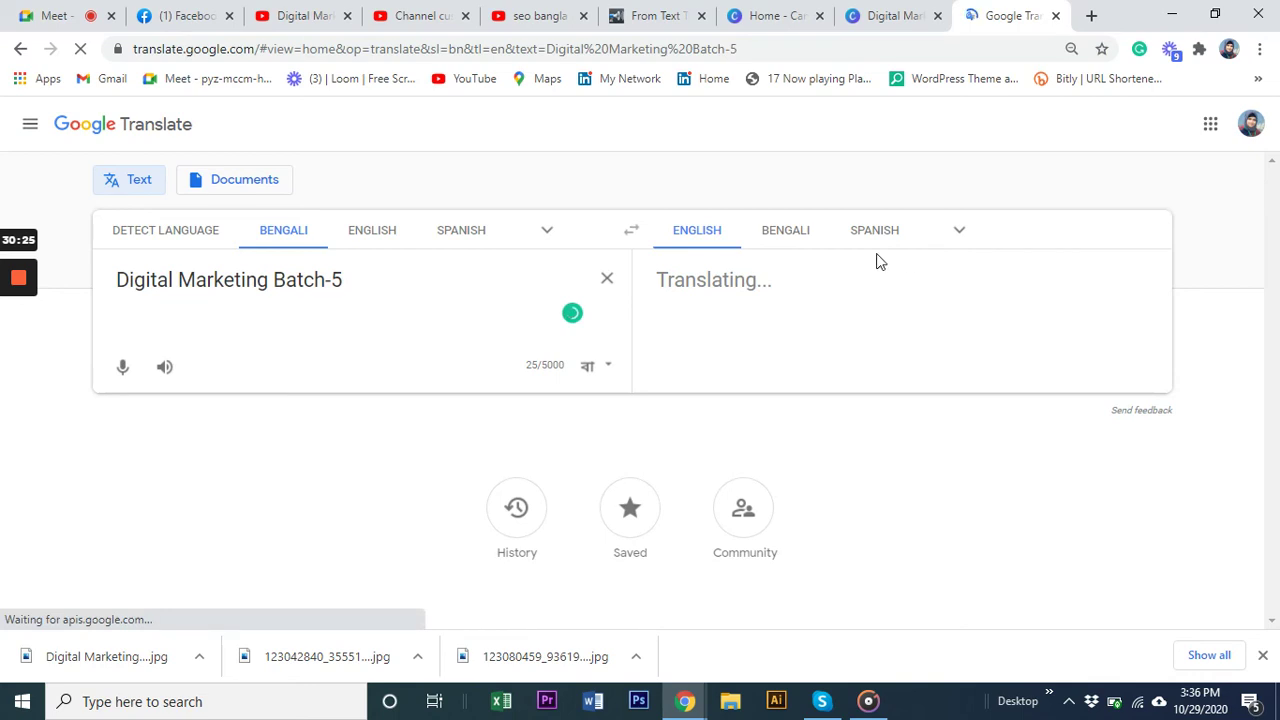
pyautogui.click(790, 233)
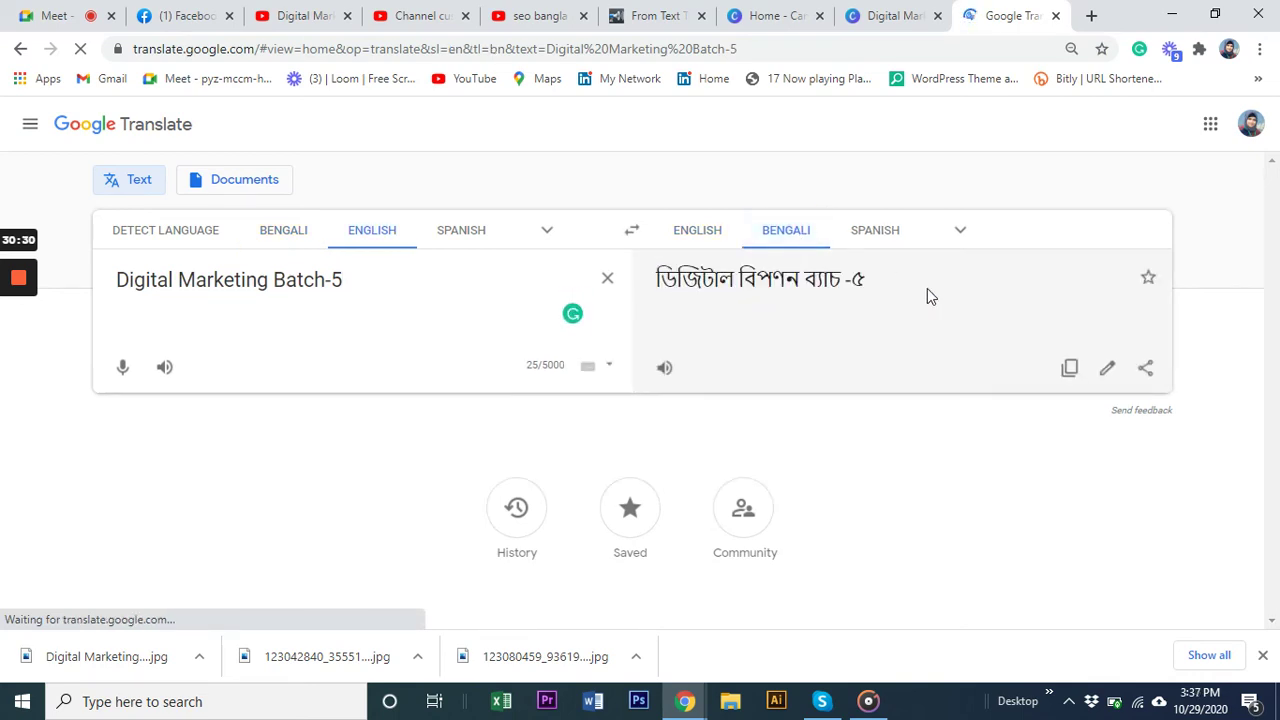
pyautogui.moveTo(889, 280); pyautogui.dragTo(608, 289)
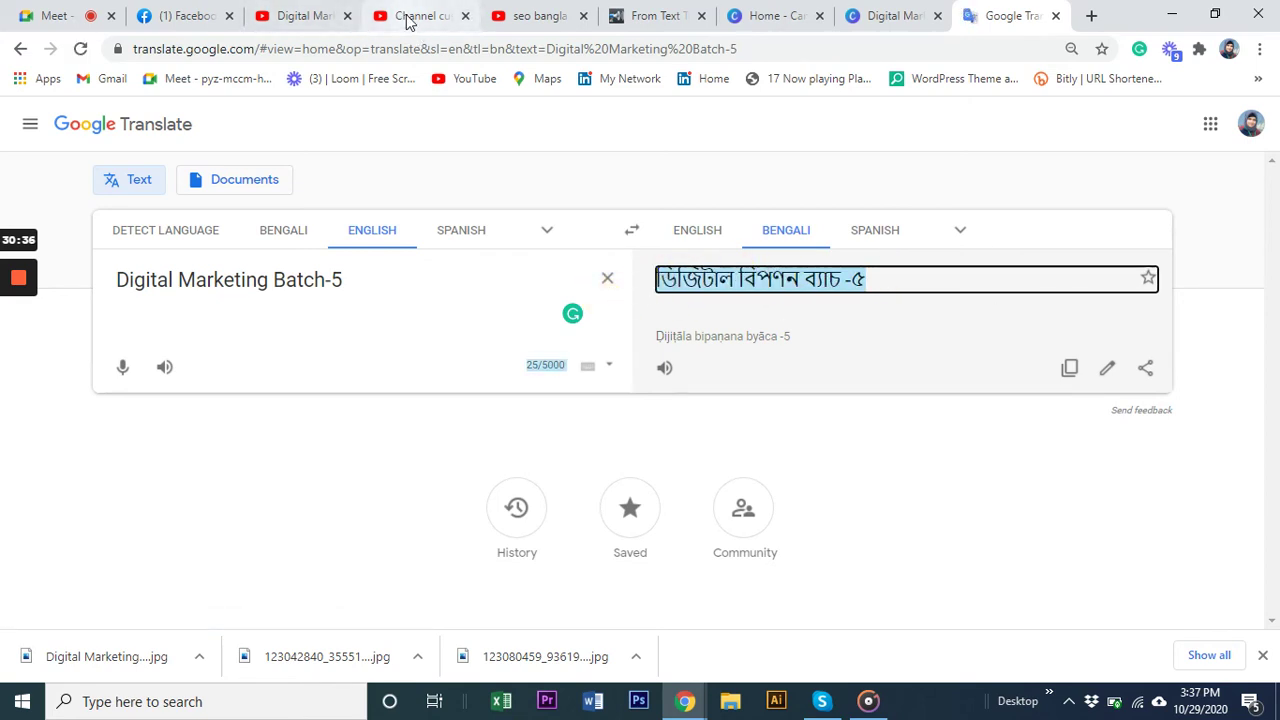
# - Paste the translation into the Bangla channel name in YouTube Studio and remove the stray 25/5000, leaving ডিজিটাল বিপণন ব্যাচ -৫
pyautogui.click(408, 20)
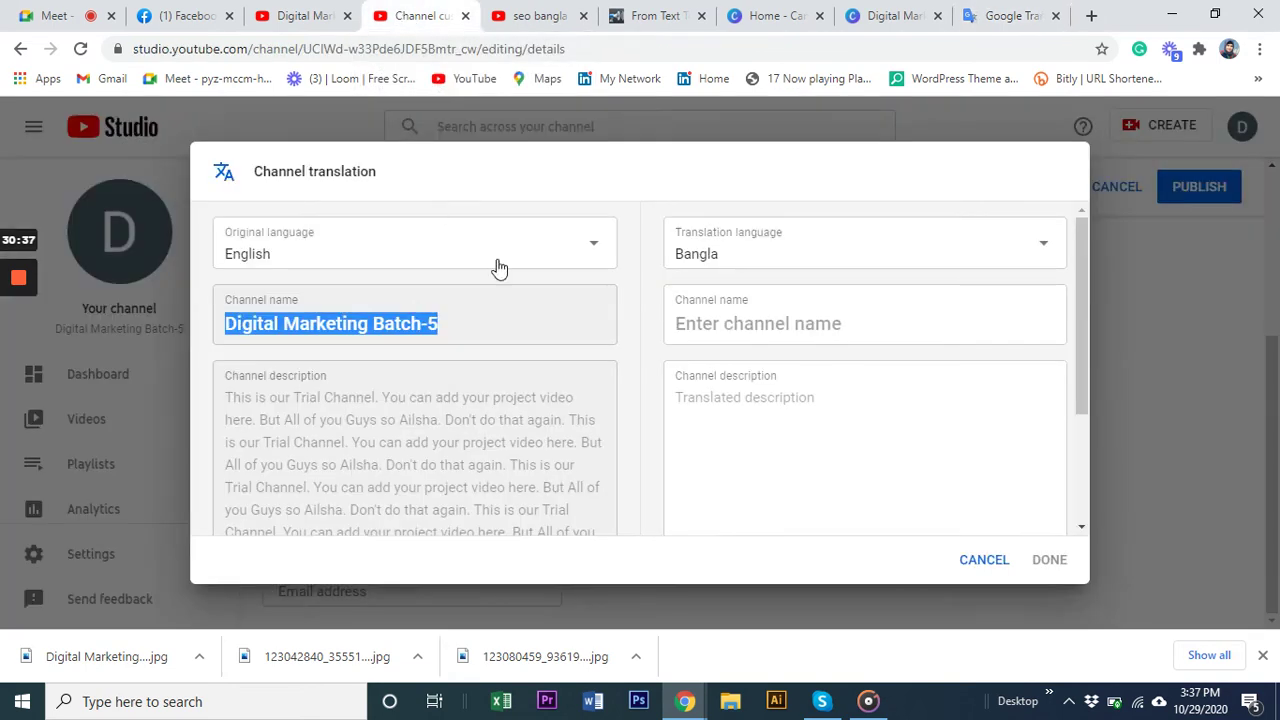
pyautogui.click(775, 320)
pyautogui.write('25/5000 ডিজিটাল বিপণন ব্যাচ -৫')
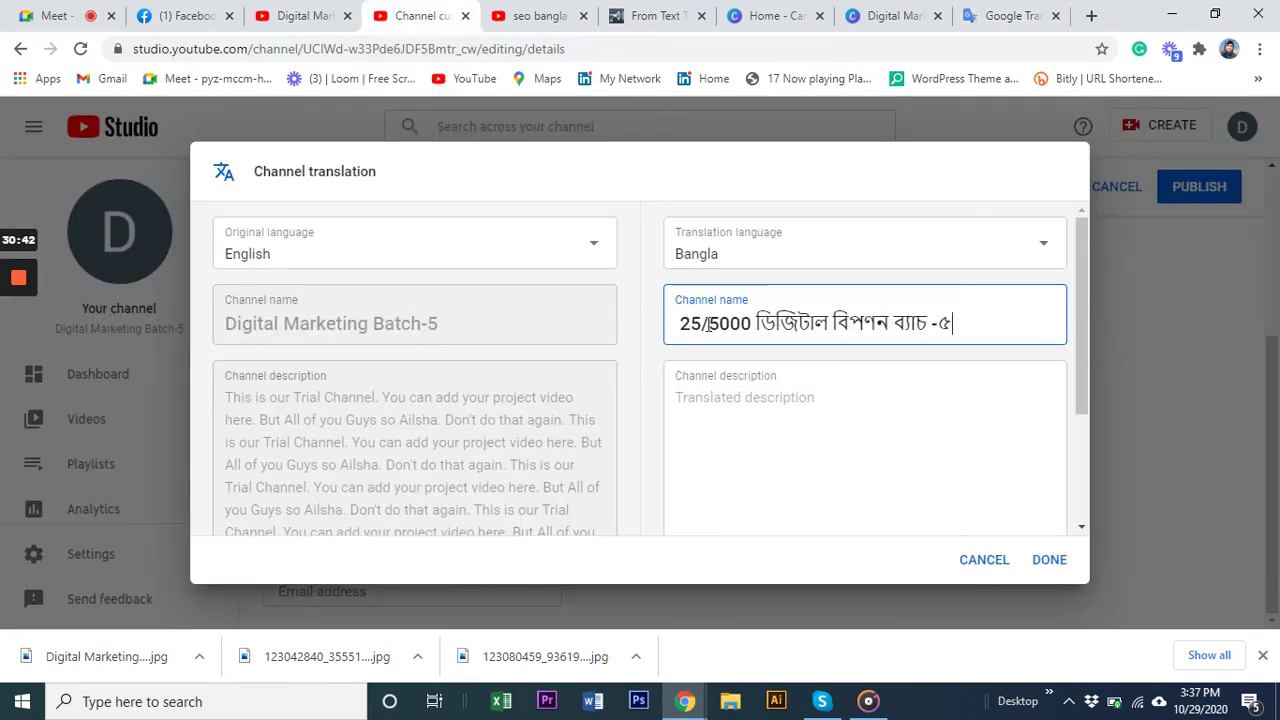
pyautogui.moveTo(755, 321); pyautogui.dragTo(623, 313)
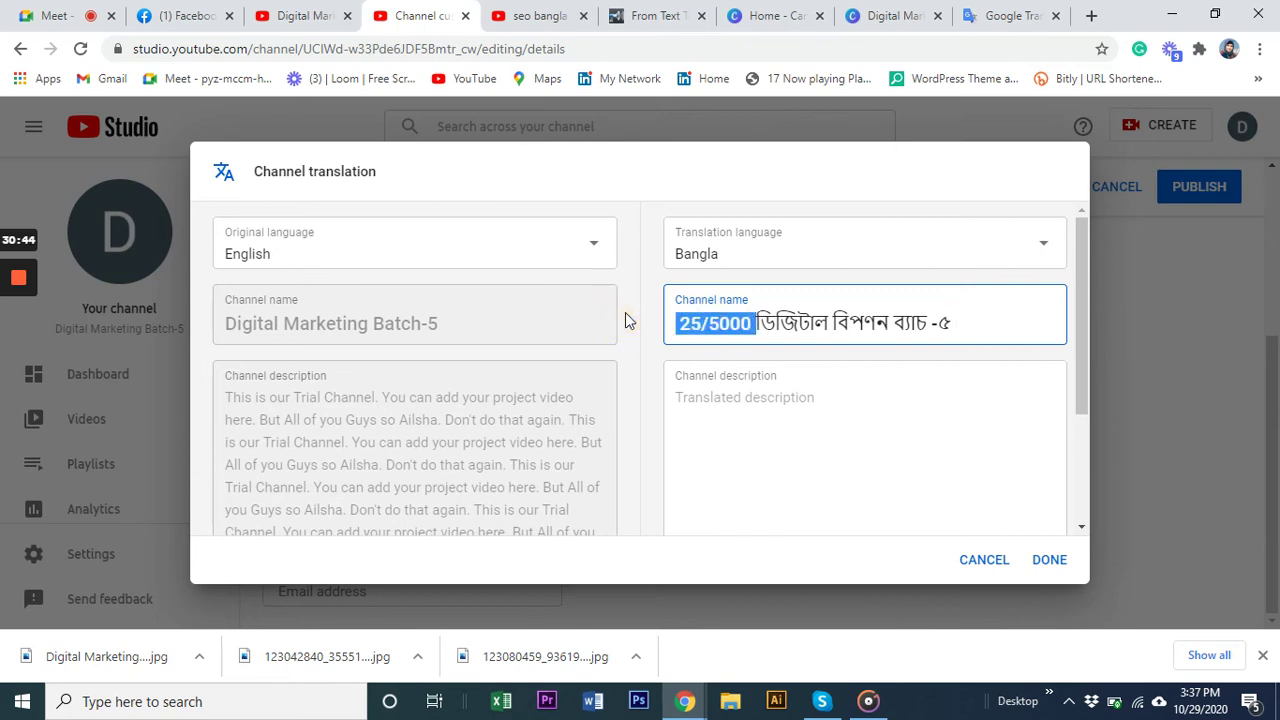
pyautogui.press('BackSpace')
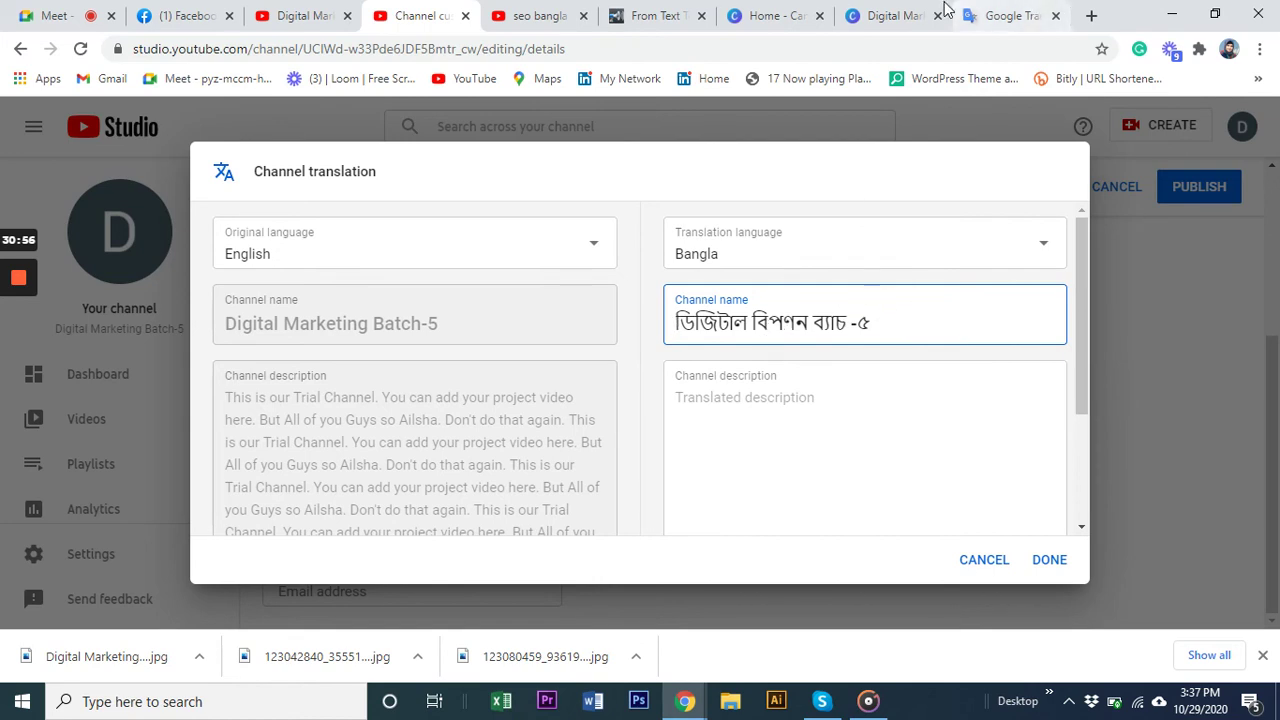
# - Switch to Google Translate, swap the languages to Bengali-to-English, and replace the source text with ডিজিটাল মার্কেটিং
pyautogui.click(1003, 15)
pyautogui.click(768, 278)
pyautogui.tripleClick(765, 280)
pyautogui.click(700, 191)
pyautogui.click(631, 230)
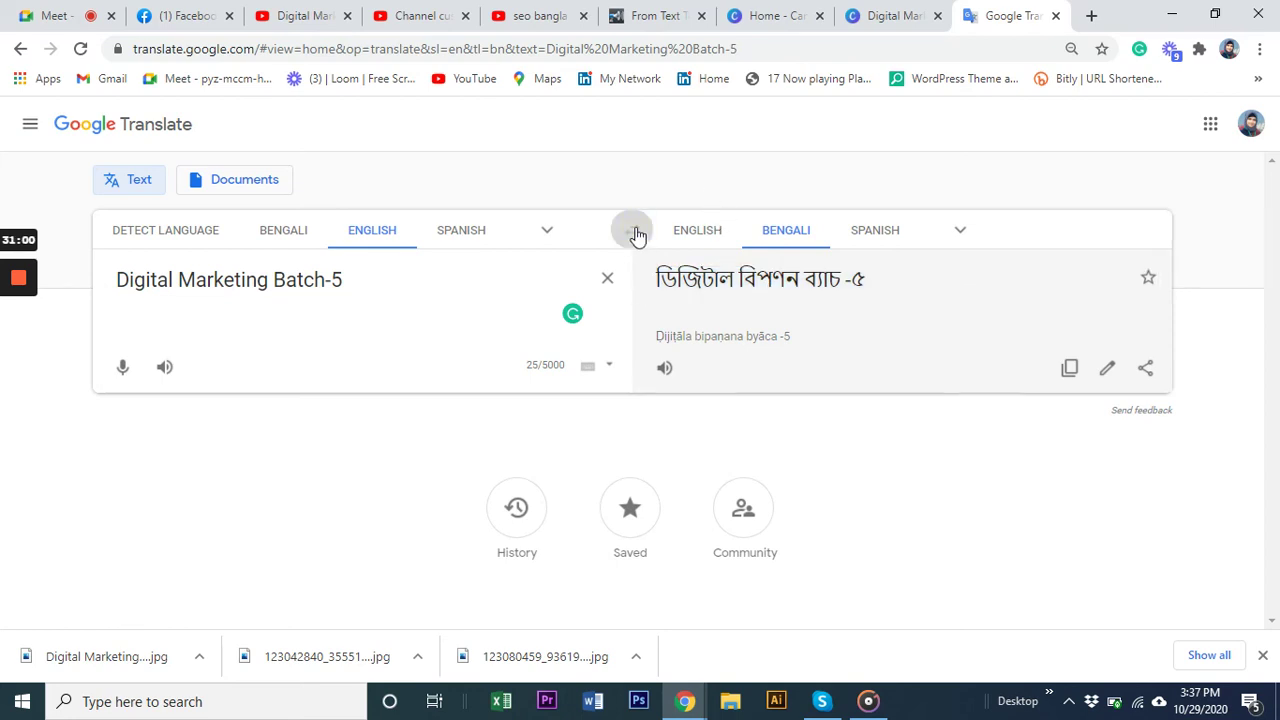
pyautogui.click(610, 281)
pyautogui.write('digital')
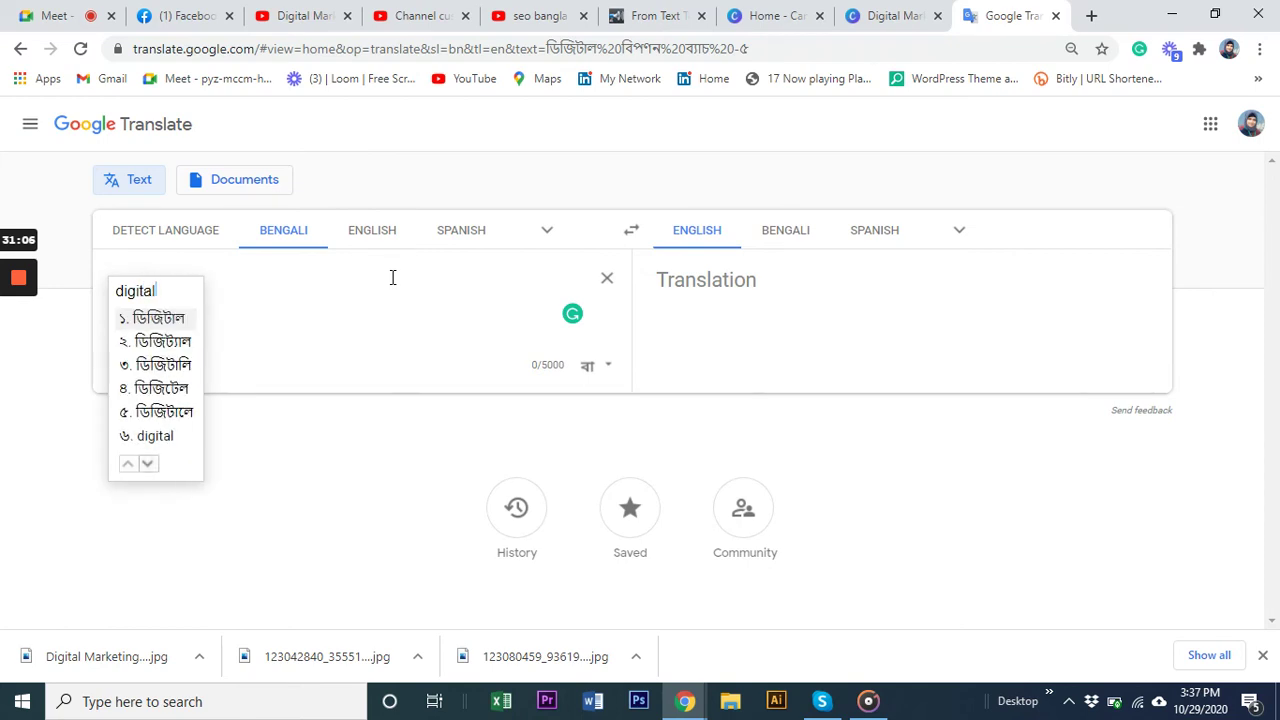
pyautogui.press('space')
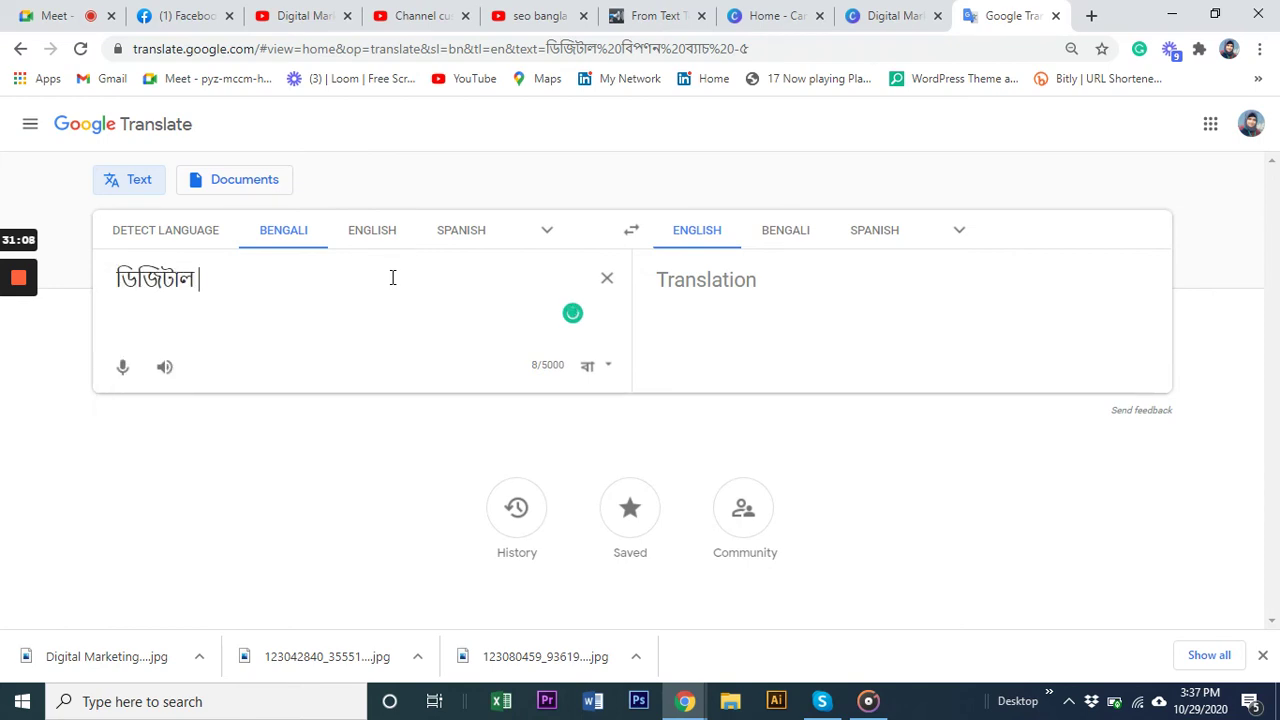
pyautogui.write('marketing')
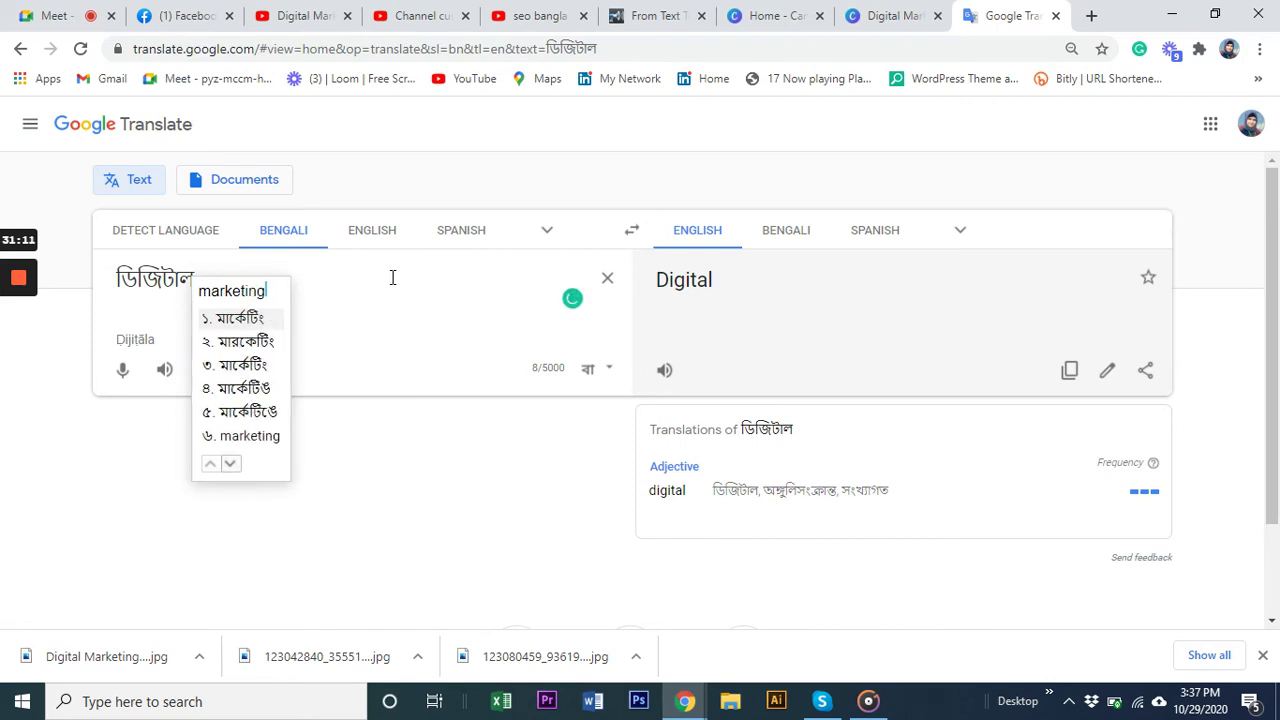
pyautogui.press('space')
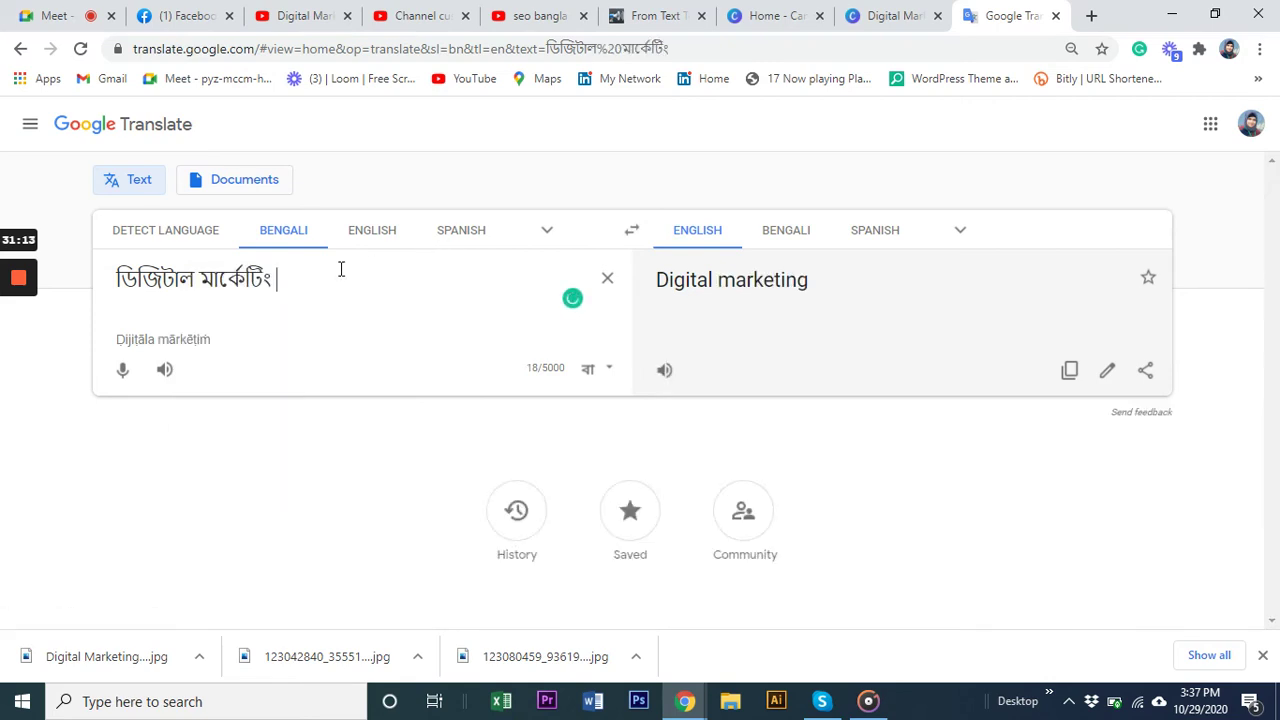
# - Copy ডিজিটাল মার্কেটিং from Google Translate and replace the Bangla channel name in YouTube Studio with it
pyautogui.moveTo(283, 286); pyautogui.dragTo(181, 288)
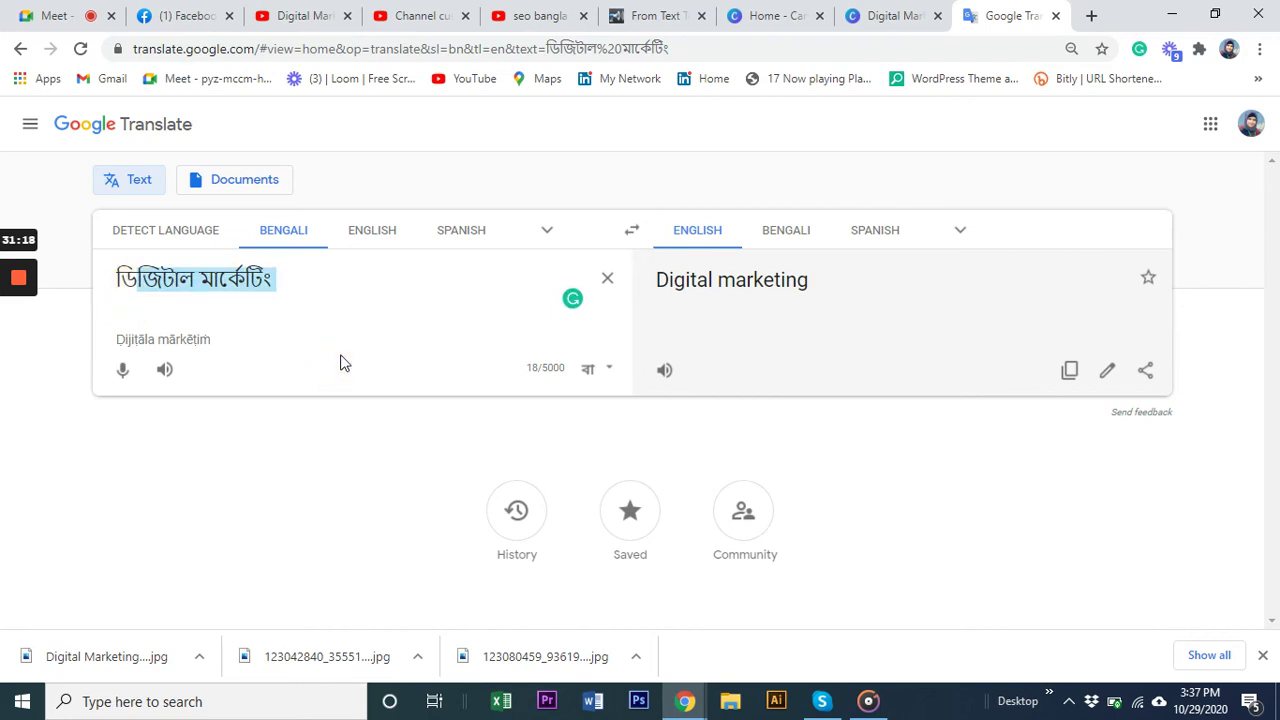
pyautogui.click(320, 284)
pyautogui.hotkey('ctrl', 'a')
pyautogui.hotkey('ctrl', 'c')
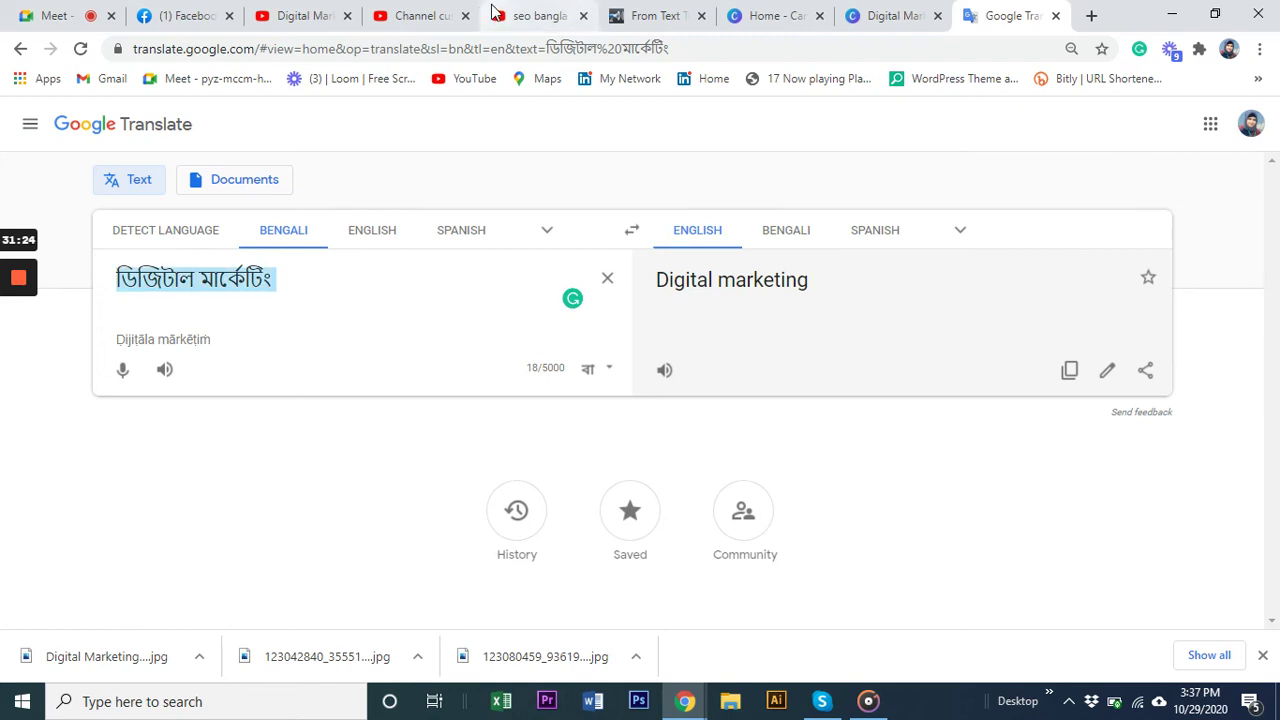
pyautogui.click(423, 18)
pyautogui.moveTo(899, 315); pyautogui.dragTo(670, 332)
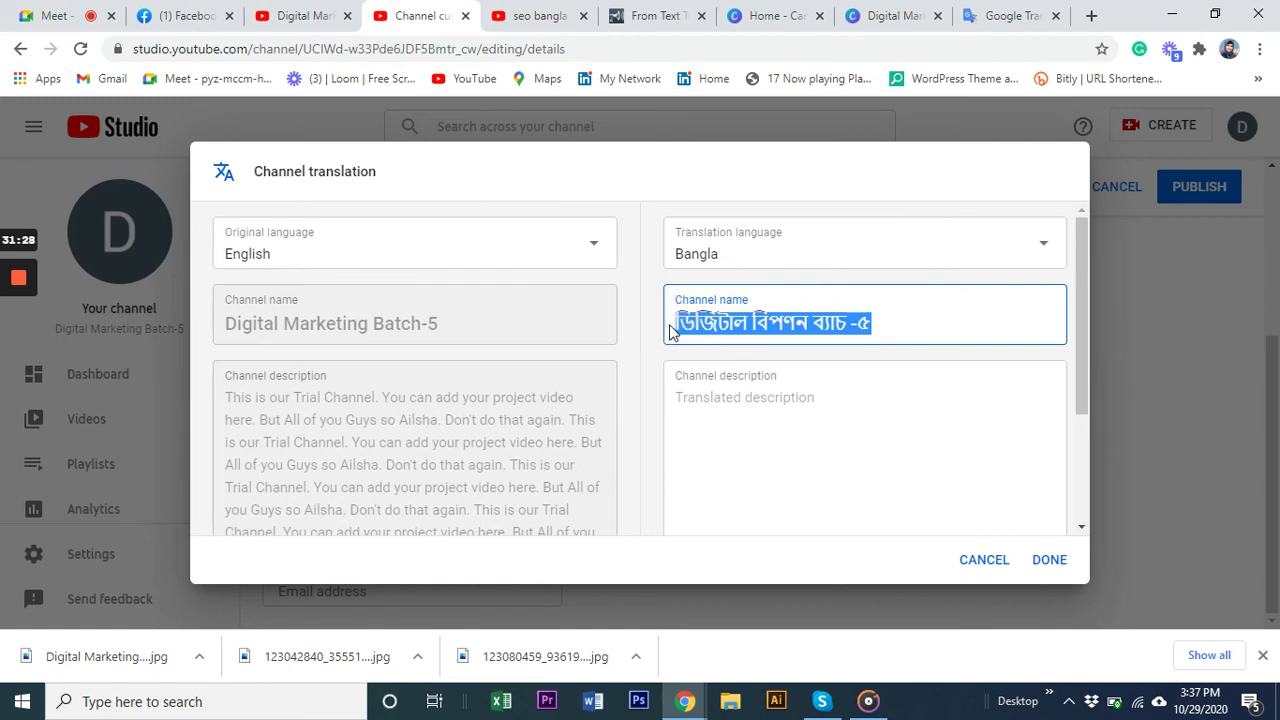
pyautogui.hotkey('ctrl', 'v')
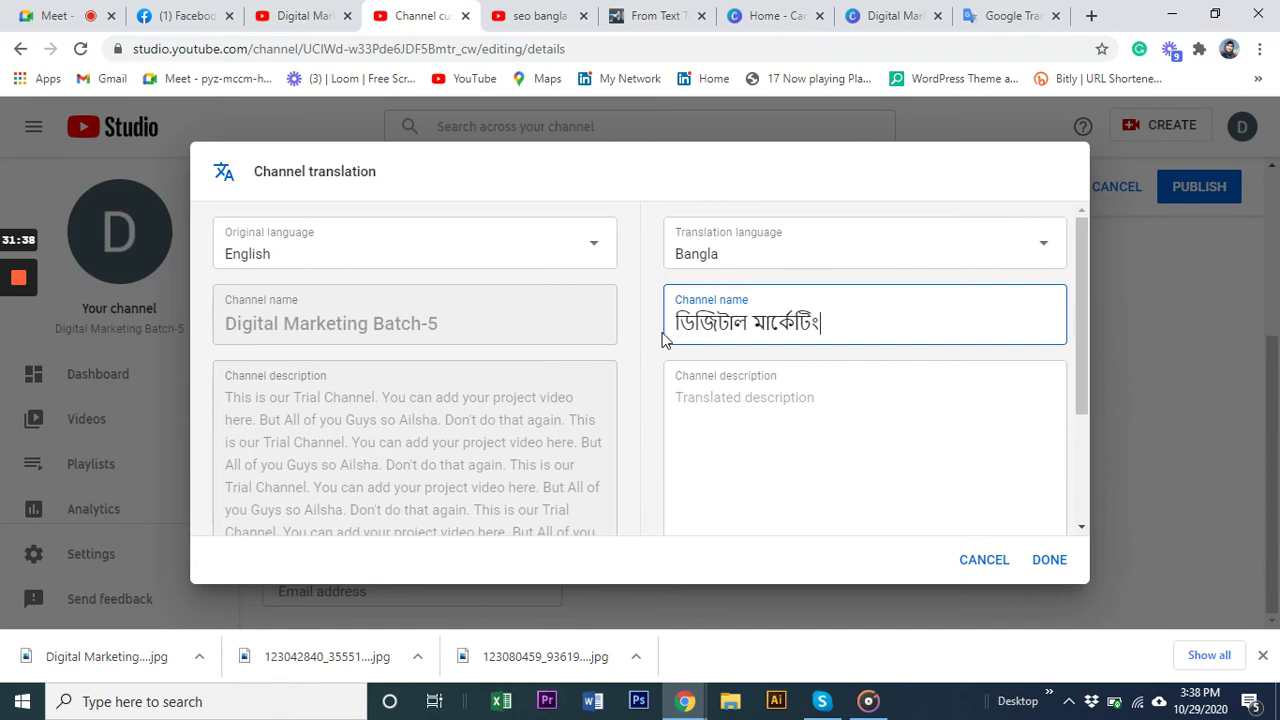
pyautogui.click(308, 15)
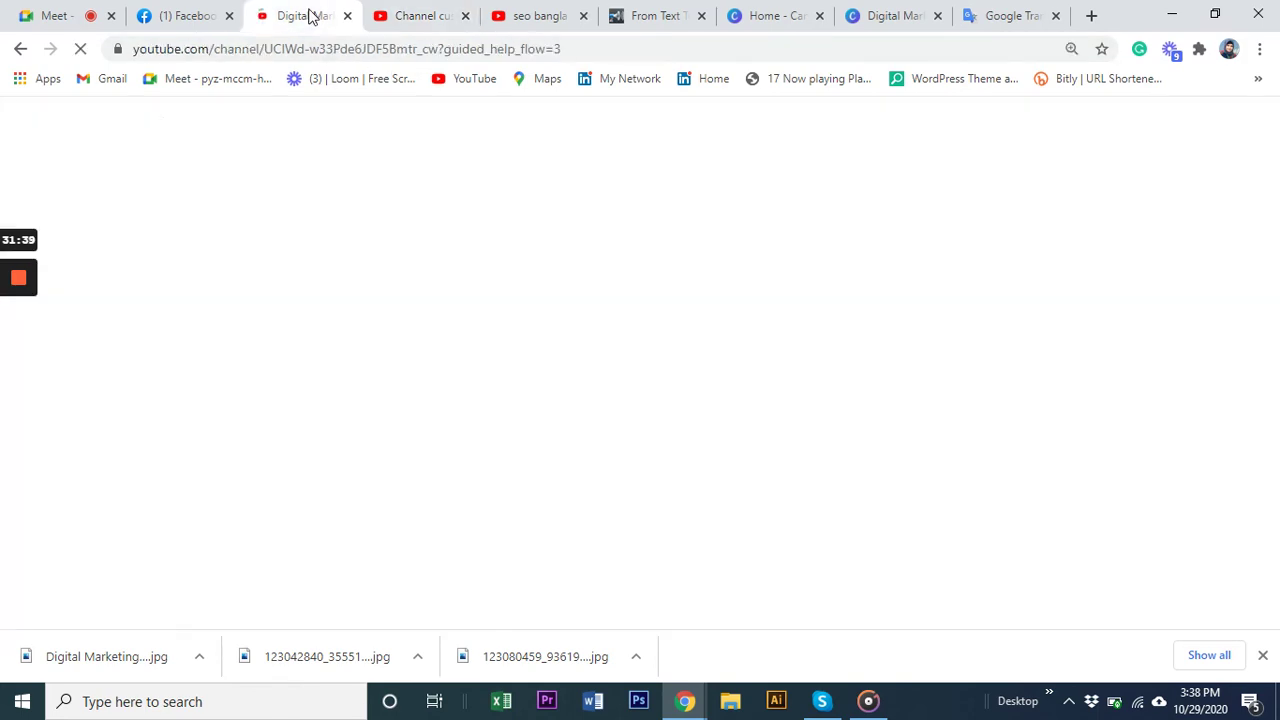
pyautogui.click(406, 15)
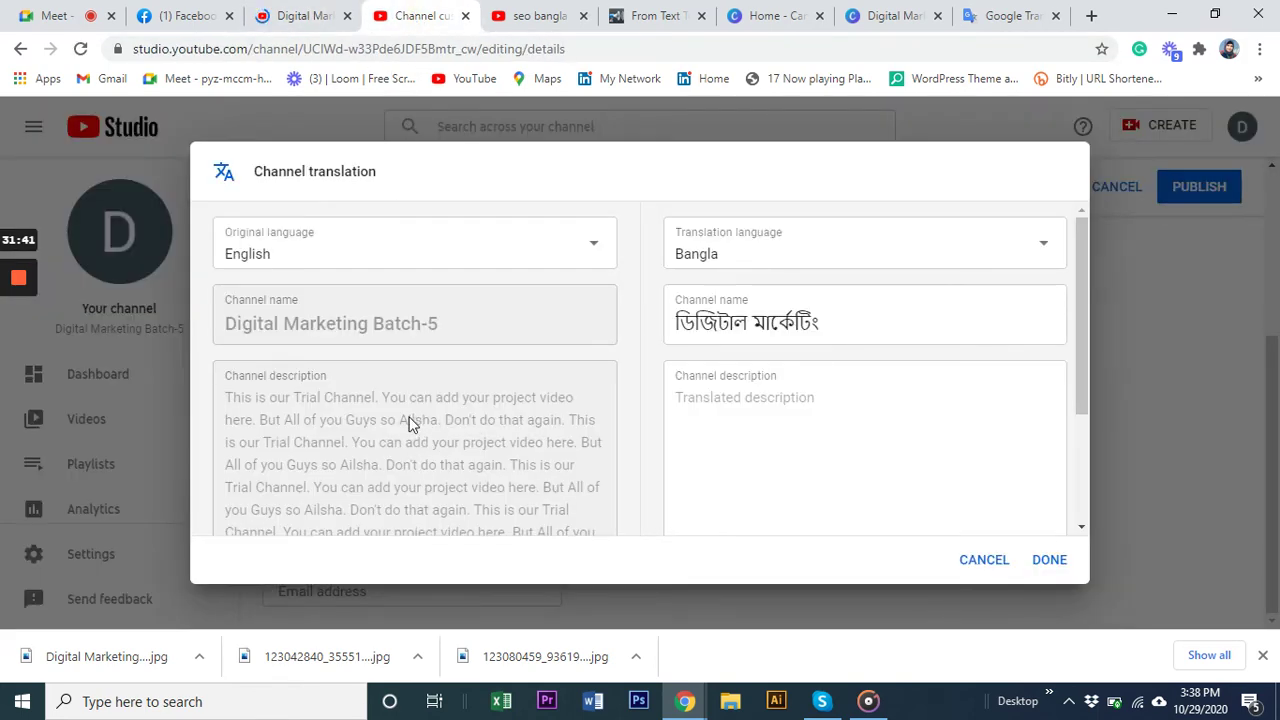
# - Copy the original channel description text into the Bangla channel description and save the Bangla translation
pyautogui.scroll(-1, 238, 398)
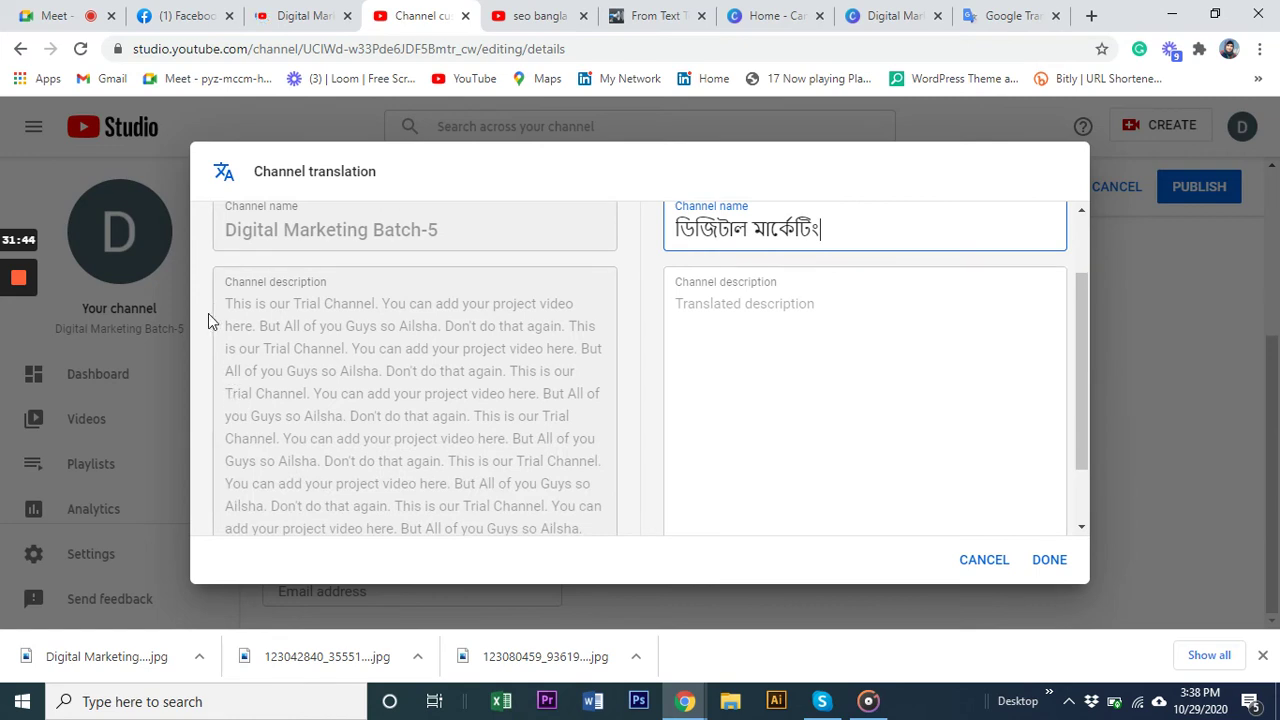
pyautogui.moveTo(225, 300); pyautogui.dragTo(470, 522)
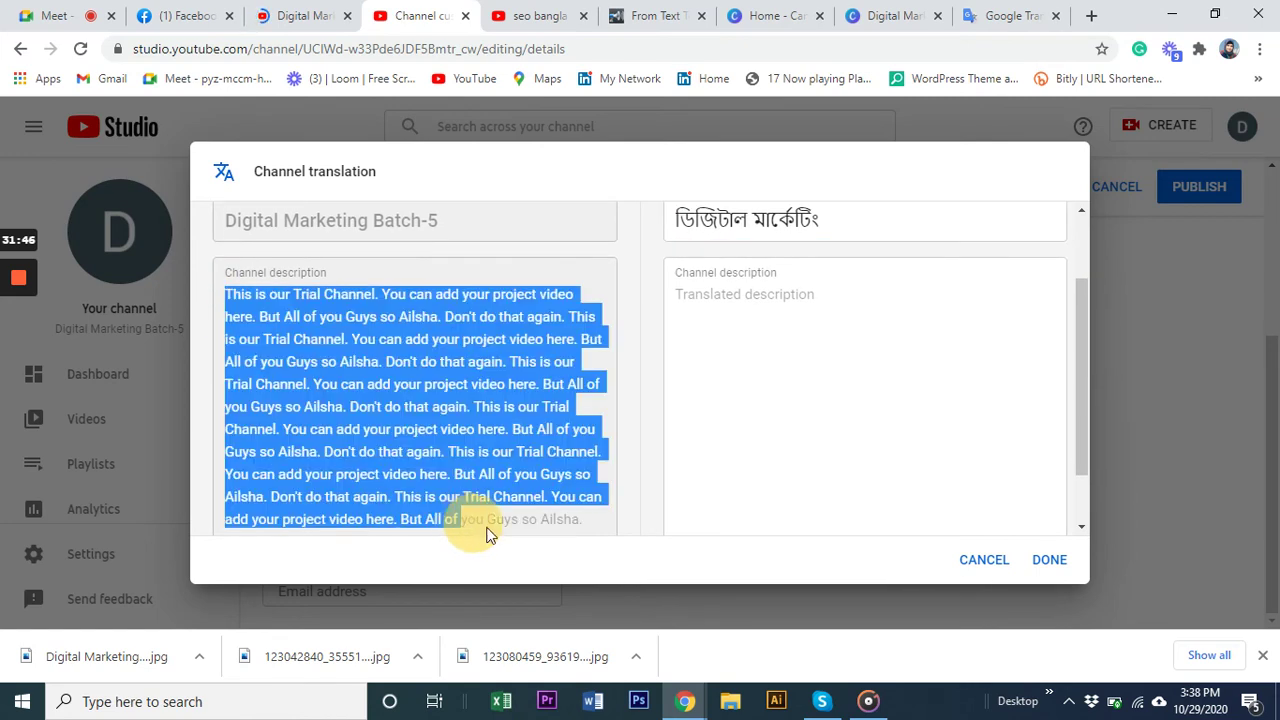
pyautogui.moveTo(593, 524); pyautogui.dragTo(612, 524)
pyautogui.hotkey('ctrl', 'c')
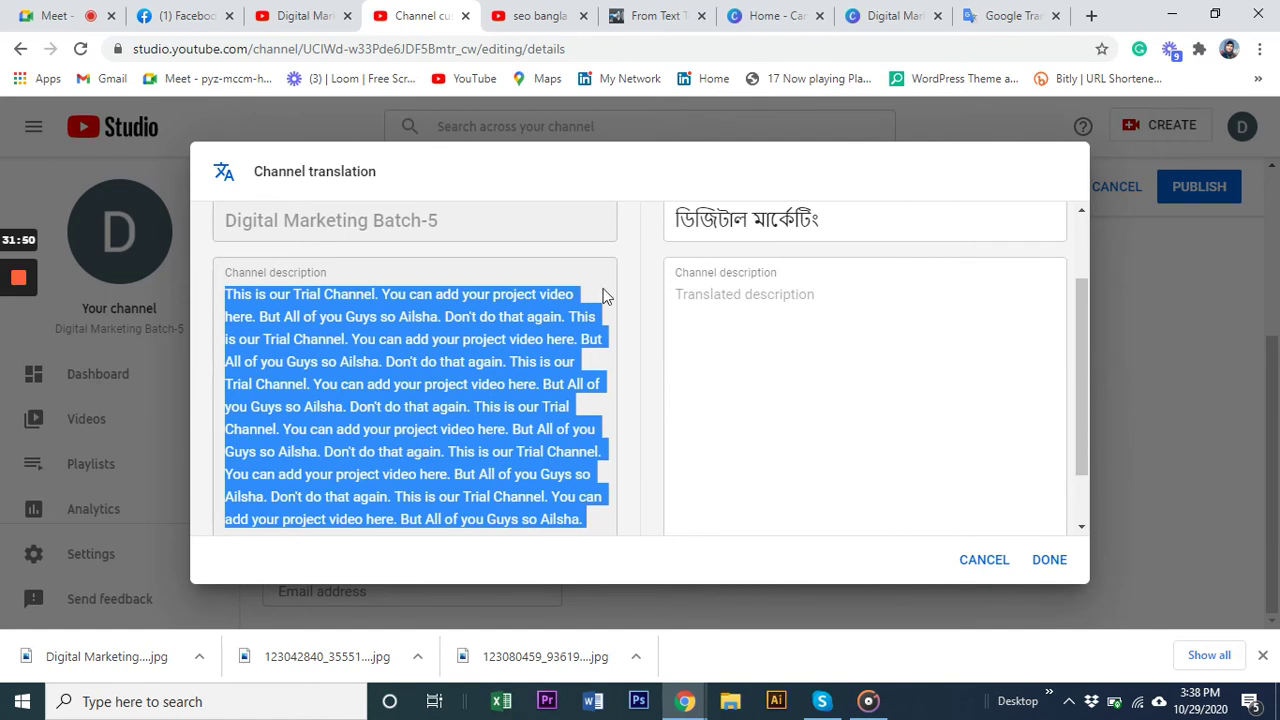
pyautogui.click(816, 337)
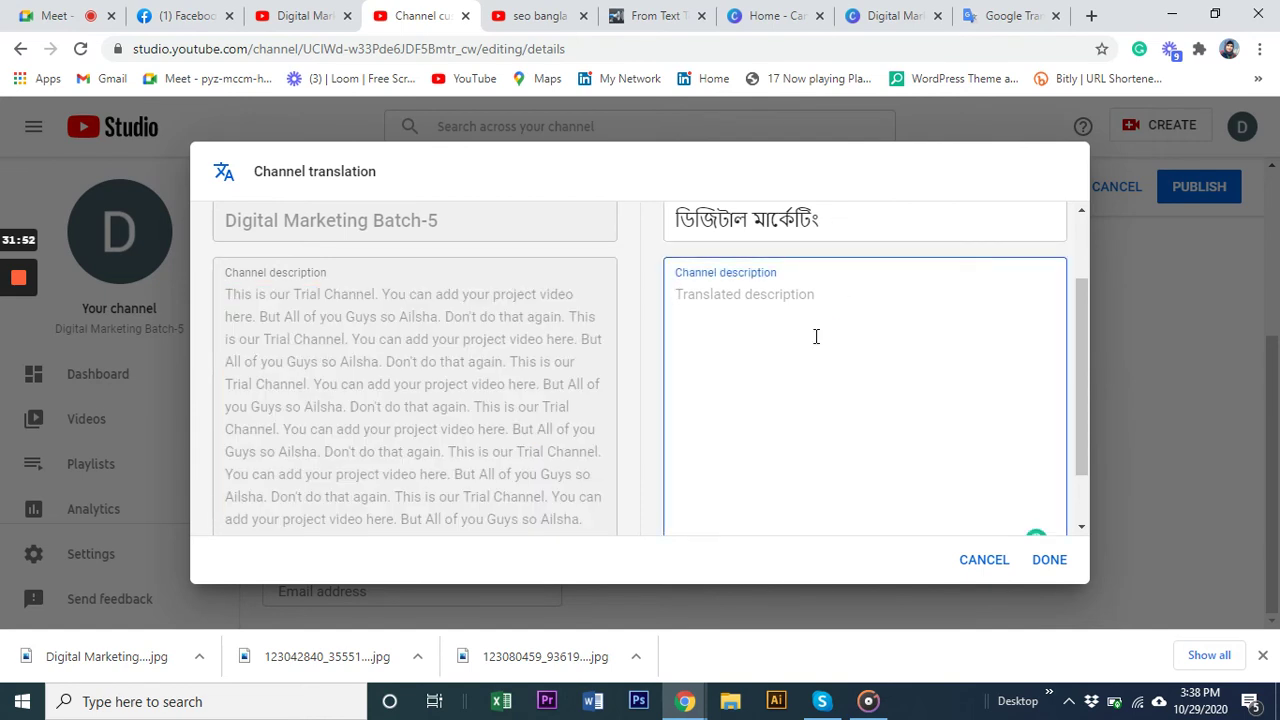
pyautogui.hotkey('ctrl', 'v')
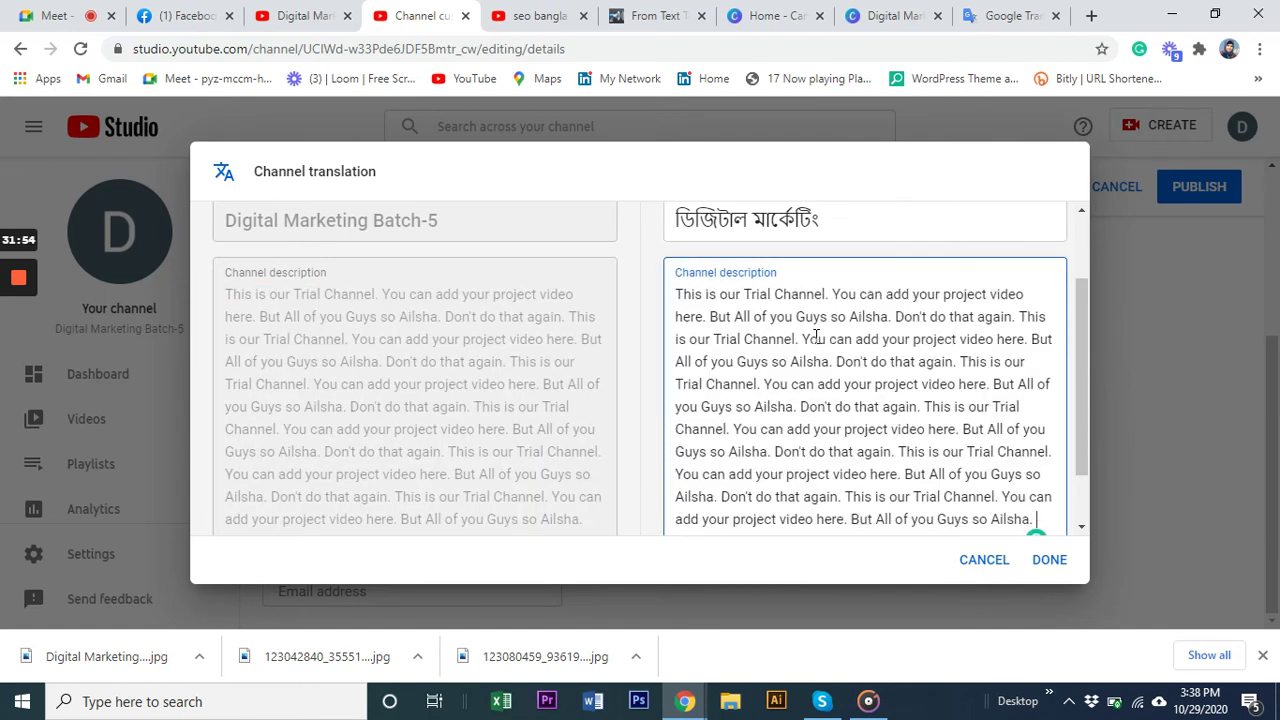
pyautogui.scroll(-1, 654, 354)
pyautogui.scroll(3, 600, 373)
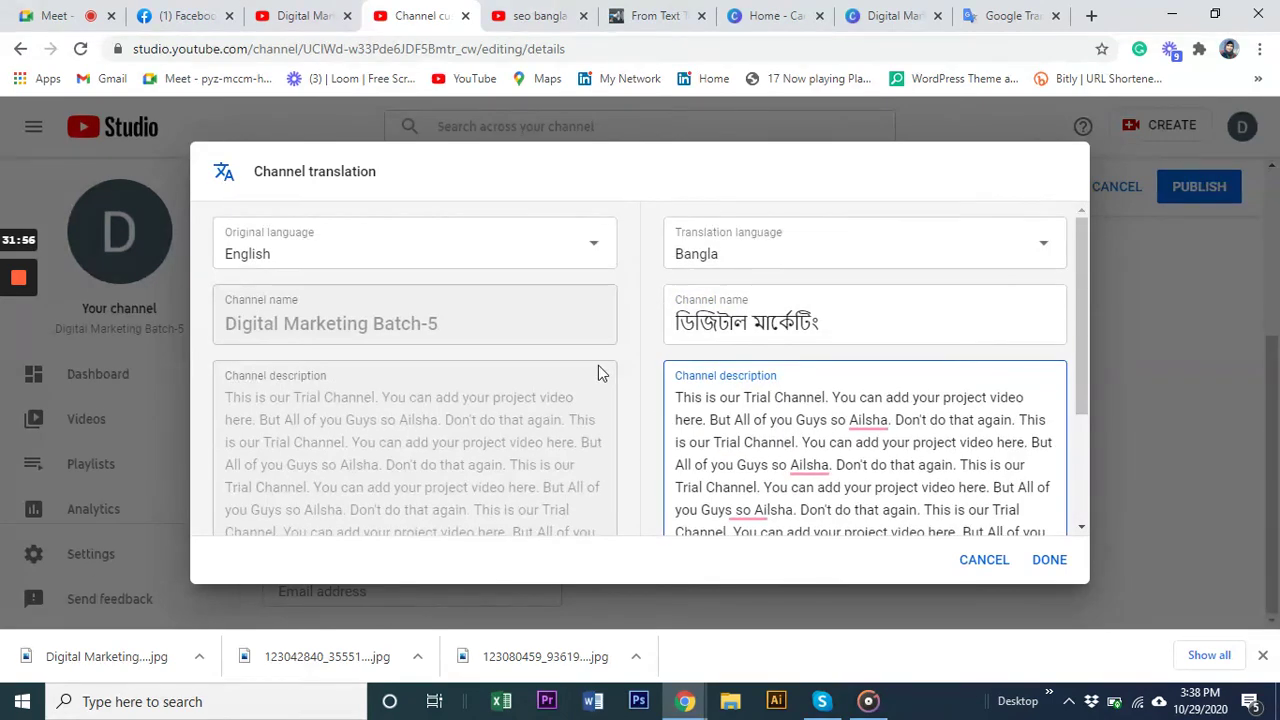
pyautogui.scroll(-2, 1000, 400)
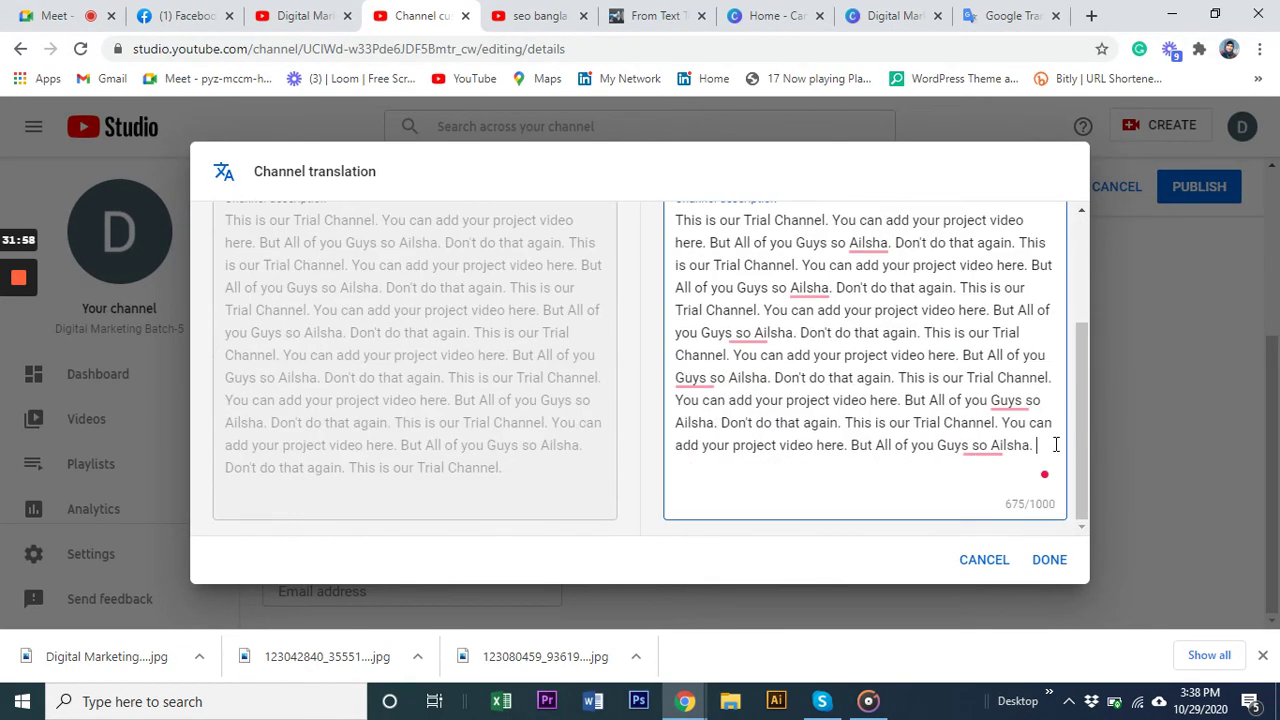
pyautogui.click(1049, 562)
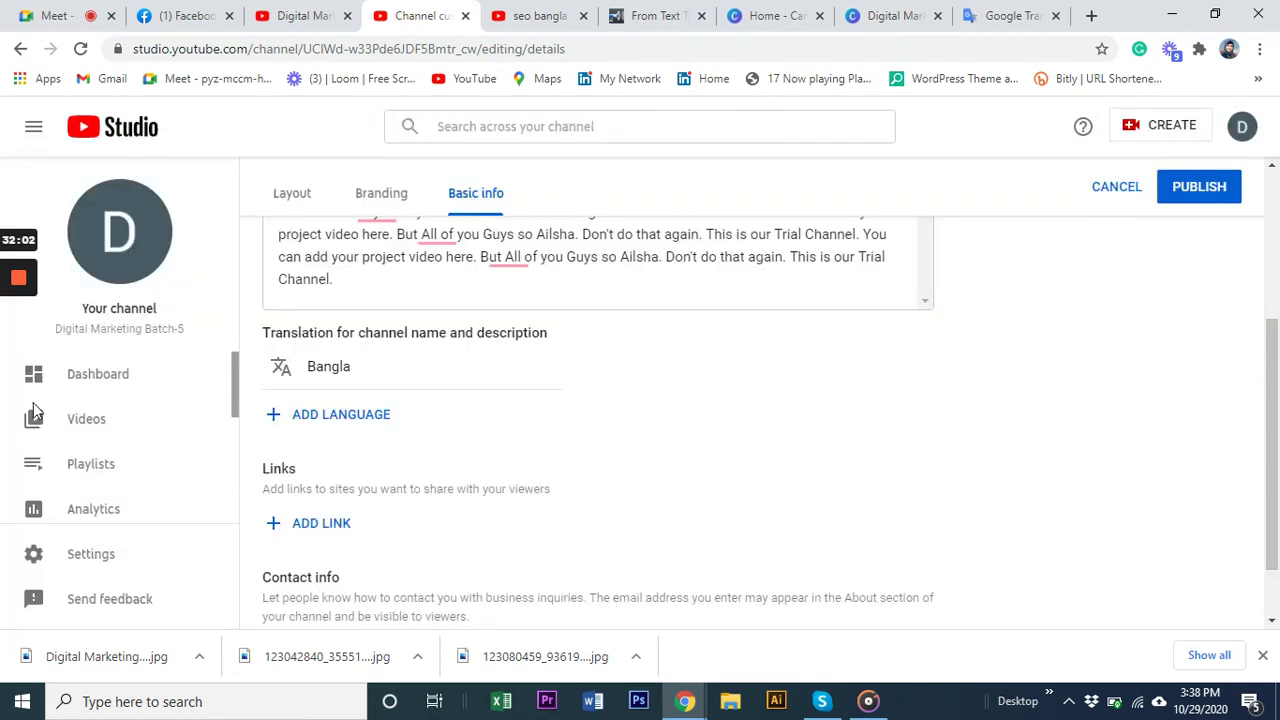
# - Add another channel translation in Chinese (China) and fill its channel name with the earlier entry ডিজিটাল মার্কেটিং
pyautogui.click(349, 418)
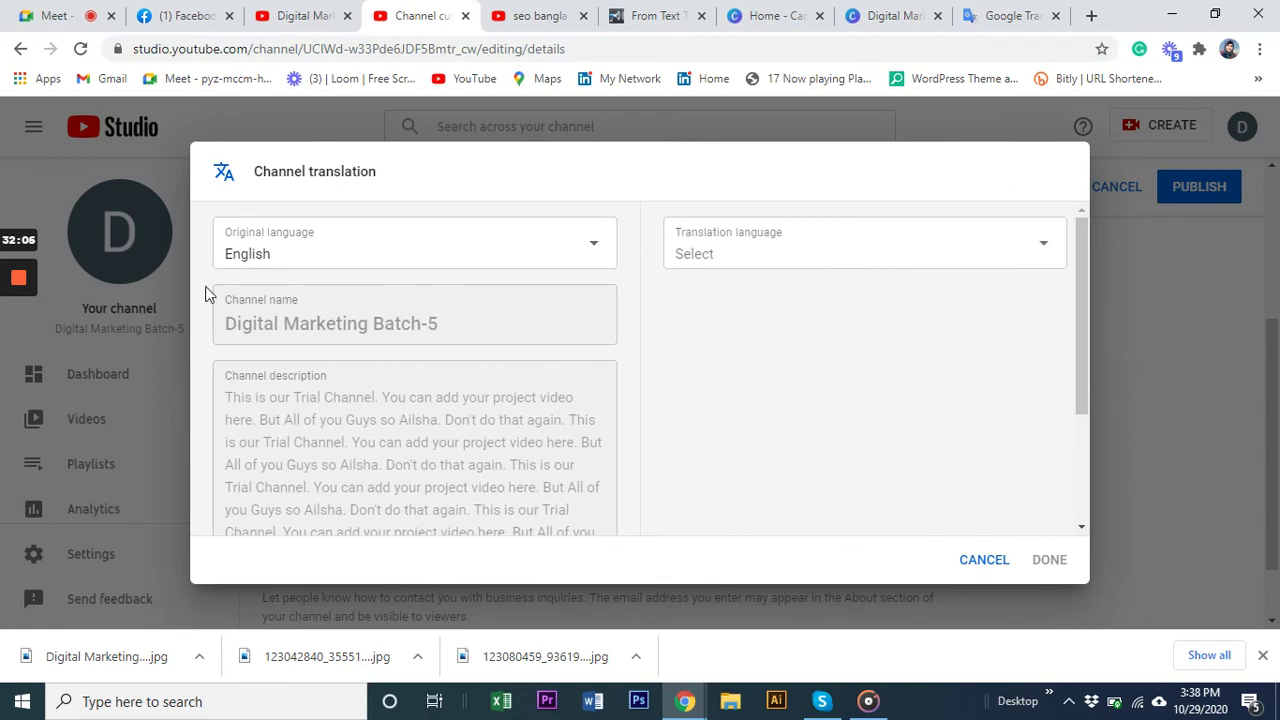
pyautogui.click(1041, 252)
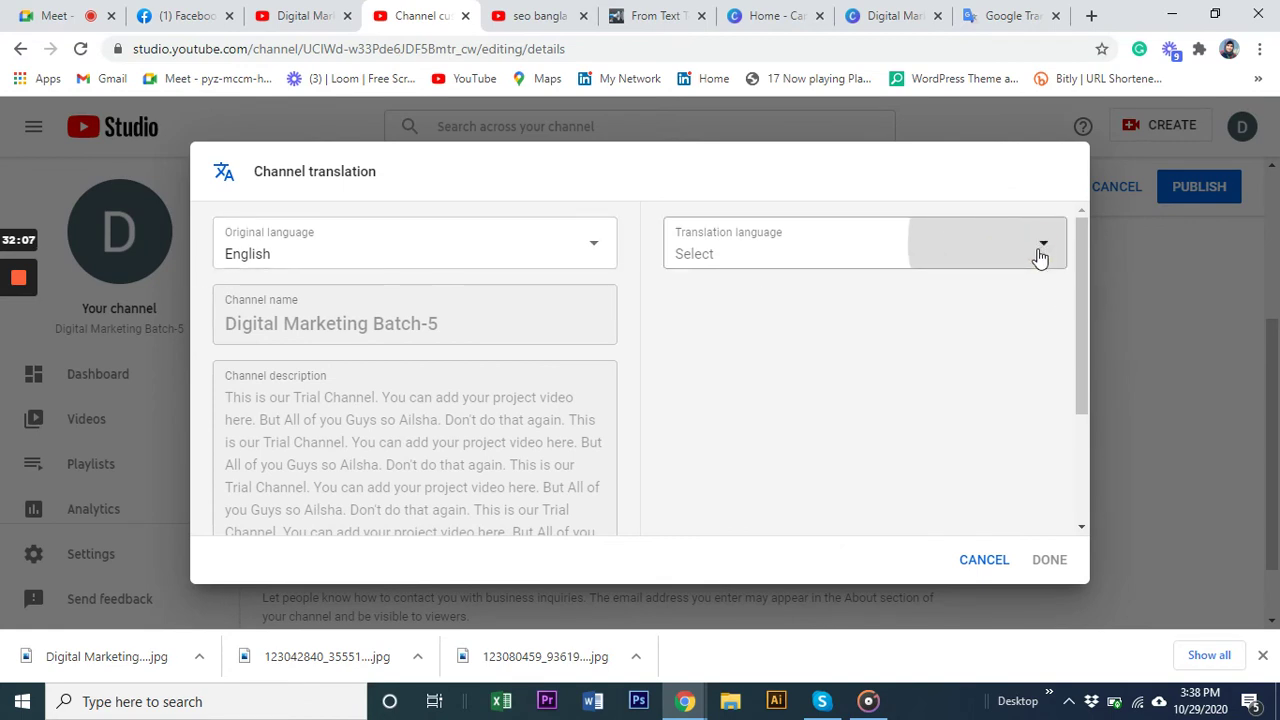
pyautogui.scroll(-3, 744, 505)
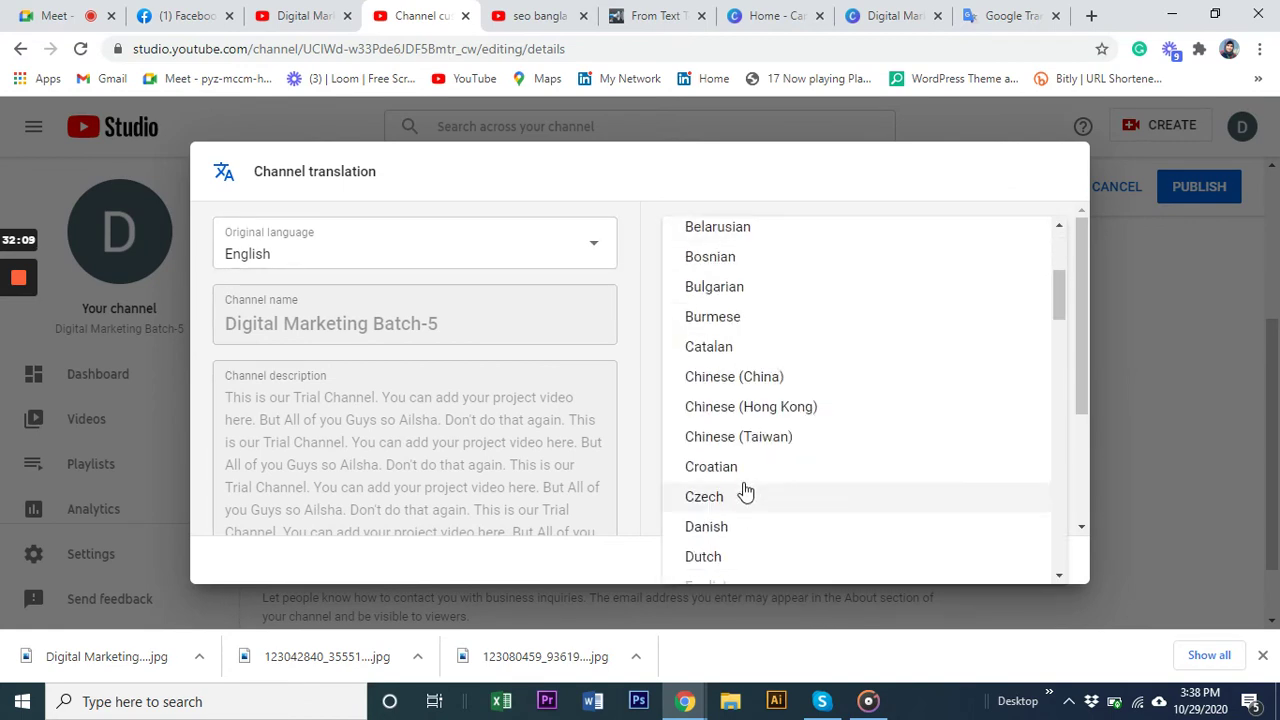
pyautogui.click(734, 376)
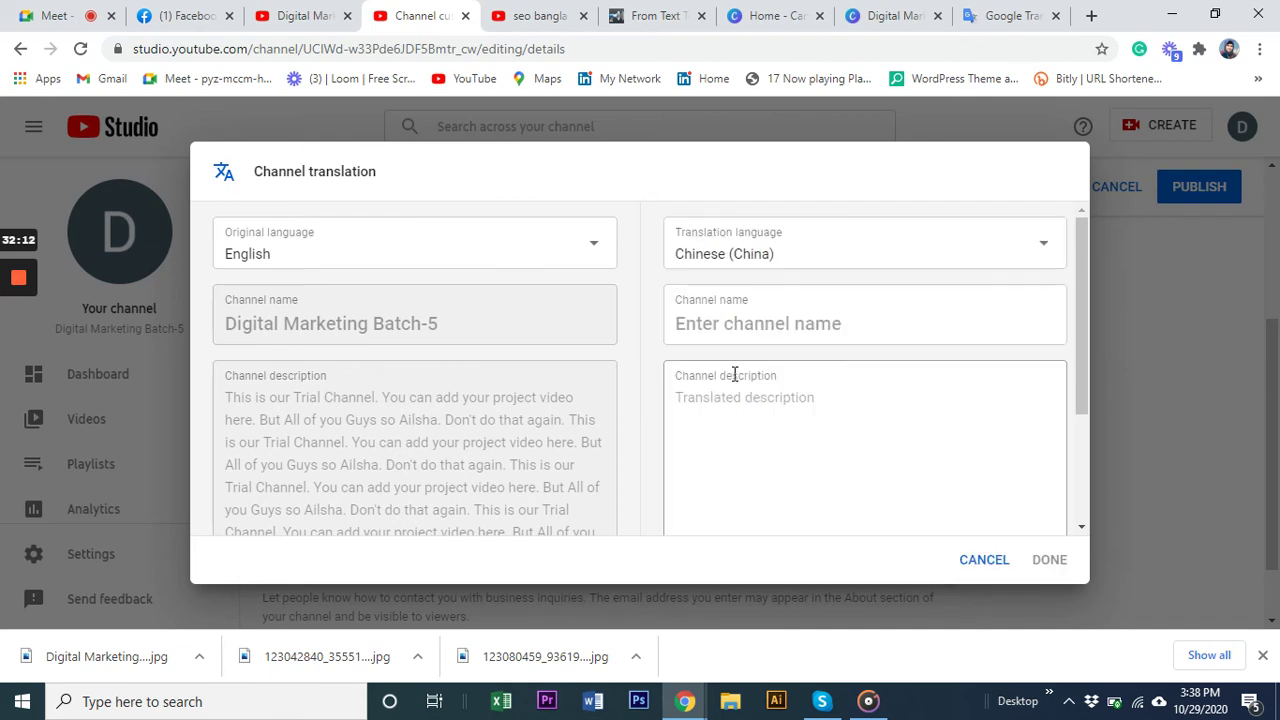
pyautogui.click(752, 321)
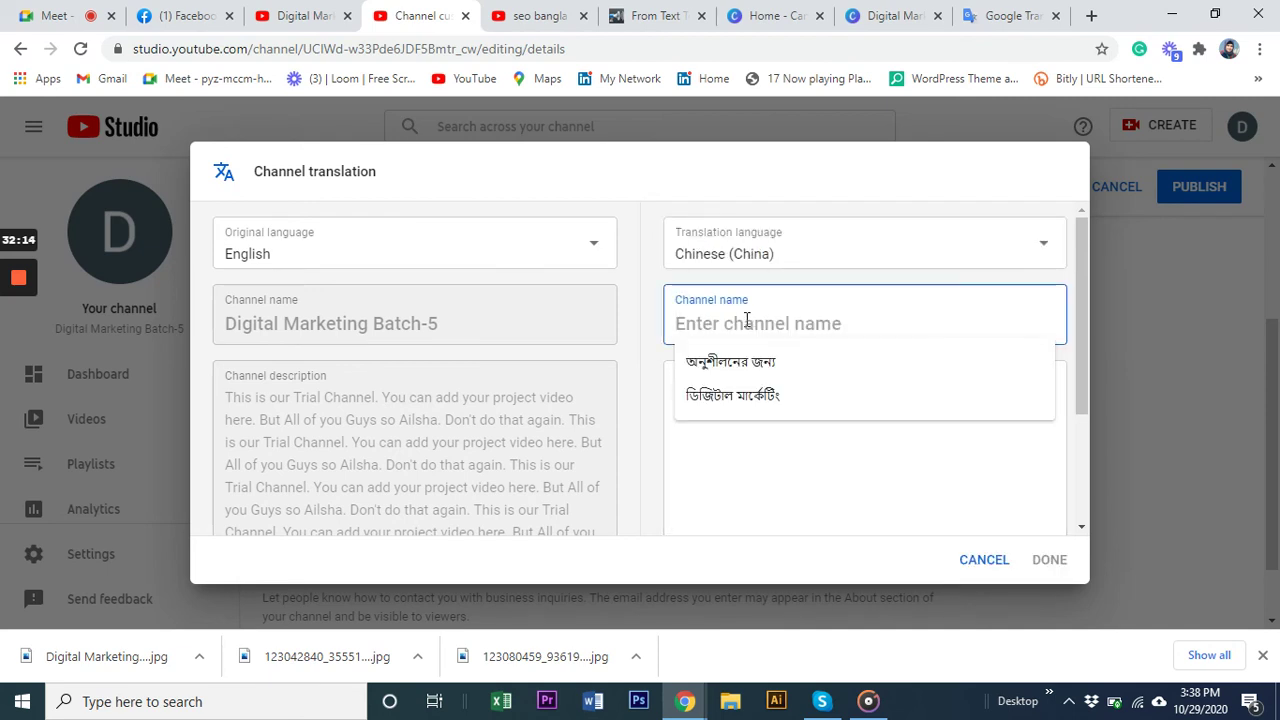
pyautogui.click(728, 394)
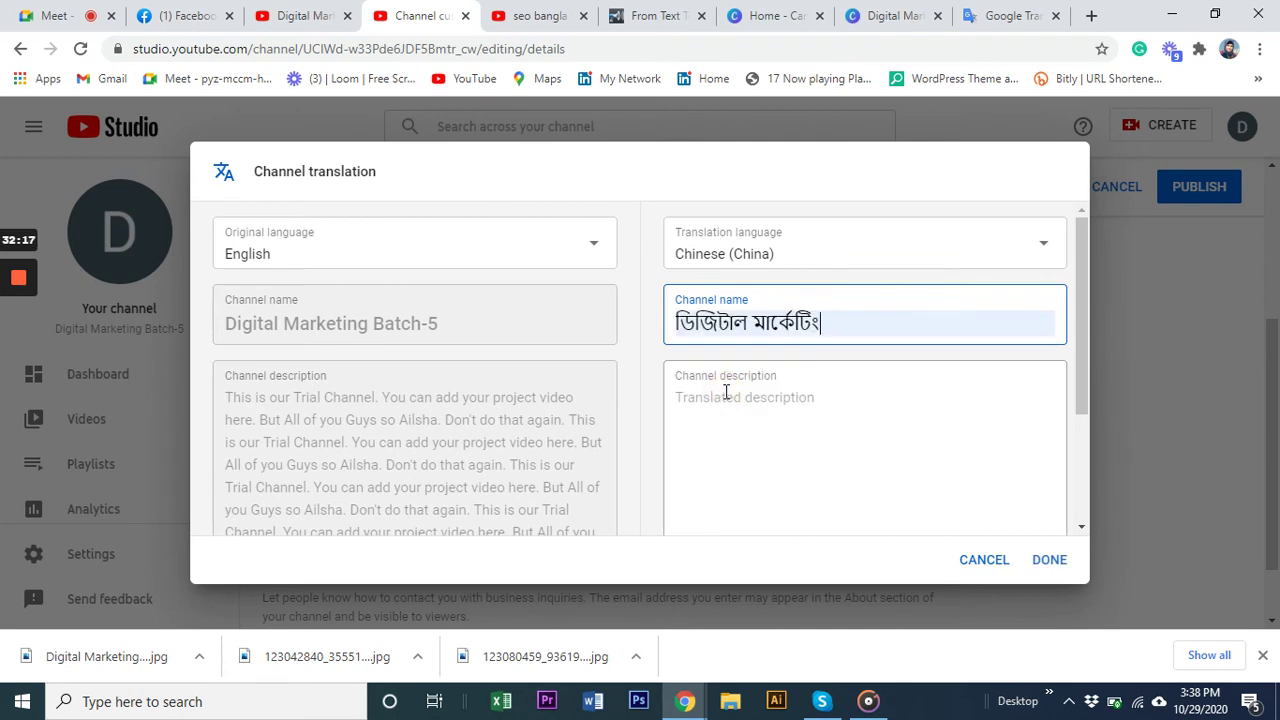
# - In Google Translate, set the target language to Chinese (Traditional) and copy the translation of ডিজিটাল মার্কেটিং
pyautogui.click(1003, 16)
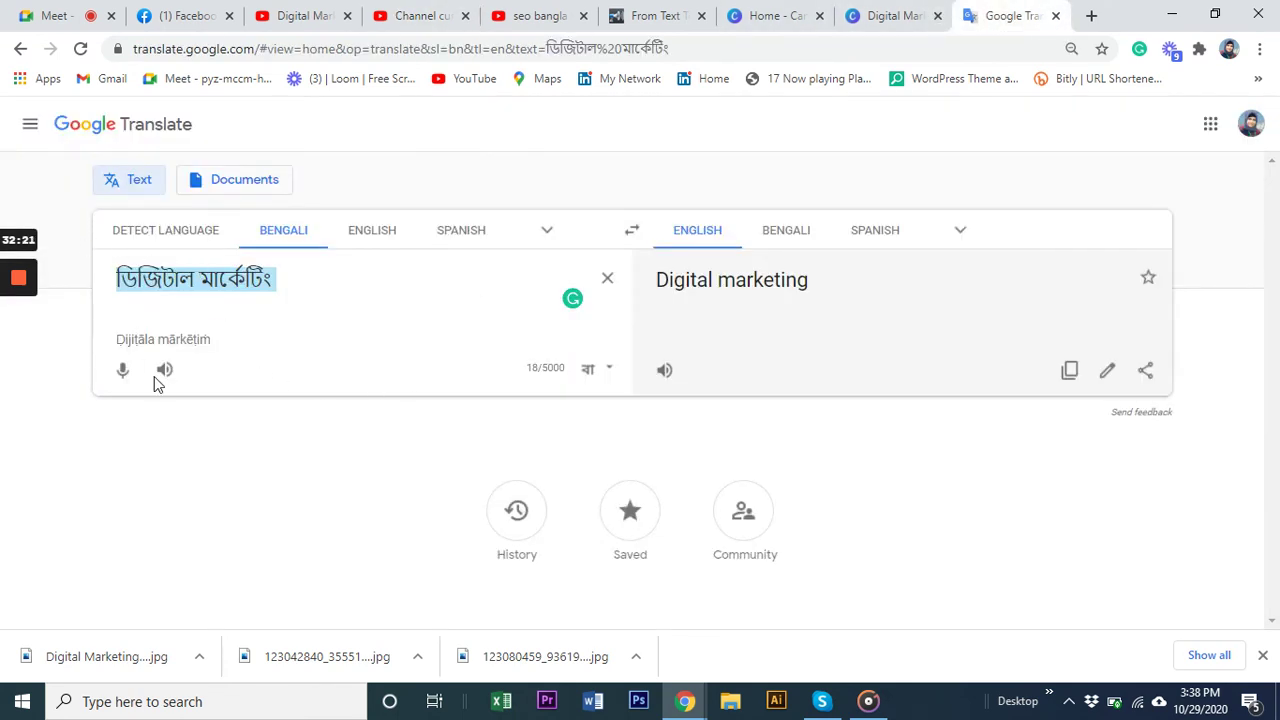
pyautogui.click(955, 233)
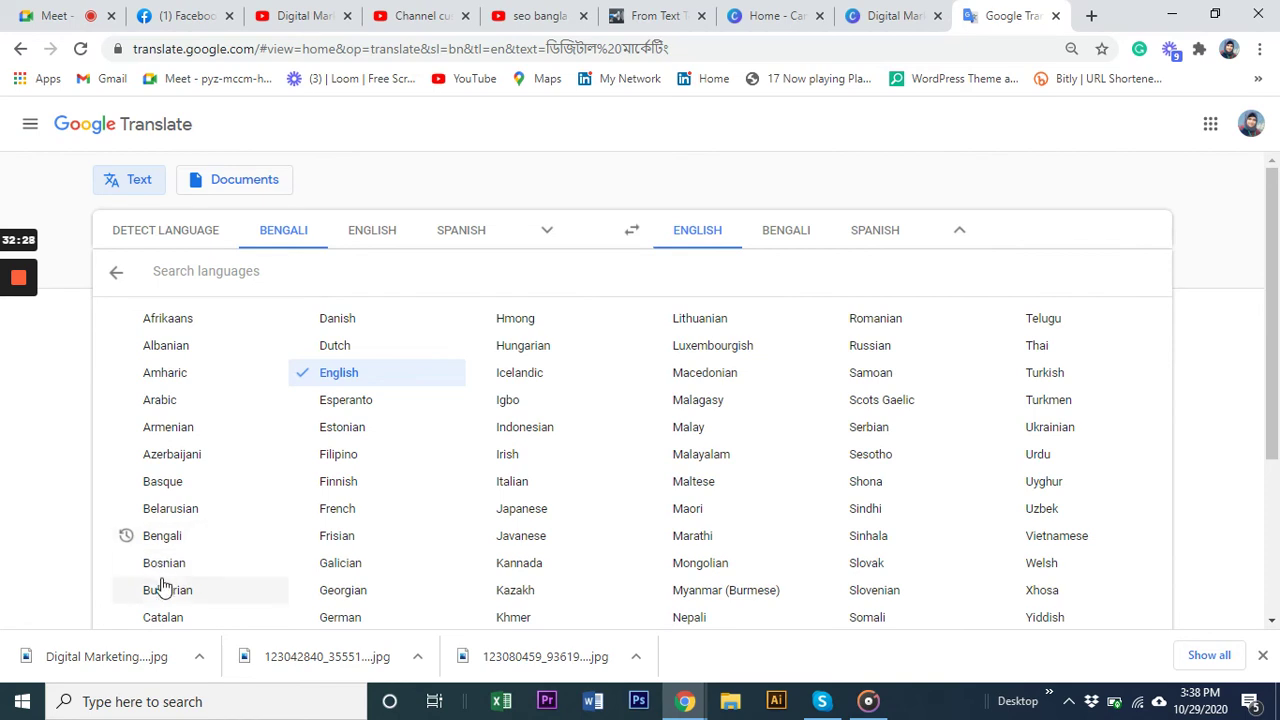
pyautogui.scroll(-2, 168, 590)
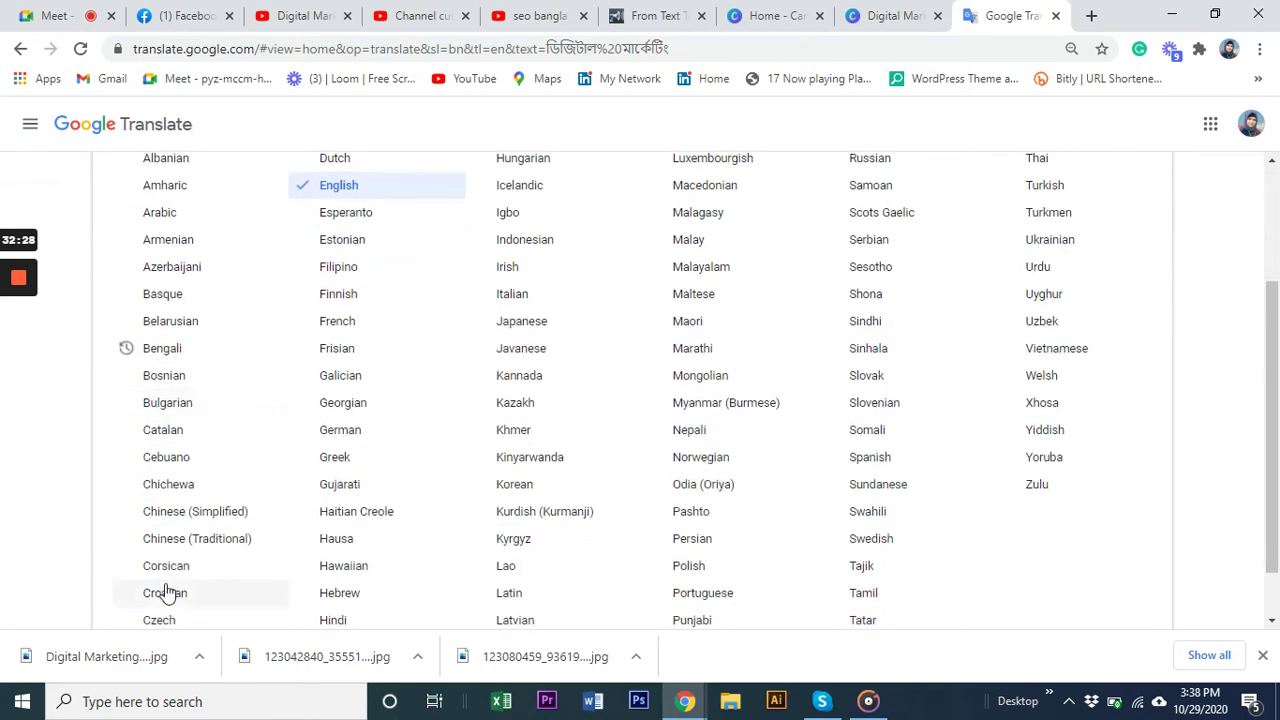
pyautogui.click(211, 540)
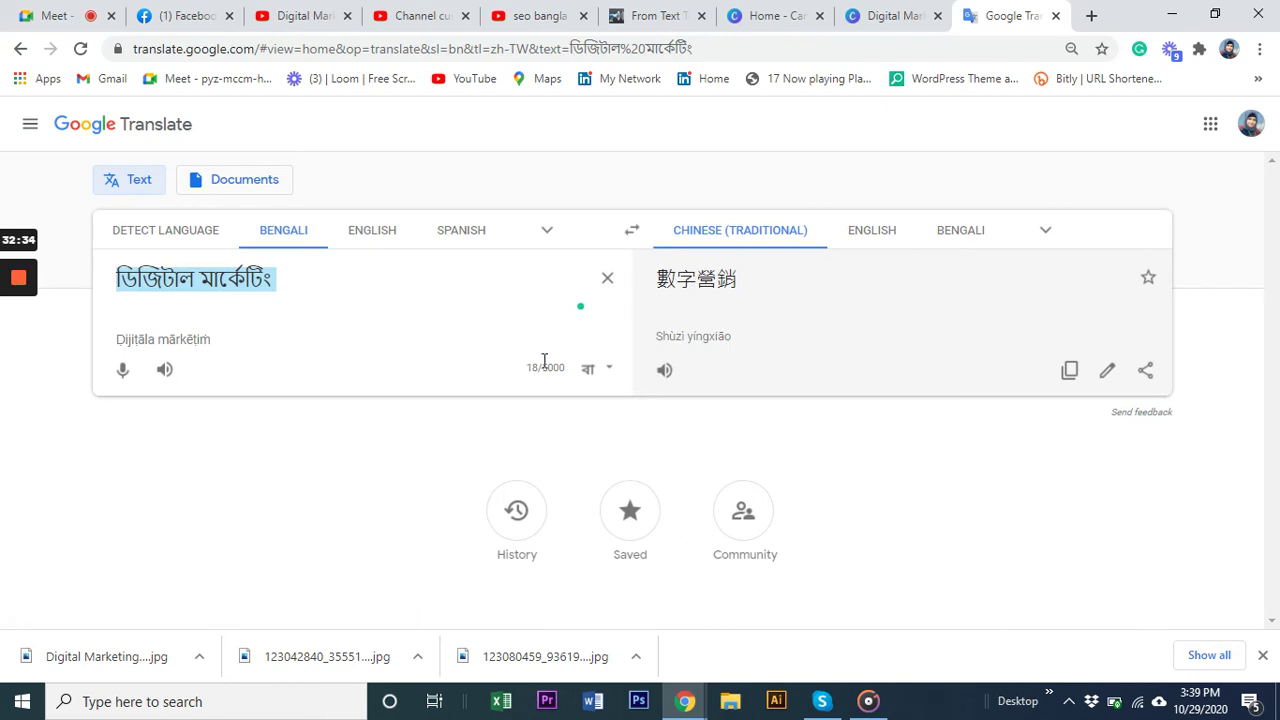
pyautogui.moveTo(762, 277); pyautogui.dragTo(664, 282)
pyautogui.hotkey('ctrl', 'c')
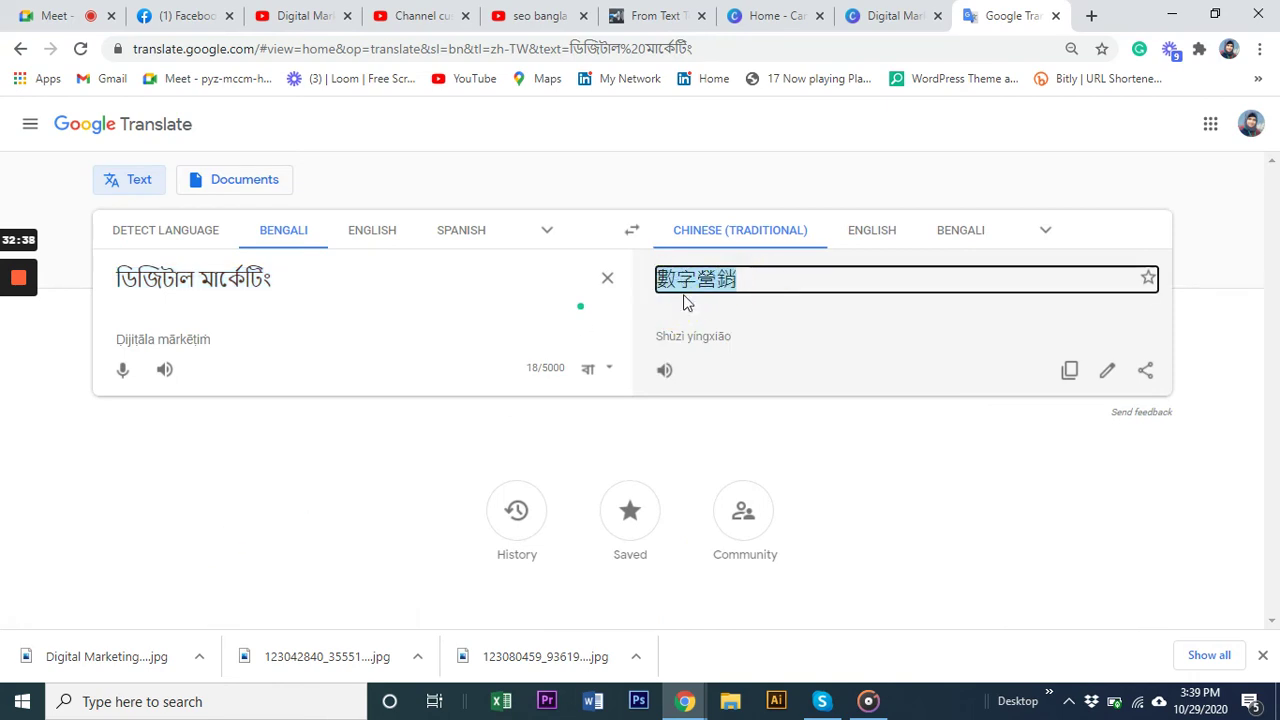
# - Replace the Chinese (China) channel name in YouTube Studio with the copied translation 數字營銷
pyautogui.click(452, 14)
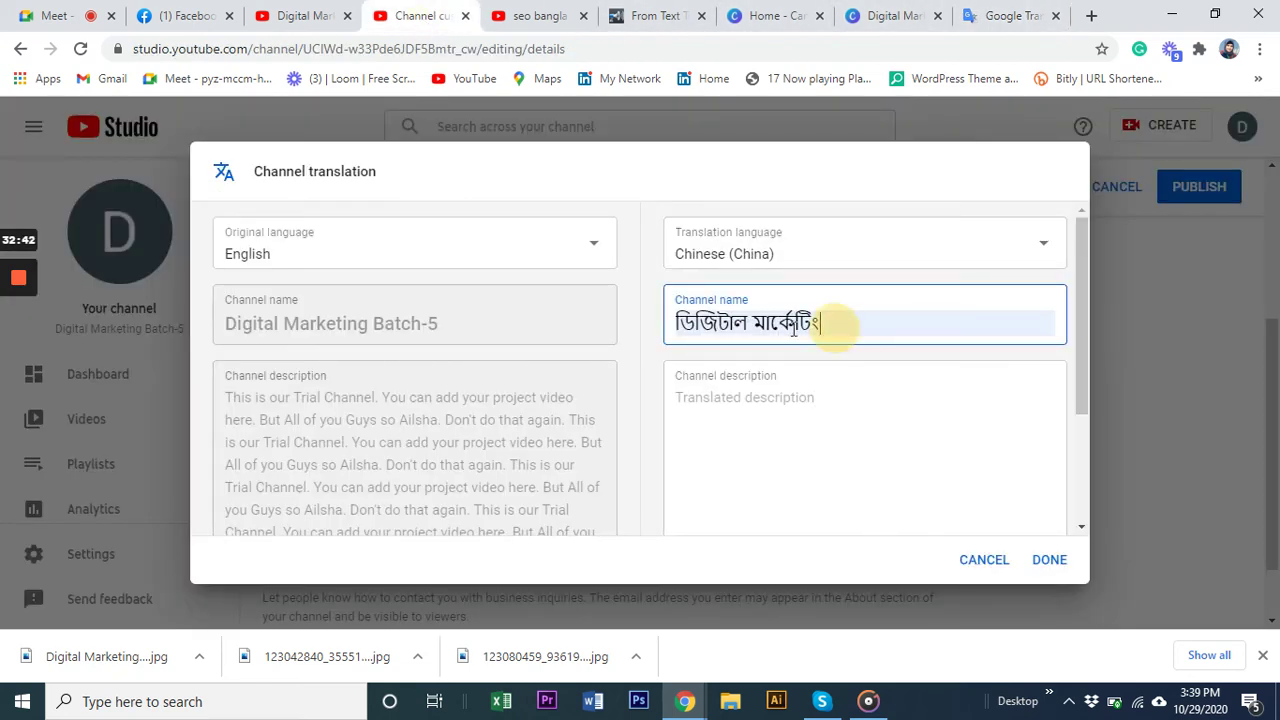
pyautogui.moveTo(829, 328); pyautogui.dragTo(659, 334)
pyautogui.hotkey('ctrl', 'v')
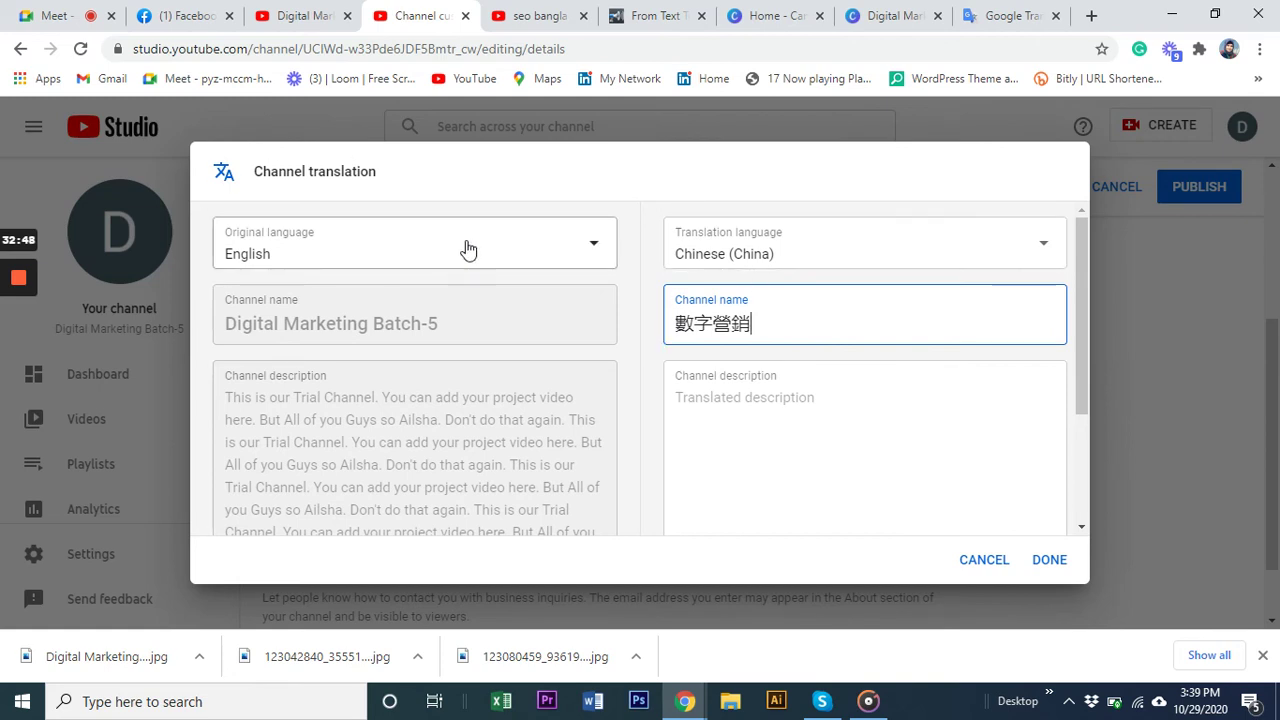
# - Copy the full original channel description into the Chinese (China) channel description
pyautogui.click(747, 411)
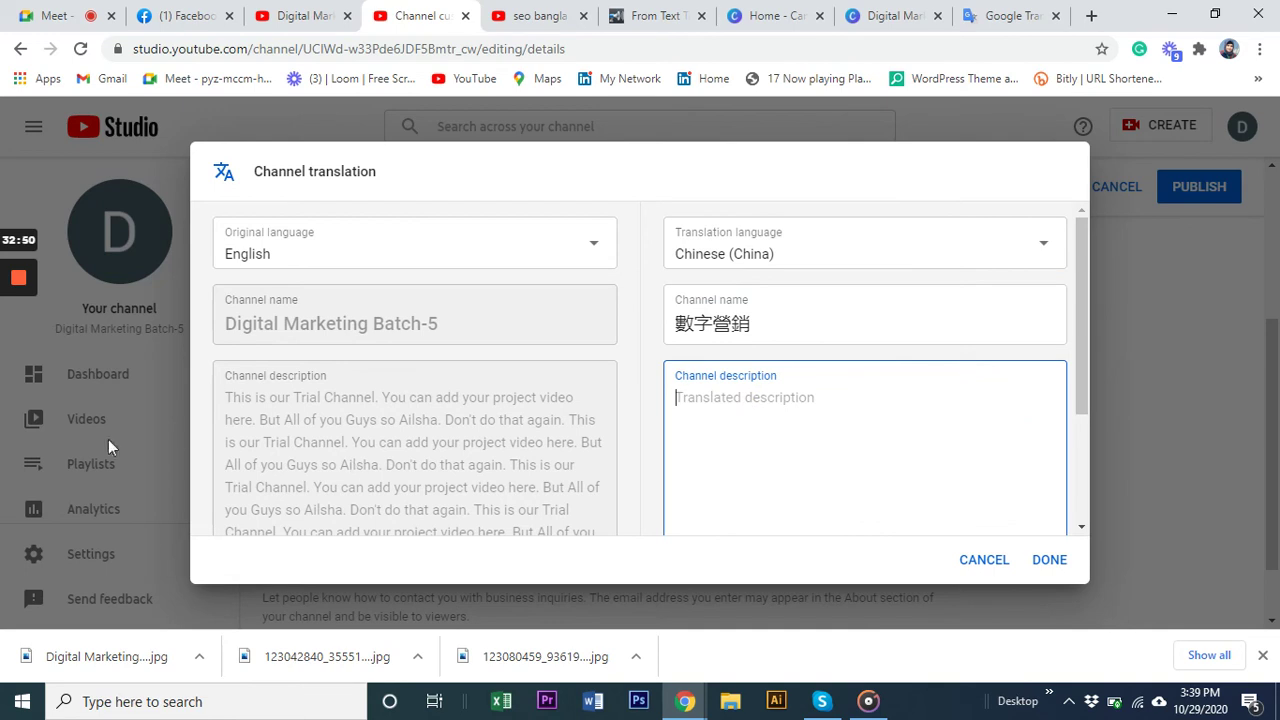
pyautogui.moveTo(227, 397); pyautogui.dragTo(552, 468)
pyautogui.hotkey('ctrl', 'c')
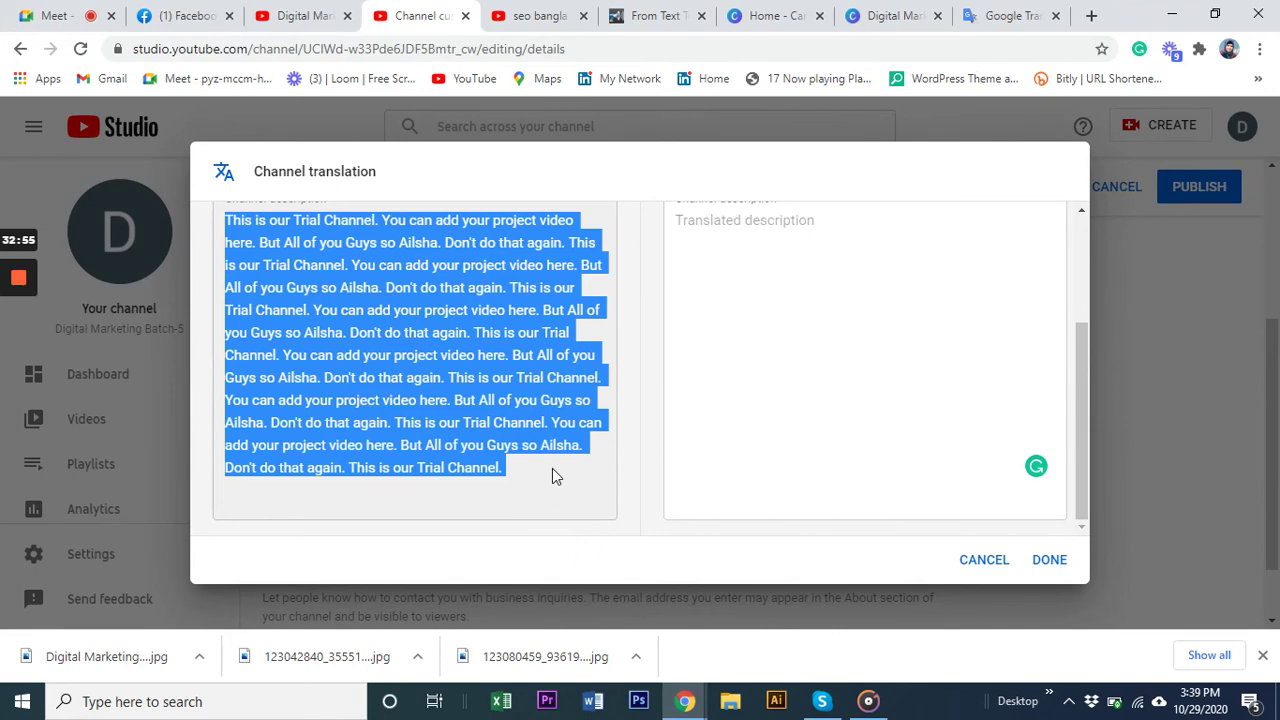
pyautogui.click(873, 308)
pyautogui.hotkey('ctrl', 'v')
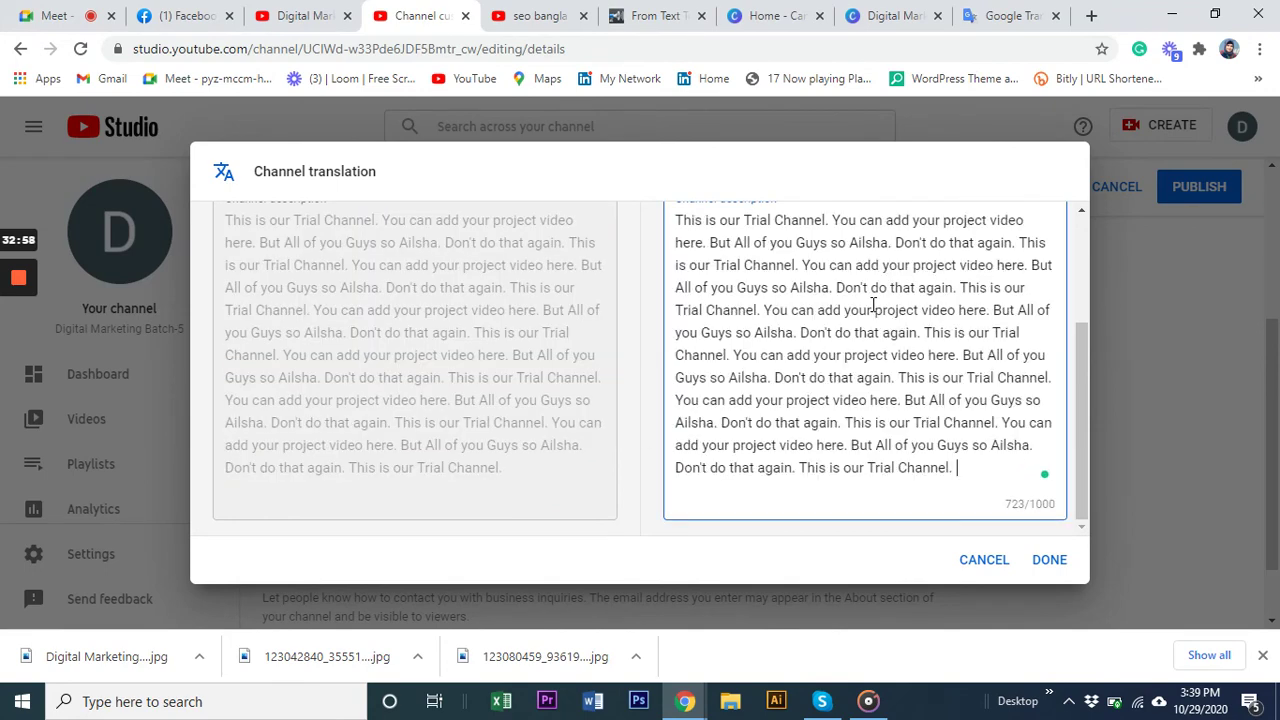
# - Save the Chinese (China) translation of the channel name and description
pyautogui.click(1050, 562)
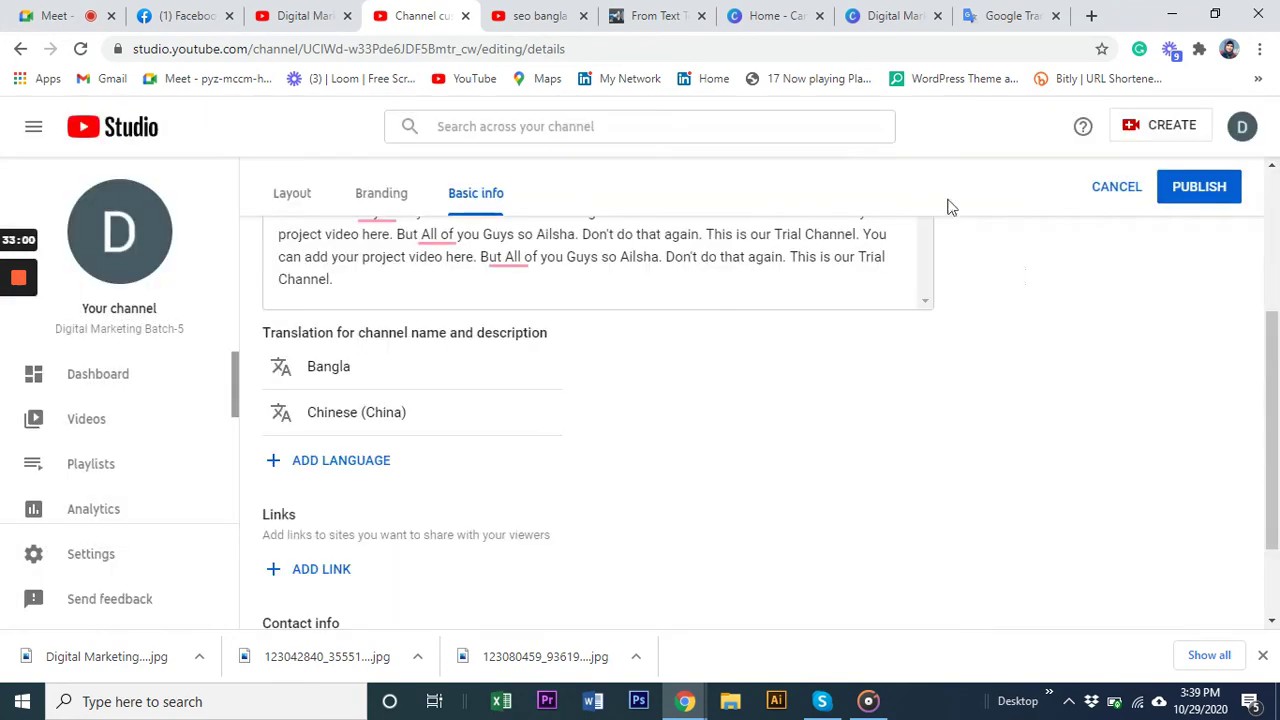
pyautogui.click(323, 464)
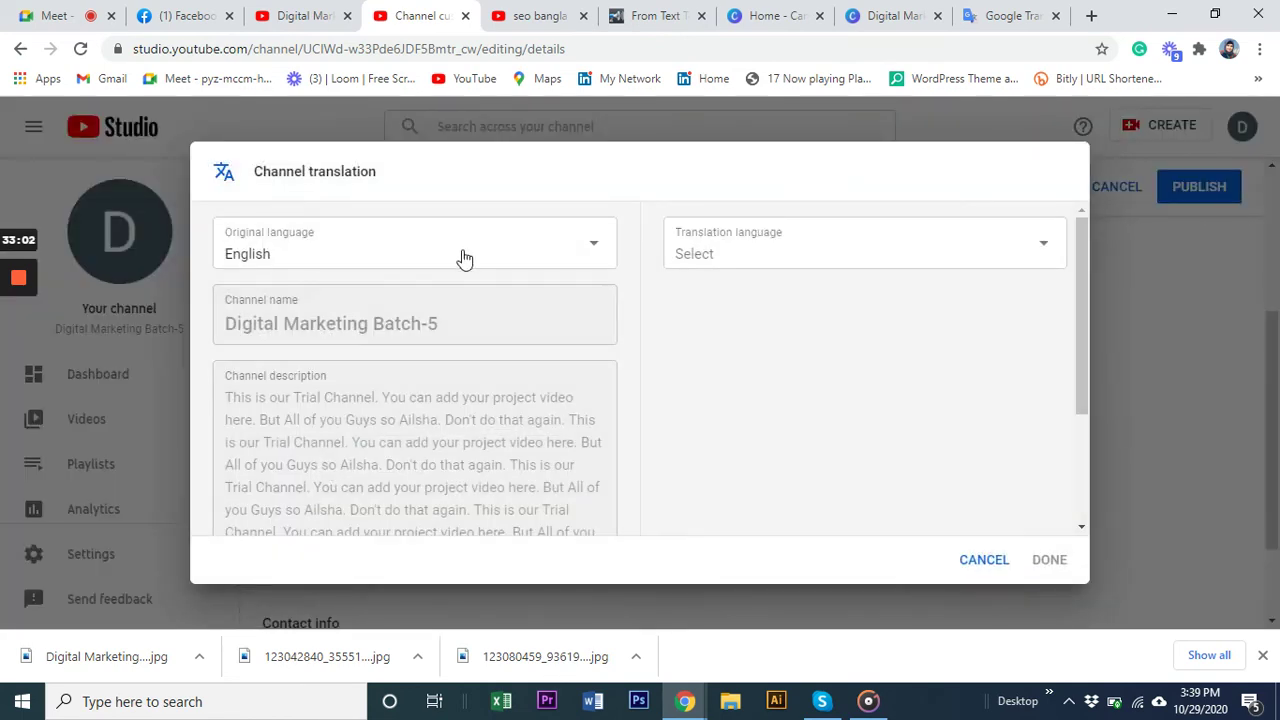
pyautogui.click(1043, 249)
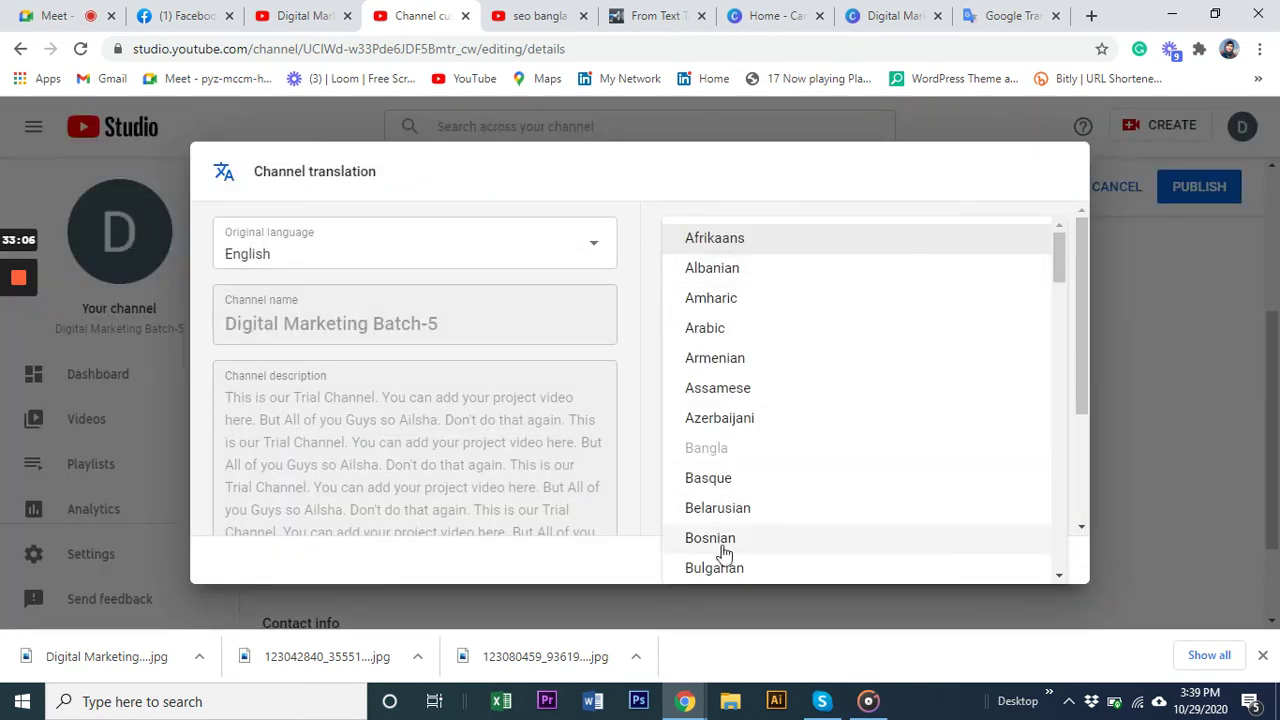
pyautogui.click(1031, 186)
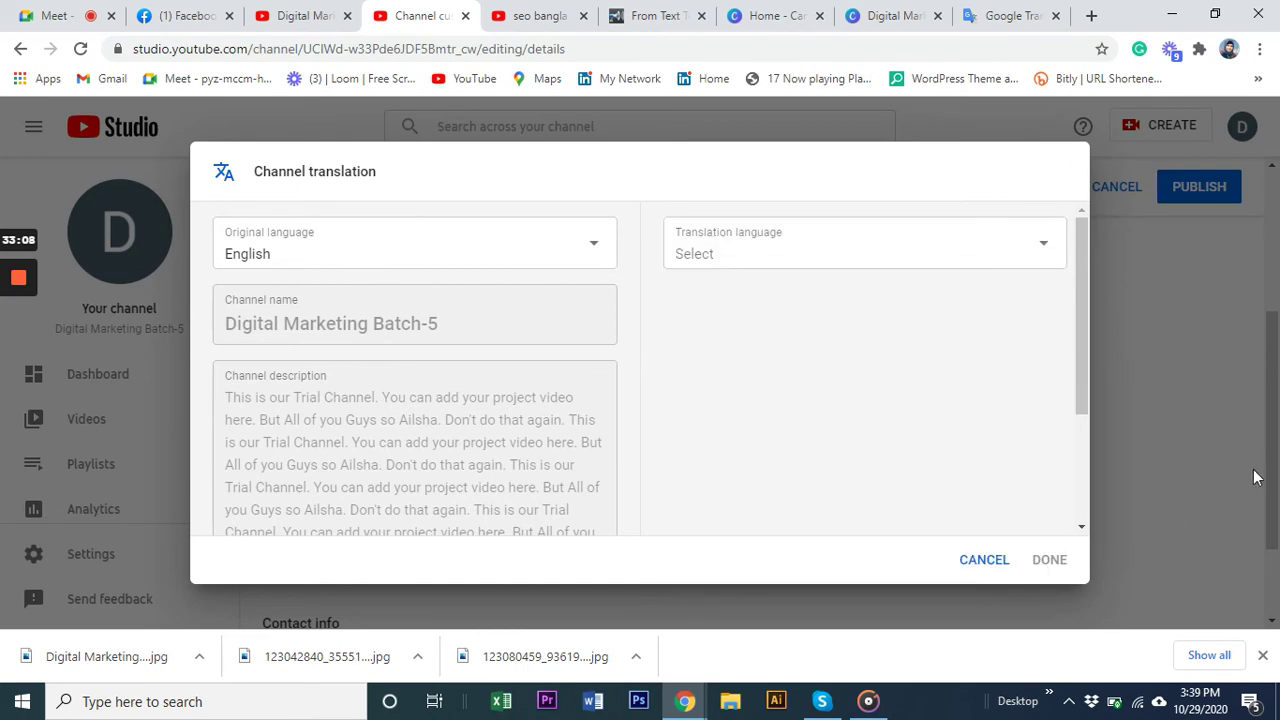
pyautogui.click(978, 563)
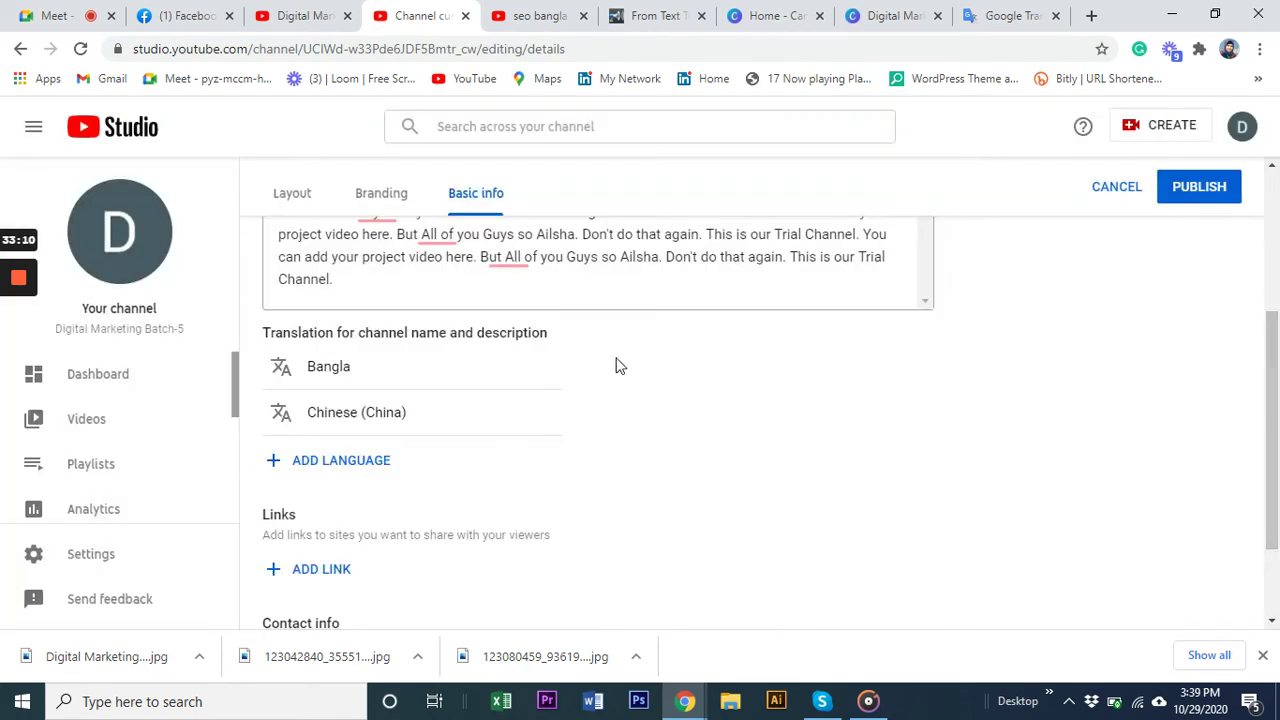
# - Add a channel link in the basic info and title it Facebook
pyautogui.scroll(3, 595, 400)
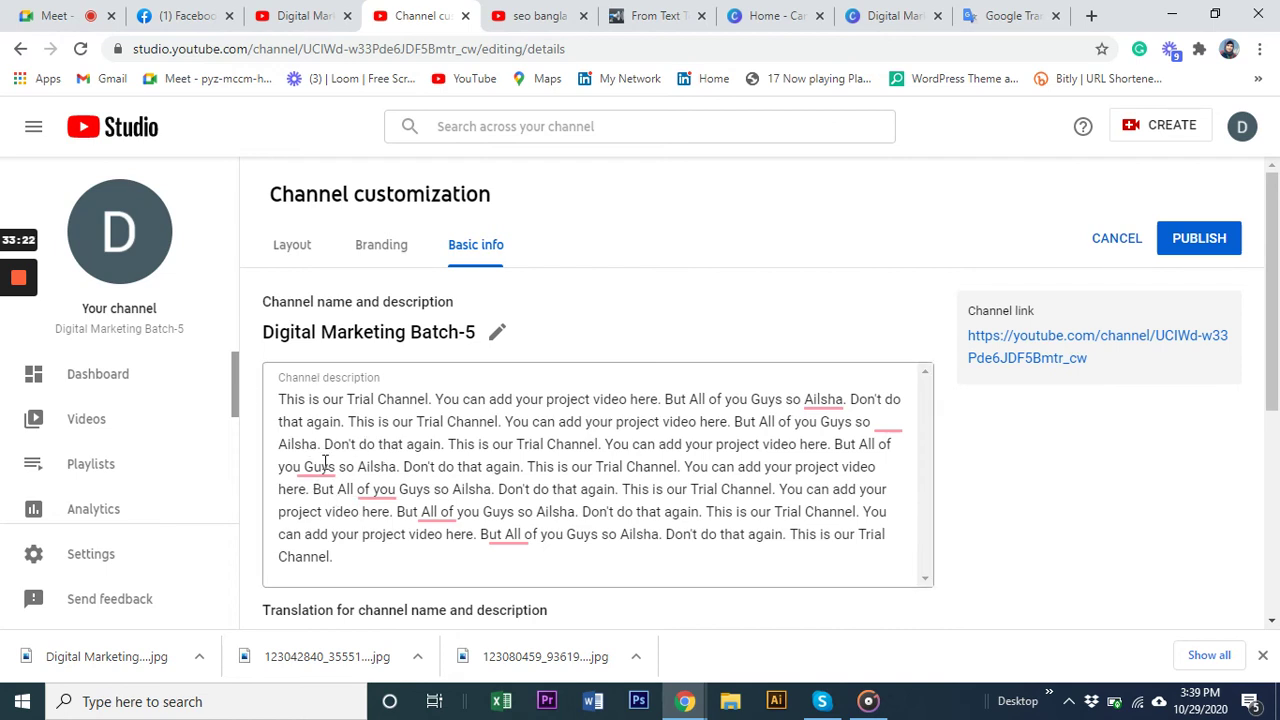
pyautogui.moveTo(325, 466)
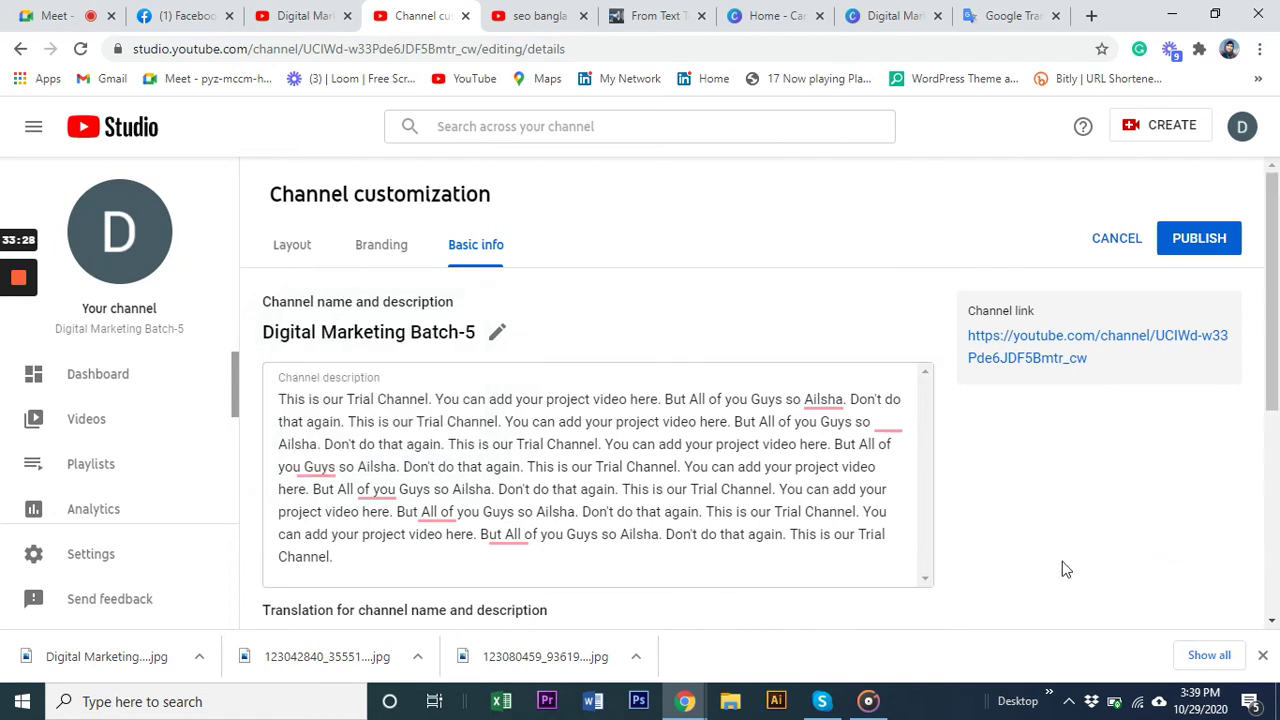
pyautogui.scroll(-5, 599, 470)
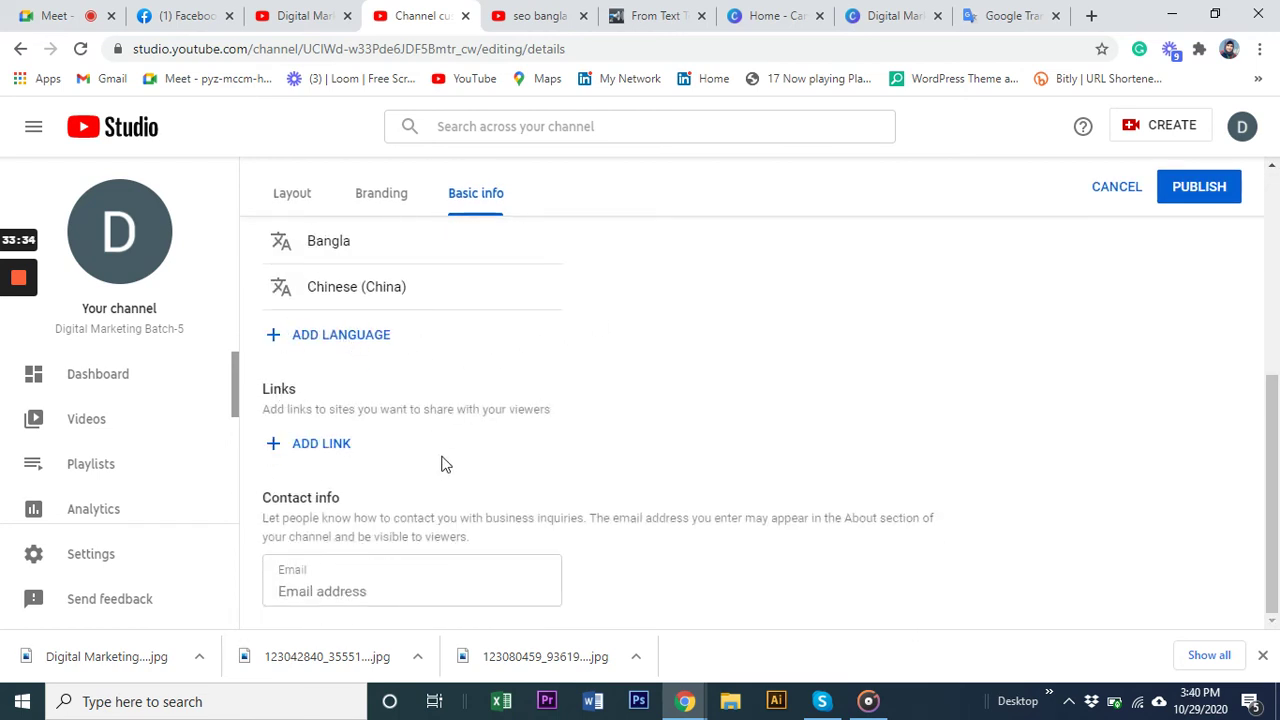
pyautogui.click(322, 444)
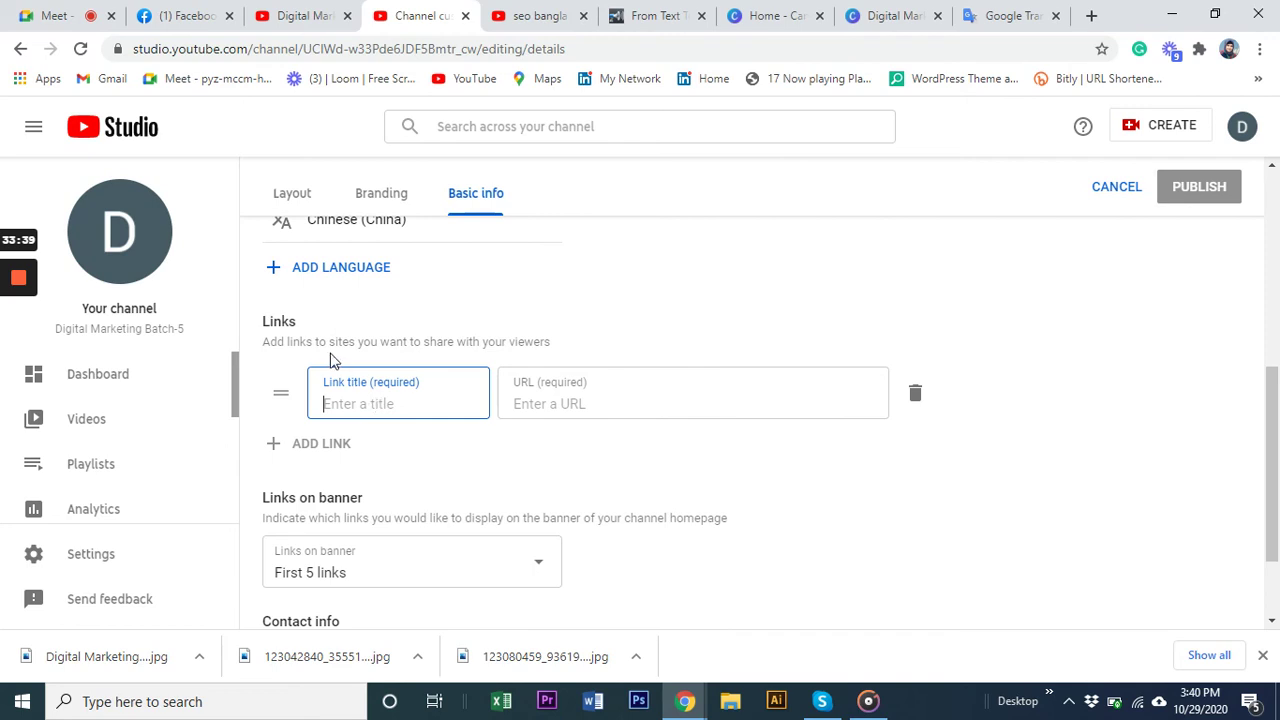
pyautogui.write('Facebook')
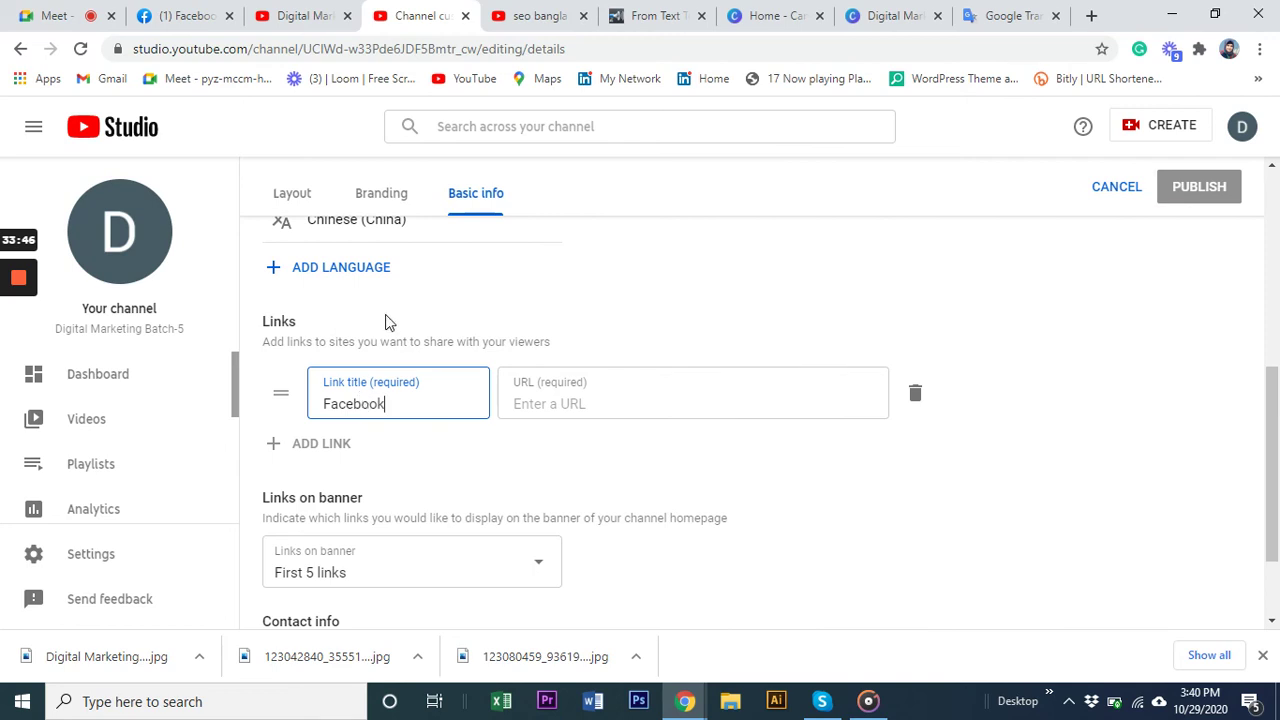
pyautogui.click(618, 392)
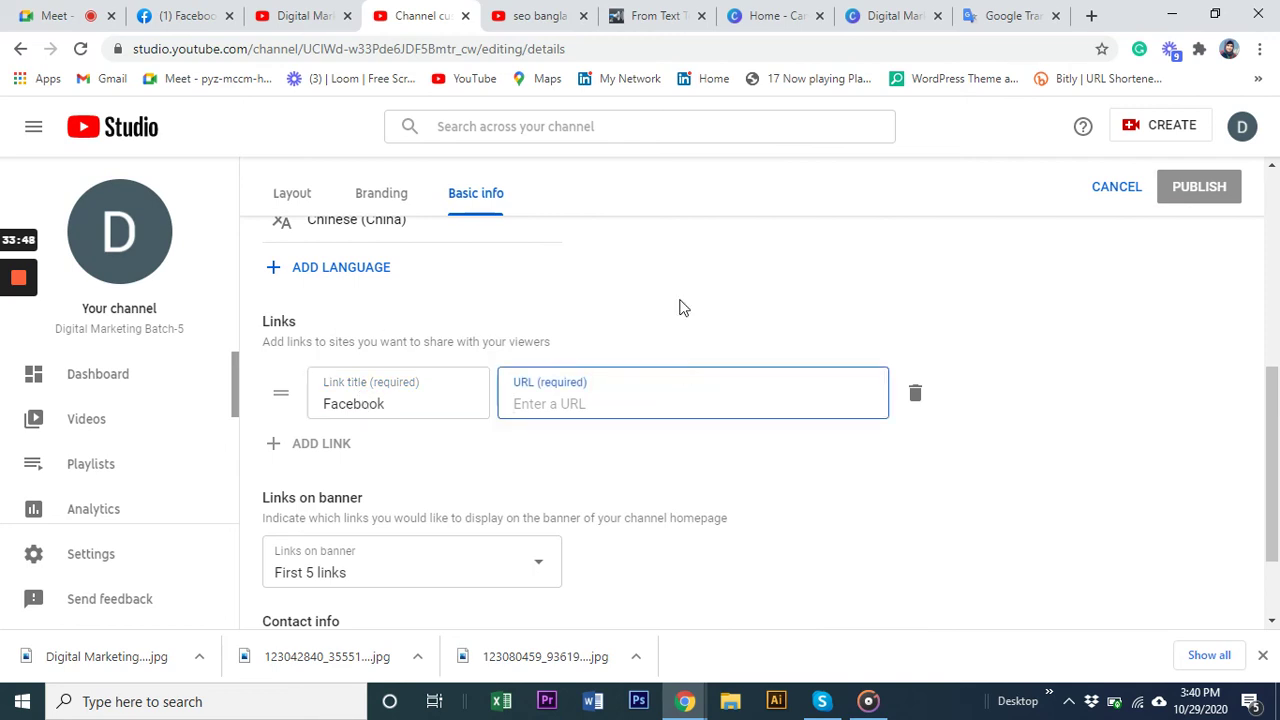
# - Open the account's own profile on Facebook and copy its address into the Facebook link's URL in YouTube Studio
pyautogui.click(165, 18)
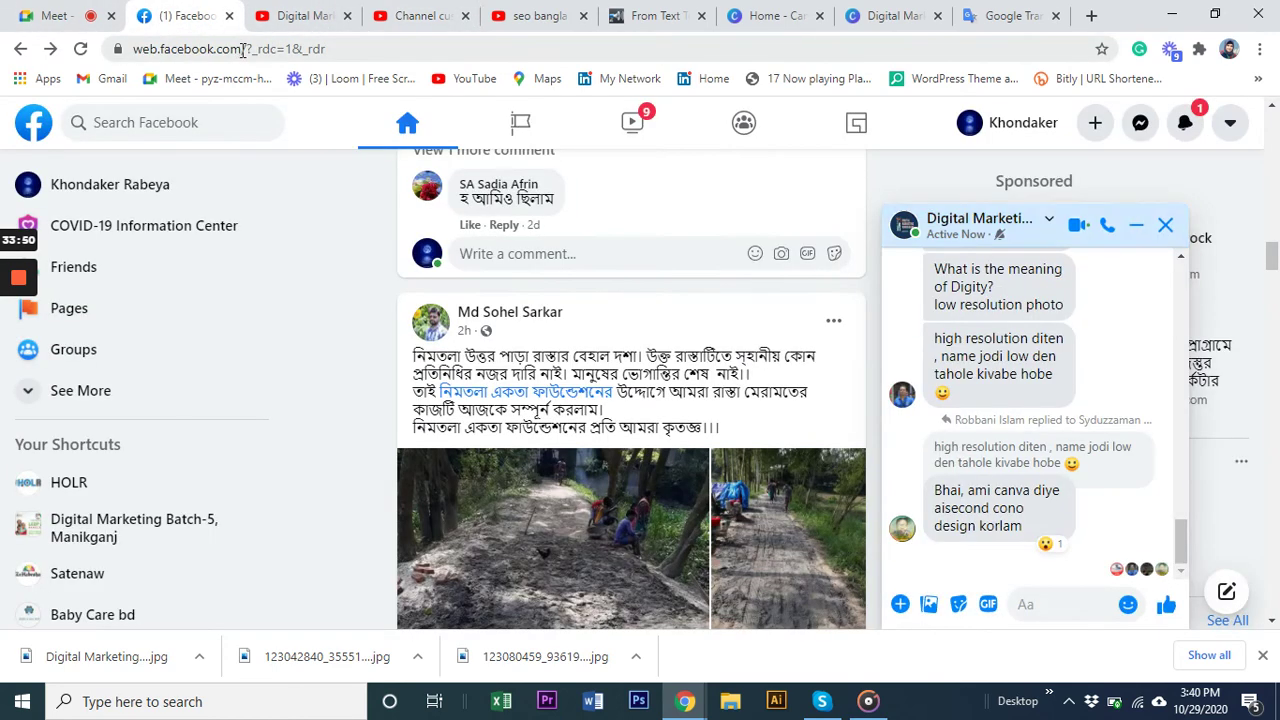
pyautogui.click(248, 49)
pyautogui.click(250, 49)
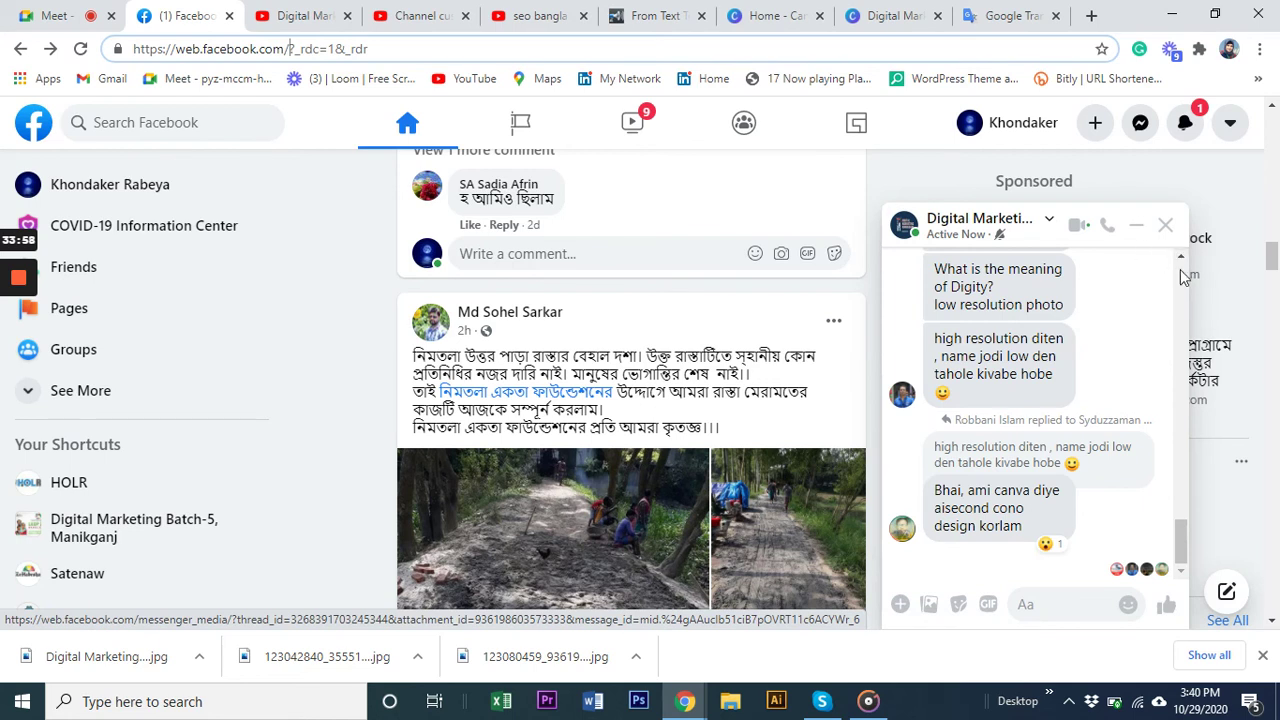
pyautogui.click(1163, 223)
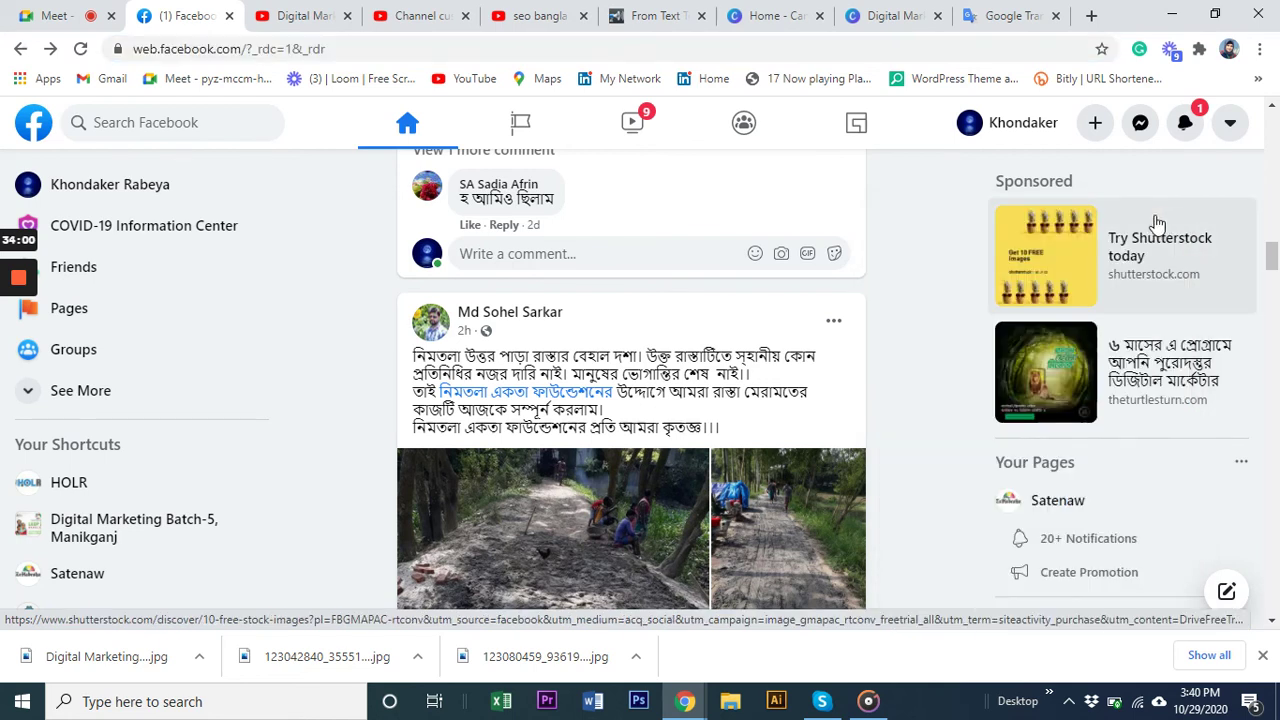
pyautogui.click(980, 132)
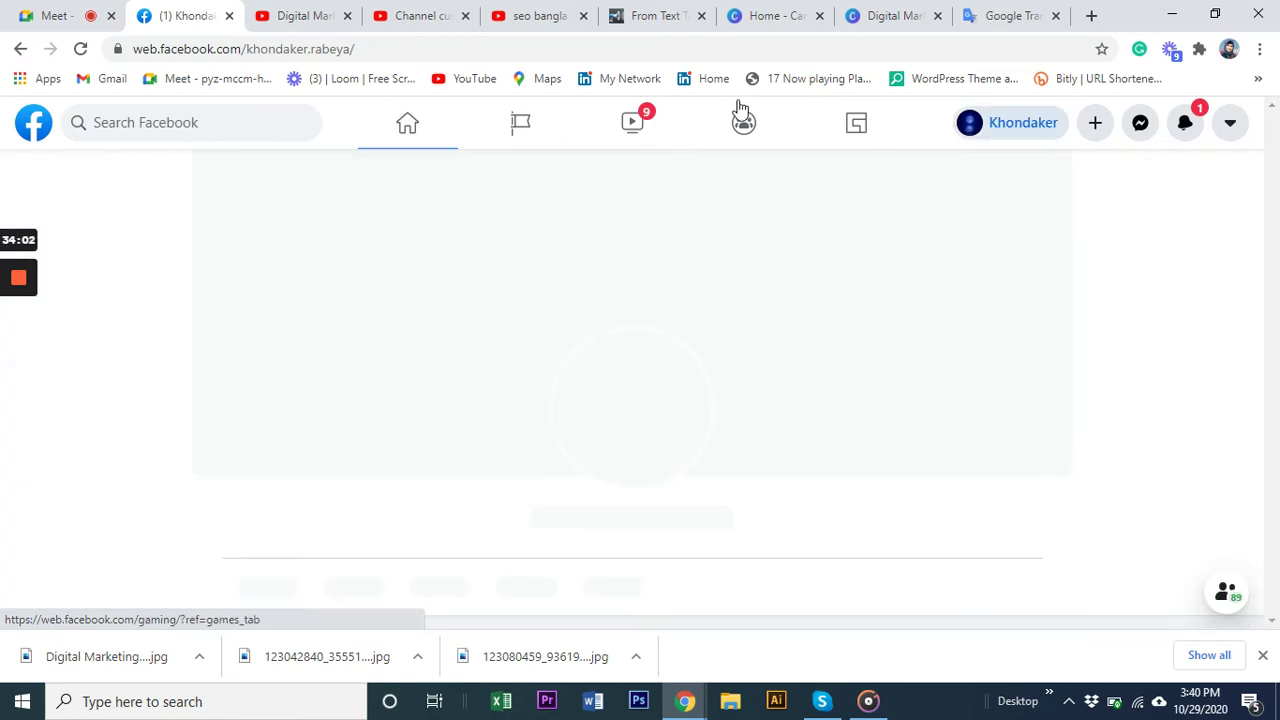
pyautogui.click(378, 44)
pyautogui.hotkey('ctrl', 'c')
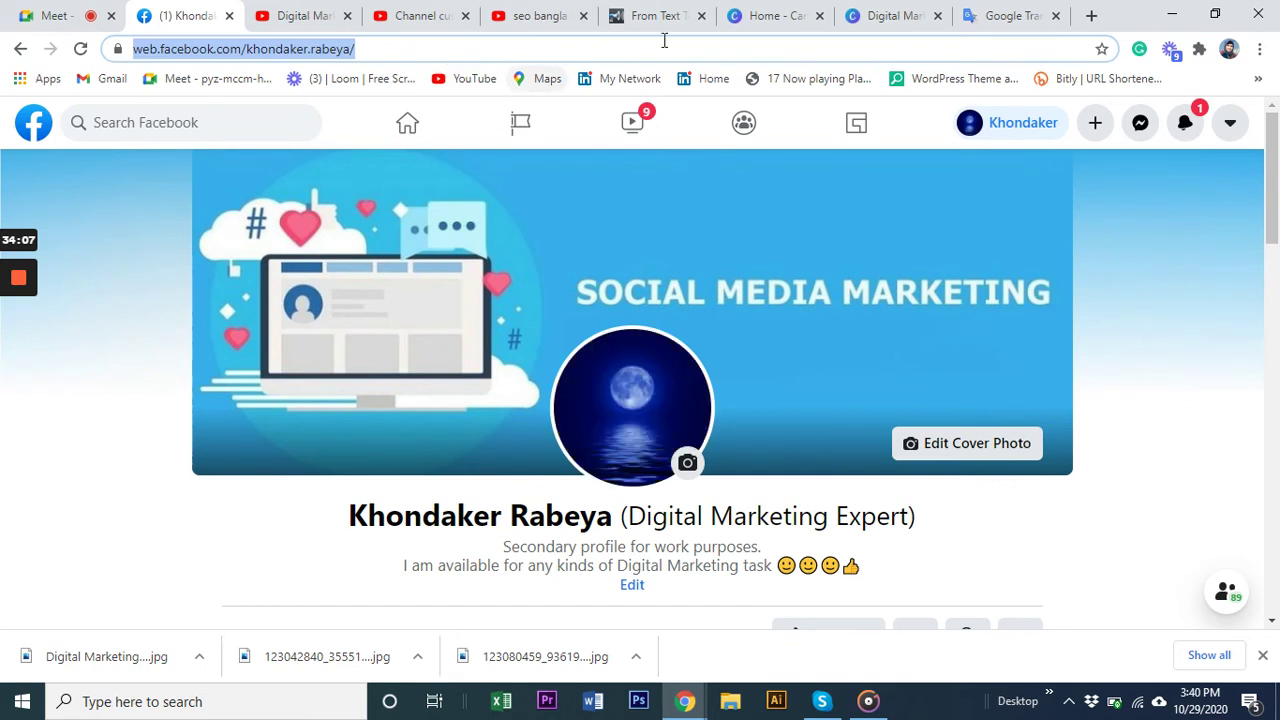
pyautogui.click(410, 15)
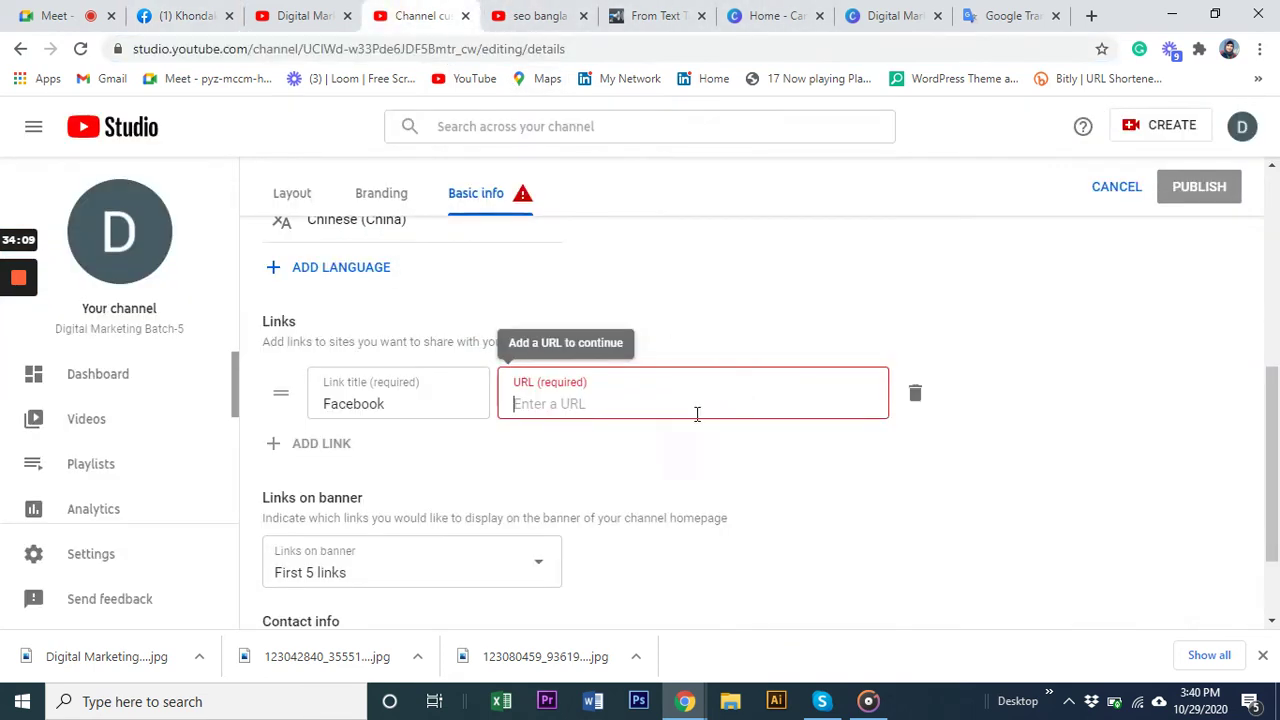
pyautogui.hotkey('ctrl', 'v')
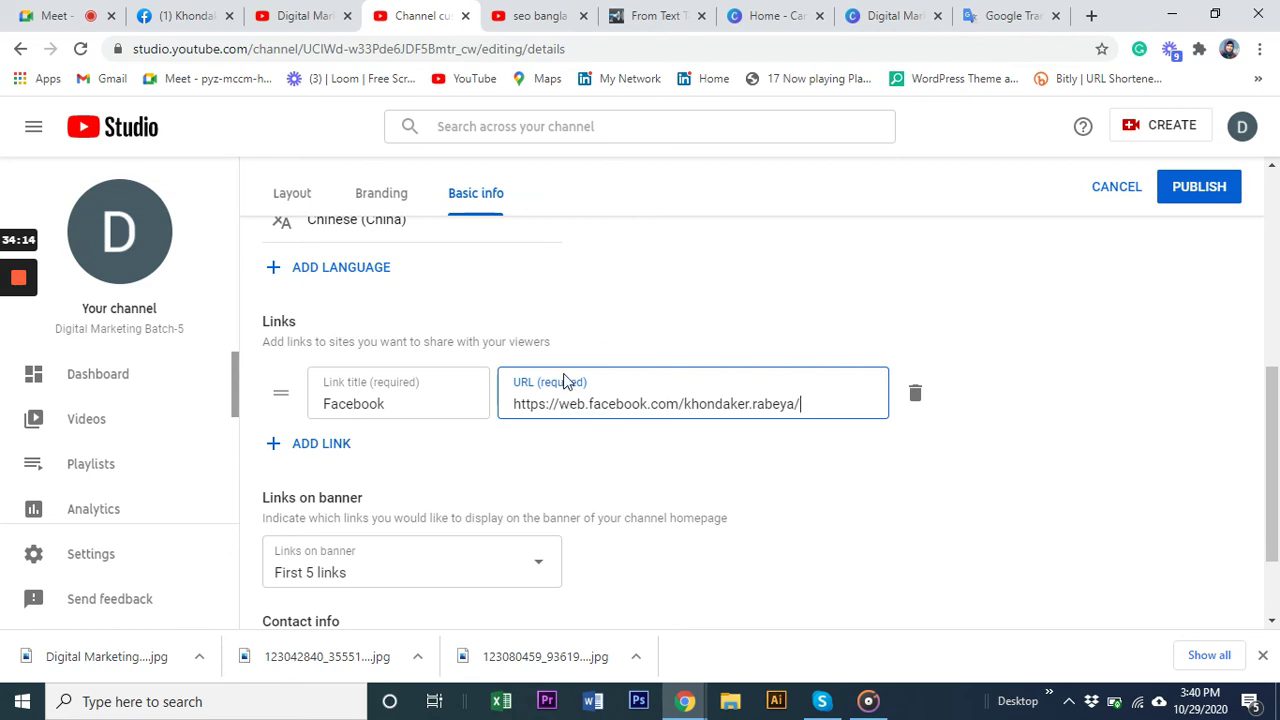
# - Add a second channel link and title it Twitter
pyautogui.click(312, 450)
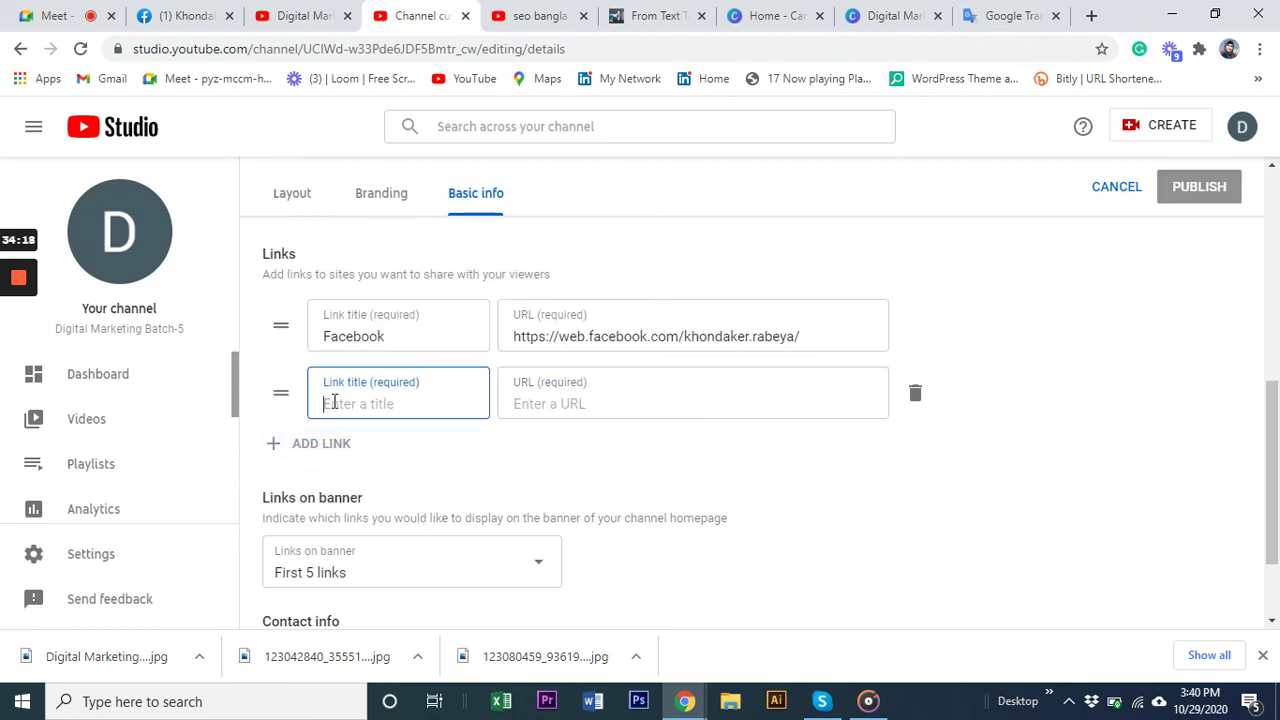
pyautogui.write('Twitter')
pyautogui.click(530, 385)
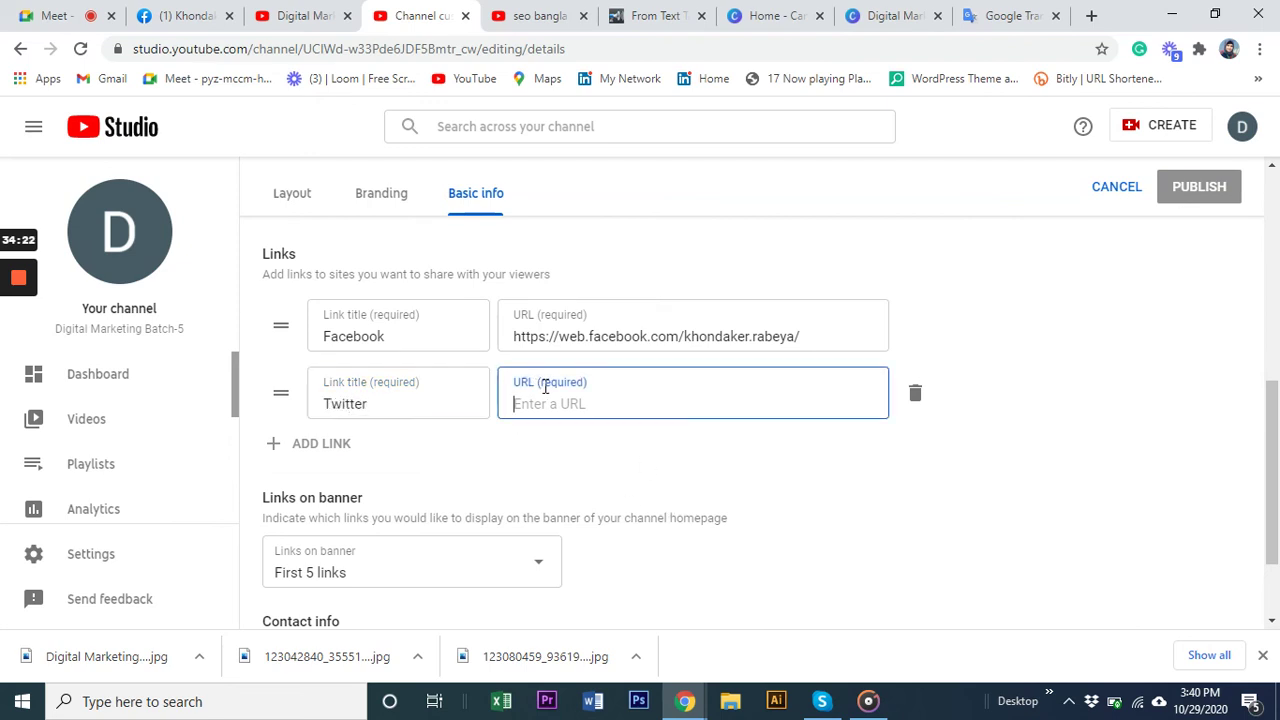
# - Open the account's own Twitter profile in a new browser tab and copy its full address
pyautogui.click(1091, 15)
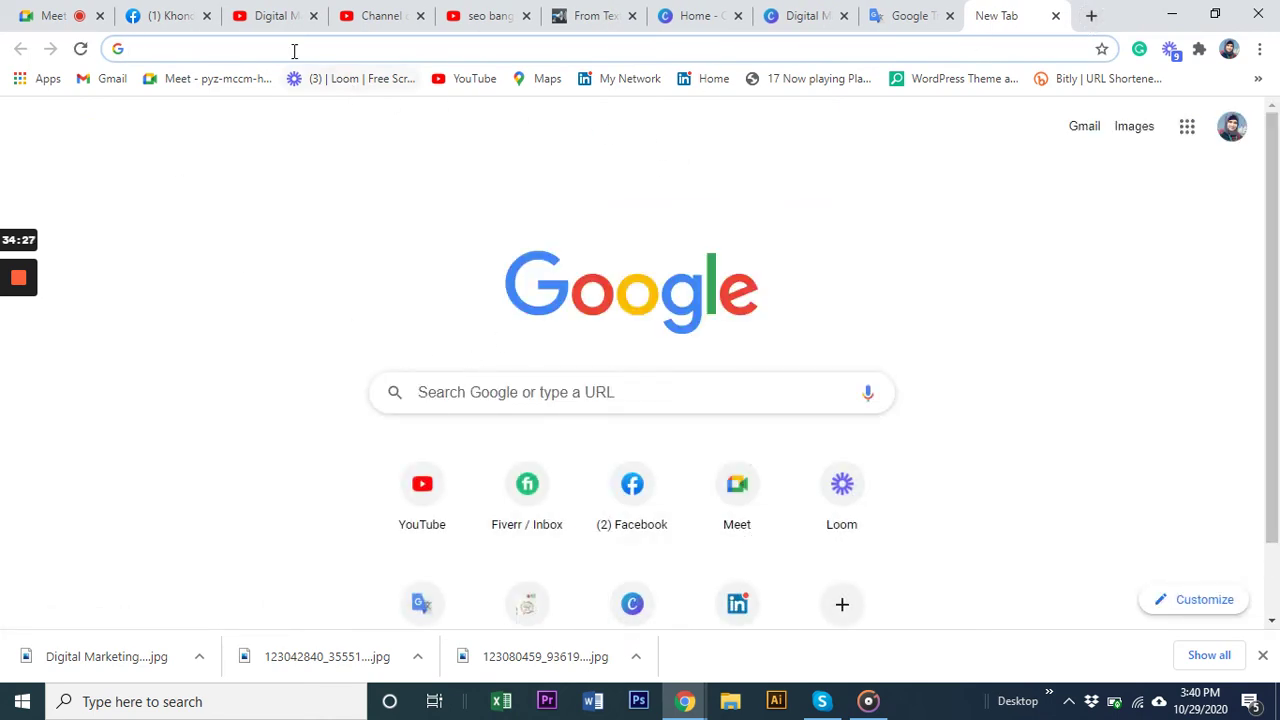
pyautogui.write('t')
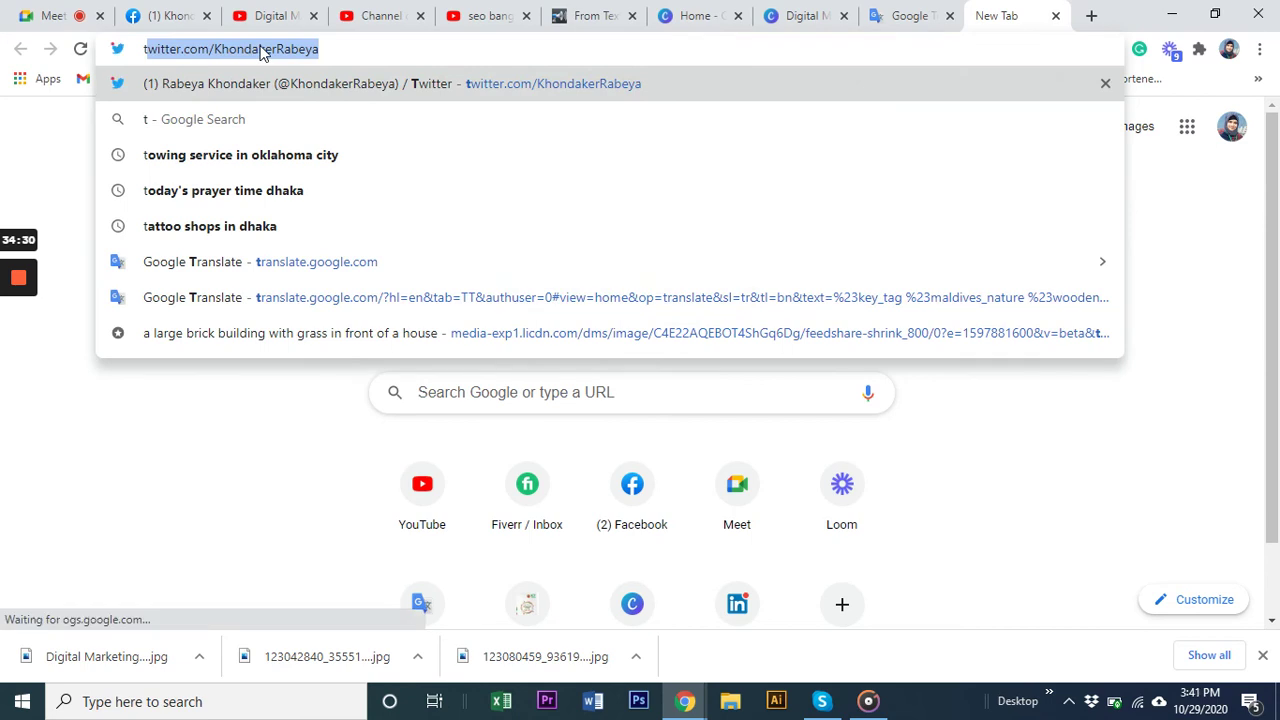
pyautogui.press('Return')
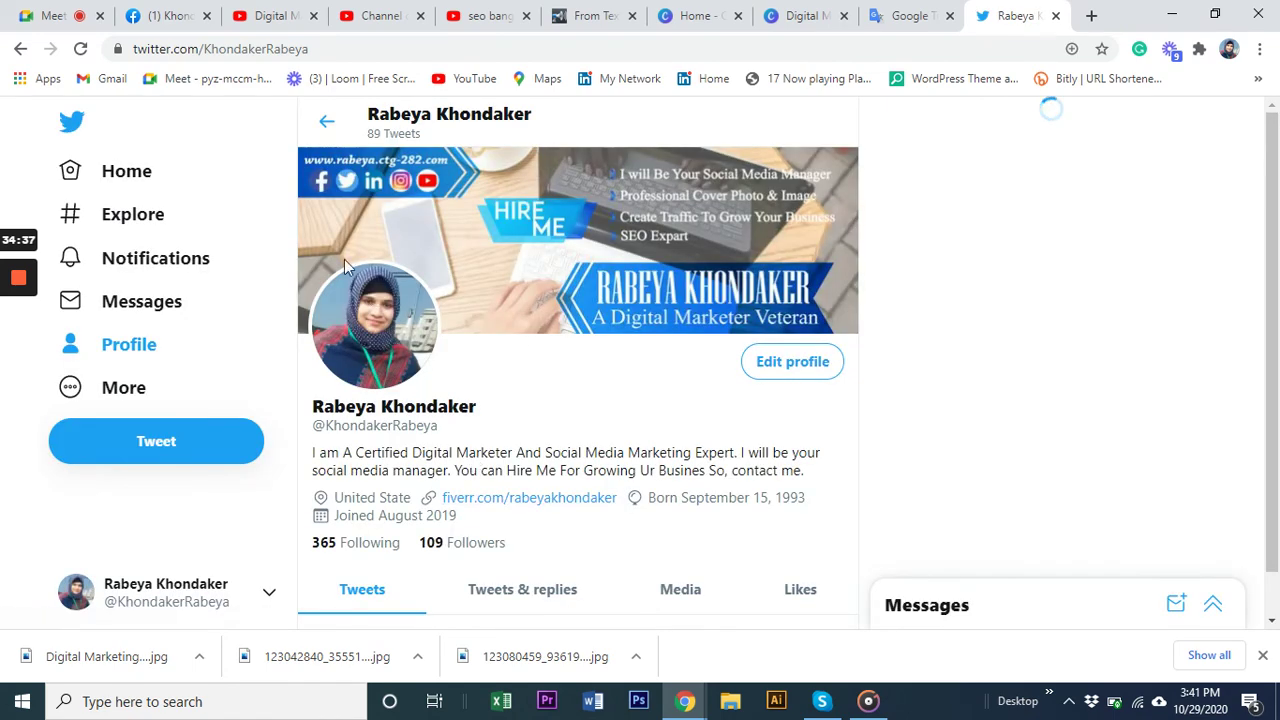
pyautogui.click(243, 48)
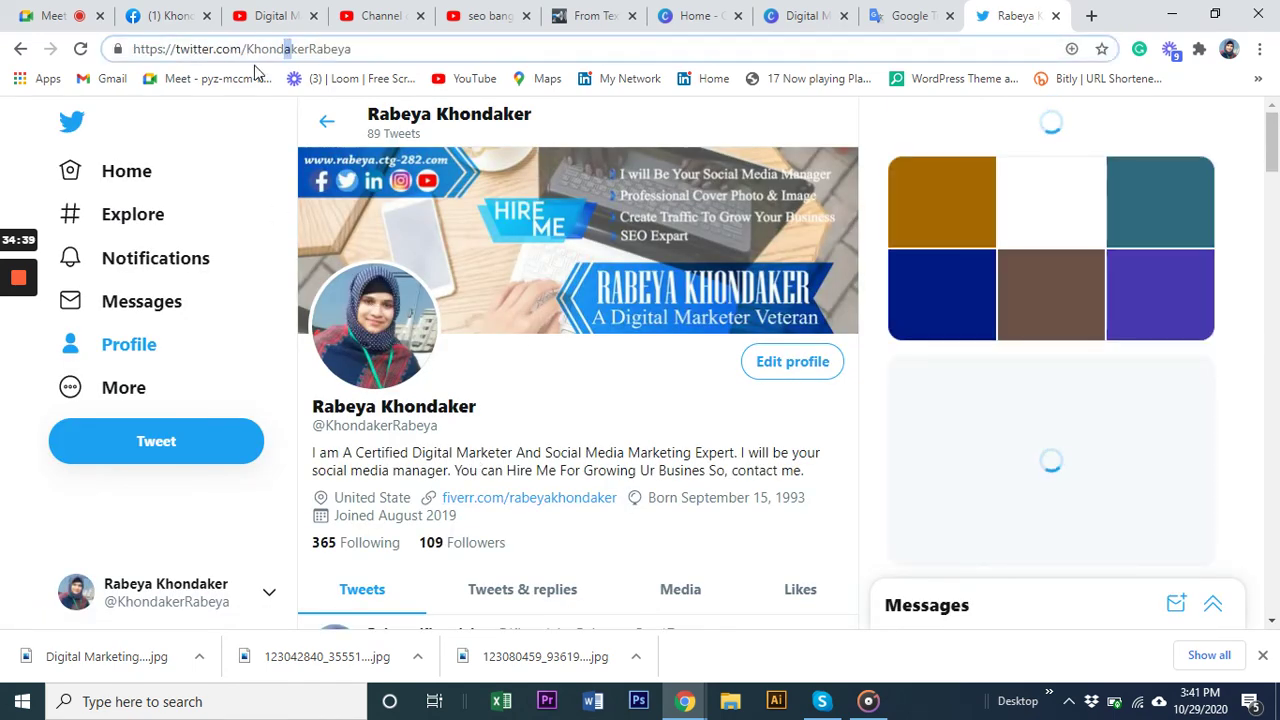
pyautogui.doubleClick(363, 46)
pyautogui.moveTo(363, 46); pyautogui.dragTo(62, 53)
pyautogui.hotkey('ctrl', 'c')
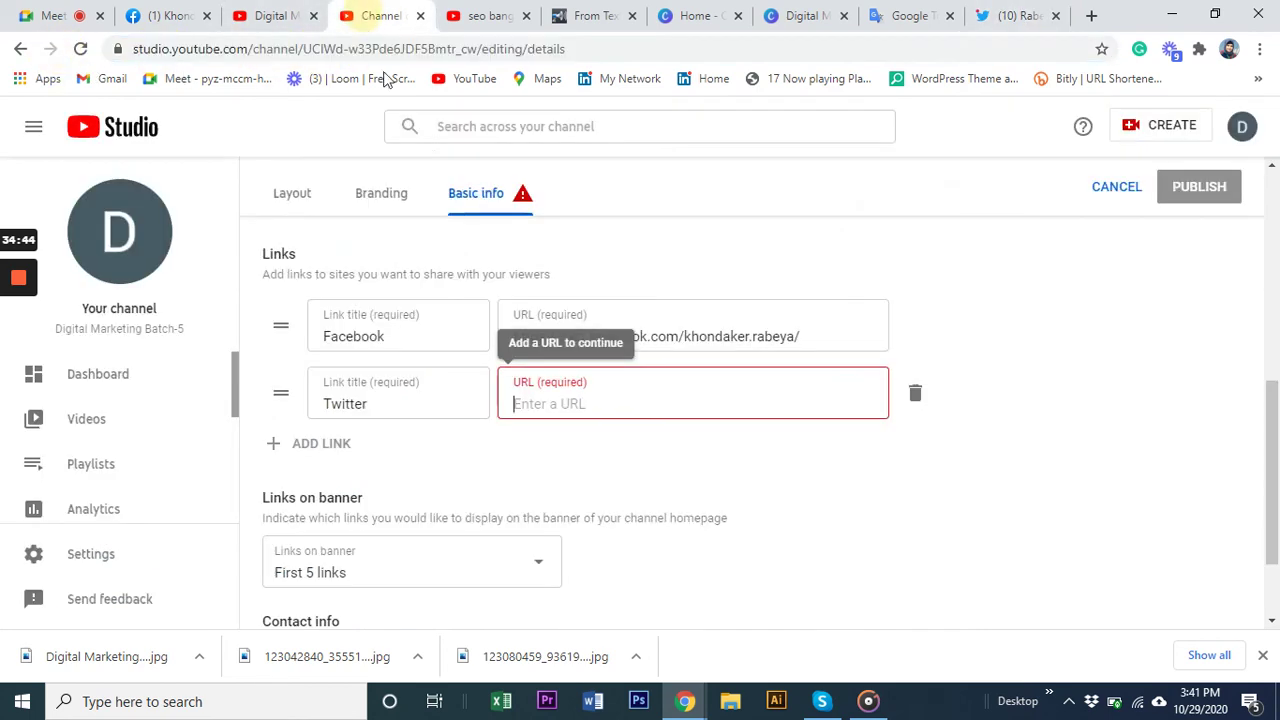
# - Enter the copied profile address as the Twitter link's URL in YouTube Studio, leaving no empty third link
pyautogui.click(372, 16)
pyautogui.click(548, 404)
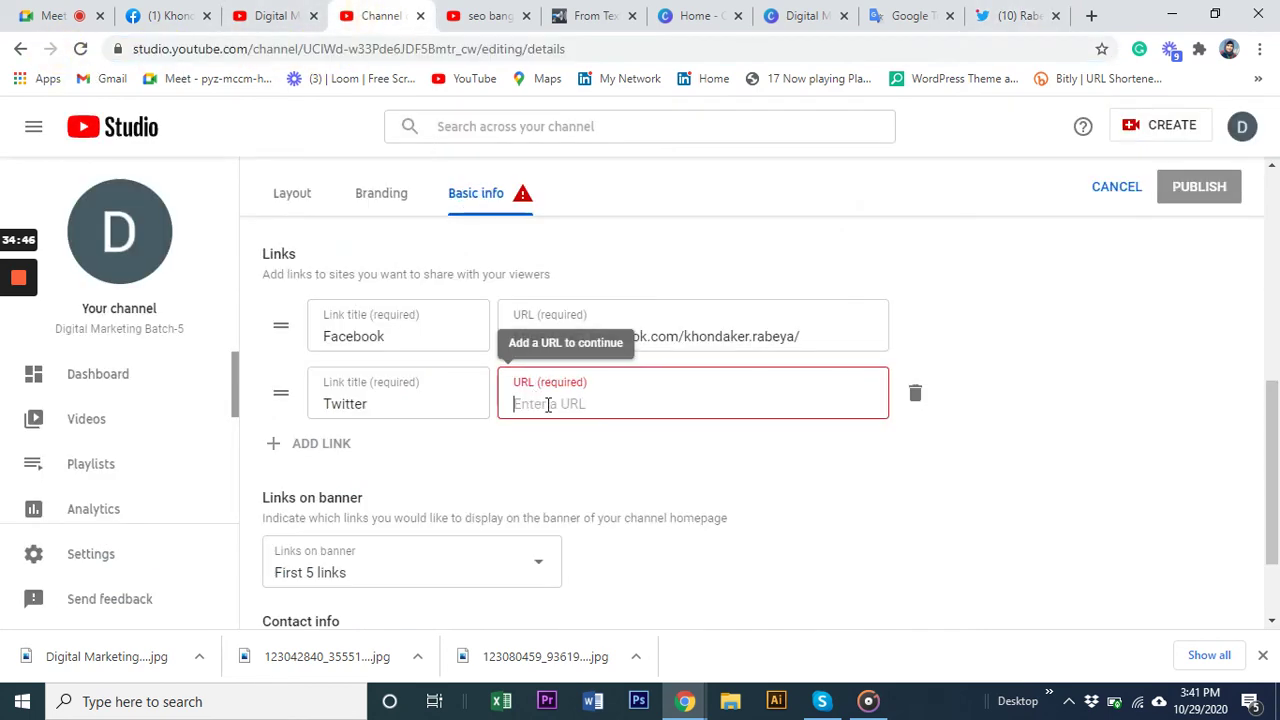
pyautogui.hotkey('ctrl', 'v')
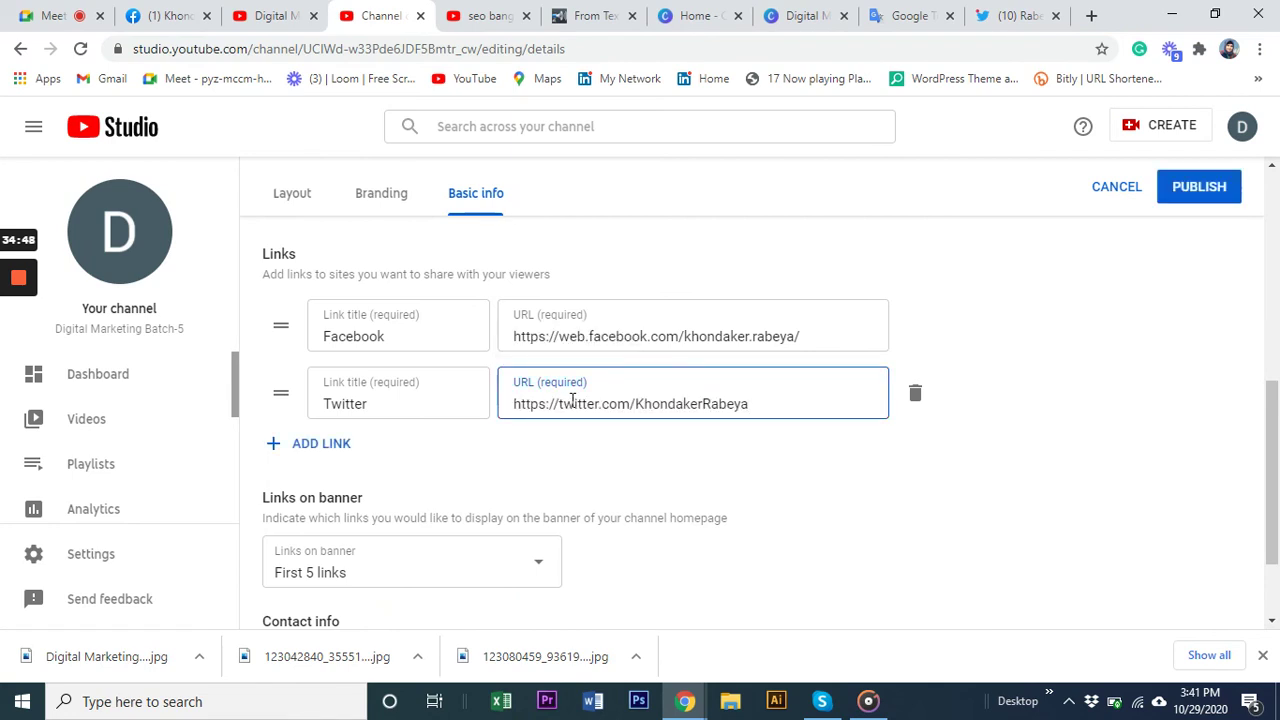
pyautogui.click(305, 443)
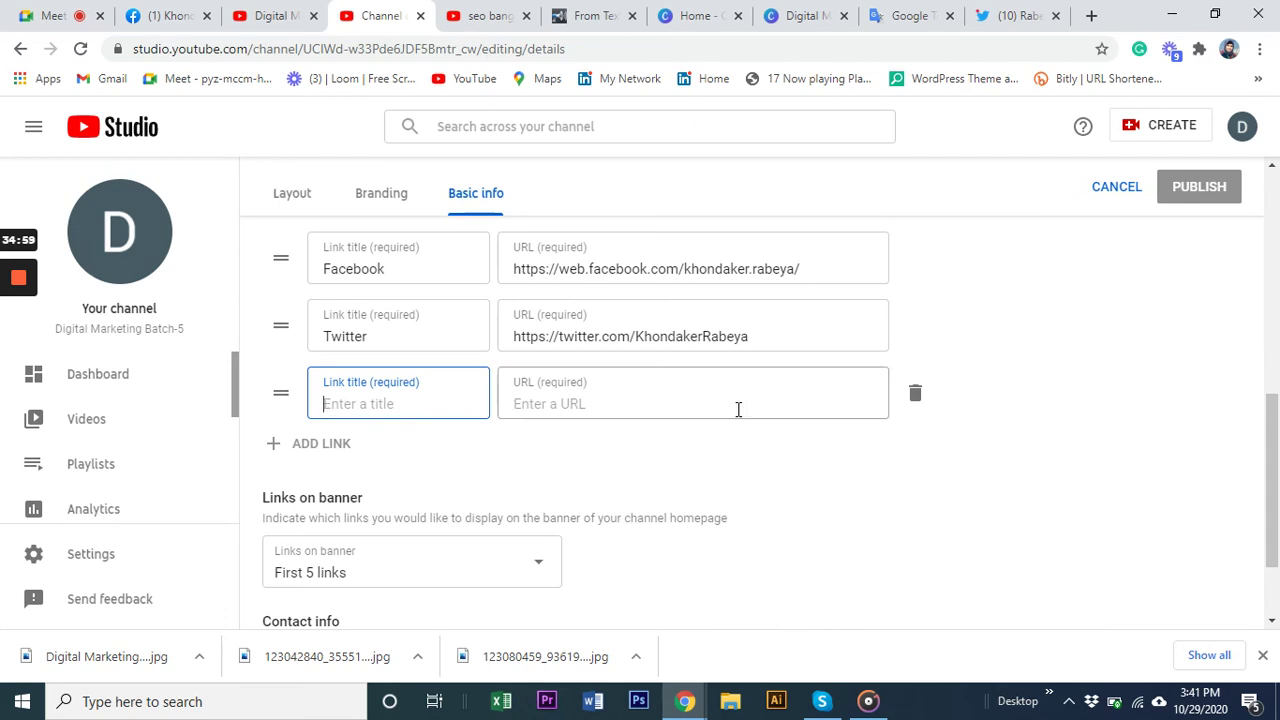
pyautogui.click(915, 394)
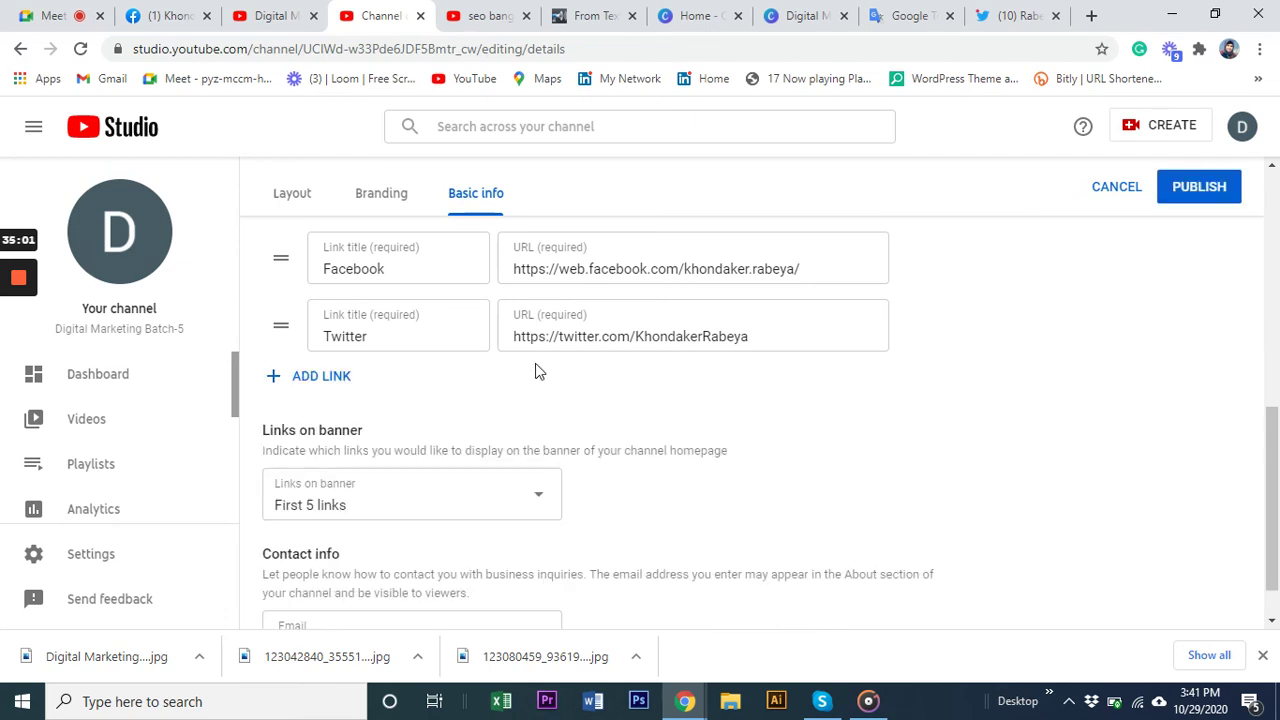
# - Select First 5 links as the links displayed on the channel banner
pyautogui.scroll(-1, 486, 420)
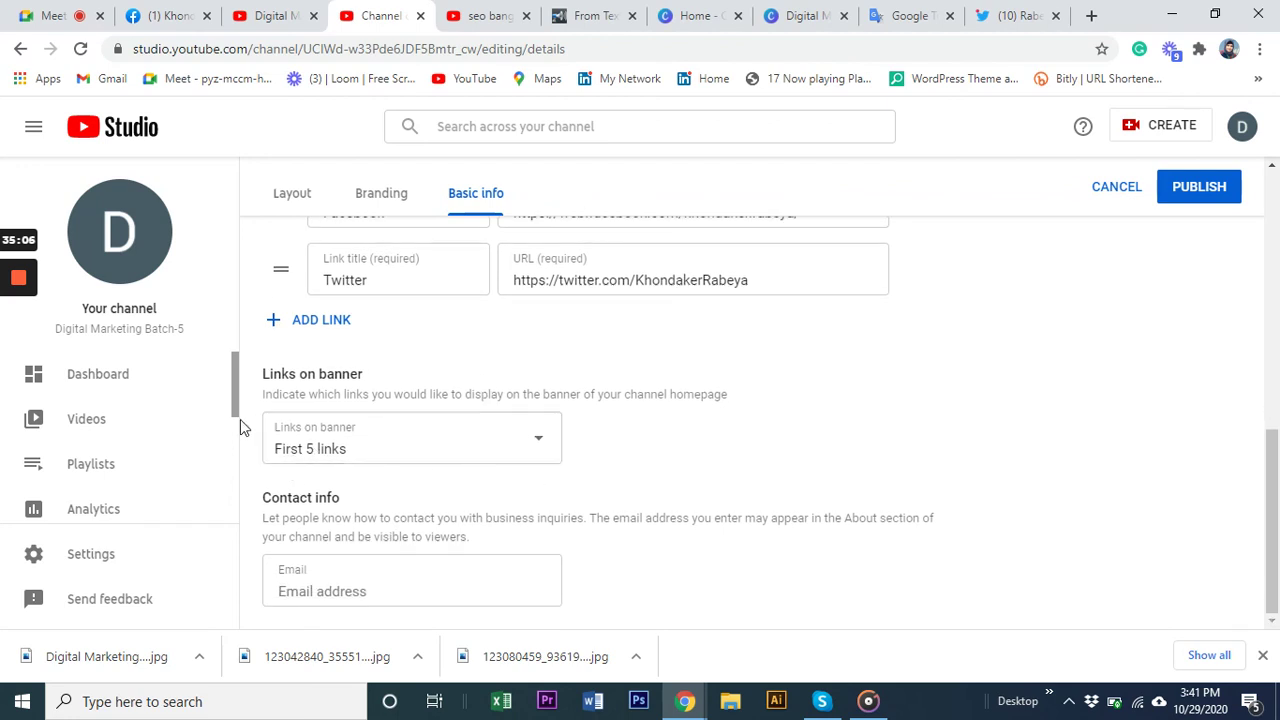
pyautogui.click(538, 440)
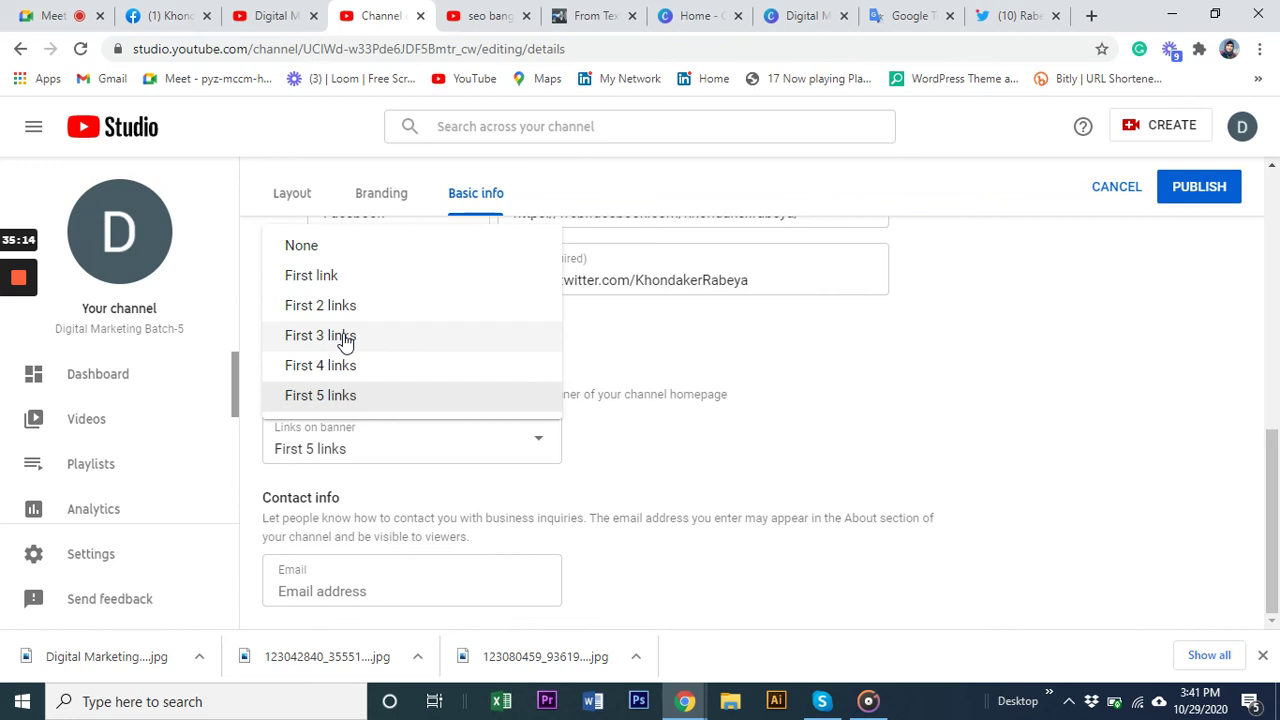
pyautogui.click(345, 396)
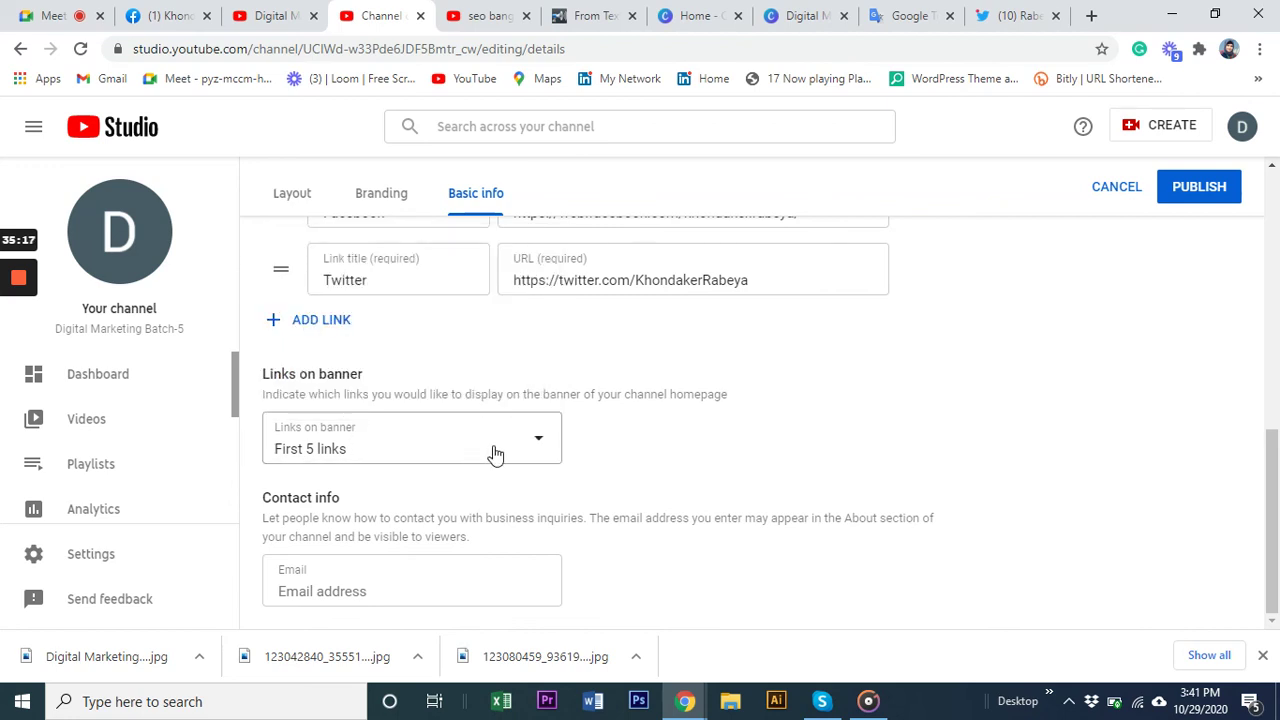
# - Publish the channel's basic info changes without entering a contact email
pyautogui.click(323, 593)
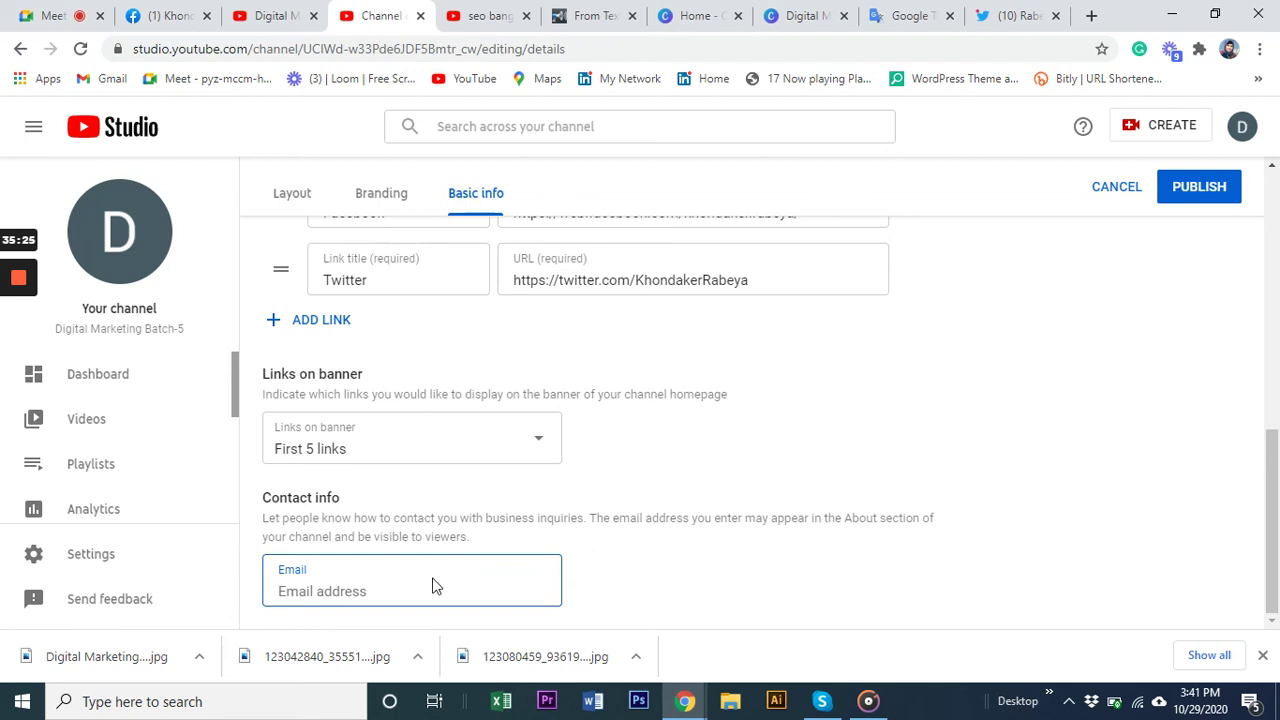
pyautogui.scroll(10, 995, 400)
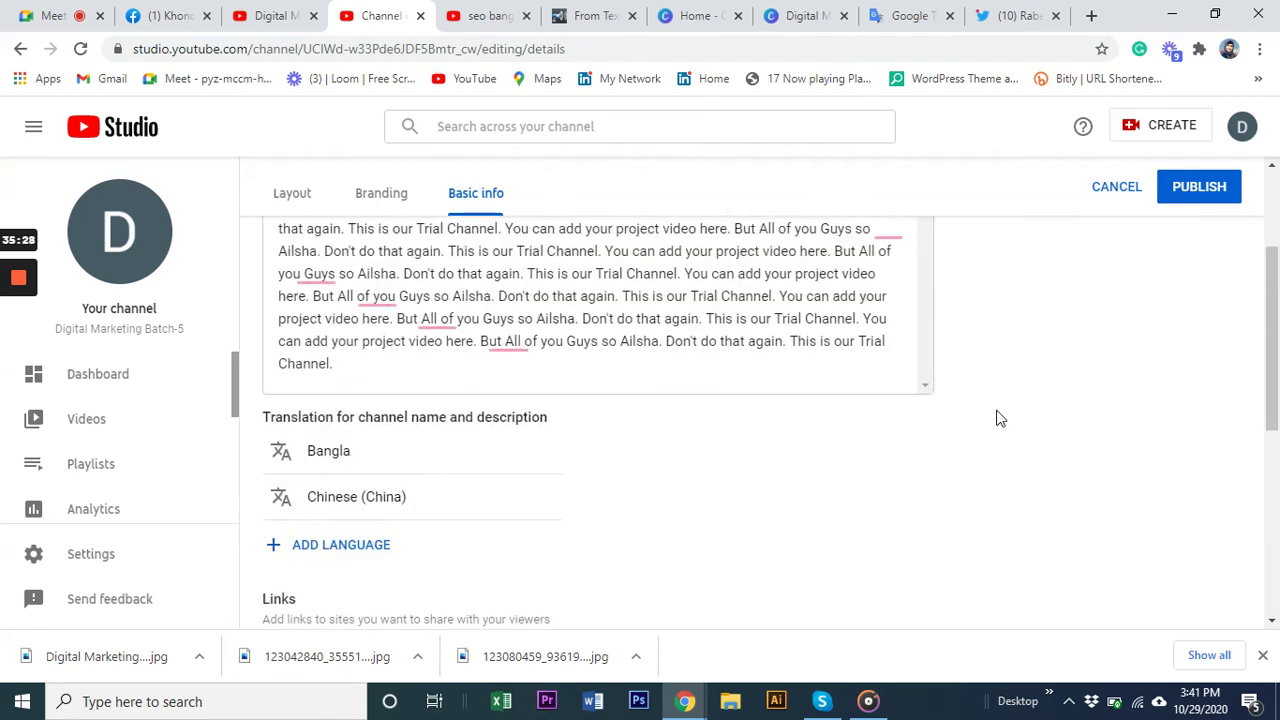
pyautogui.click(1210, 238)
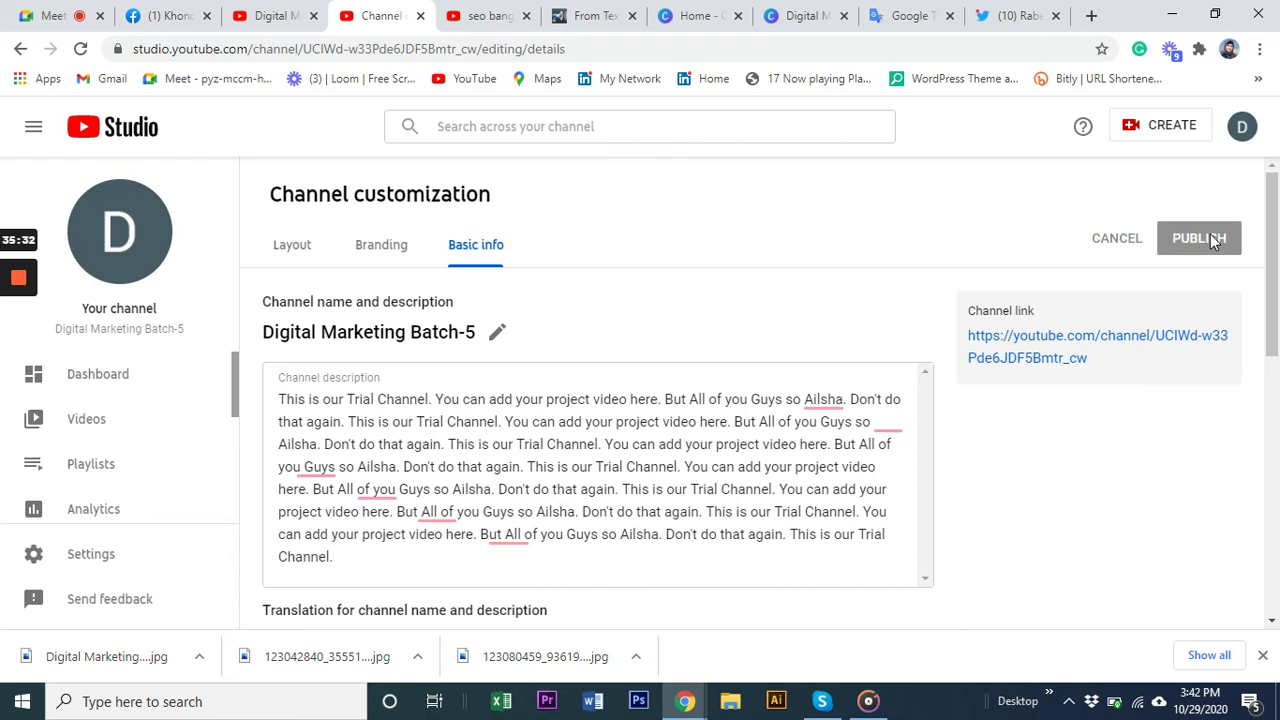